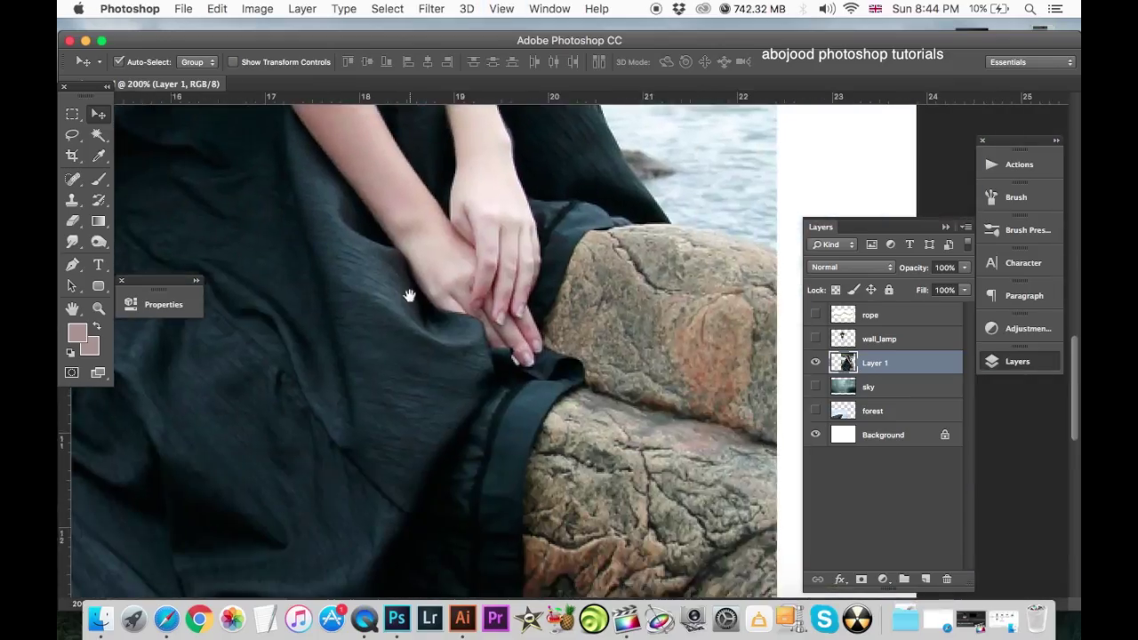
# Fit the canvas in view, commit an unchanged transform on the woman layer, and show rulers.
pyautogui.moveTo(409, 296); pyautogui.dragTo(534, 216)
pyautogui.hotkey('ctrl', '-')
pyautogui.hotkey('ctrl', '-')
pyautogui.hotkey('ctrl', '-')
pyautogui.hotkey('ctrl', 't')
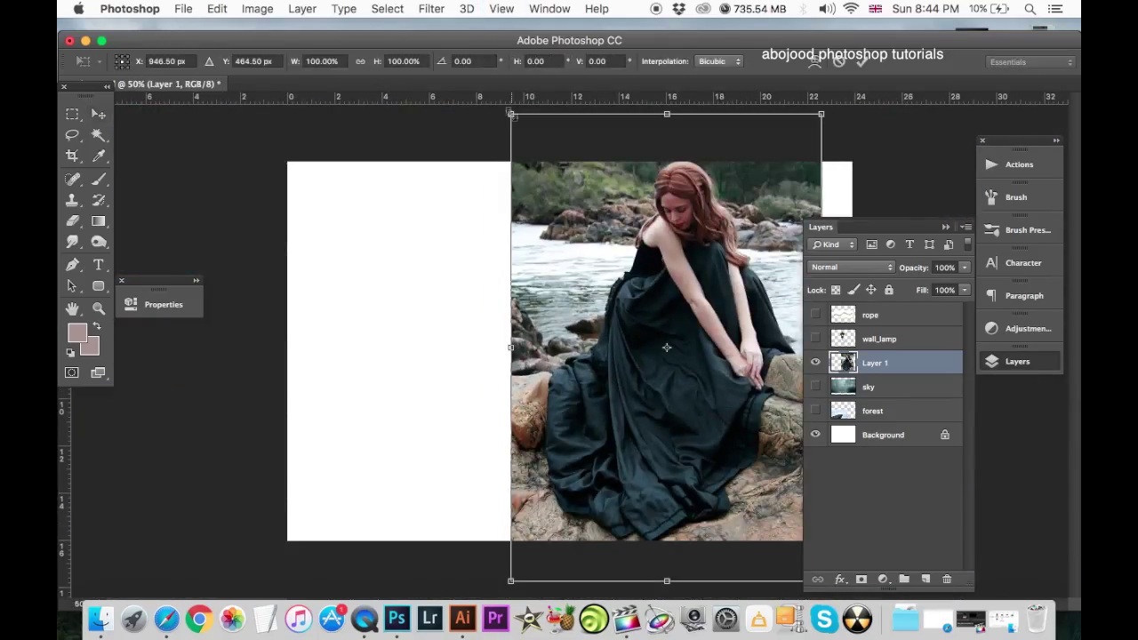
pyautogui.press('Return')
pyautogui.hotkey('ctrl', '+')
pyautogui.hotkey('ctrl', '+')
pyautogui.hotkey('ctrl', '+')
pyautogui.hotkey('ctrl', '+')
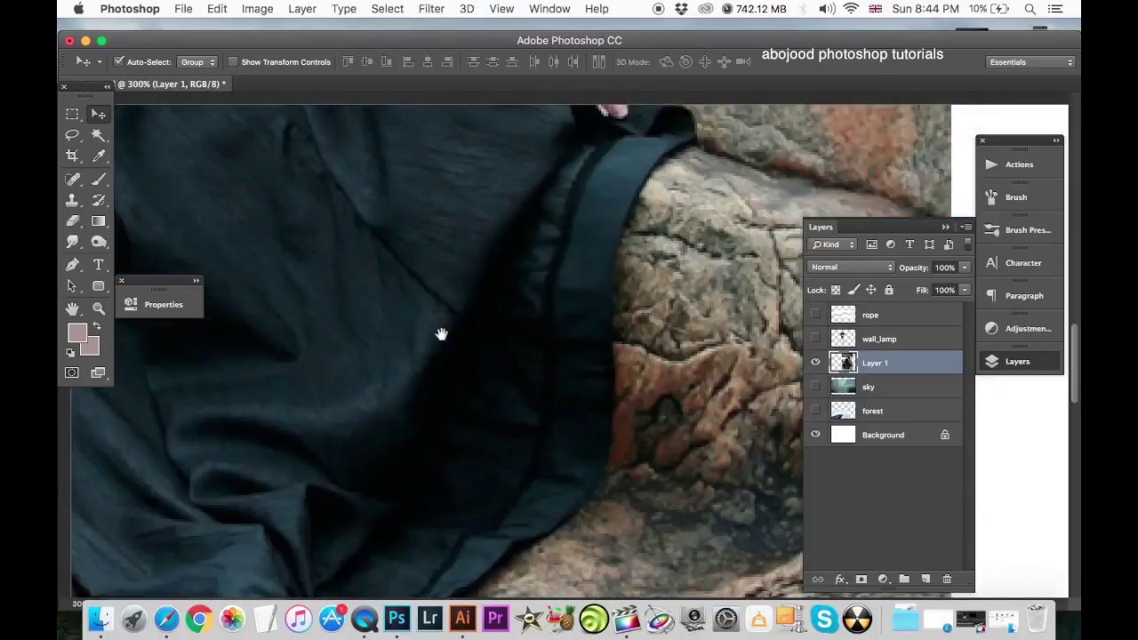
pyautogui.hotkey('ctrl', '-')
pyautogui.hotkey('ctrl', 'r')
# Start a Pen path on the dress edge, curving it up toward her hands.
pyautogui.press('p')
pyautogui.click(540, 419)
pyautogui.moveTo(575, 347); pyautogui.dragTo(575, 289)
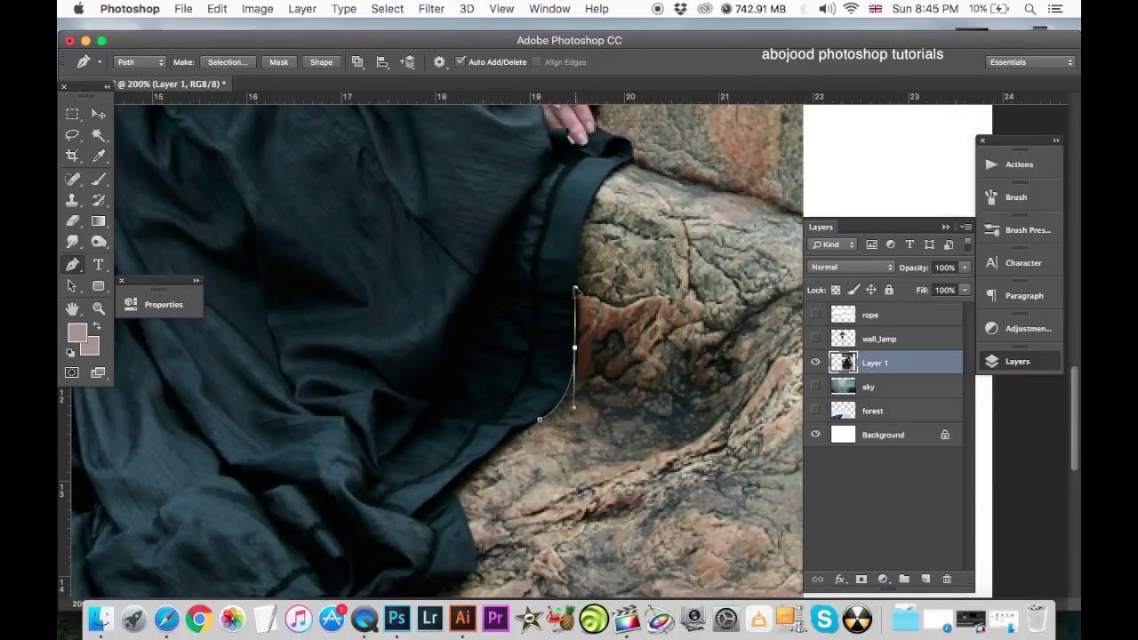
pyautogui.moveTo(622, 165); pyautogui.dragTo(695, 148)
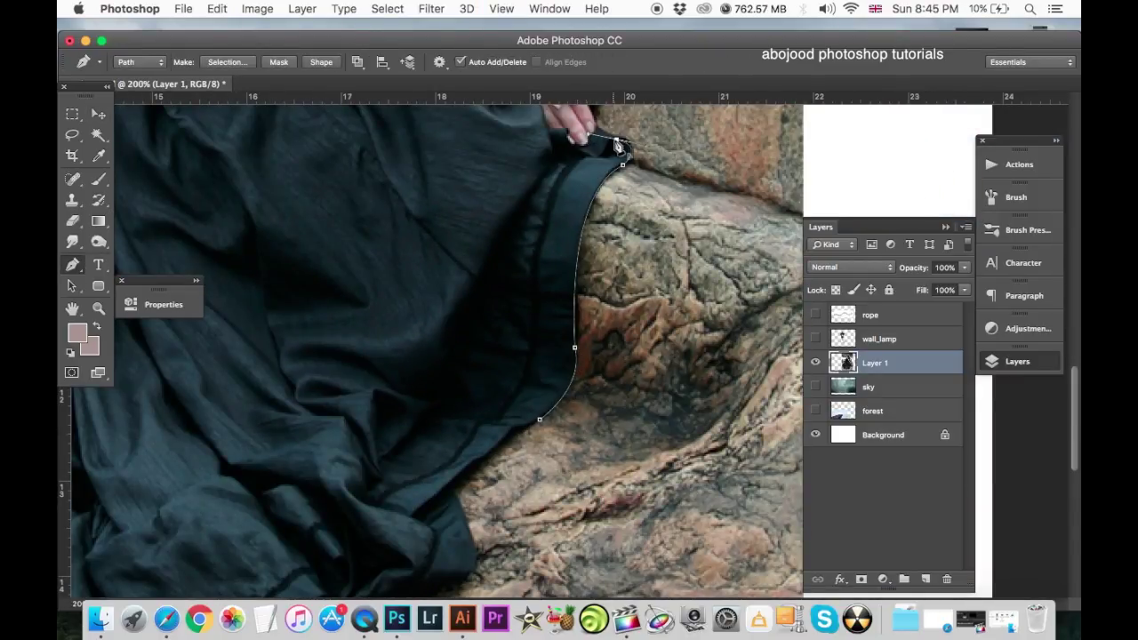
pyautogui.scroll(2, 619, 145)
pyautogui.scroll(2, 595, 187)
pyautogui.scroll(3, 587, 242)
pyautogui.hscroll(1, 587, 241)
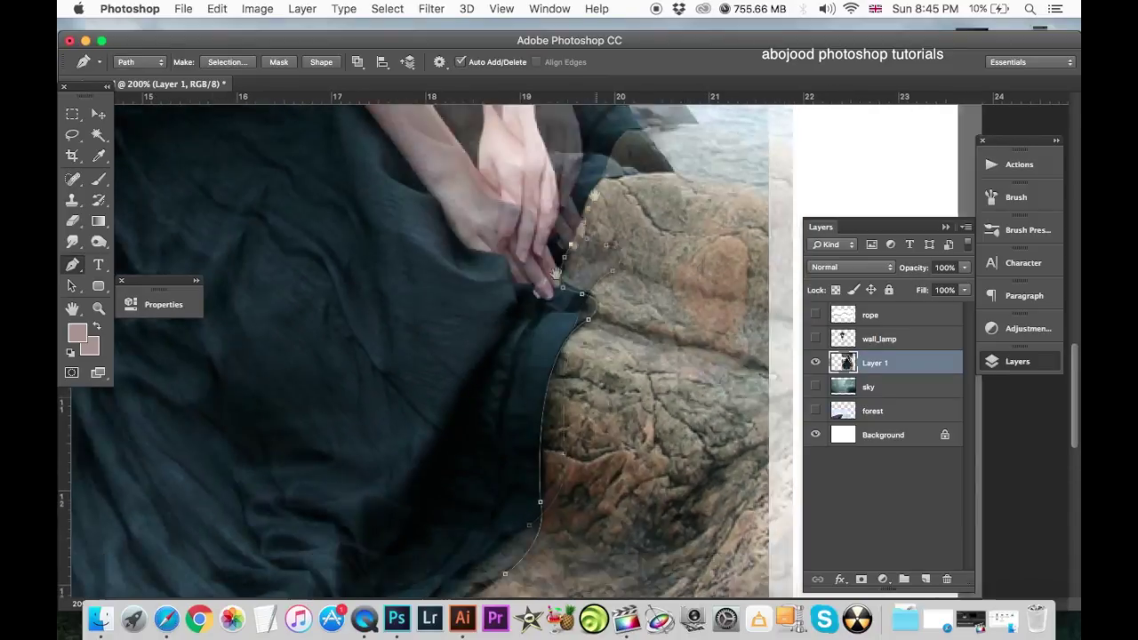
pyautogui.moveTo(601, 222); pyautogui.dragTo(653, 224)
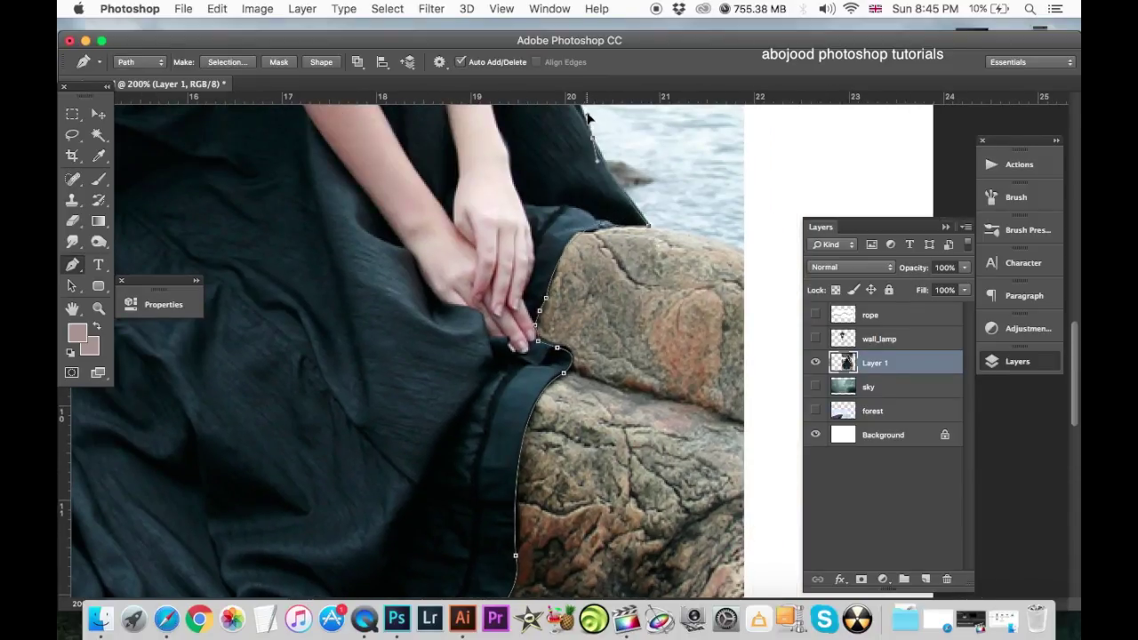
pyautogui.scroll(3, 586, 116)
pyautogui.scroll(3, 623, 222)
pyautogui.hscroll(-2, 622, 222)
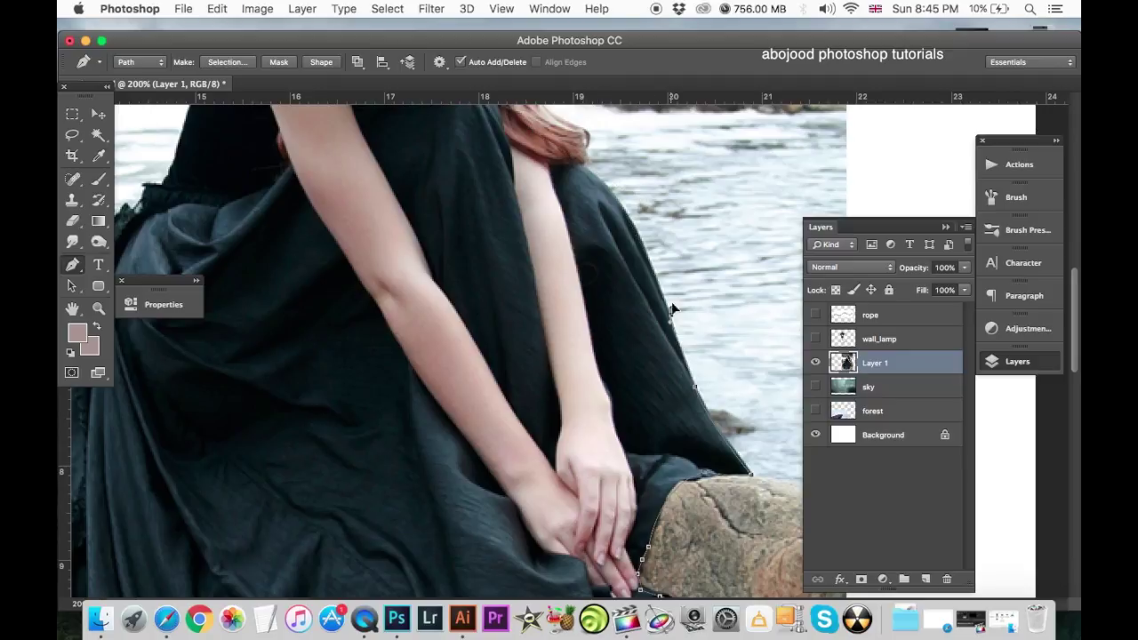
pyautogui.scroll(4, 640, 317)
pyautogui.scroll(1, 604, 317)
pyautogui.hscroll(-1, 604, 317)
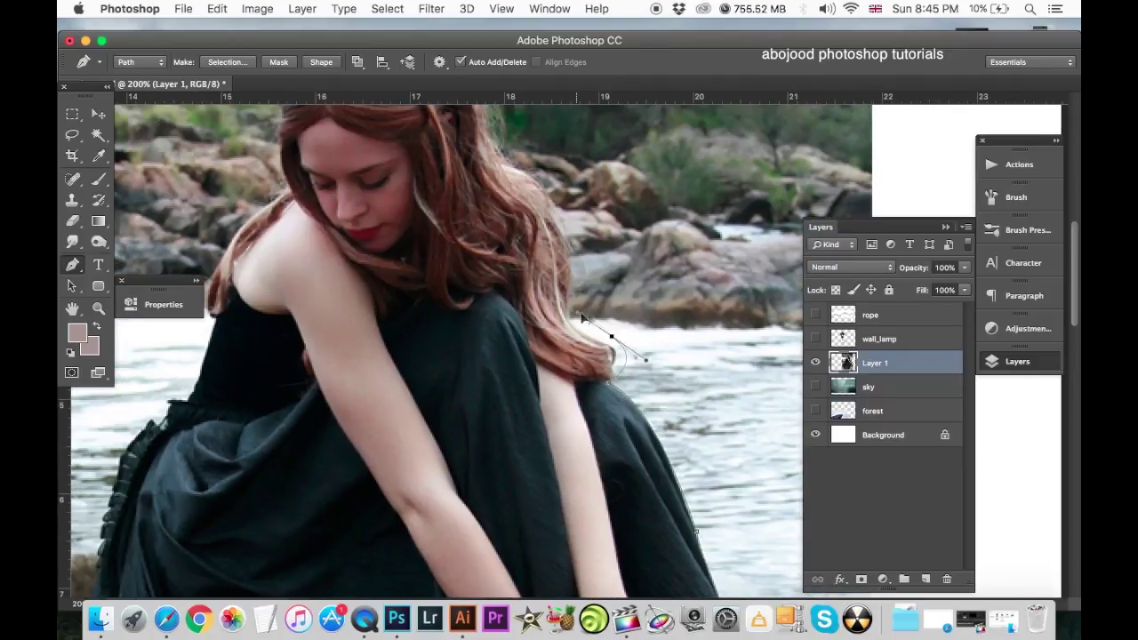
pyautogui.scroll(3, 576, 251)
pyautogui.hscroll(-1, 576, 251)
pyautogui.scroll(2, 516, 280)
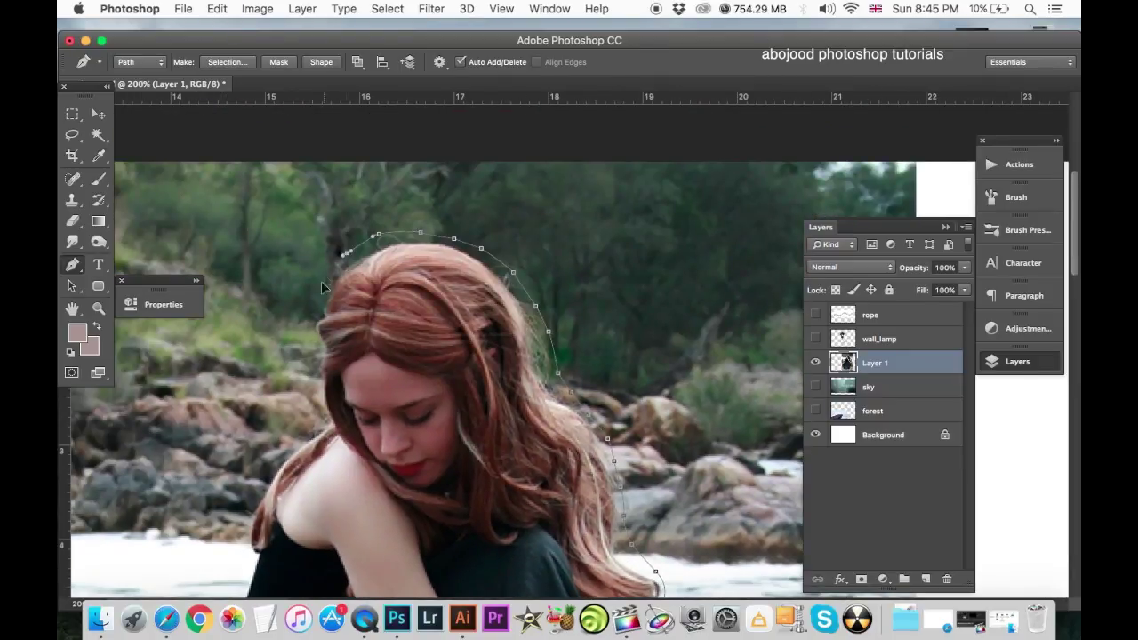
pyautogui.scroll(-4, 249, 538)
pyautogui.hscroll(-1, 249, 538)
pyautogui.scroll(-2, 427, 315)
pyautogui.hscroll(-2, 427, 315)
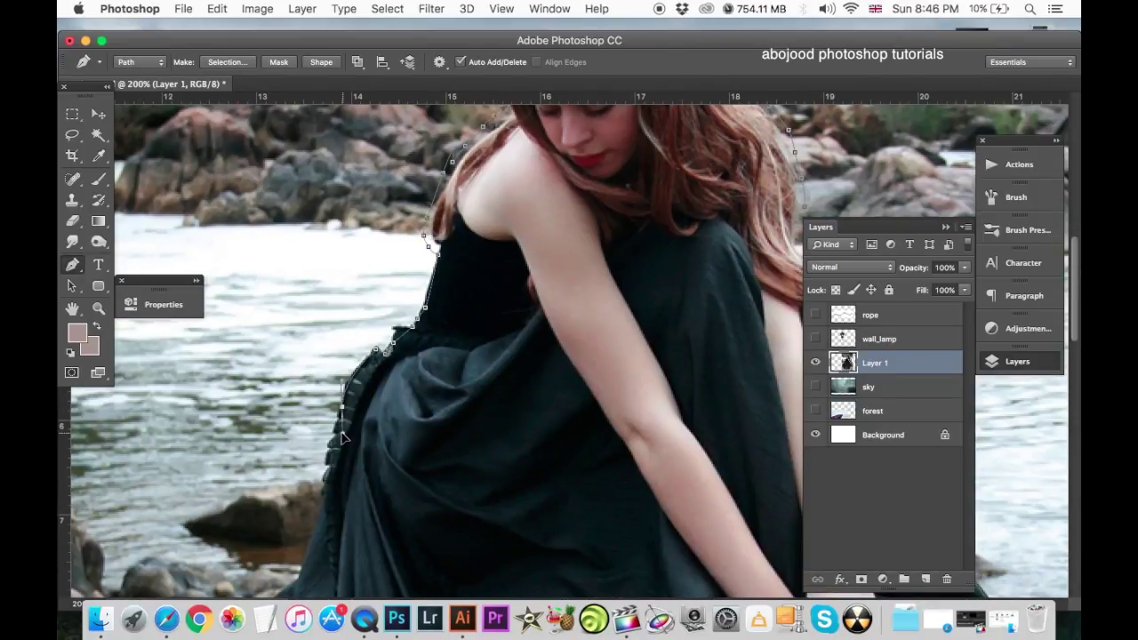
# Add Pen anchors down the dress's left edge toward the lower skirt.
pyautogui.click(324, 500)
pyautogui.scroll(-4, 338, 497)
pyautogui.hscroll(-2, 338, 498)
pyautogui.click(432, 311)
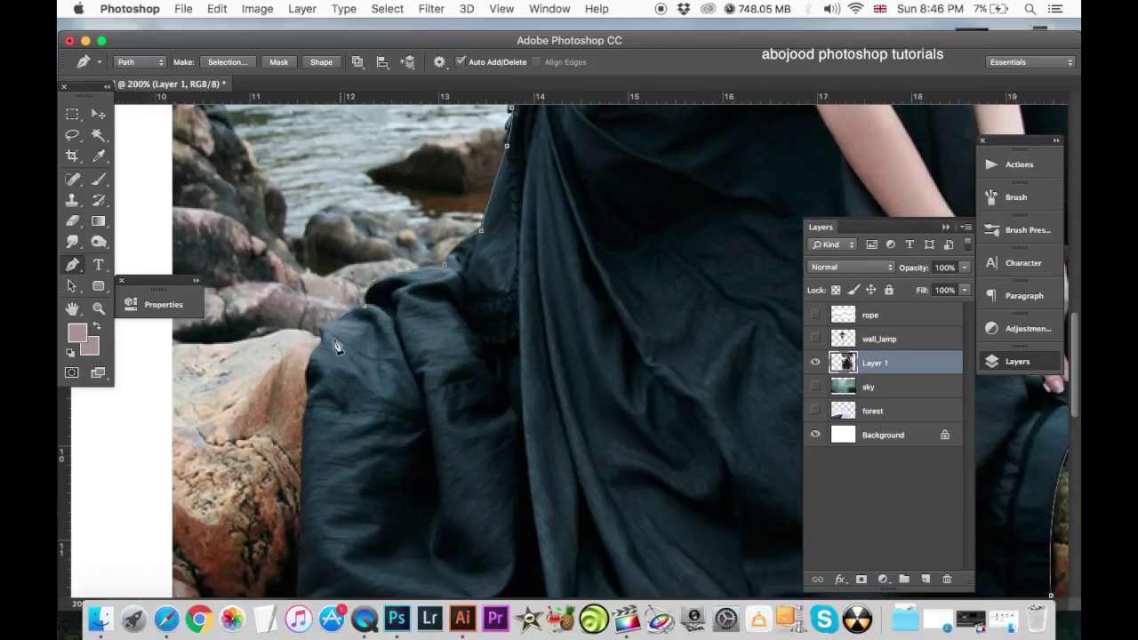
pyautogui.scroll(-2, 329, 373)
pyautogui.hscroll(-1, 329, 374)
pyautogui.click(317, 330)
pyautogui.click(967, 241)
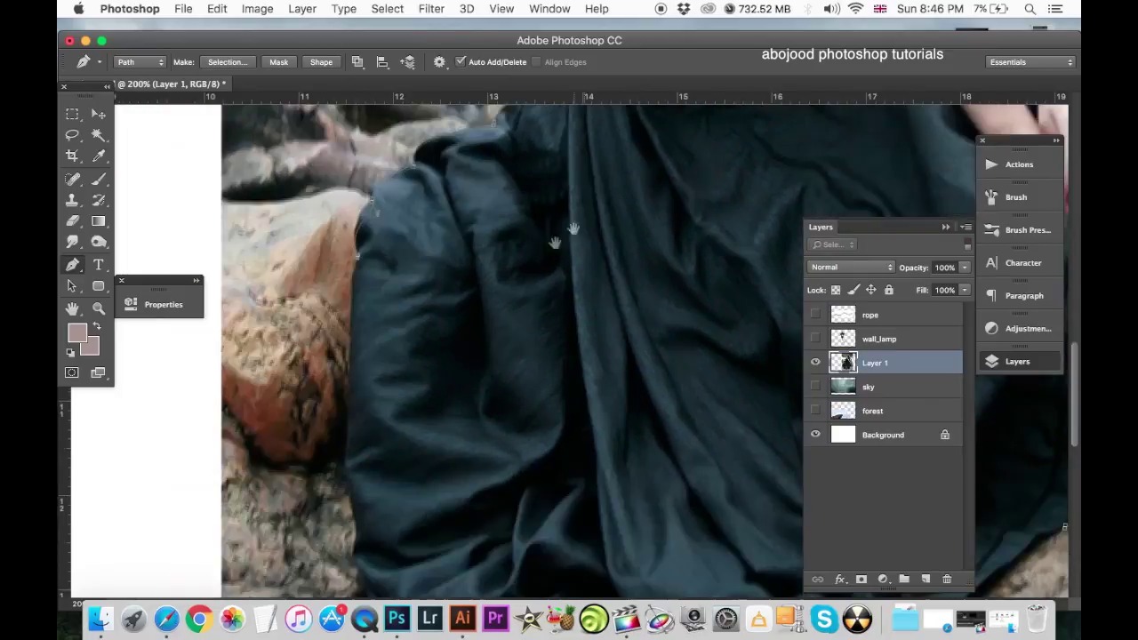
pyautogui.scroll(-3, 554, 236)
# Continue the path around the skirt hem to where the dress meets the rock.
pyautogui.moveTo(356, 436); pyautogui.dragTo(340, 355)
pyautogui.moveTo(338, 412); pyautogui.dragTo(356, 449)
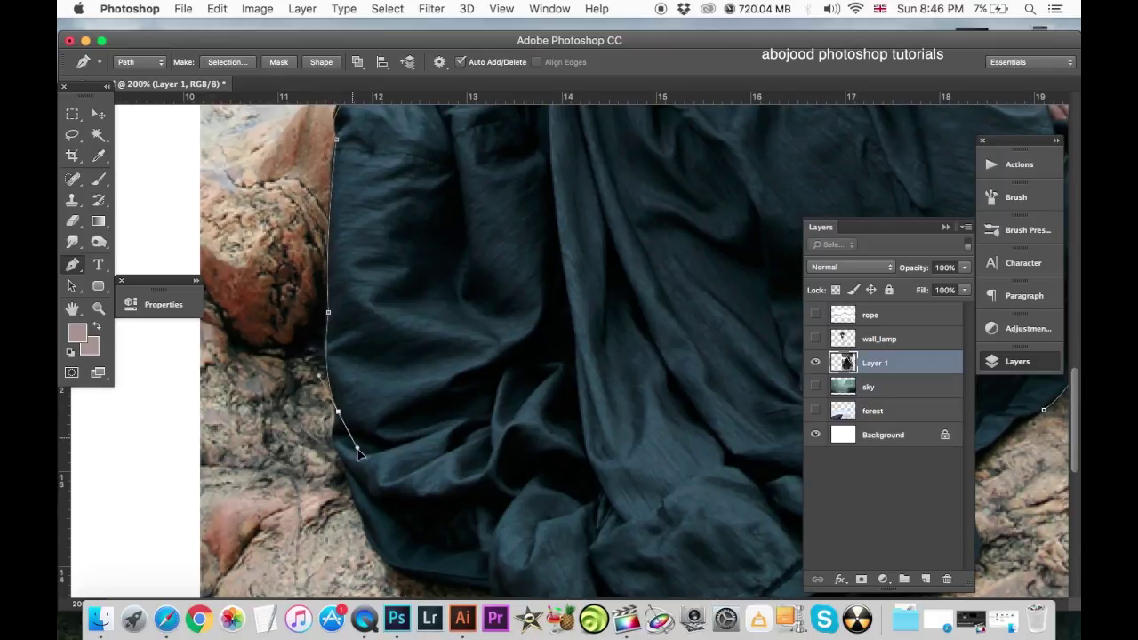
pyautogui.scroll(-5, 364, 484)
pyautogui.moveTo(350, 318); pyautogui.dragTo(365, 333)
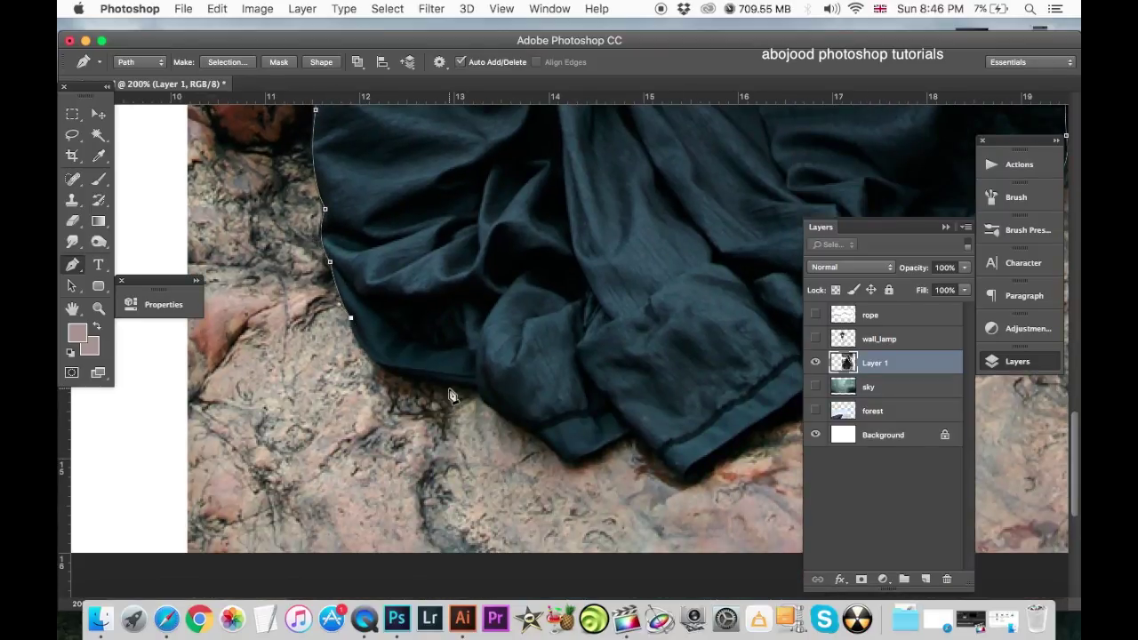
pyautogui.moveTo(448, 387); pyautogui.dragTo(539, 394)
pyautogui.click(481, 391)
pyautogui.moveTo(596, 455); pyautogui.dragTo(627, 429)
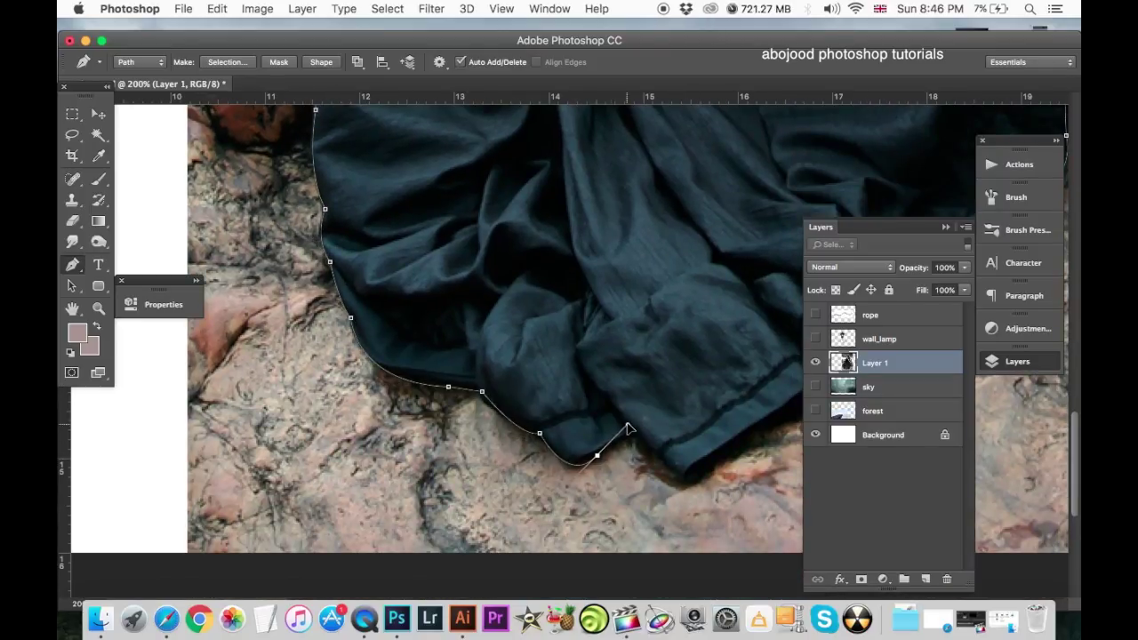
pyautogui.hscroll(5, 682, 480)
pyautogui.click(588, 405)
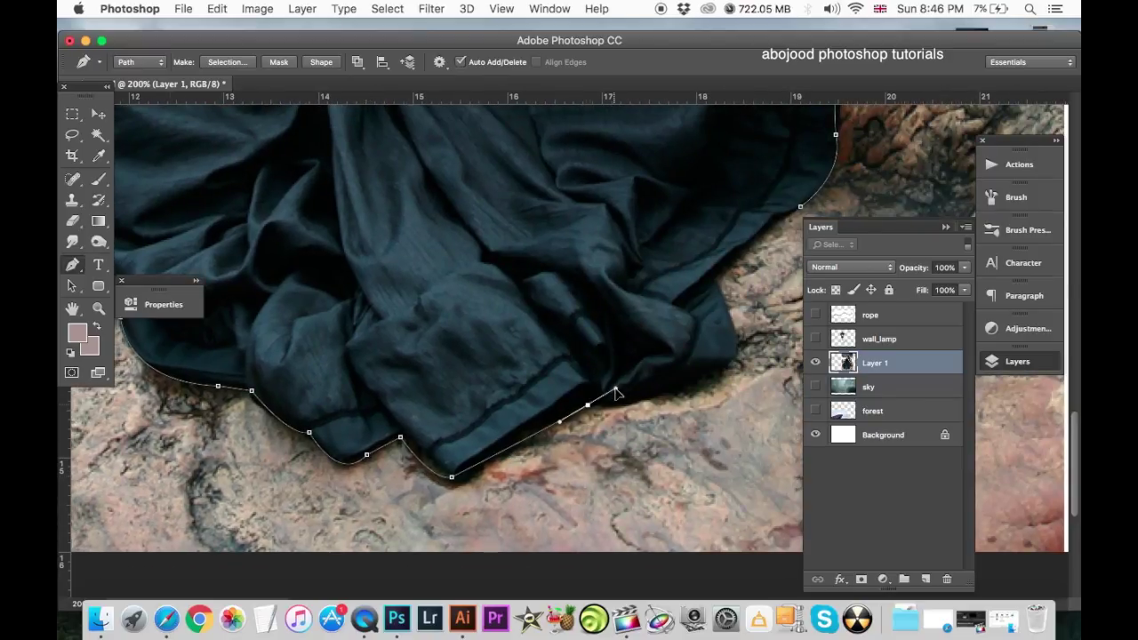
pyautogui.click(728, 364)
pyautogui.click(717, 280)
pyautogui.hscroll(3, 717, 280)
pyautogui.scroll(1, 716, 280)
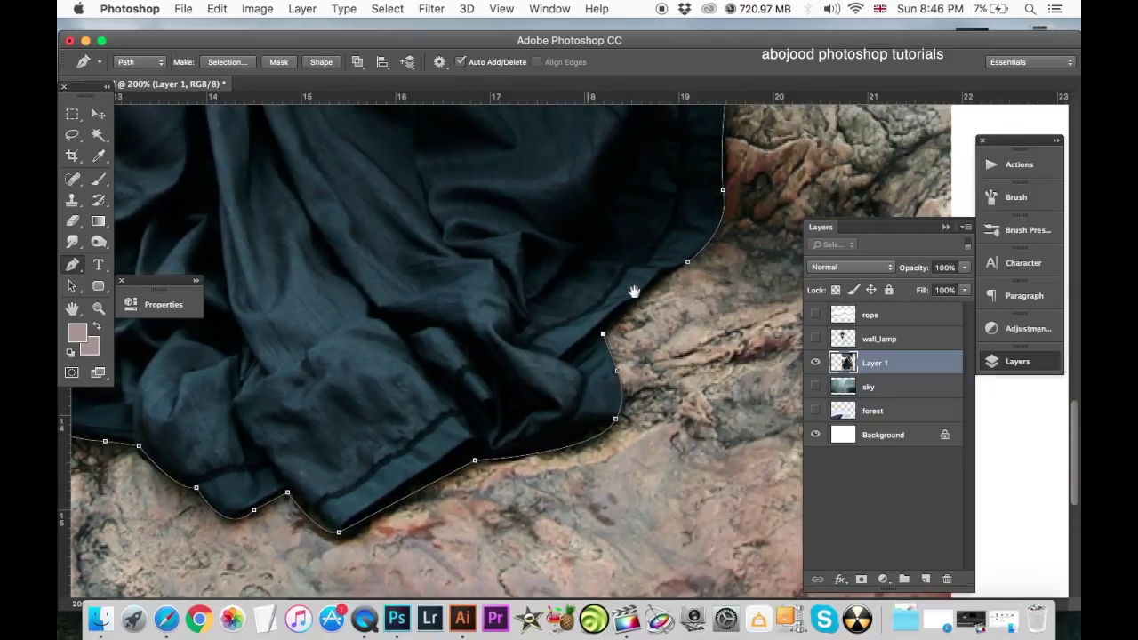
# Load the traced path as a selection and open Refine Edge from the Magic Wand.
pyautogui.hotkey('ctrl', 'Return')
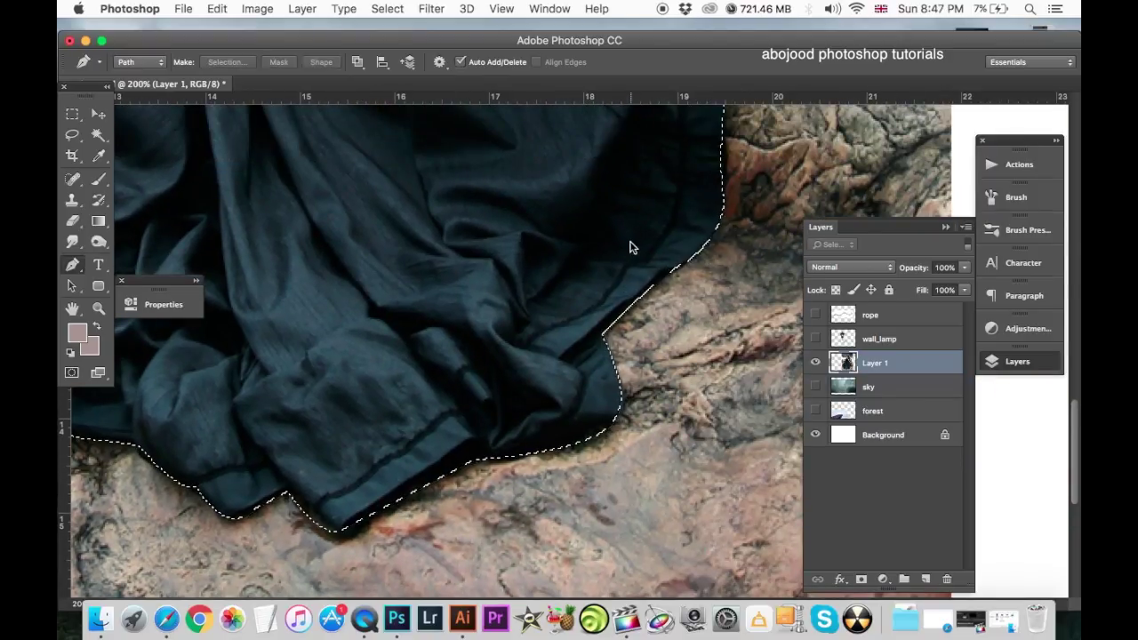
pyautogui.hotkey('ctrl', '-')
pyautogui.hotkey('ctrl', '-')
pyautogui.hotkey('ctrl', '-')
pyautogui.hotkey('ctrl', '-')
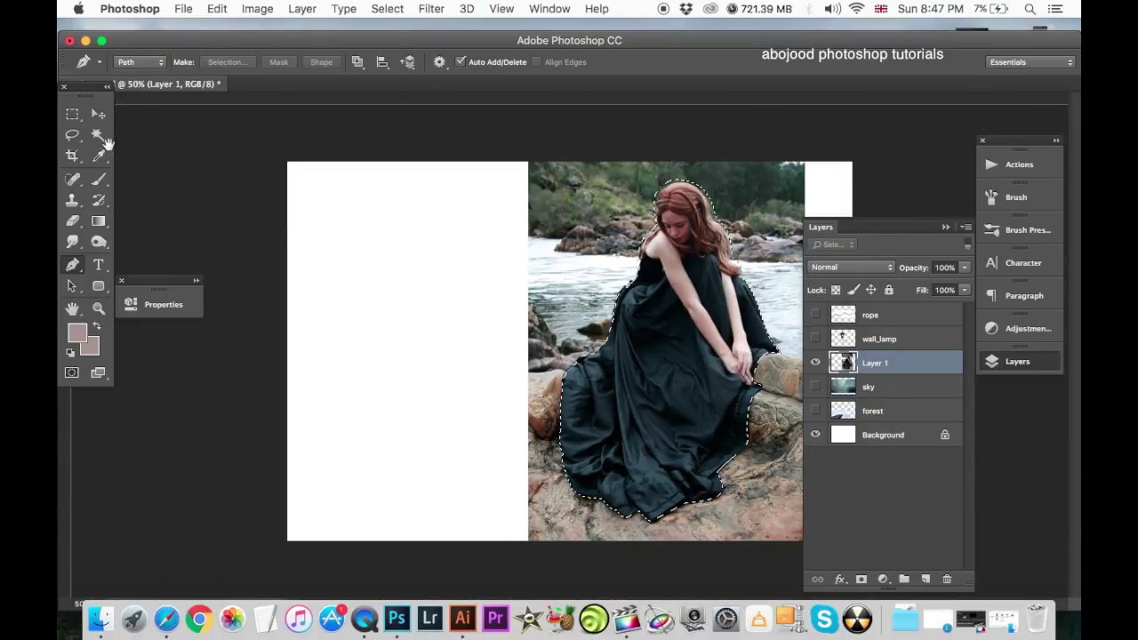
pyautogui.click(98, 134)
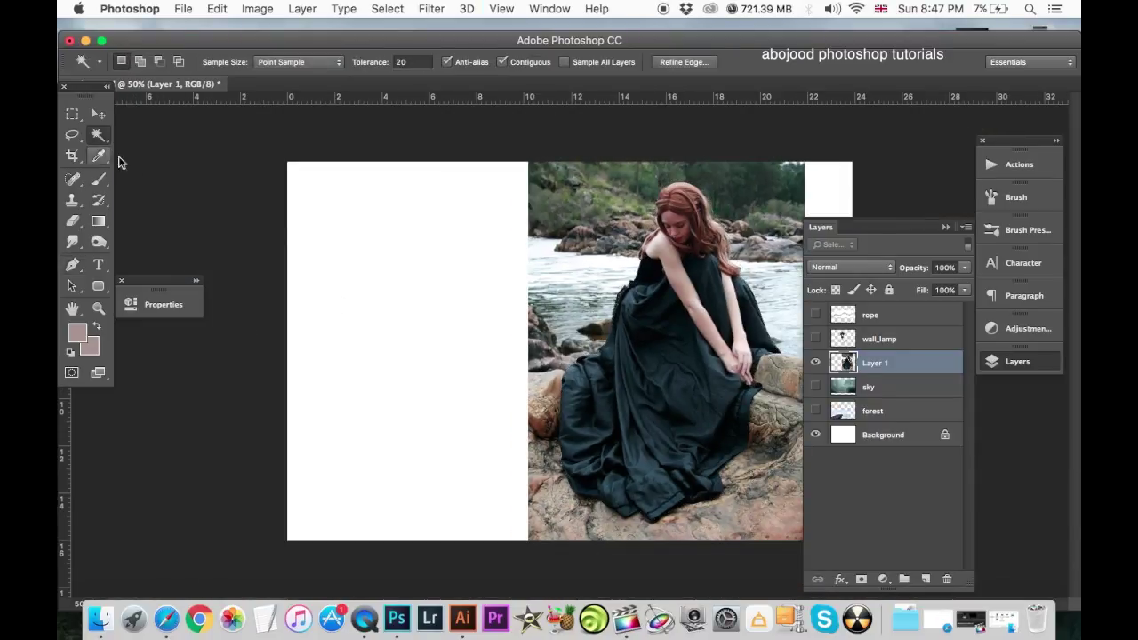
pyautogui.click(680, 62)
# Paint Refine Radius along her shoulder with a size-25 brush.
pyautogui.hotkey('ctrl', '+')
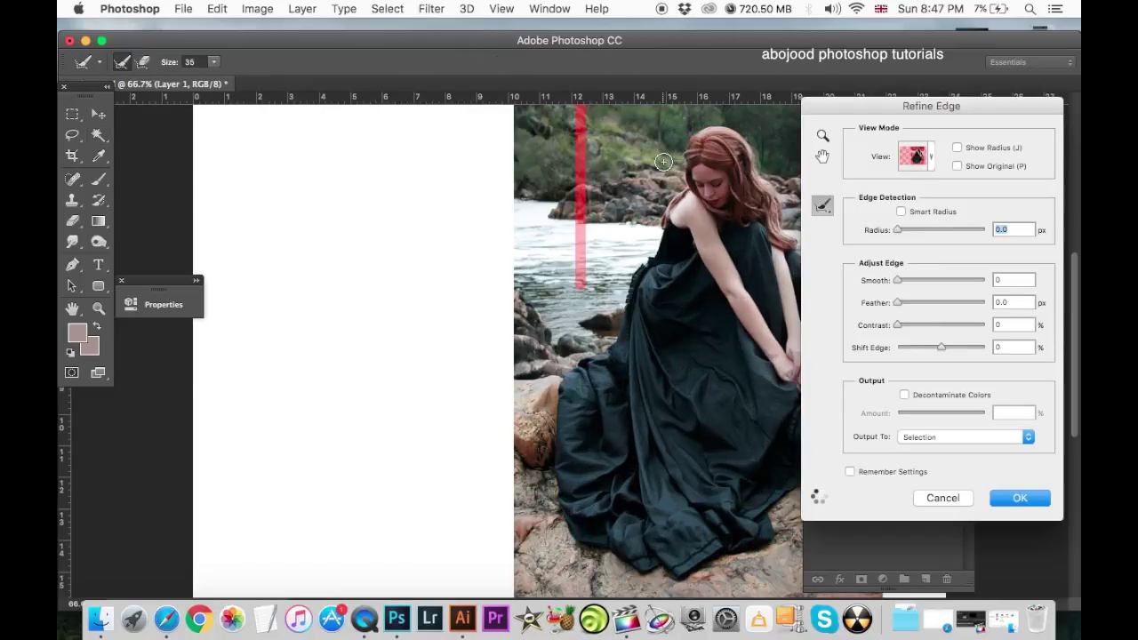
pyautogui.hotkey('ctrl', '+')
pyautogui.hotkey('ctrl', '+')
pyautogui.scroll(3, 316, 465)
pyautogui.hscroll(3, 316, 465)
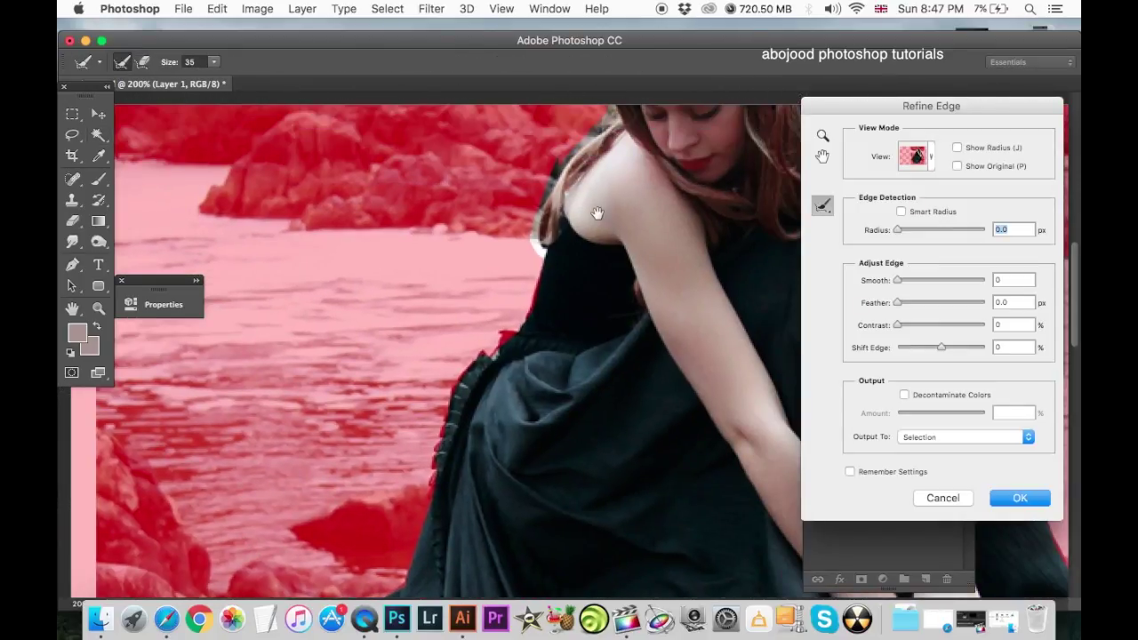
pyautogui.scroll(2, 541, 300)
pyautogui.scroll(2, 487, 353)
pyautogui.hscroll(2, 487, 354)
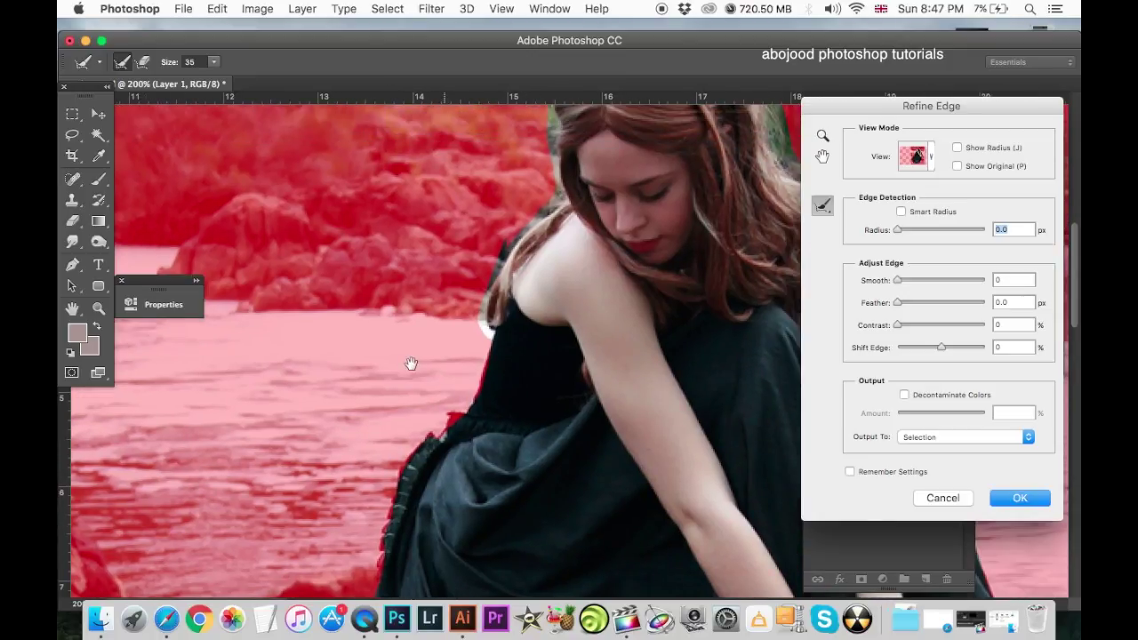
pyautogui.scroll(2, 412, 363)
pyautogui.hscroll(3, 411, 362)
pyautogui.scroll(1, 374, 363)
pyautogui.press('[')
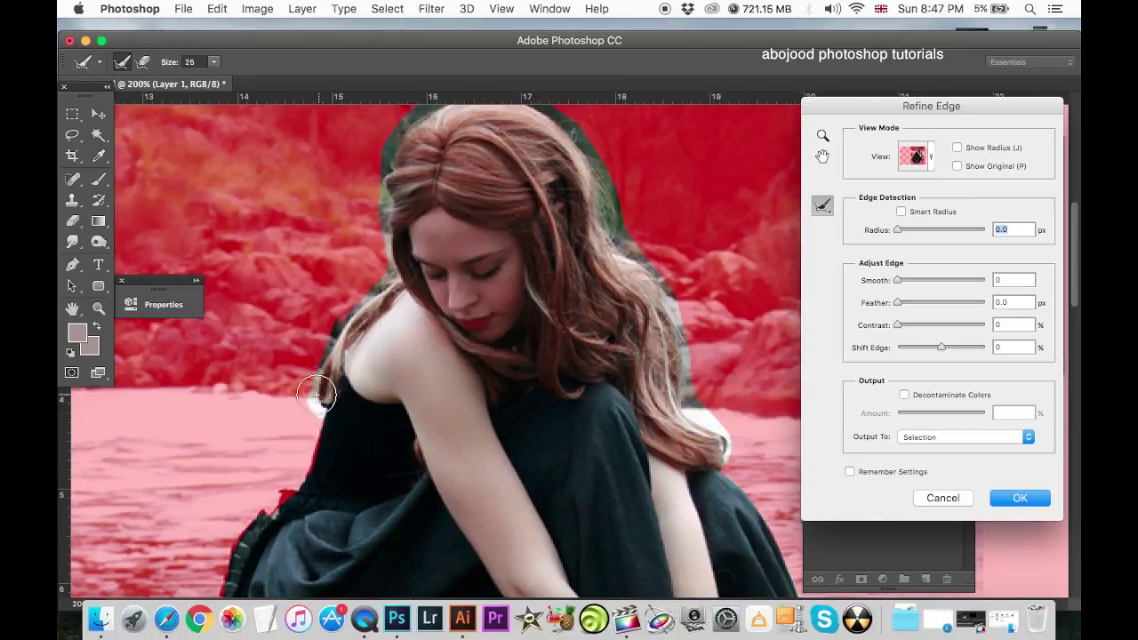
pyautogui.moveTo(317, 394)
pyautogui.mouseDown()
pyautogui.moveTo(323, 350)
pyautogui.moveTo(353, 311)
pyautogui.mouseUp()
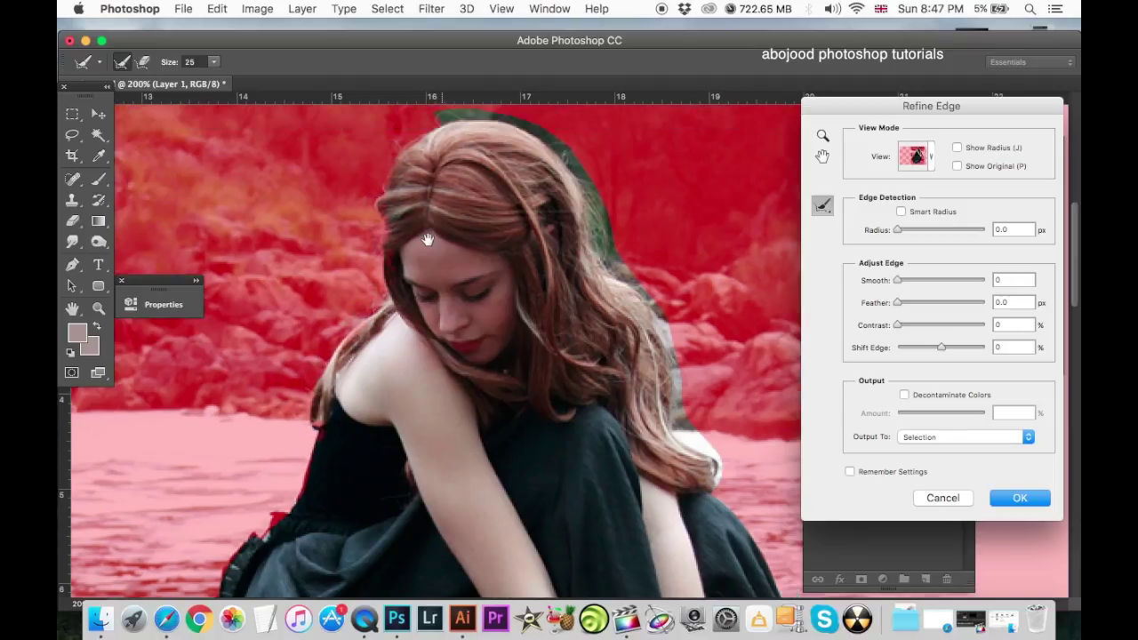
# Refine the top of her hair and the dress edge, then apply the refinement.
pyautogui.moveTo(445, 184)
pyautogui.mouseDown()
pyautogui.moveTo(435, 235)
pyautogui.moveTo(557, 331)
pyautogui.mouseUp()
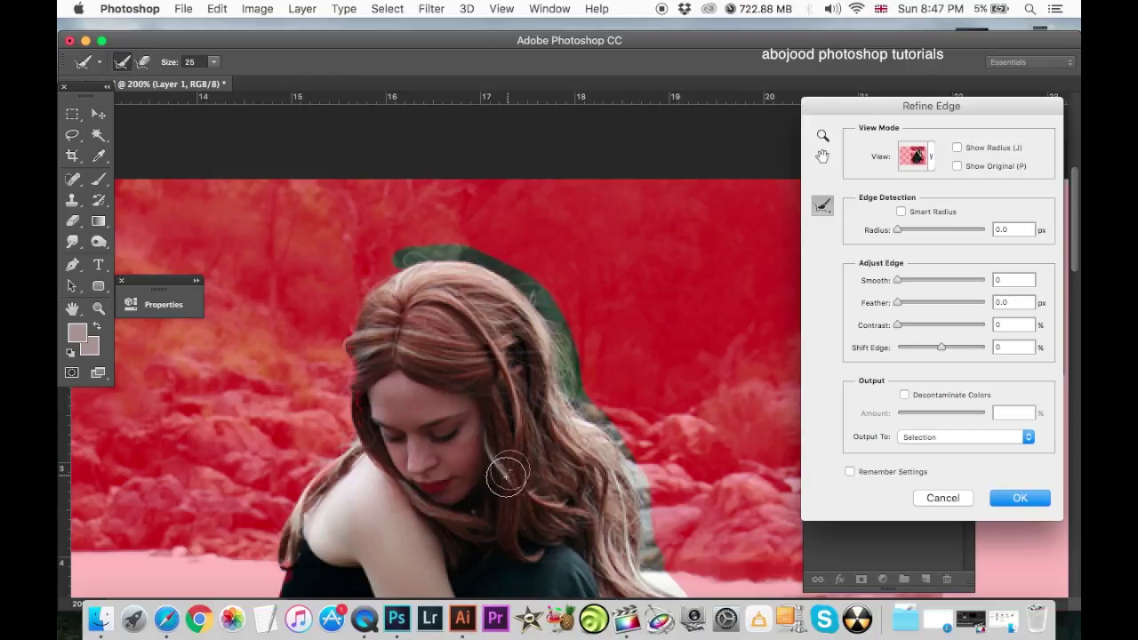
pyautogui.scroll(-5, 533, 338)
pyautogui.click(566, 267)
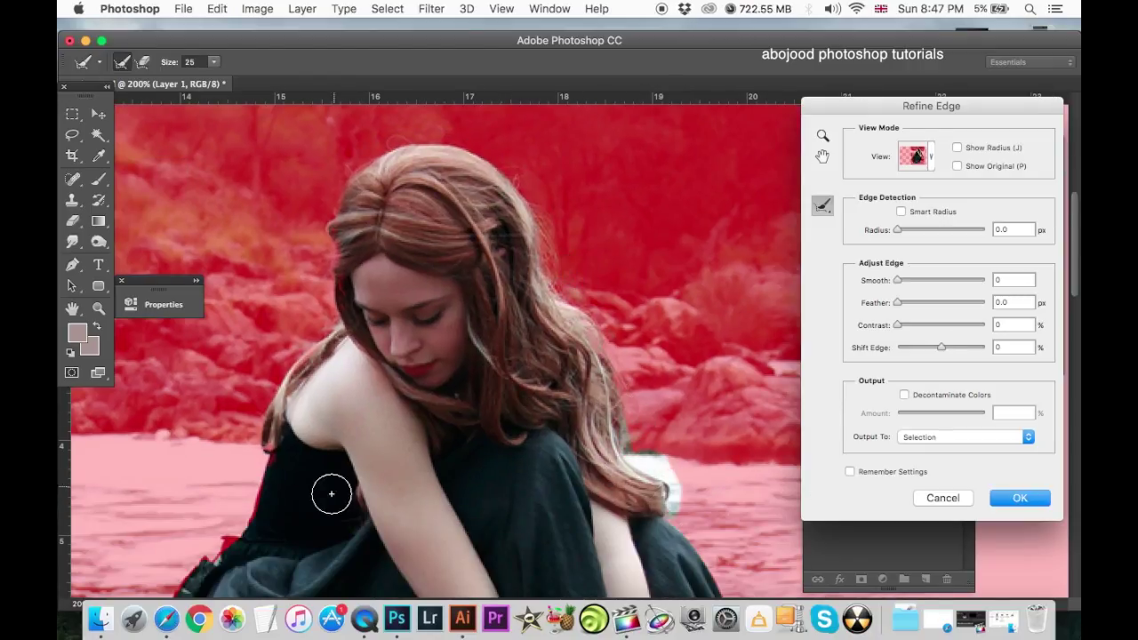
pyautogui.moveTo(344, 298)
pyautogui.mouseDown()
pyautogui.moveTo(382, 216)
pyautogui.moveTo(343, 260)
pyautogui.mouseUp()
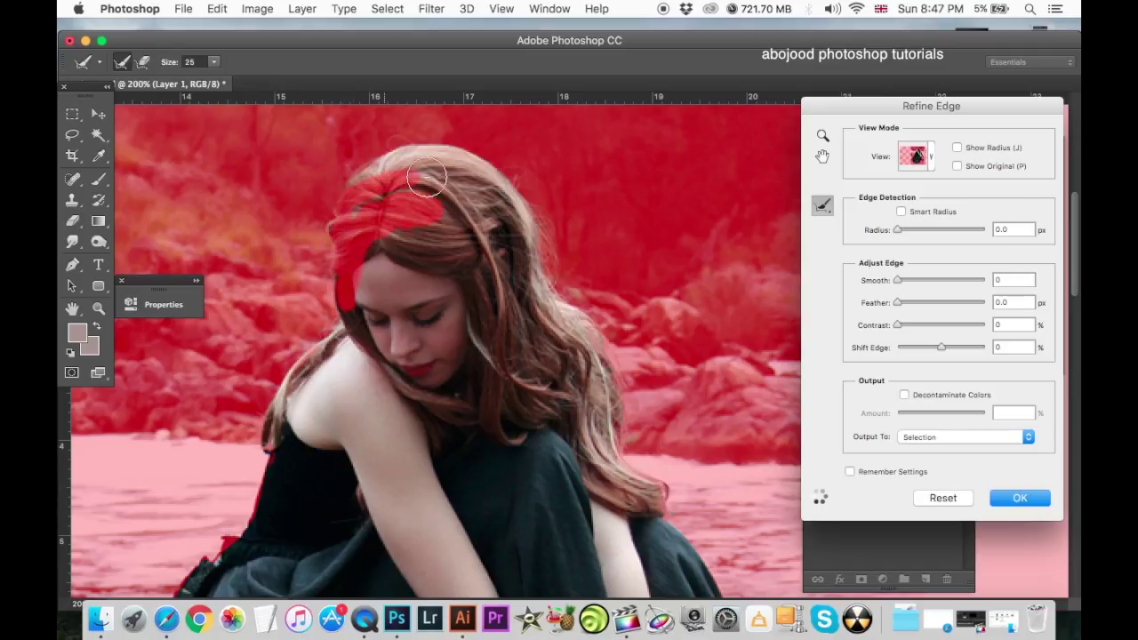
pyautogui.click(276, 458)
pyautogui.moveTo(275, 458)
pyautogui.mouseDown()
pyautogui.moveTo(236, 547)
pyautogui.moveTo(197, 594)
pyautogui.mouseUp()
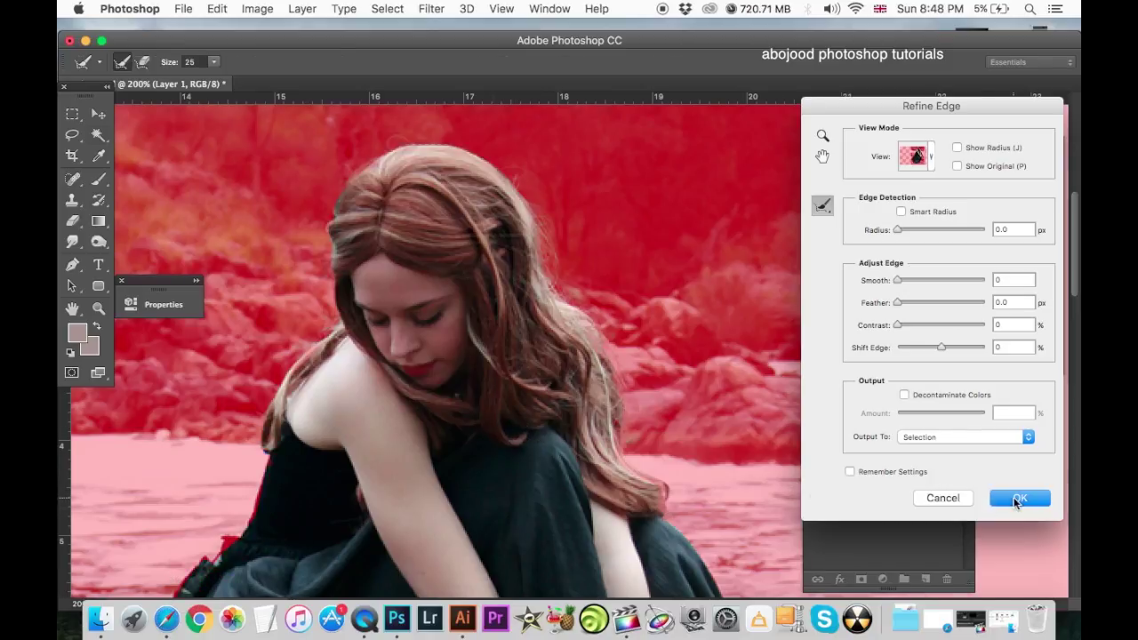
pyautogui.click(1016, 501)
# Lasso away stray selection fragments on both sides of her hair, then zoom back out.
pyautogui.hotkey('ctrl', '+')
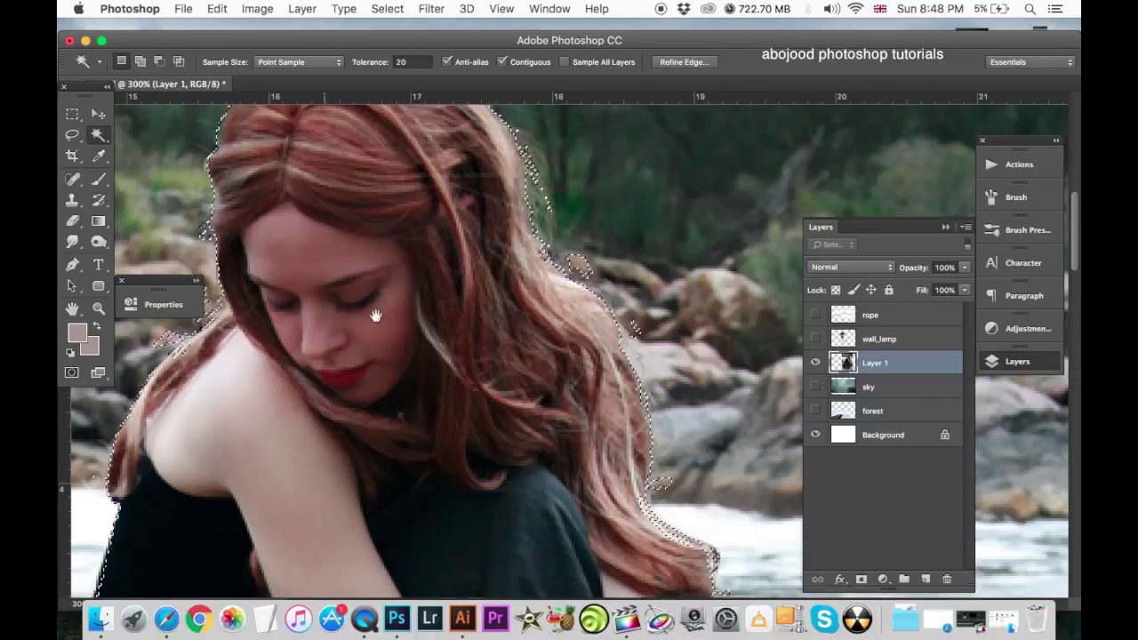
pyautogui.hscroll(-5, 376, 316)
pyautogui.press('l')
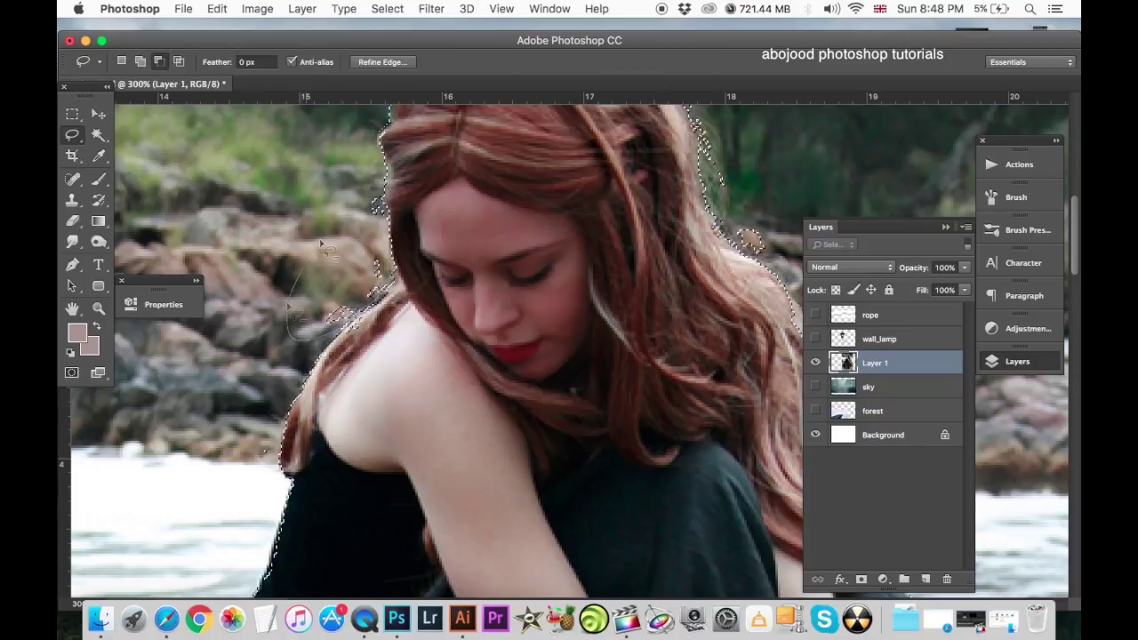
pyautogui.moveTo(322, 242); pyautogui.dragTo(391, 258)
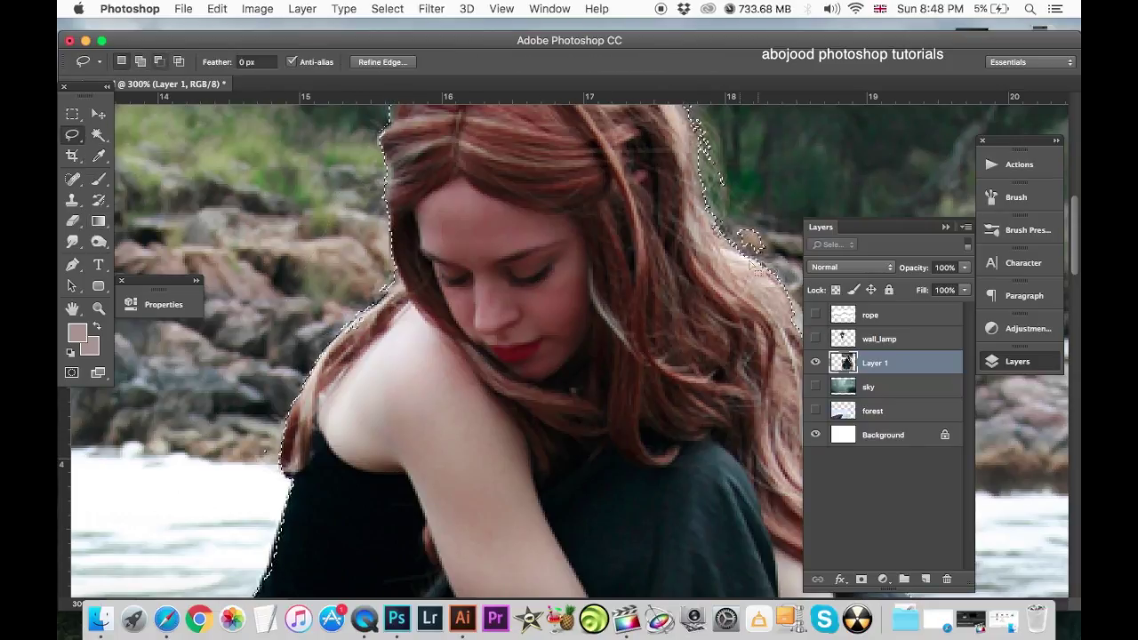
pyautogui.moveTo(755, 266); pyautogui.dragTo(733, 217)
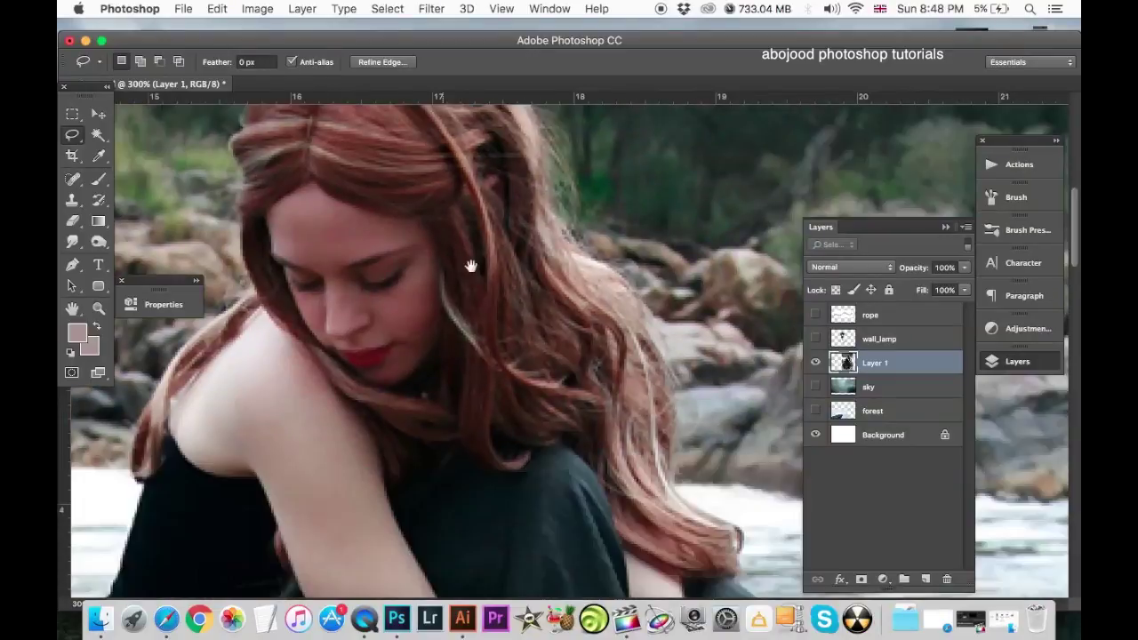
pyautogui.hscroll(5, 471, 261)
pyautogui.scroll(-2, 470, 262)
pyautogui.moveTo(702, 191); pyautogui.dragTo(666, 267)
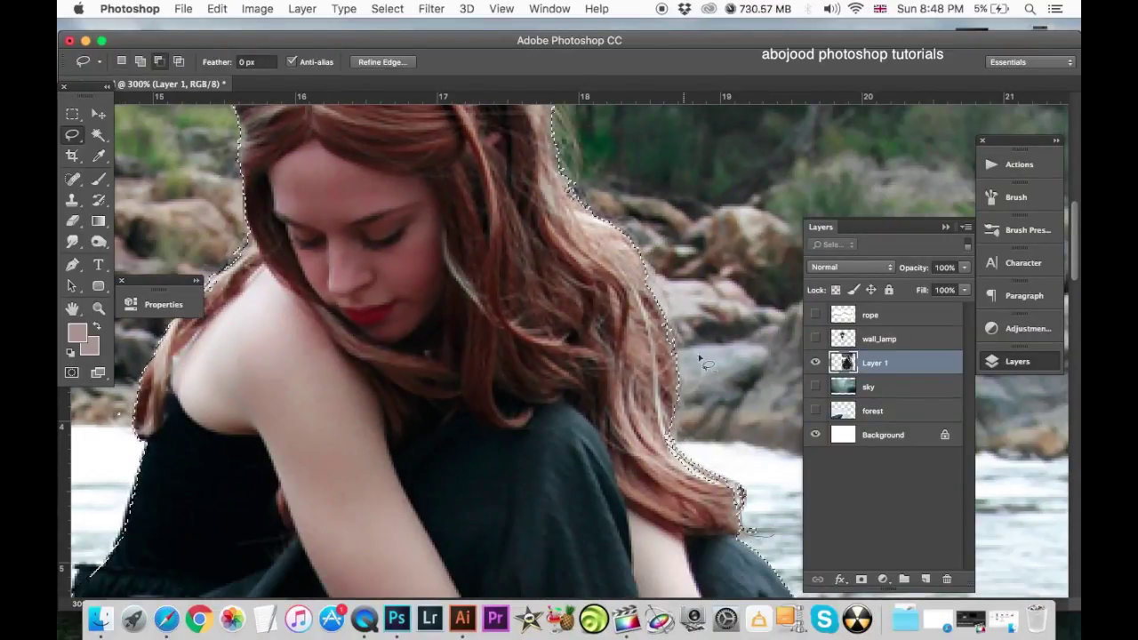
pyautogui.hotkey('ctrl', '-')
pyautogui.hotkey('ctrl', '-')
pyautogui.scroll(-5, 533, 355)
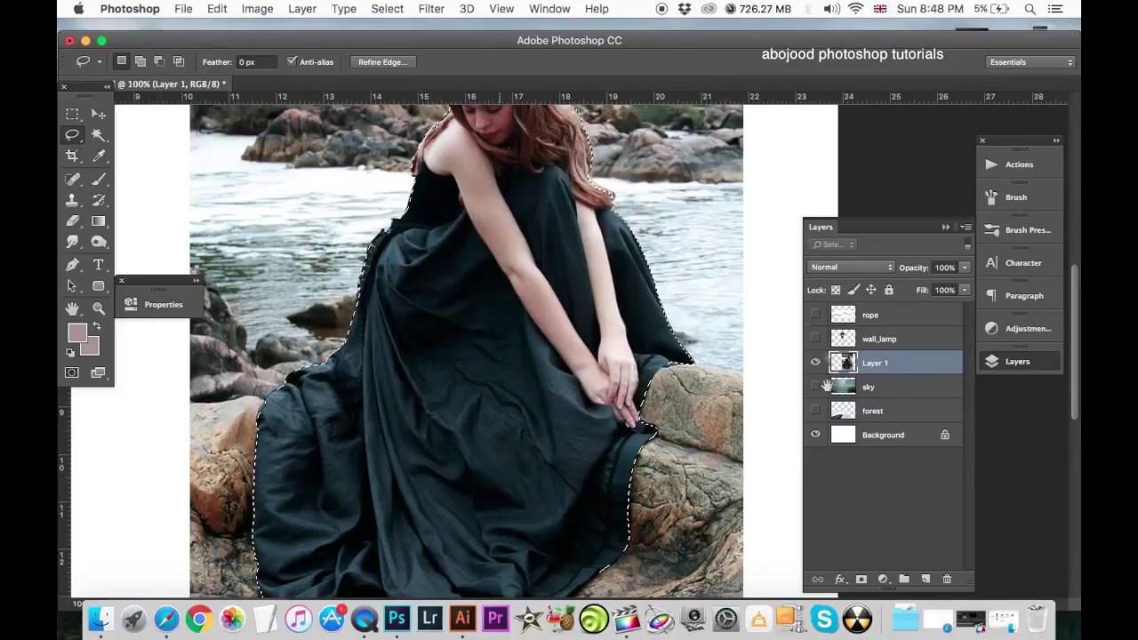
# Add a layer mask from the selection and zoom in on her face and hair.
pyautogui.click(861, 578)
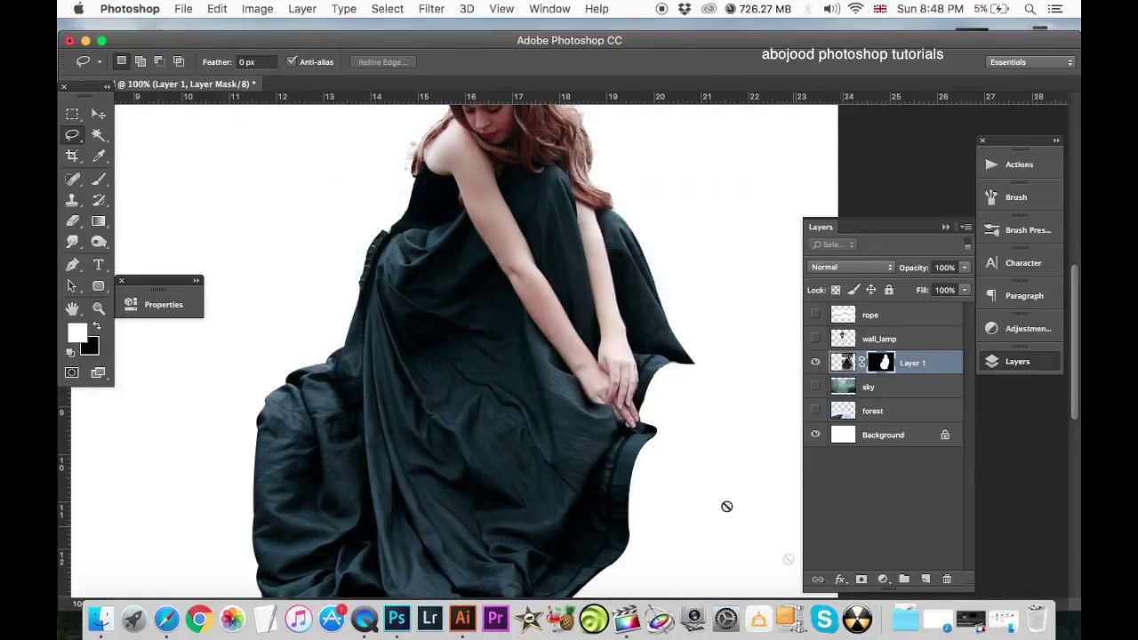
pyautogui.moveTo(588, 402); pyautogui.dragTo(582, 531)
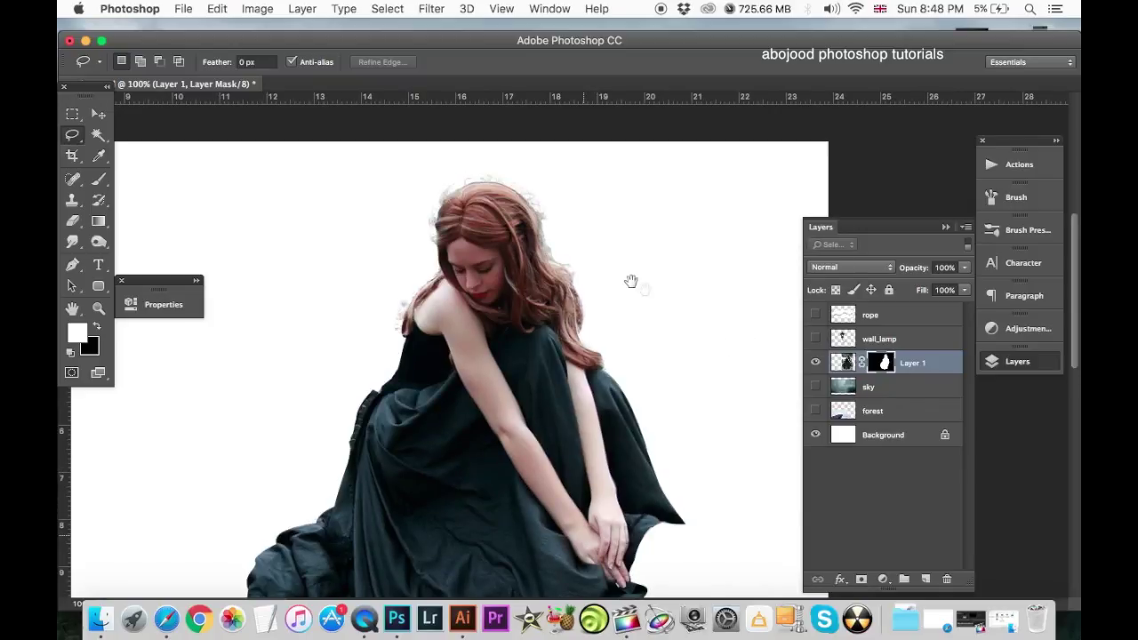
pyautogui.hotkey('ctrl', '+')
pyautogui.hotkey('ctrl', '+')
pyautogui.moveTo(630, 281); pyautogui.dragTo(406, 253)
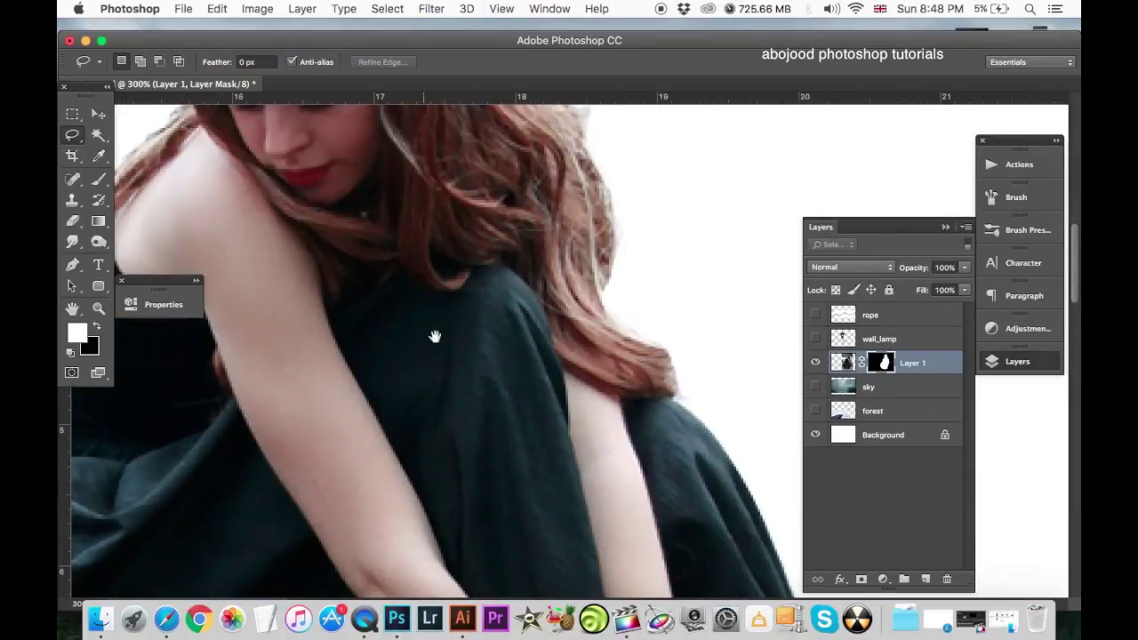
pyautogui.moveTo(472, 431); pyautogui.dragTo(517, 597)
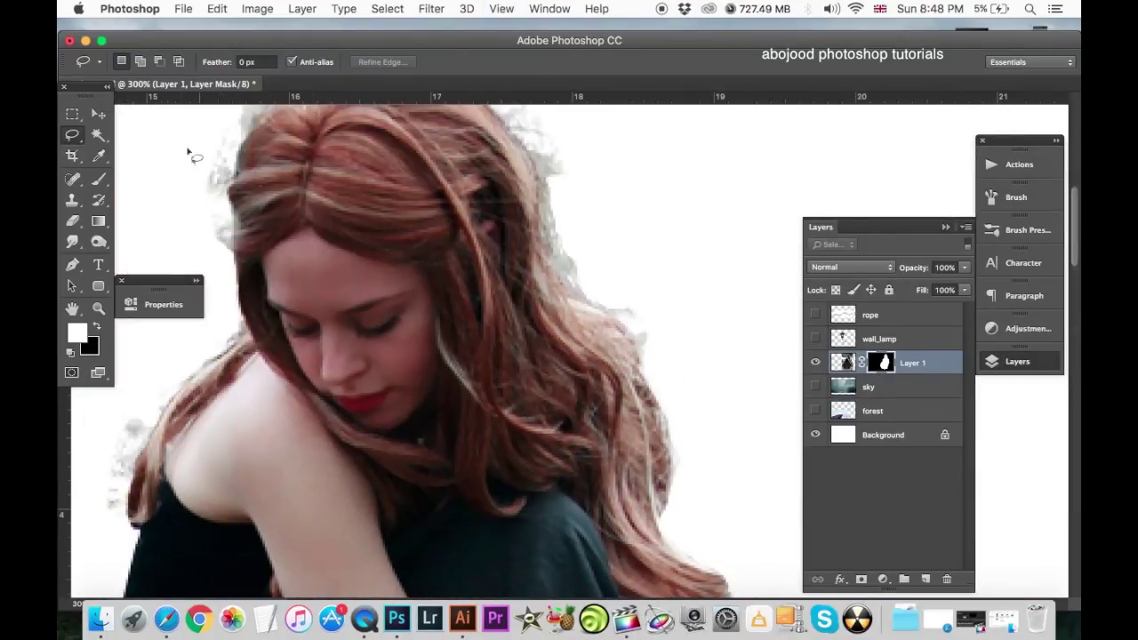
# Paint black on the mask with a small brush to remove grey wisps atop and right of the hair.
pyautogui.click(99, 180)
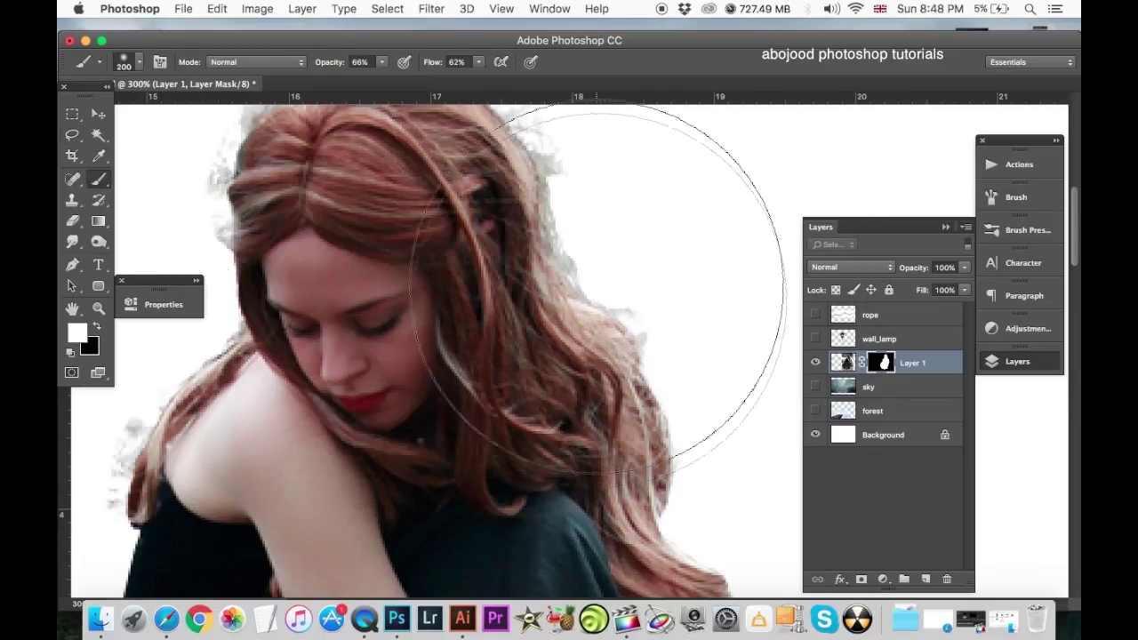
pyautogui.press('[')
pyautogui.press('[')
pyautogui.press('[')
pyautogui.press('[')
pyautogui.press('[')
pyautogui.press('[')
pyautogui.press('[')
pyautogui.press('[')
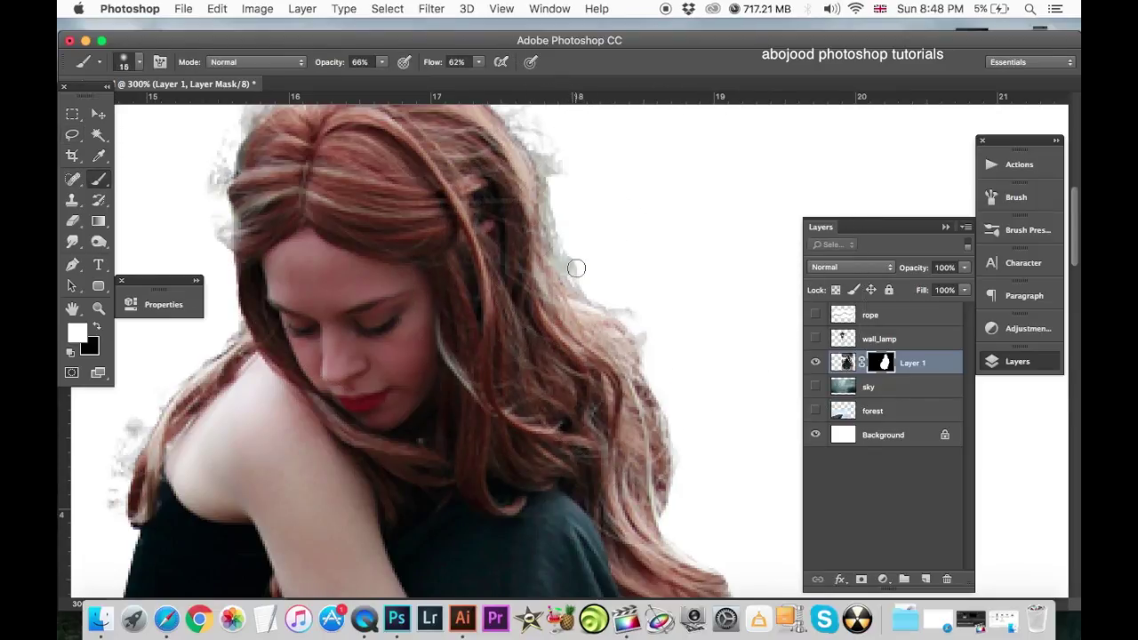
pyautogui.press('[')
pyautogui.press('[')
pyautogui.press('x')
pyautogui.moveTo(607, 301); pyautogui.dragTo(639, 270)
pyautogui.moveTo(561, 135); pyautogui.dragTo(612, 248)
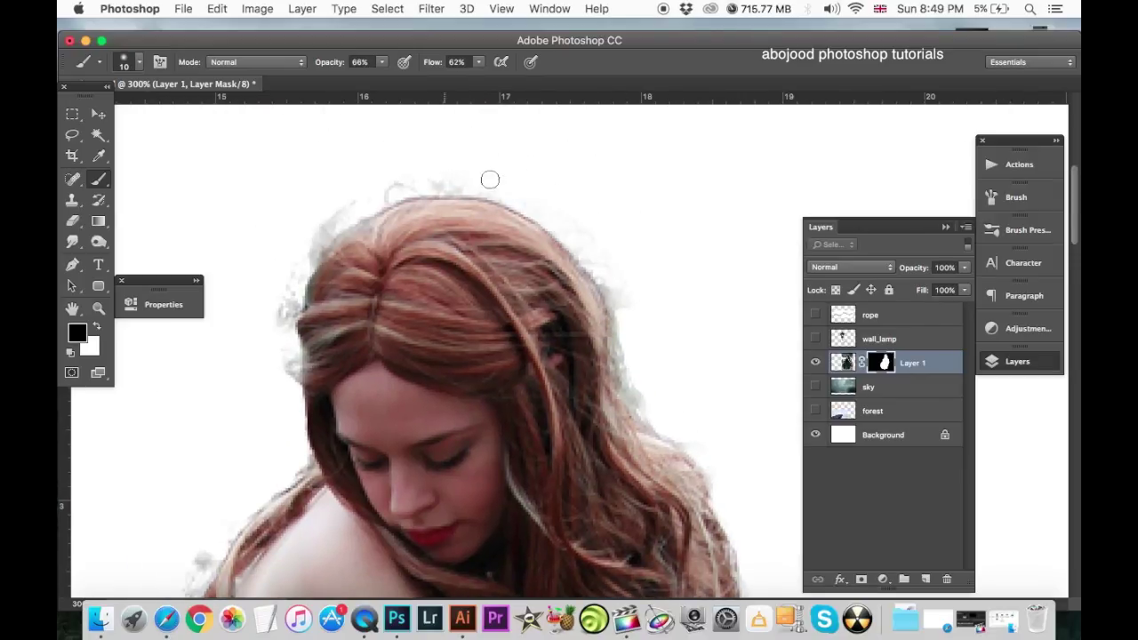
pyautogui.moveTo(490, 180); pyautogui.dragTo(359, 197)
pyautogui.moveTo(319, 241); pyautogui.dragTo(286, 285)
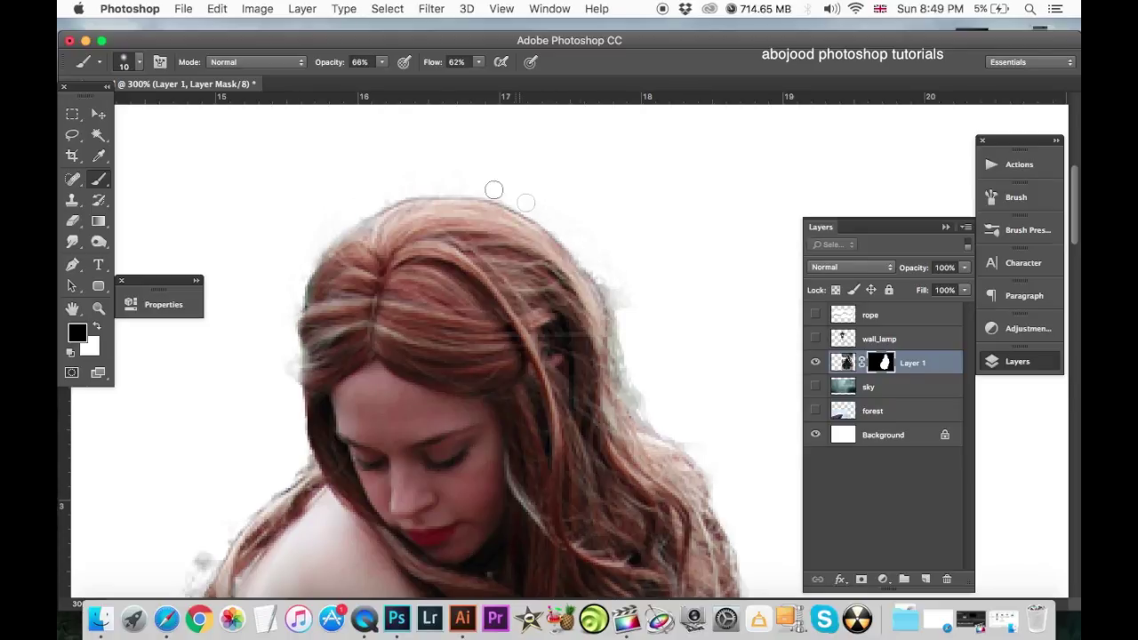
pyautogui.moveTo(582, 243); pyautogui.dragTo(595, 280)
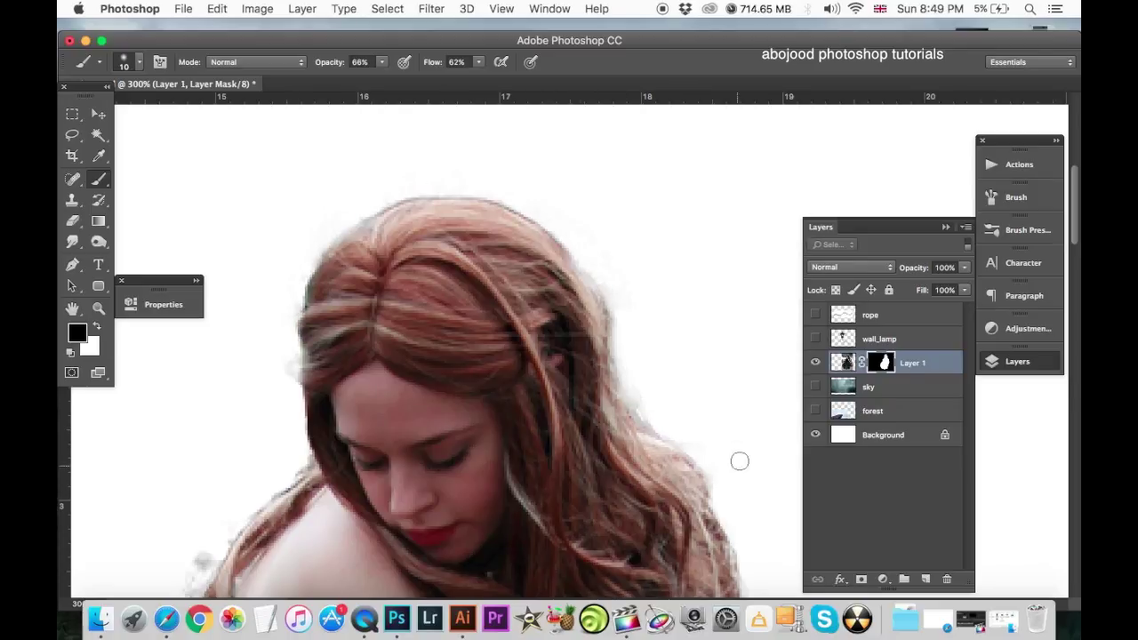
# Mask out the remaining grey wisps left of the hair and check down to the dress.
pyautogui.scroll(-5, 657, 365)
pyautogui.hscroll(2, 658, 365)
pyautogui.scroll(-3, 662, 487)
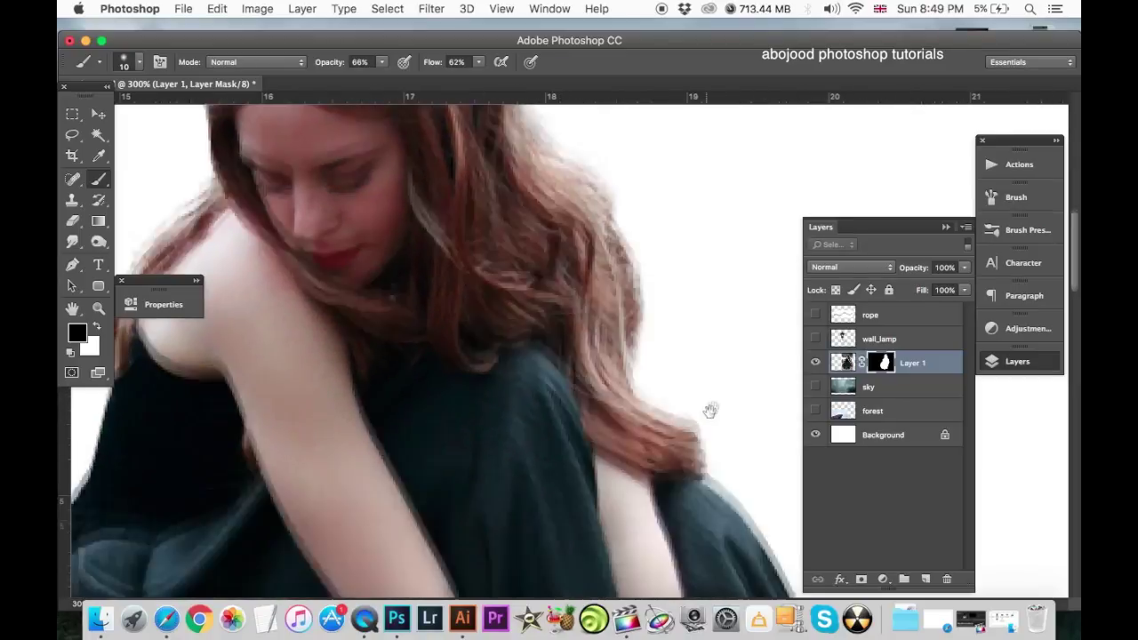
pyautogui.hscroll(-7, 406, 330)
pyautogui.scroll(2, 407, 330)
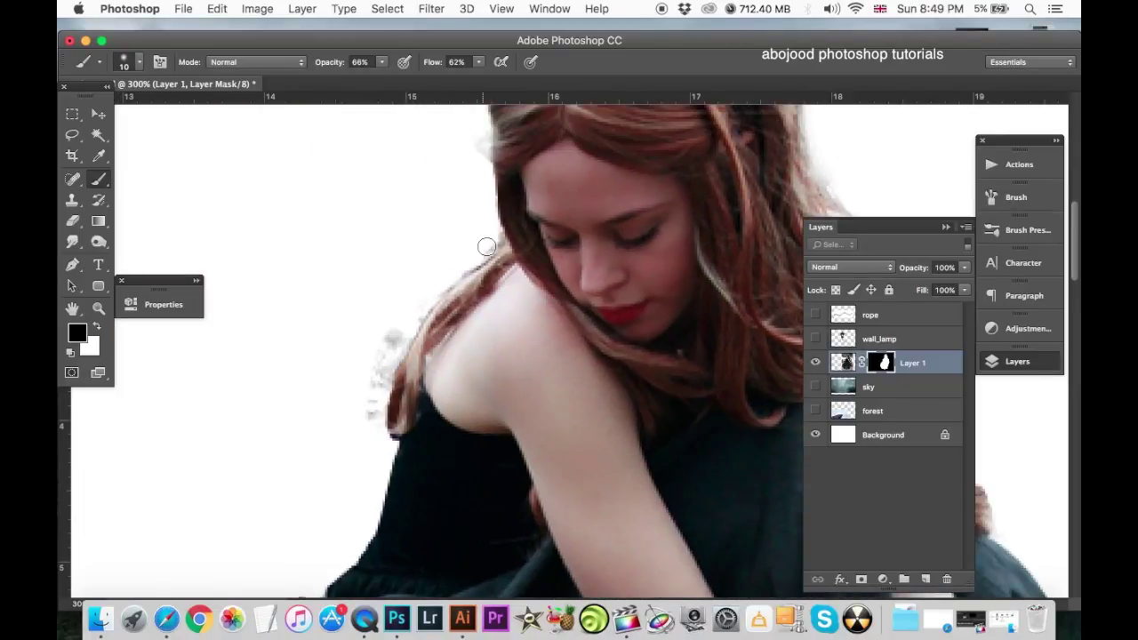
pyautogui.moveTo(381, 354)
pyautogui.mouseDown()
pyautogui.moveTo(400, 307)
pyautogui.moveTo(367, 420)
pyautogui.mouseUp()
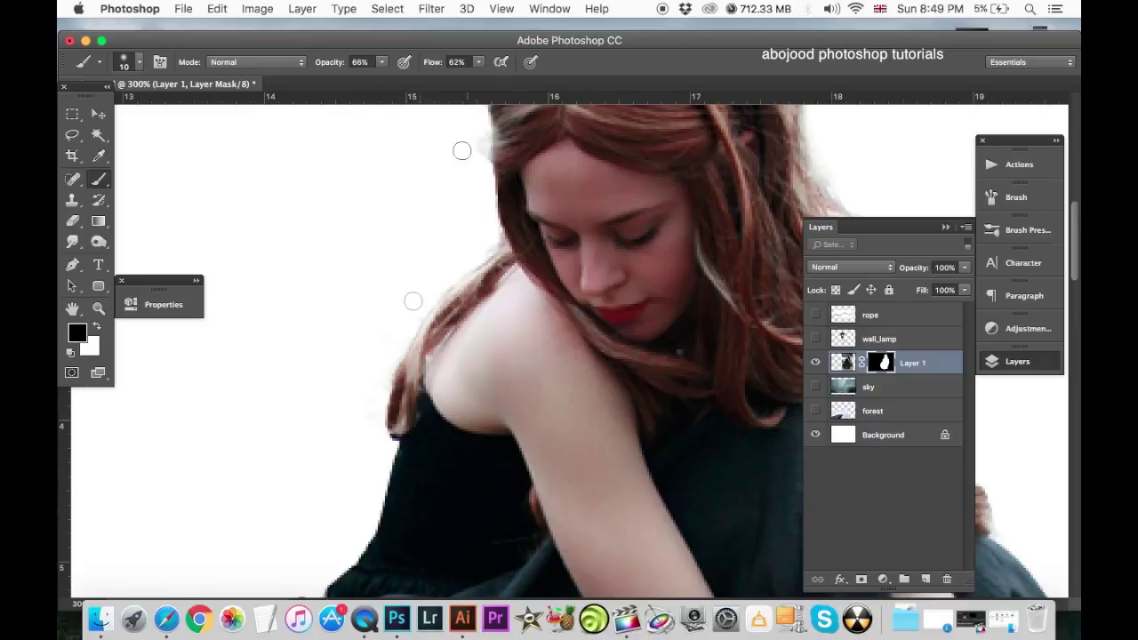
pyautogui.scroll(-2, 412, 301)
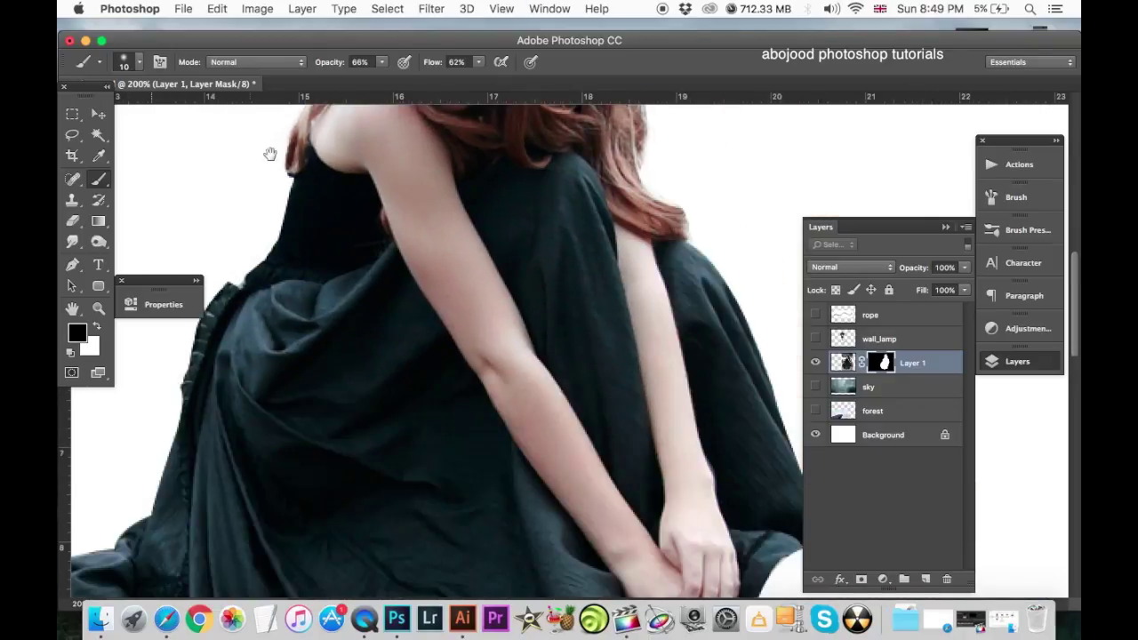
pyautogui.moveTo(267, 258); pyautogui.dragTo(236, 132)
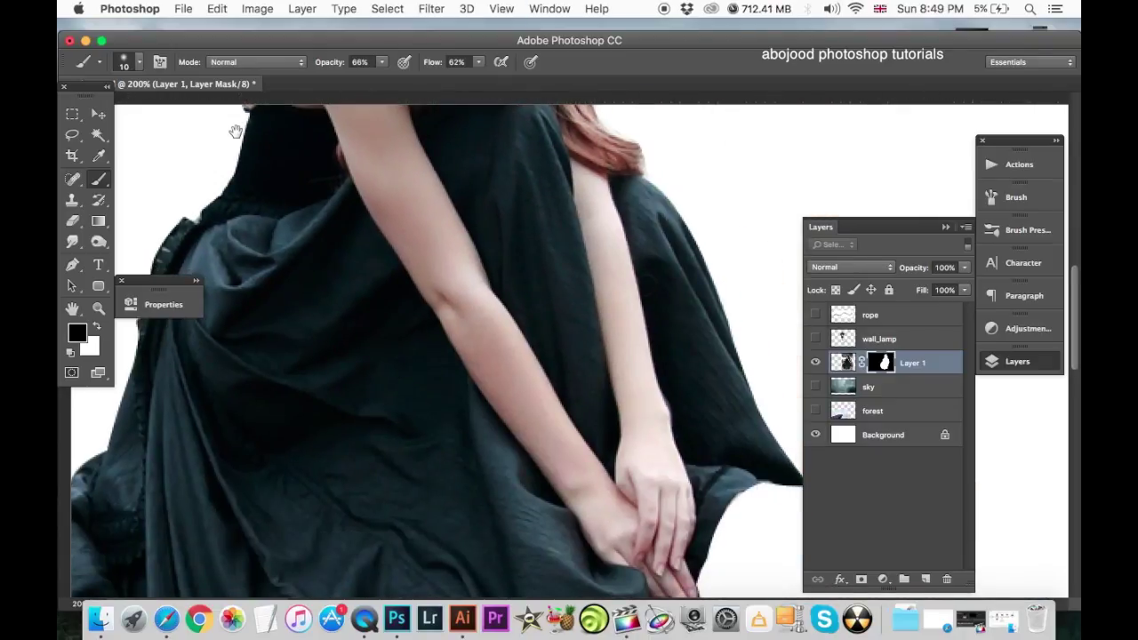
pyautogui.scroll(-2, 235, 132)
pyautogui.scroll(-1, 236, 132)
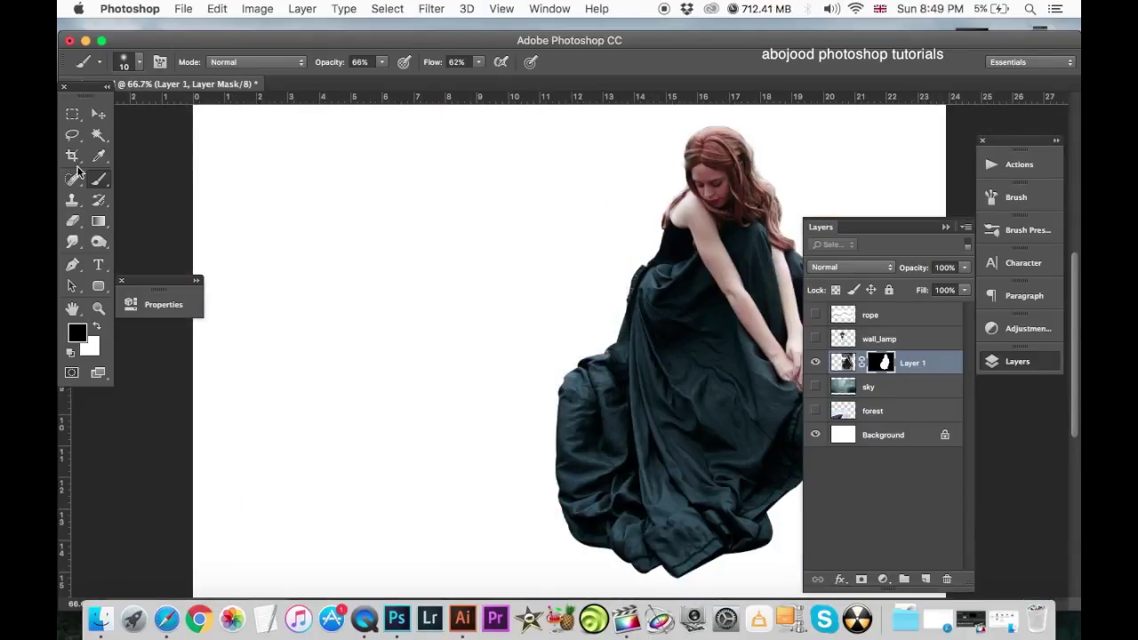
# Zoom out to the full canvas and save the document.
pyautogui.press('super+minus')
pyautogui.click(100, 115)
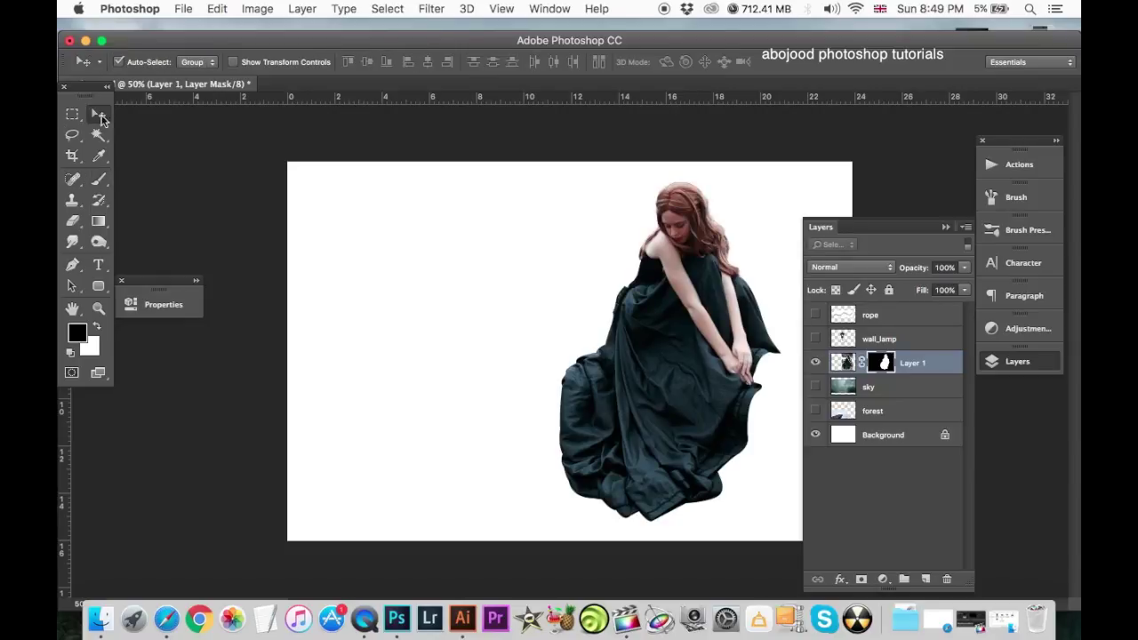
pyautogui.press('super+s')
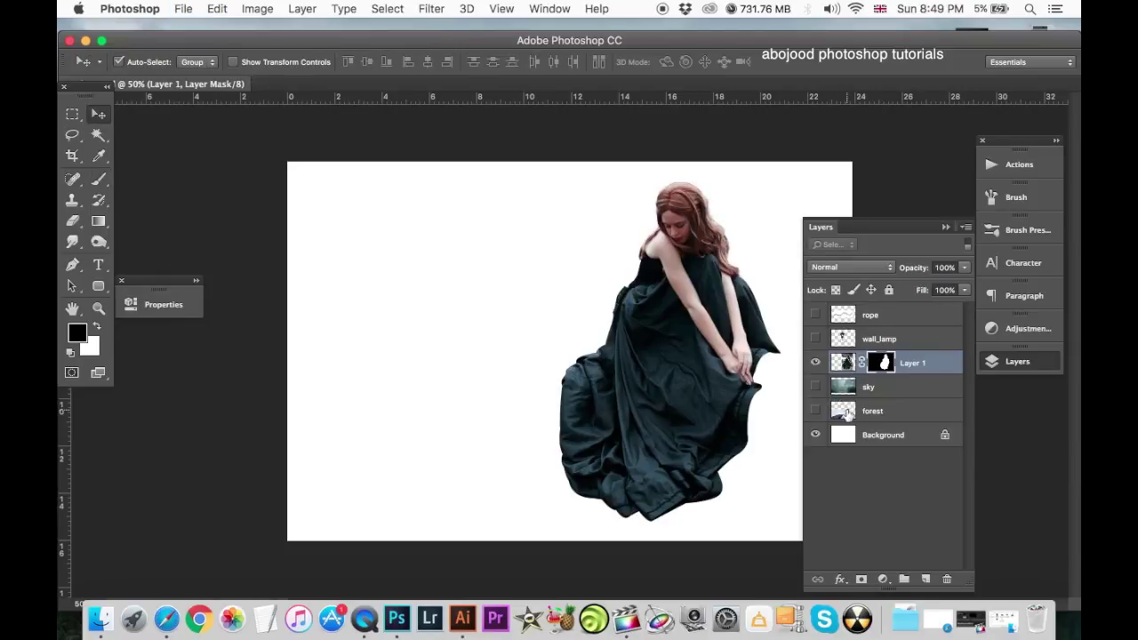
# Show the forest layer, hide Layer 1, and move the forest photo to fill the canvas top.
pyautogui.click(815, 410)
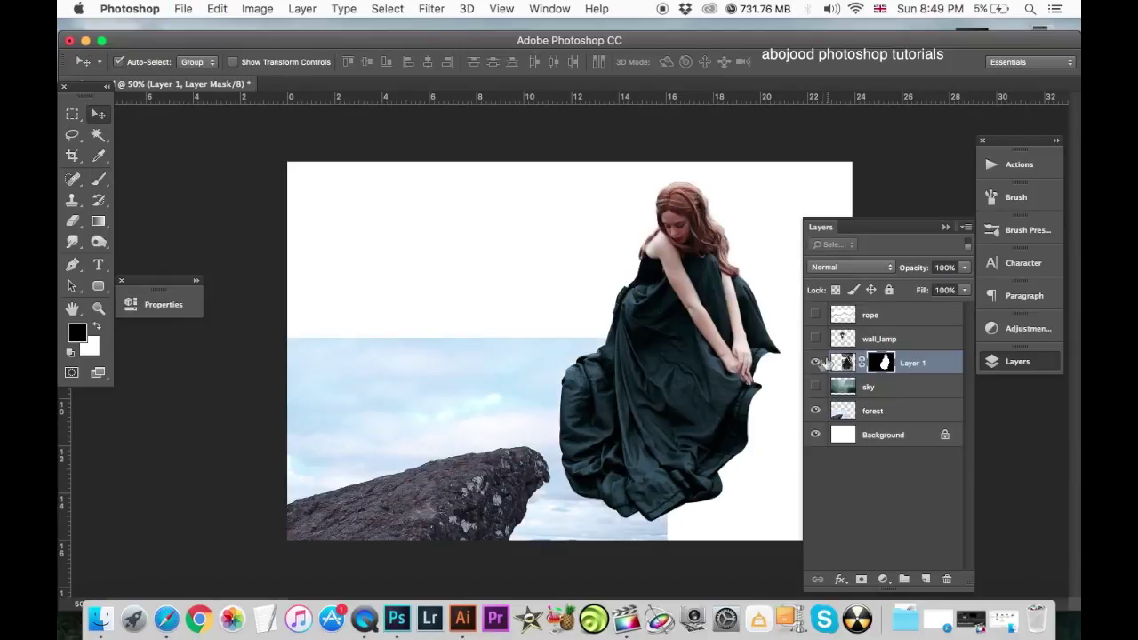
pyautogui.click(815, 362)
pyautogui.moveTo(480, 480); pyautogui.dragTo(583, 304)
pyautogui.press('super+minus')
pyautogui.moveTo(562, 362); pyautogui.dragTo(563, 355)
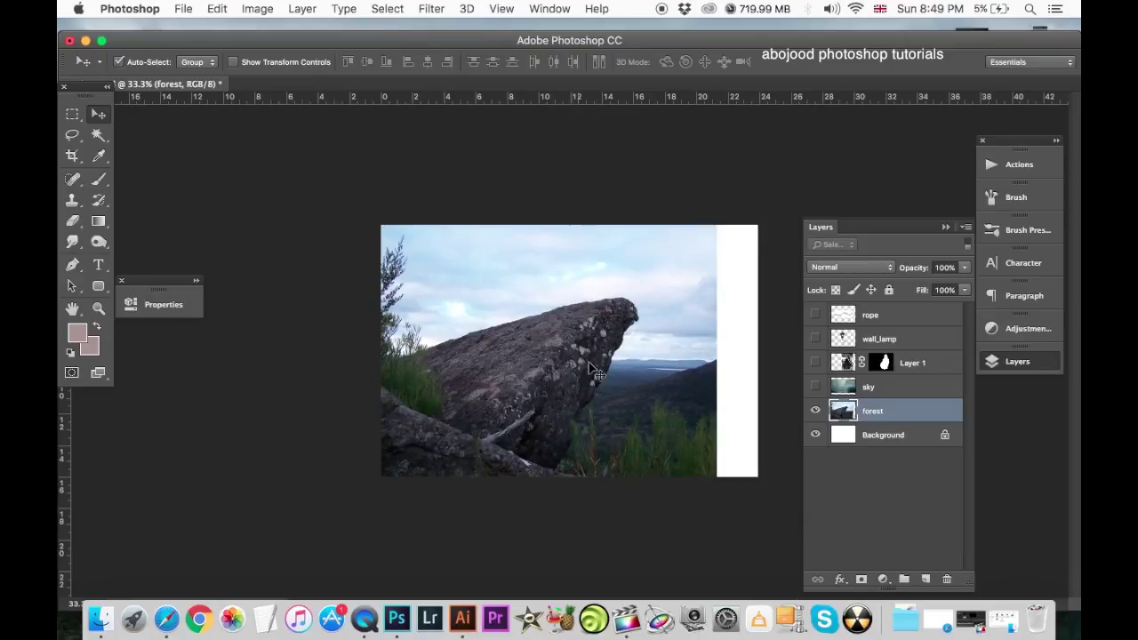
pyautogui.press('super+y')
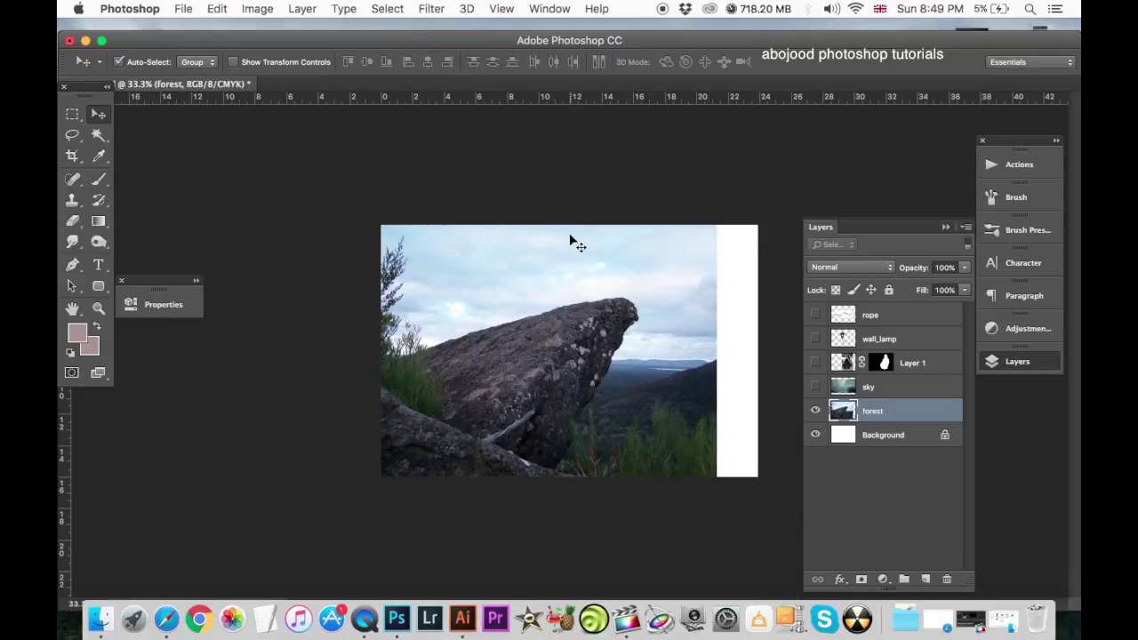
pyautogui.press('super+plus')
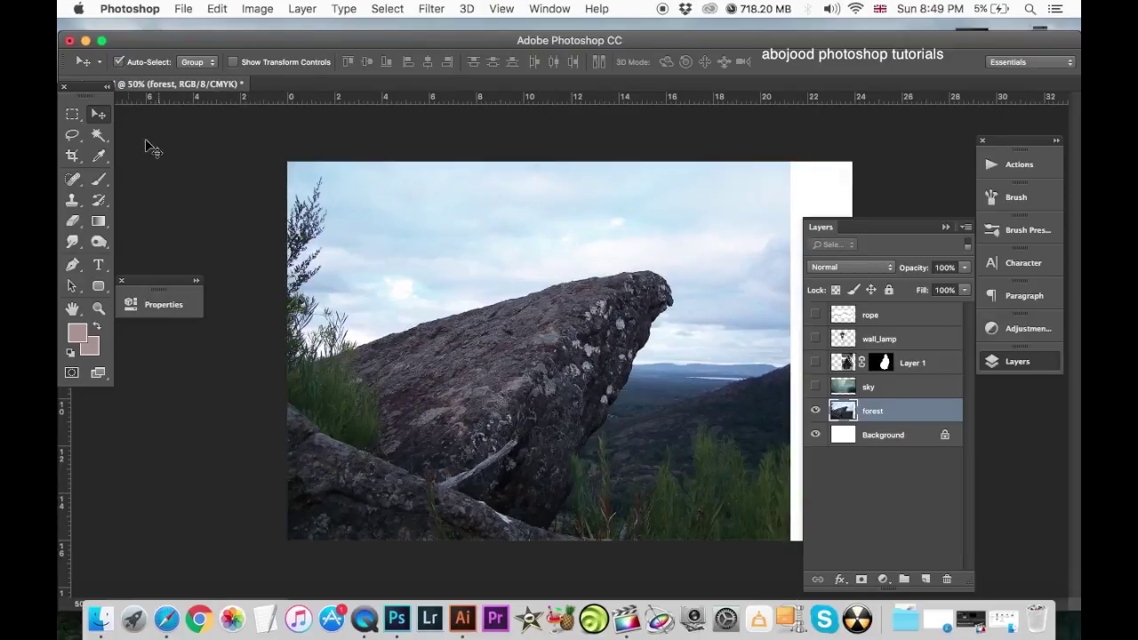
pyautogui.click(98, 135)
# Quick-select the jutting rock and foreground boulders, trimming the bulge at the lower right.
pyautogui.click(160, 132)
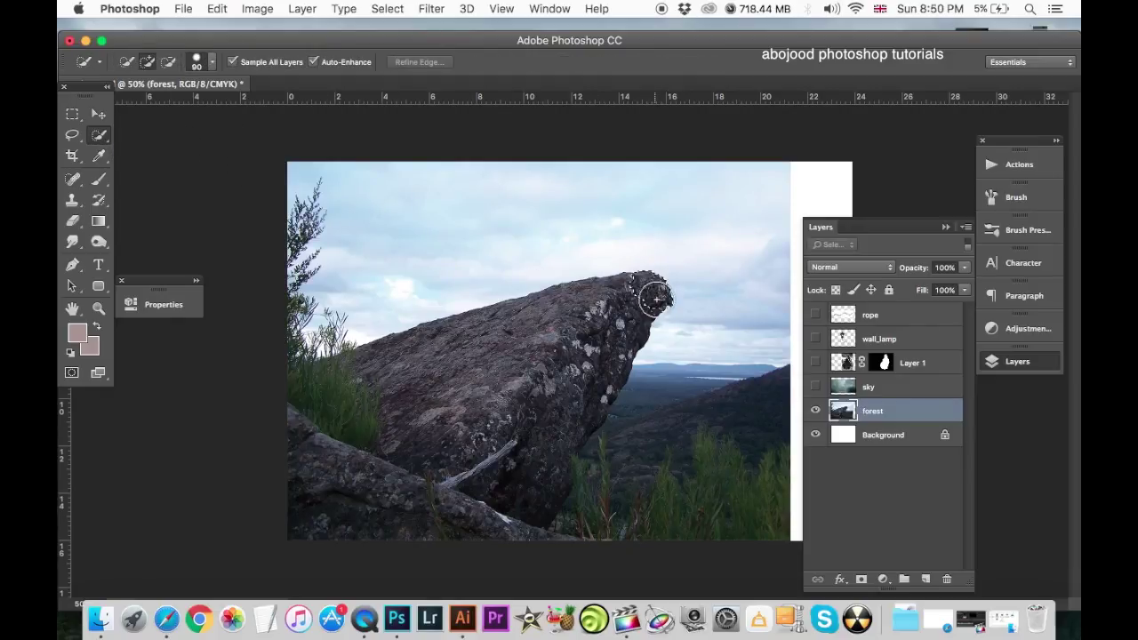
pyautogui.moveTo(636, 306)
pyautogui.mouseDown()
pyautogui.moveTo(584, 338)
pyautogui.moveTo(526, 488)
pyautogui.moveTo(453, 415)
pyautogui.moveTo(407, 391)
pyautogui.mouseUp()
pyautogui.moveTo(589, 480)
pyautogui.mouseDown()
pyautogui.moveTo(602, 447)
pyautogui.moveTo(582, 483)
pyautogui.mouseUp()
pyautogui.click(599, 455)
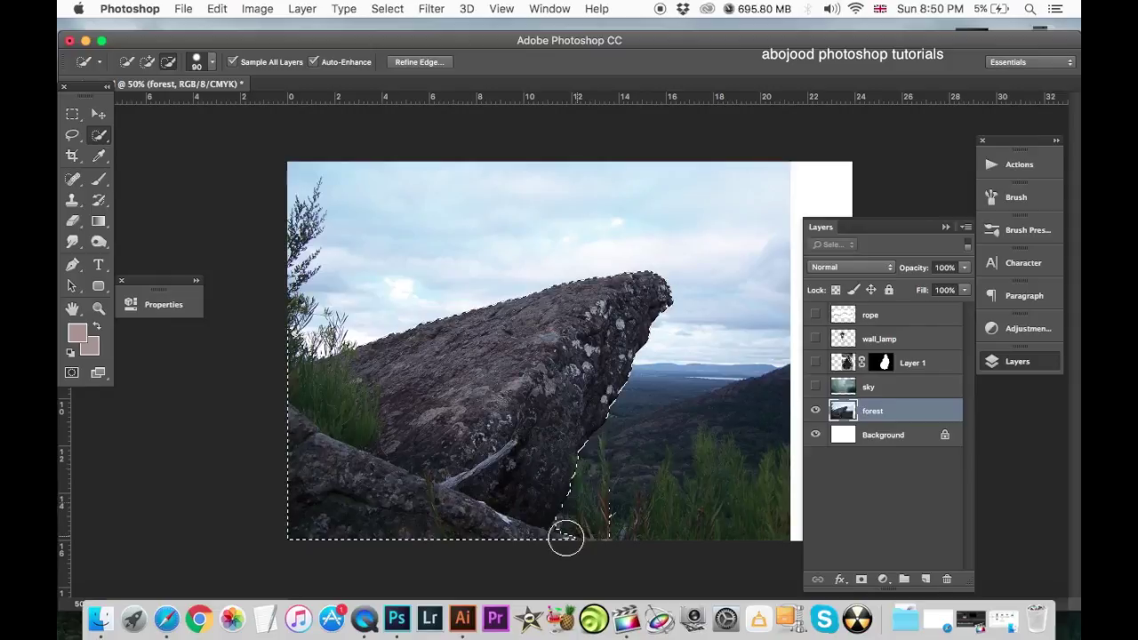
pyautogui.moveTo(557, 546); pyautogui.dragTo(618, 498)
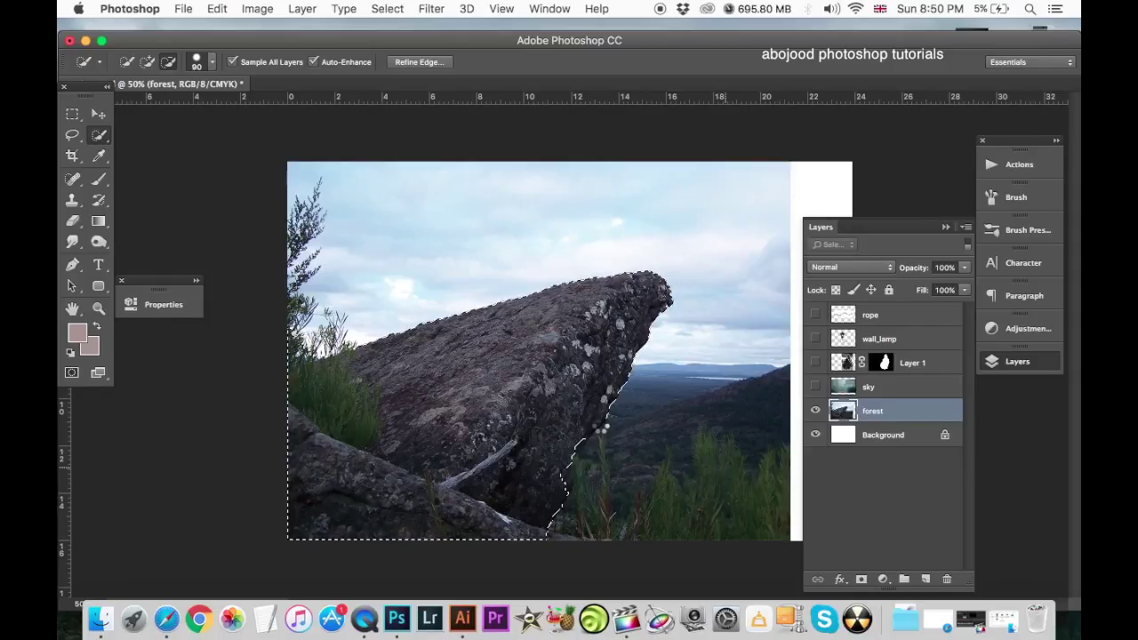
pyautogui.rightClick(563, 484)
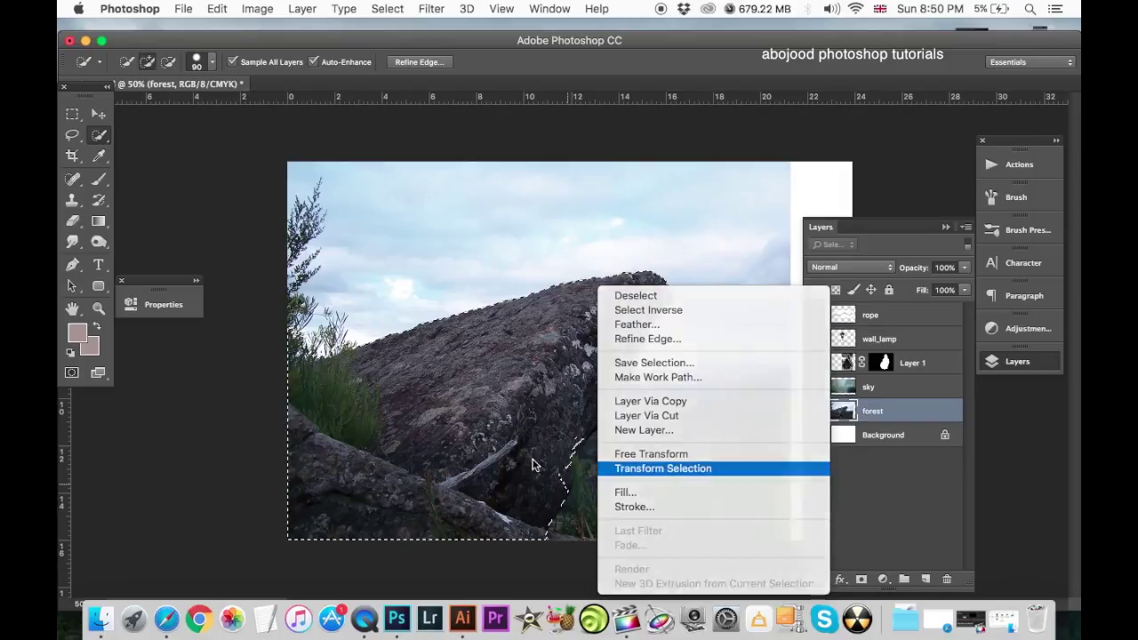
pyautogui.click(573, 480)
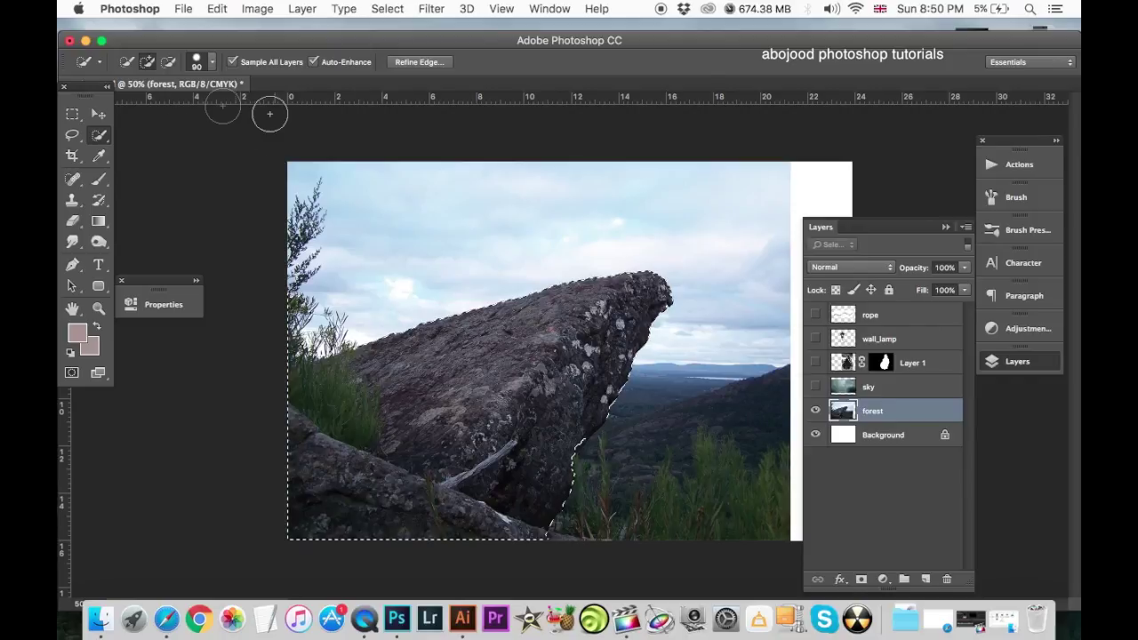
# Refine the rock selection's edge around the left-side plants and apply it with default settings.
pyautogui.click(419, 62)
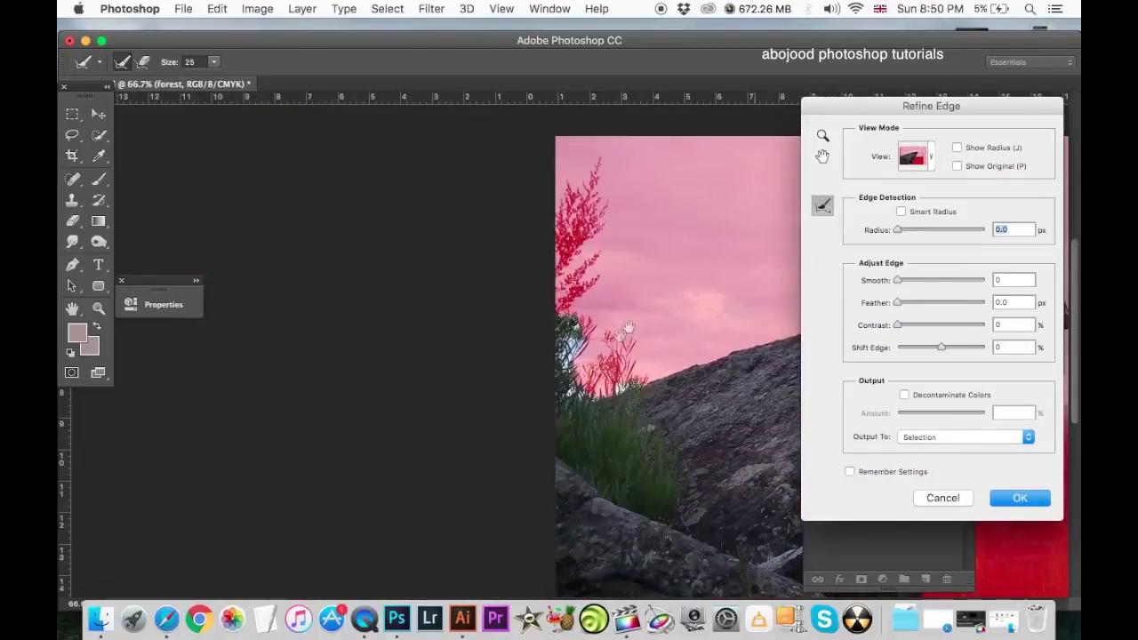
pyautogui.moveTo(628, 327)
pyautogui.mouseDown()
pyautogui.moveTo(647, 369)
pyautogui.moveTo(319, 363)
pyautogui.mouseUp()
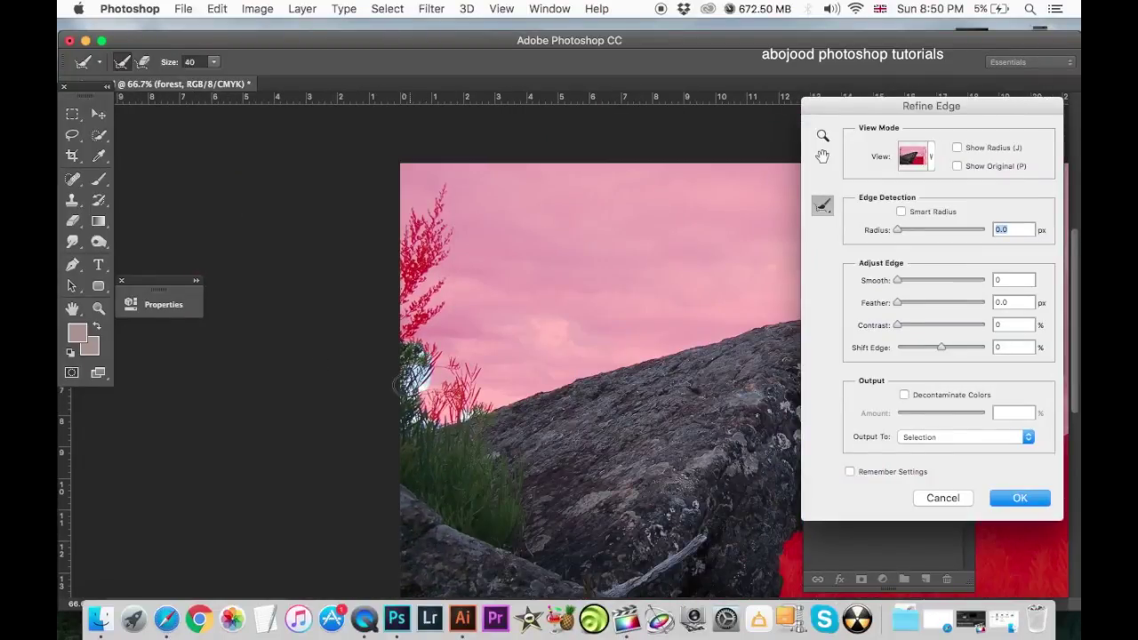
pyautogui.moveTo(407, 384); pyautogui.dragTo(404, 414)
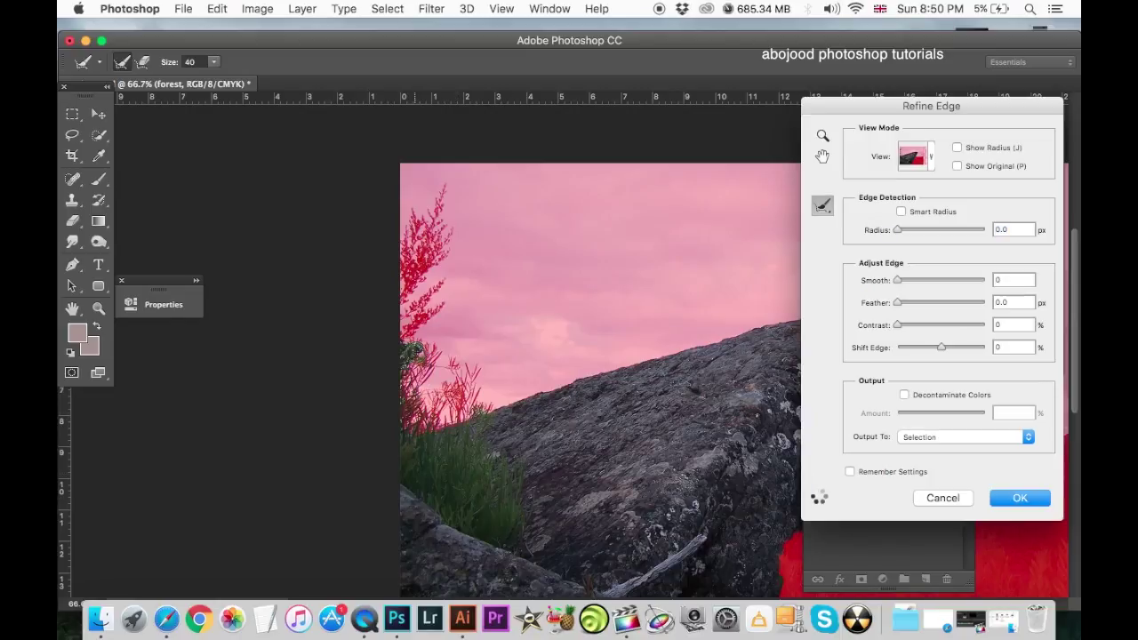
pyautogui.moveTo(508, 400); pyautogui.dragTo(169, 377)
pyautogui.moveTo(267, 382); pyautogui.dragTo(607, 420)
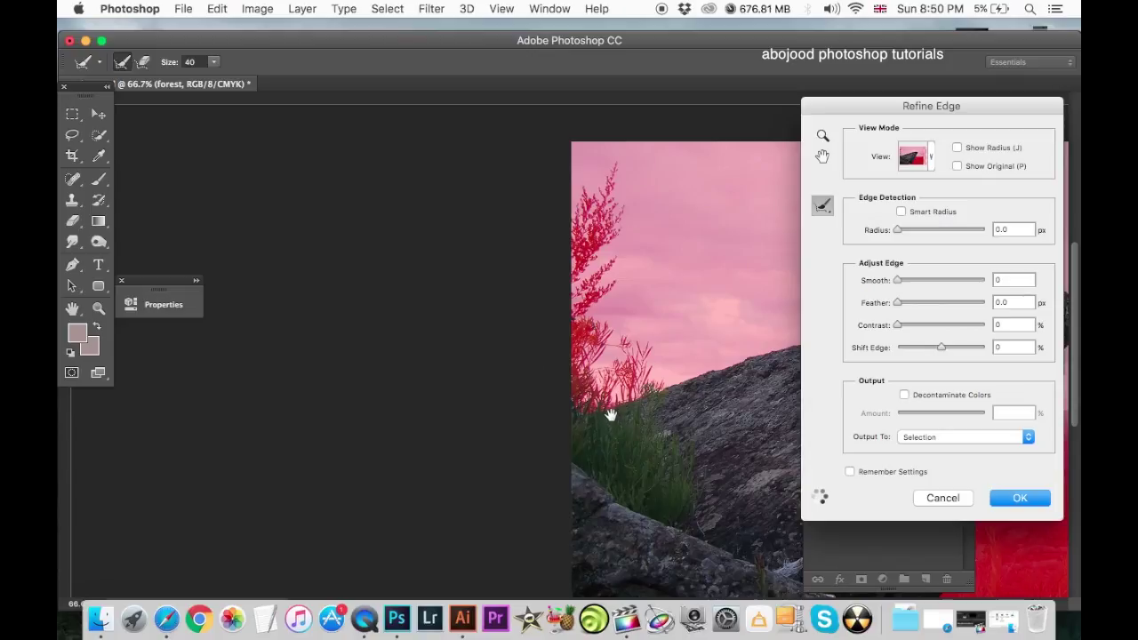
pyautogui.press('alt')
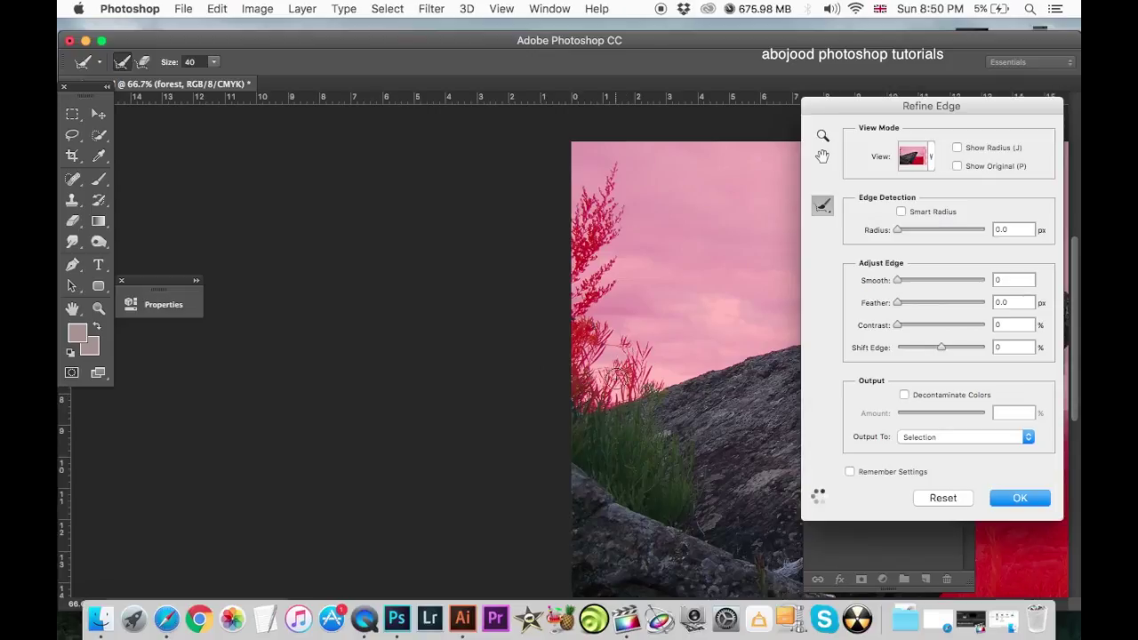
pyautogui.moveTo(619, 376); pyautogui.dragTo(382, 369)
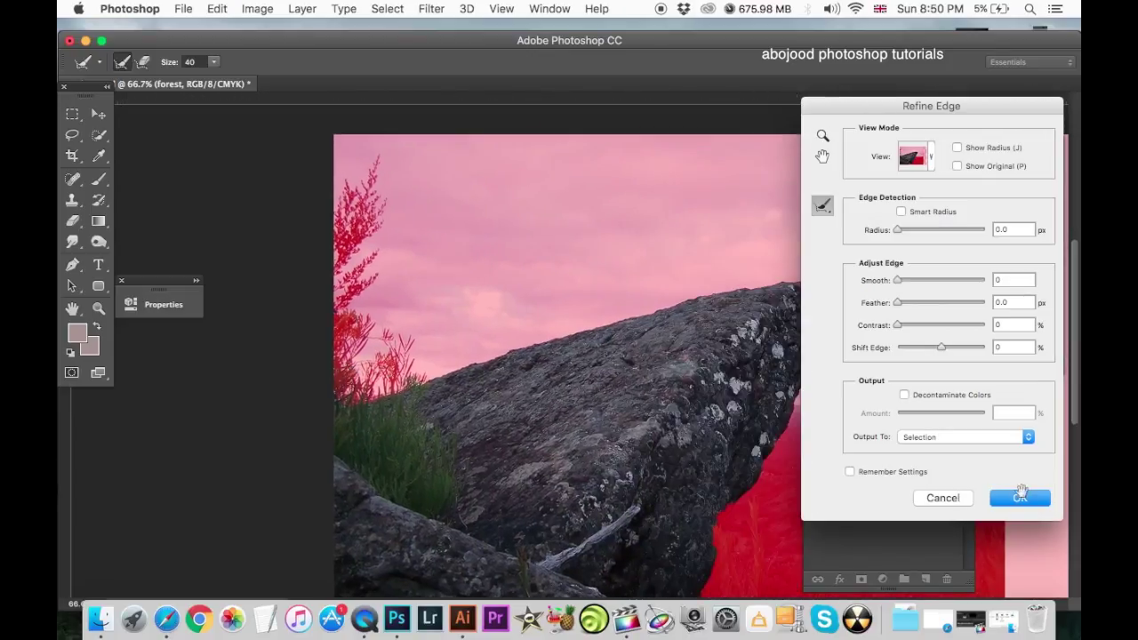
pyautogui.moveTo(711, 483); pyautogui.dragTo(571, 447)
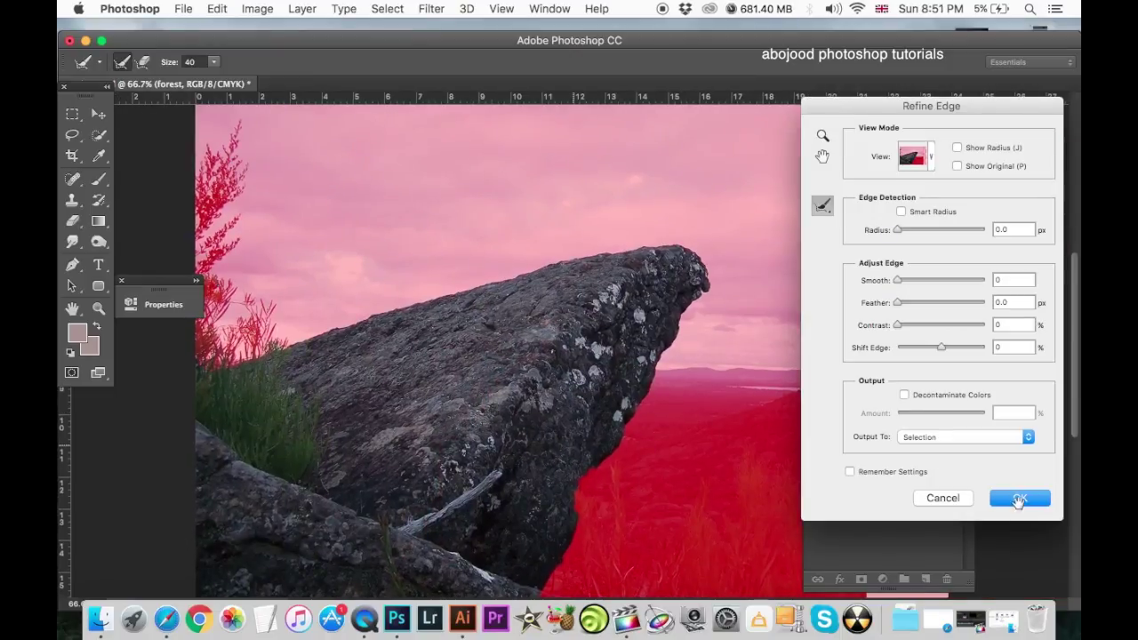
pyautogui.click(1019, 500)
# Mask the forest layer to the rock selection, hiding its sky.
pyautogui.hotkey('ctrl', 'h')
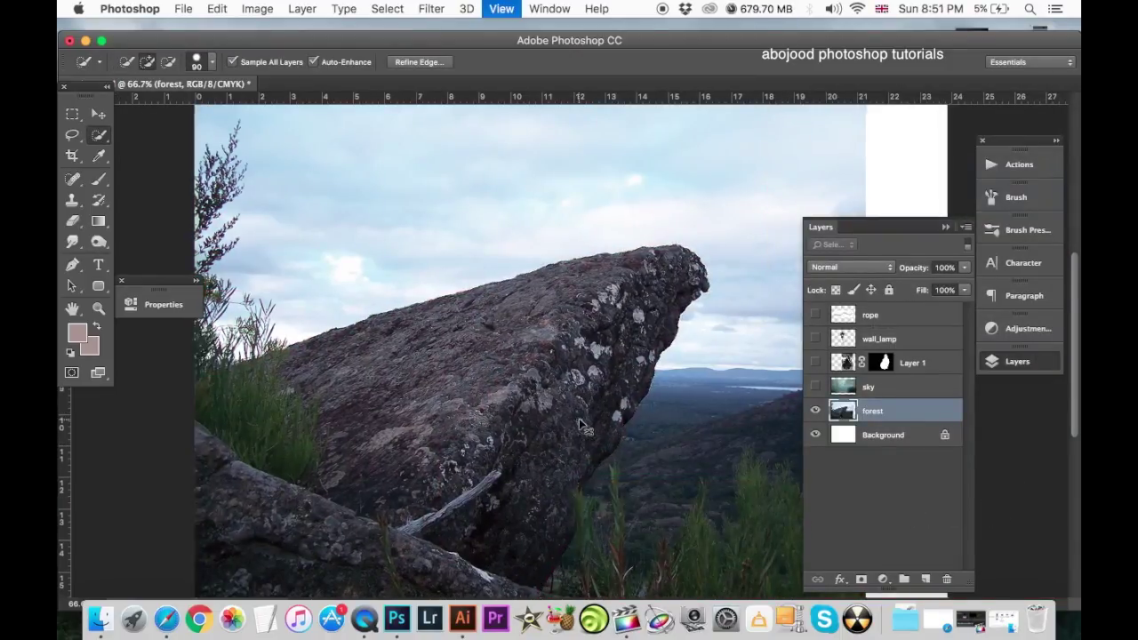
pyautogui.hotkey('ctrl', '-')
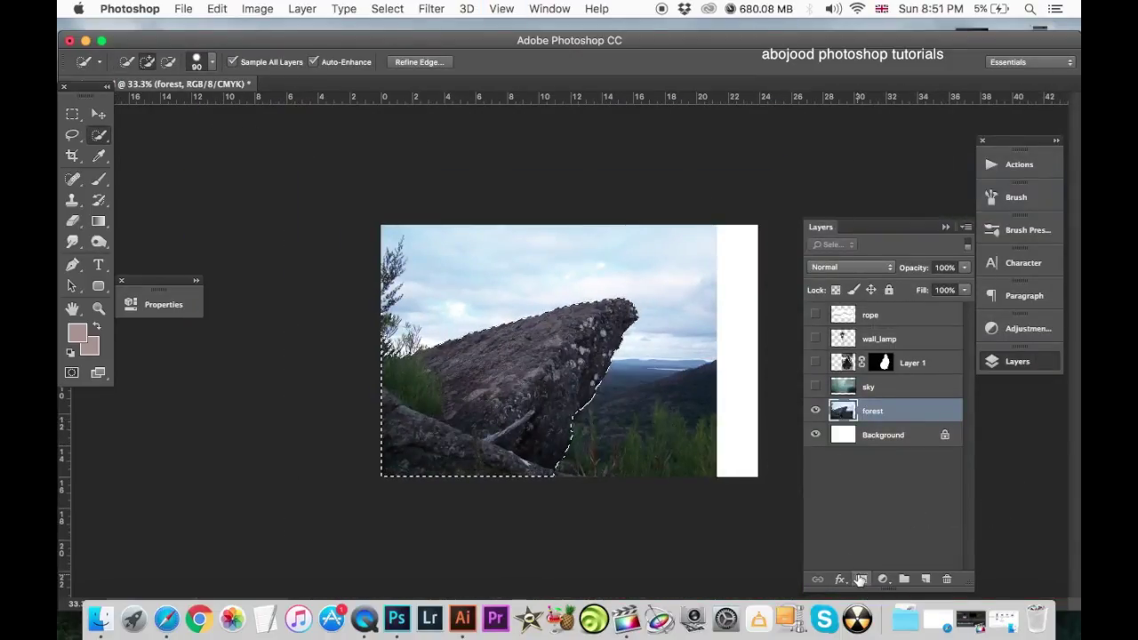
pyautogui.click(861, 580)
pyautogui.hotkey('ctrl', '+')
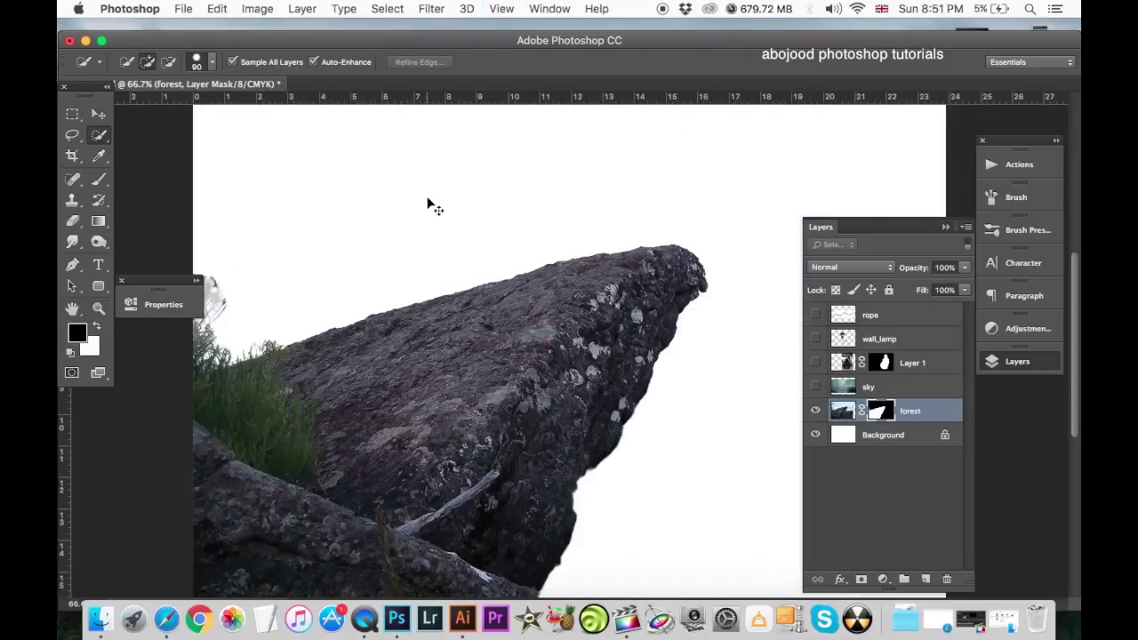
pyautogui.hotkey('ctrl', '-')
pyautogui.press('v')
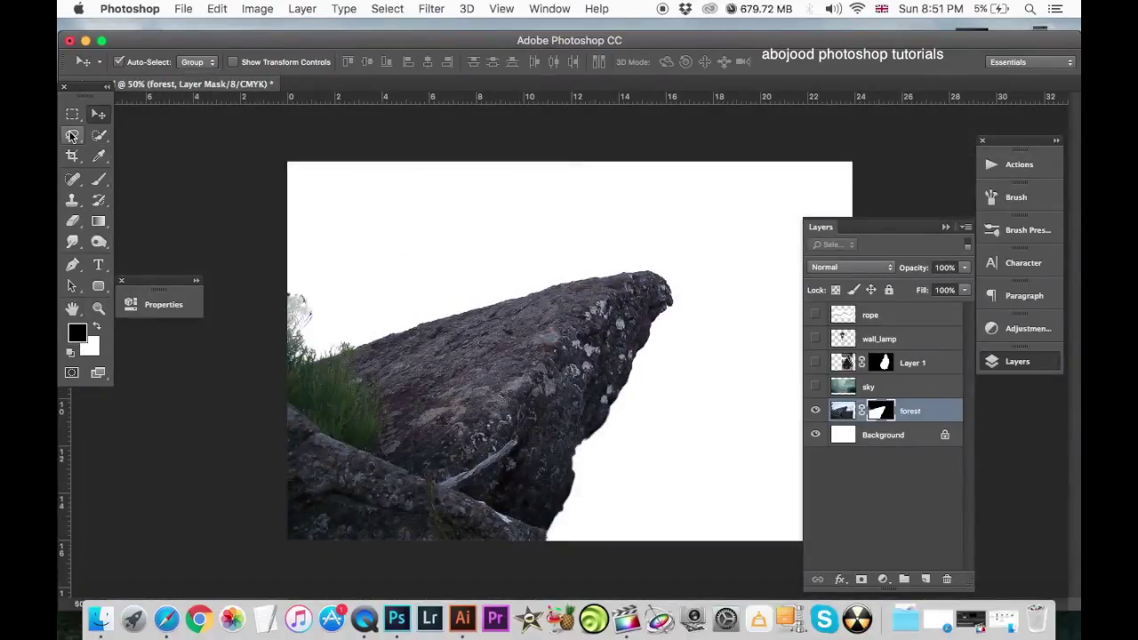
pyautogui.hotkey('ctrl', '-')
# Rotate the rock layer about 9.3° and scale it to 127%.
pyautogui.hotkey('ctrl', 't')
pyautogui.moveTo(744, 350); pyautogui.dragTo(752, 391)
pyautogui.moveTo(607, 360)
pyautogui.mouseDown()
pyautogui.moveTo(609, 397)
pyautogui.moveTo(599, 397)
pyautogui.mouseUp()
pyautogui.moveTo(712, 295); pyautogui.dragTo(830, 263)
pyautogui.moveTo(638, 359); pyautogui.dragTo(645, 398)
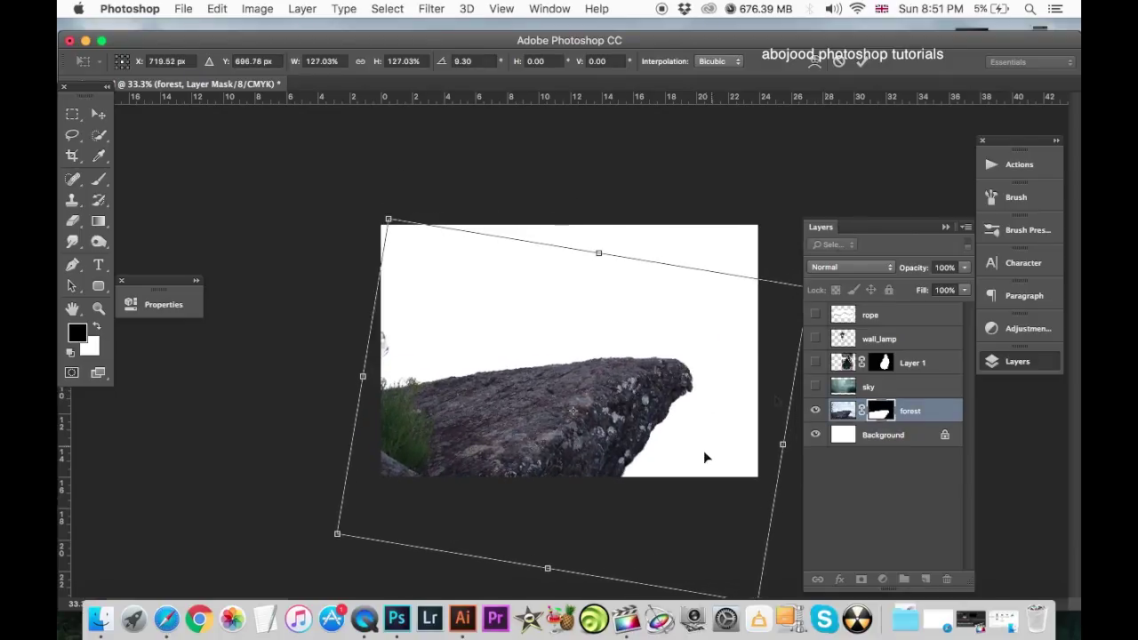
pyautogui.moveTo(704, 450)
pyautogui.mouseDown()
pyautogui.moveTo(710, 414)
pyautogui.moveTo(710, 432)
pyautogui.mouseUp()
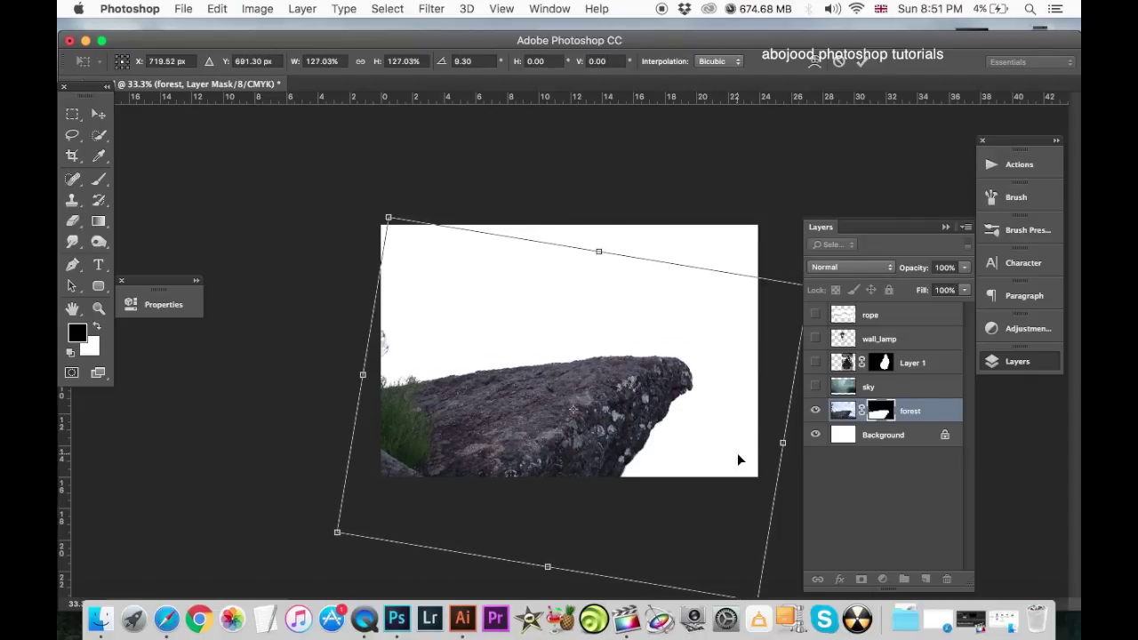
pyautogui.press('Return')
# Show Layer 1 and move the woman down onto the rock's ledge.
pyautogui.click(815, 362)
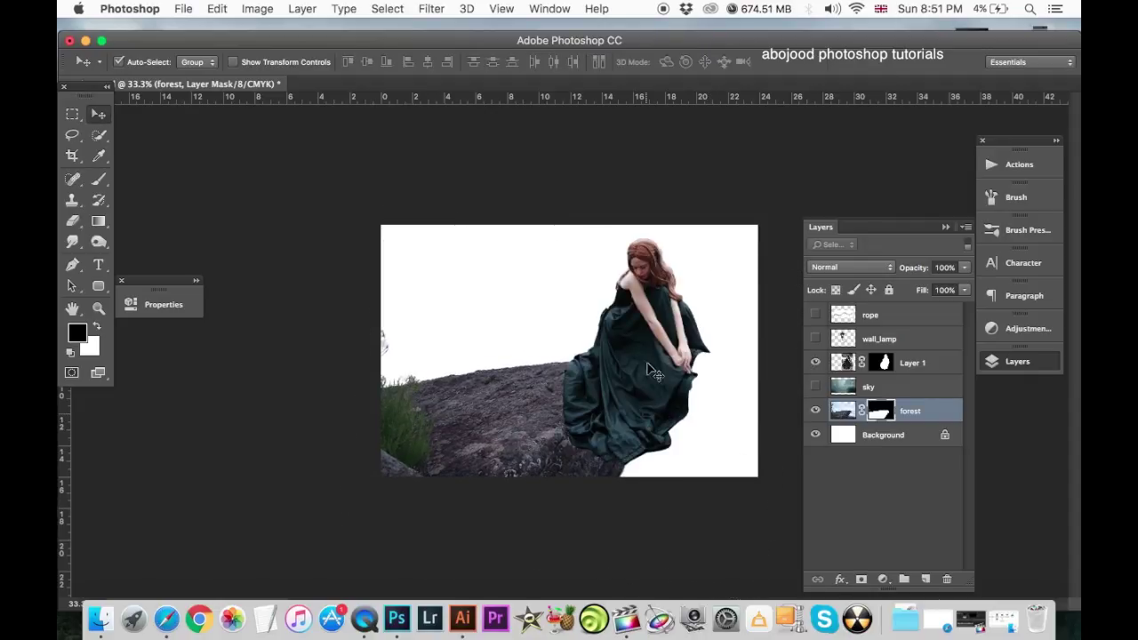
pyautogui.moveTo(653, 373); pyautogui.dragTo(621, 389)
pyautogui.press('super+plus')
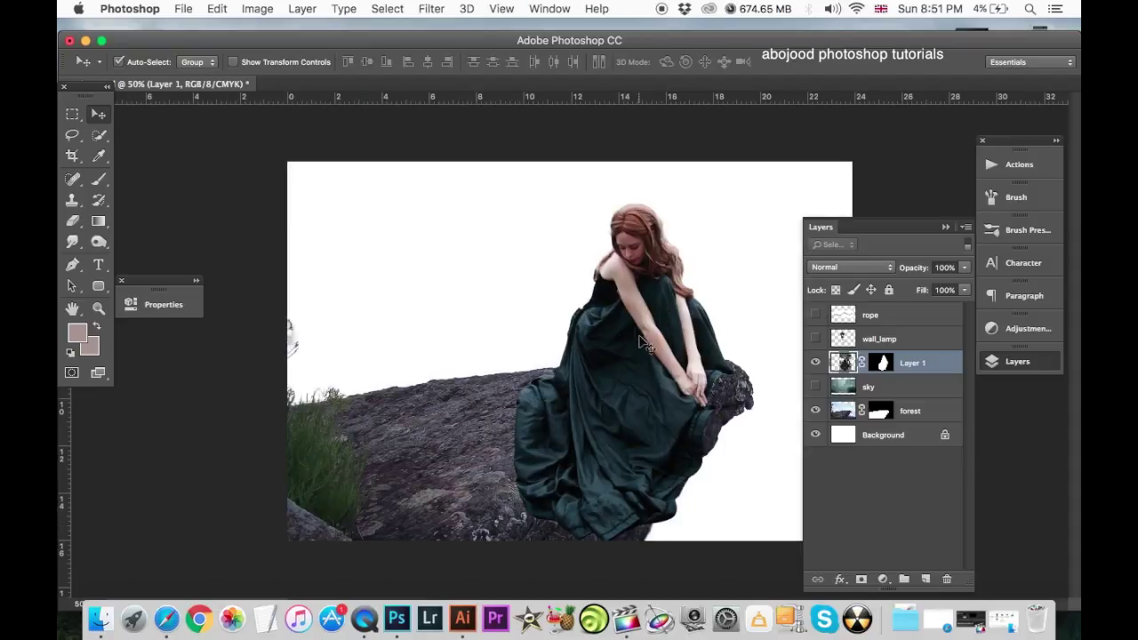
pyautogui.moveTo(642, 342); pyautogui.dragTo(643, 331)
pyautogui.press('super+minus')
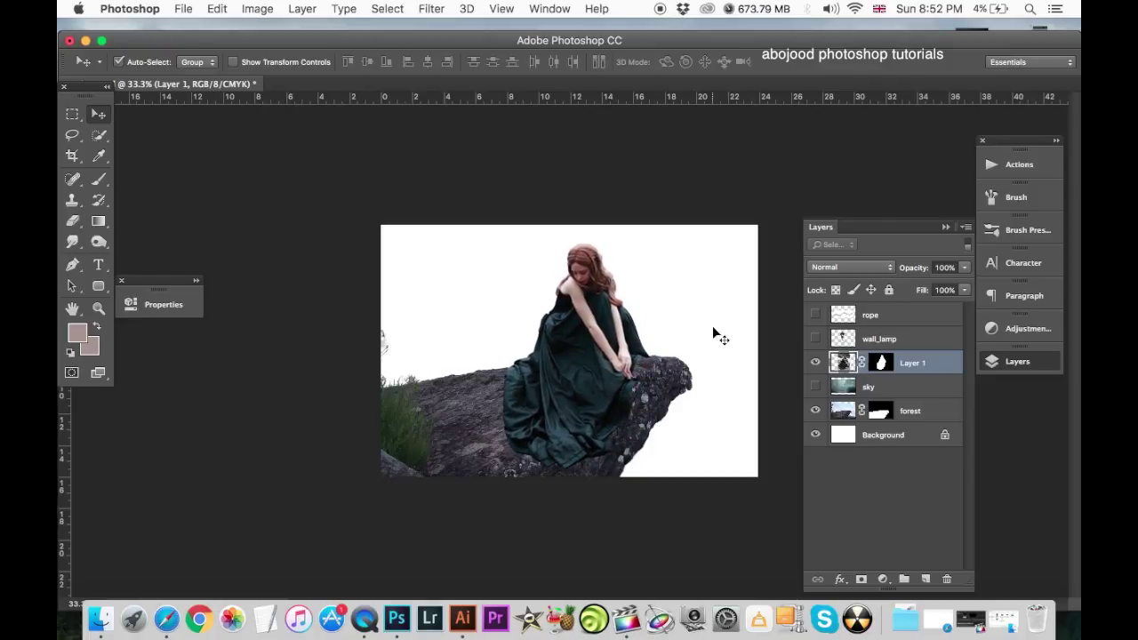
# Nudge the rock layer slightly right beneath her and reselect Layer 1.
pyautogui.hotkey('ctrl', '-')
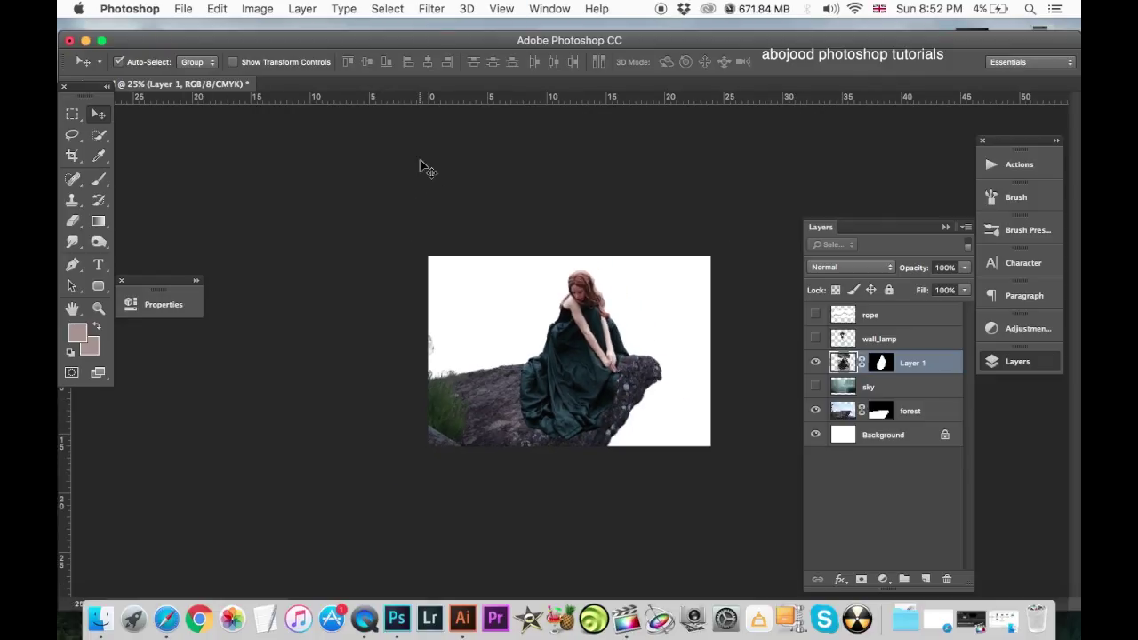
pyautogui.moveTo(490, 405); pyautogui.dragTo(503, 393)
pyautogui.click(573, 346)
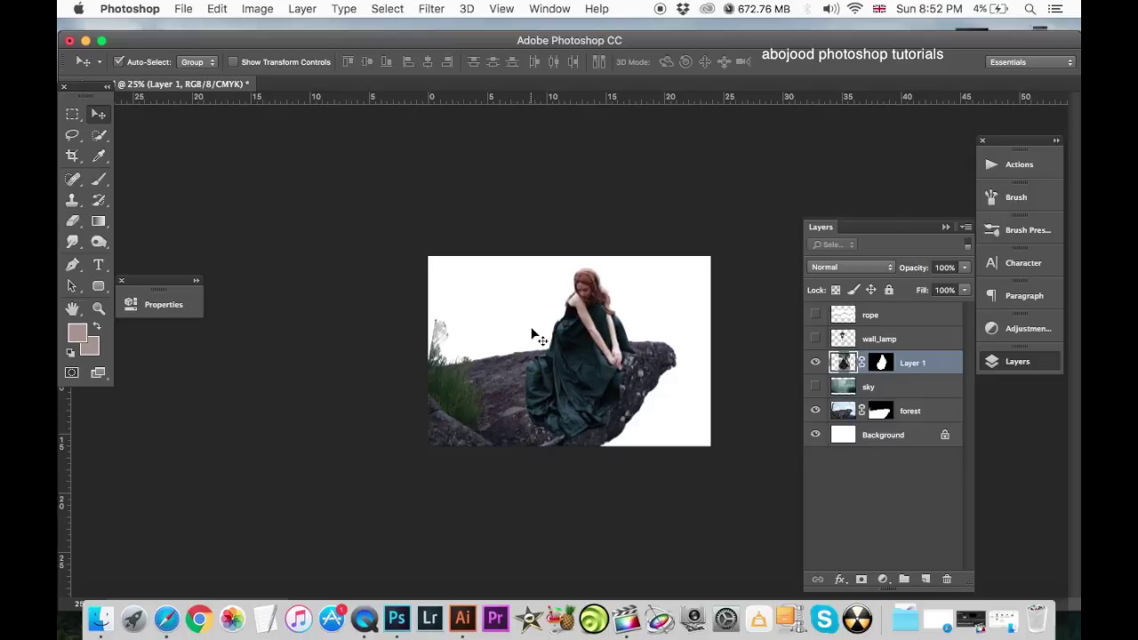
# Crop with the top edge raised slightly, colours reset to black and white.
pyautogui.click(72, 156)
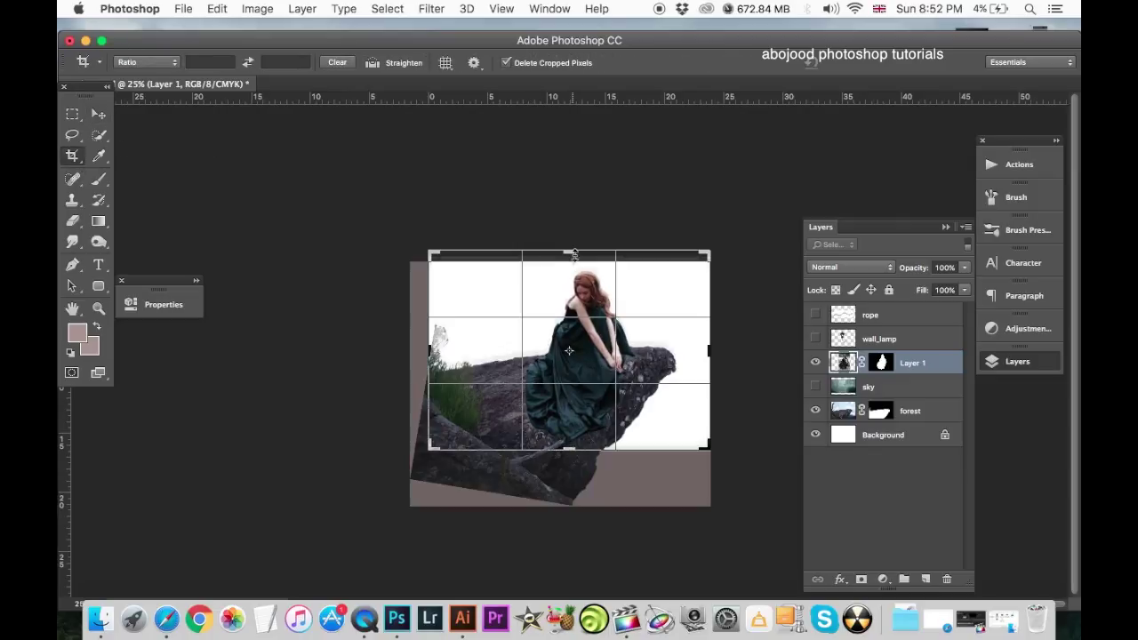
pyautogui.moveTo(578, 259); pyautogui.dragTo(578, 257)
pyautogui.press('d')
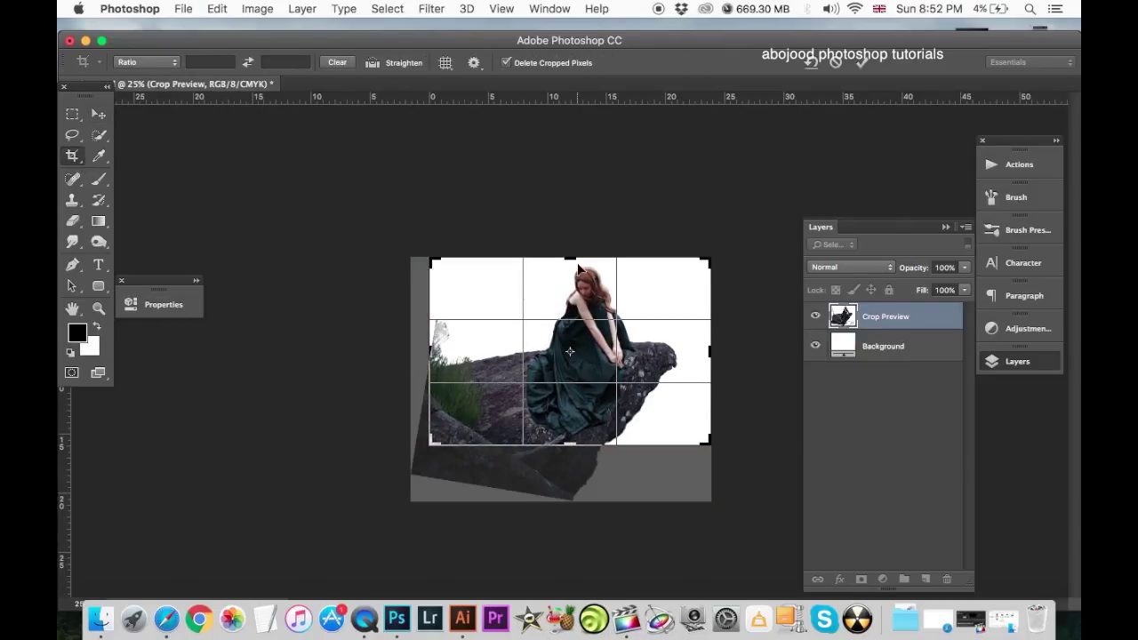
pyautogui.click(573, 251)
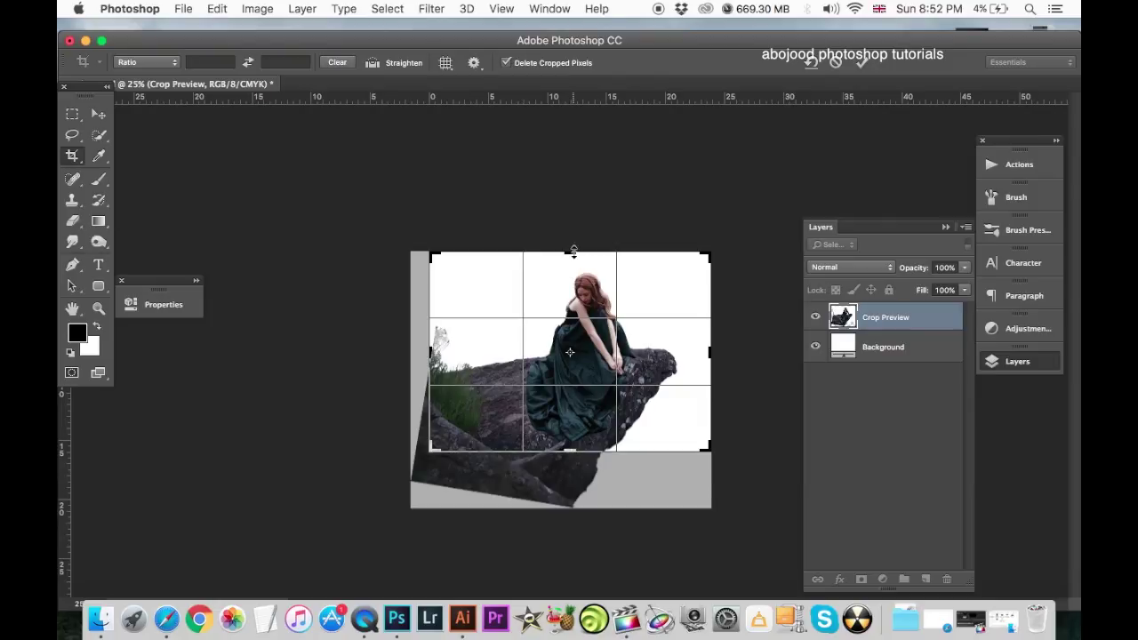
pyautogui.moveTo(574, 252); pyautogui.dragTo(573, 248)
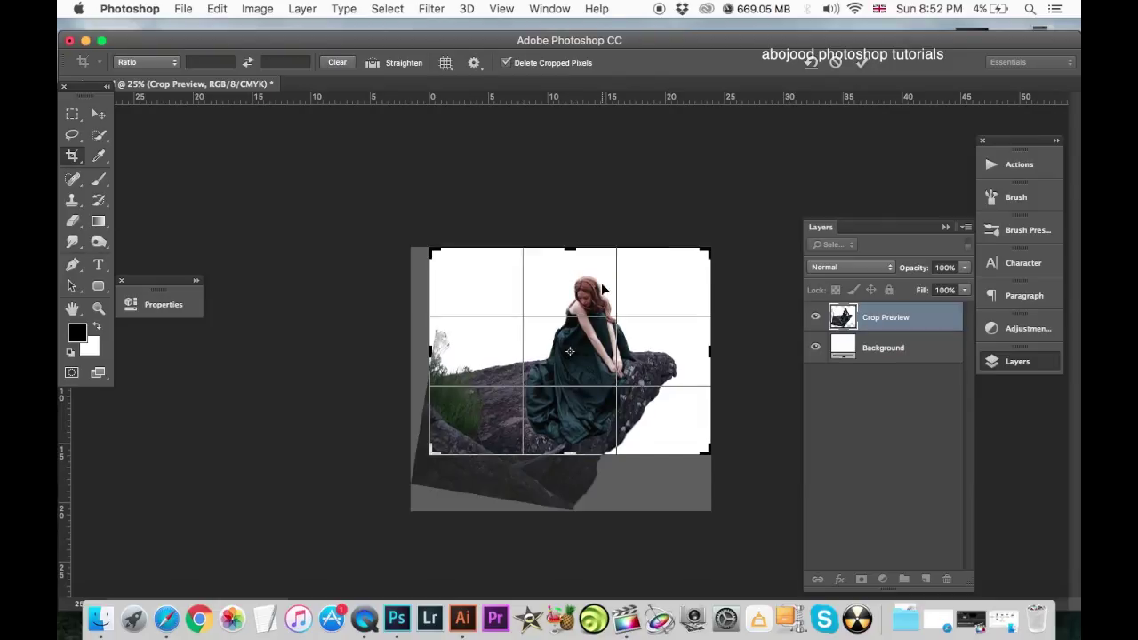
pyautogui.press('Return')
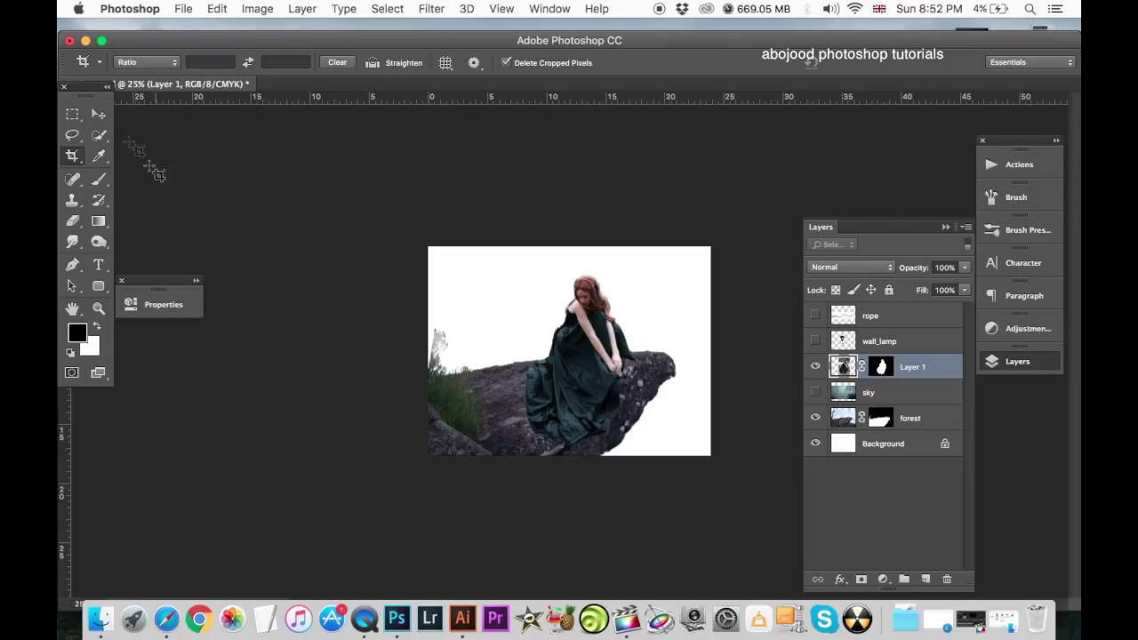
pyautogui.click(99, 117)
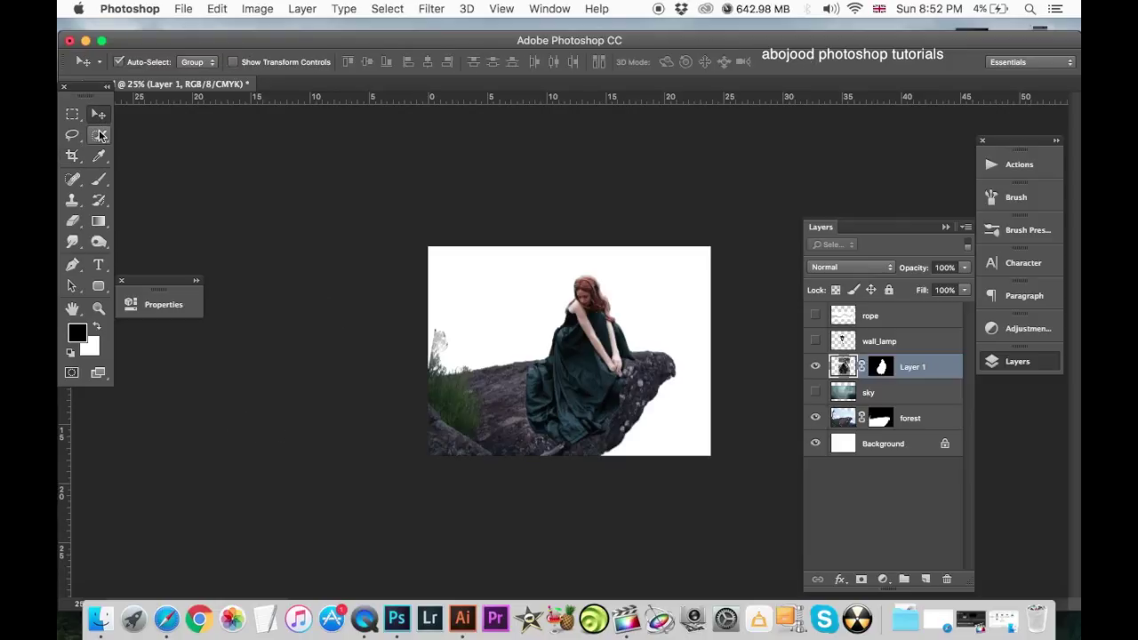
# Scale the forest rock layer up to about 102.5% to fill the canvas.
pyautogui.press('super+plus')
pyautogui.click(397, 436)
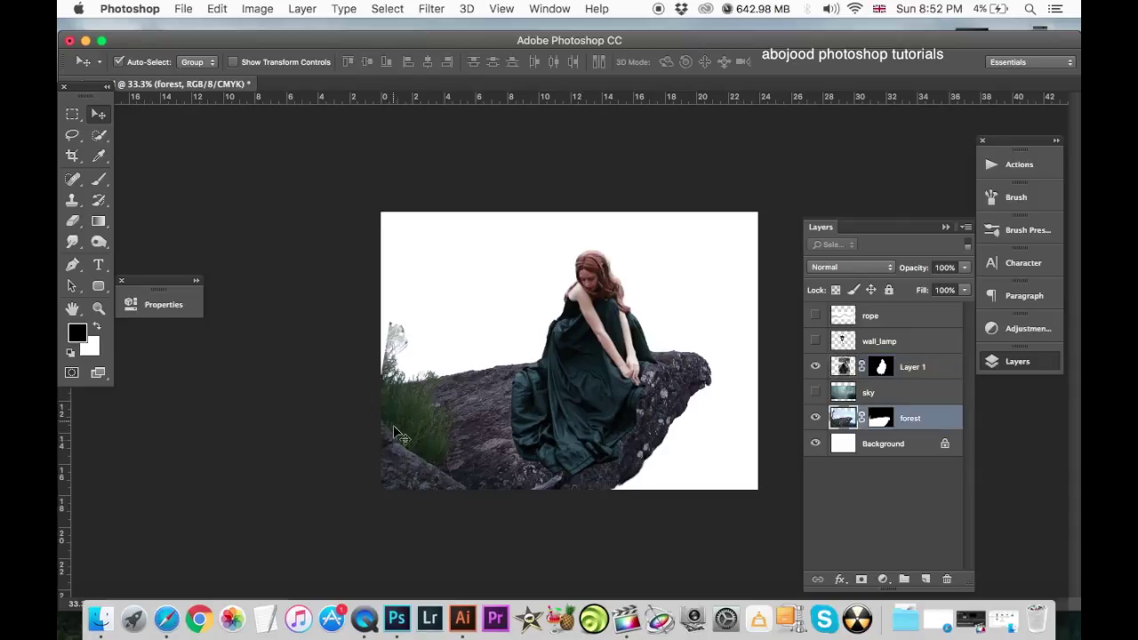
pyautogui.press('super+t')
pyautogui.moveTo(381, 490); pyautogui.dragTo(371, 496)
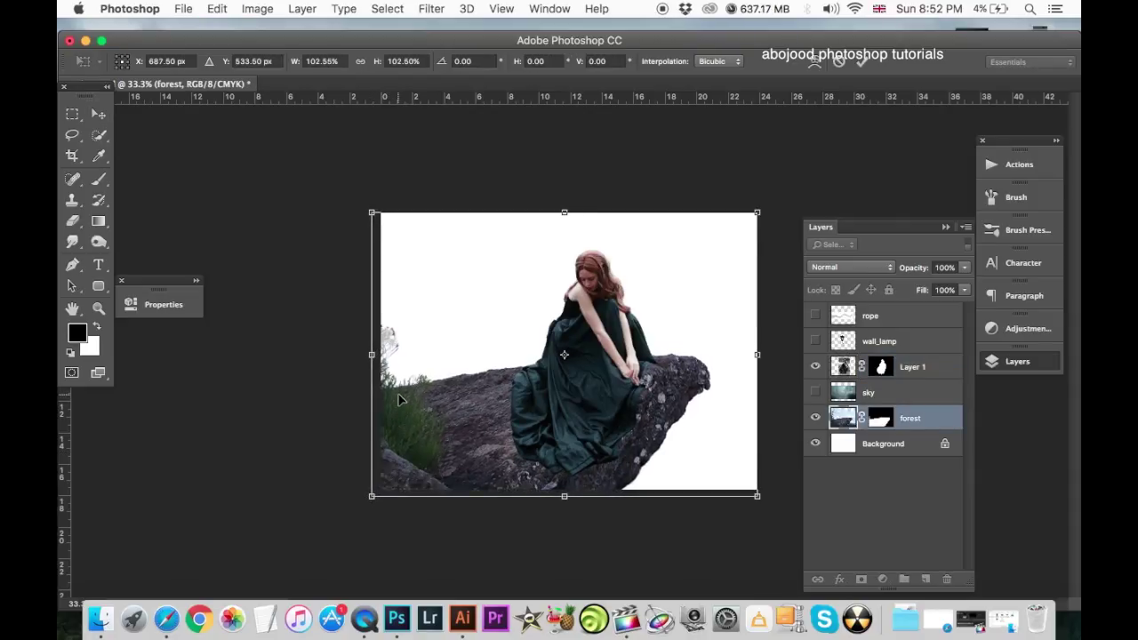
pyautogui.press('Return')
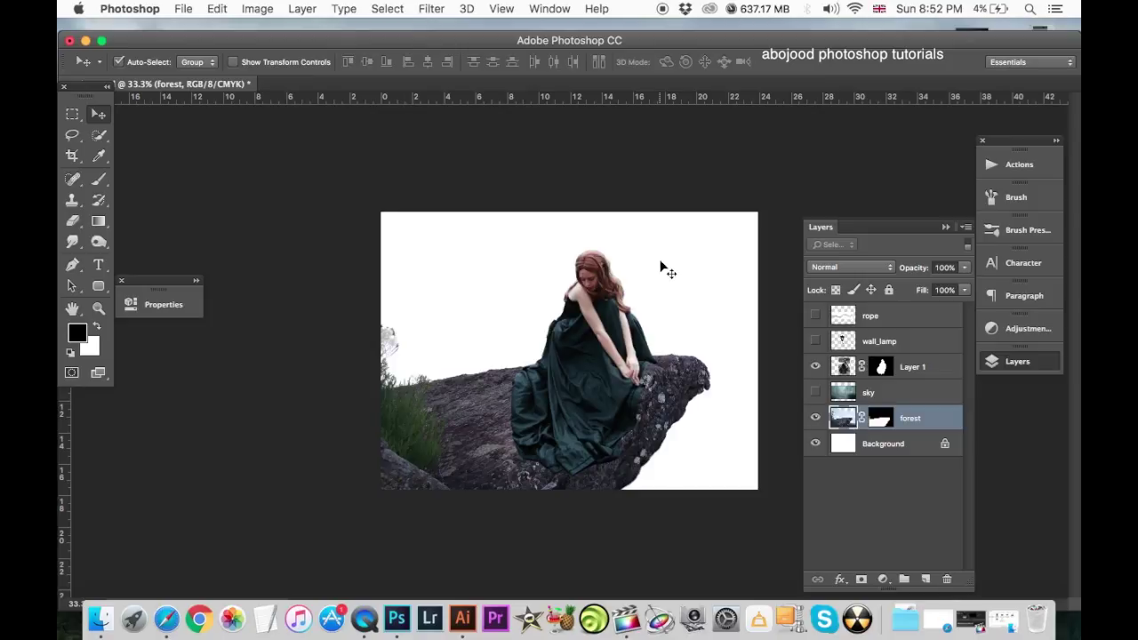
# Nudge the woman slightly up and left on the rock.
pyautogui.press('super+equal')
pyautogui.press('super+equal')
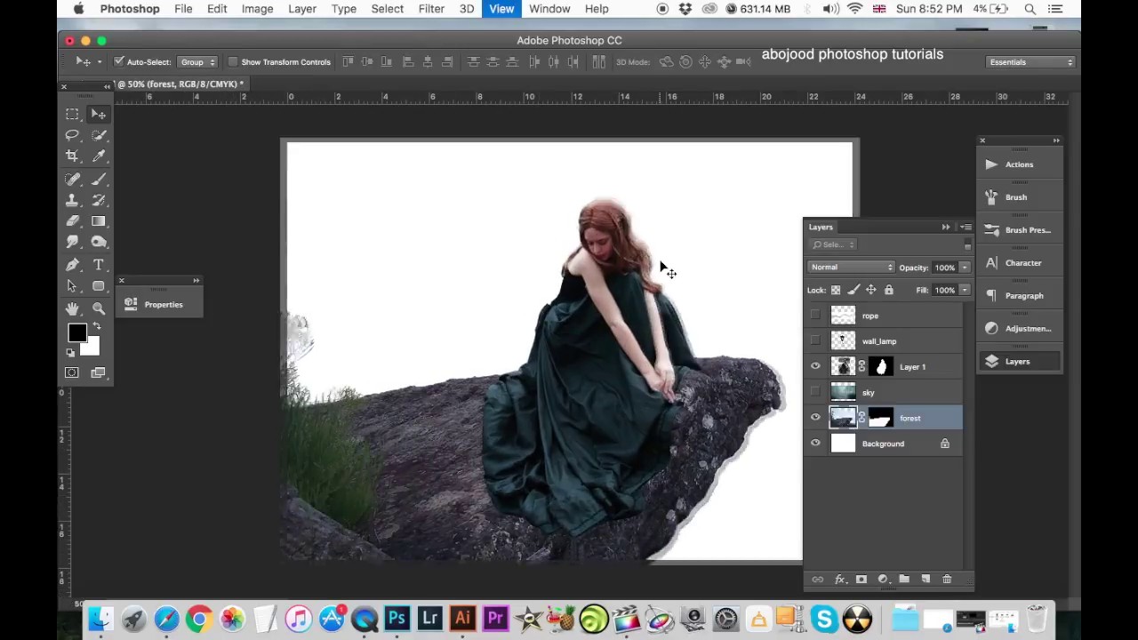
pyautogui.moveTo(601, 366)
pyautogui.mouseDown()
pyautogui.moveTo(589, 352)
pyautogui.moveTo(578, 384)
pyautogui.mouseUp()
pyautogui.press('super+equal')
pyautogui.press('super+minus')
pyautogui.press('super+minus')
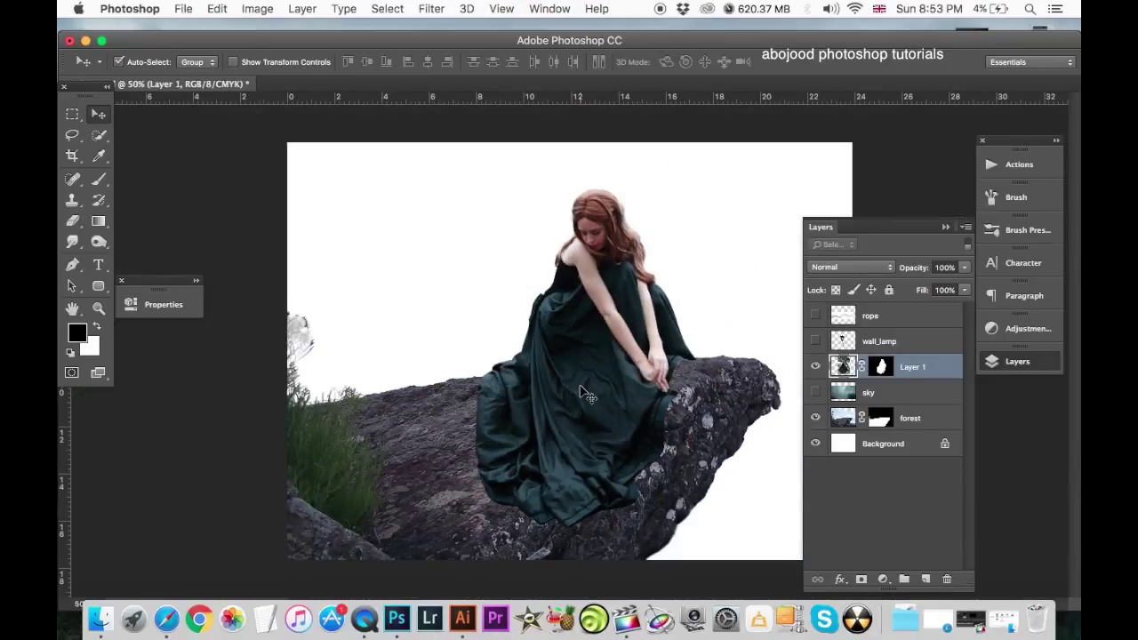
pyautogui.press('super+minus')
# Paint black on the forest mask over the stray grey branches at the left edge.
pyautogui.press('super+equal')
pyautogui.press('super+equal')
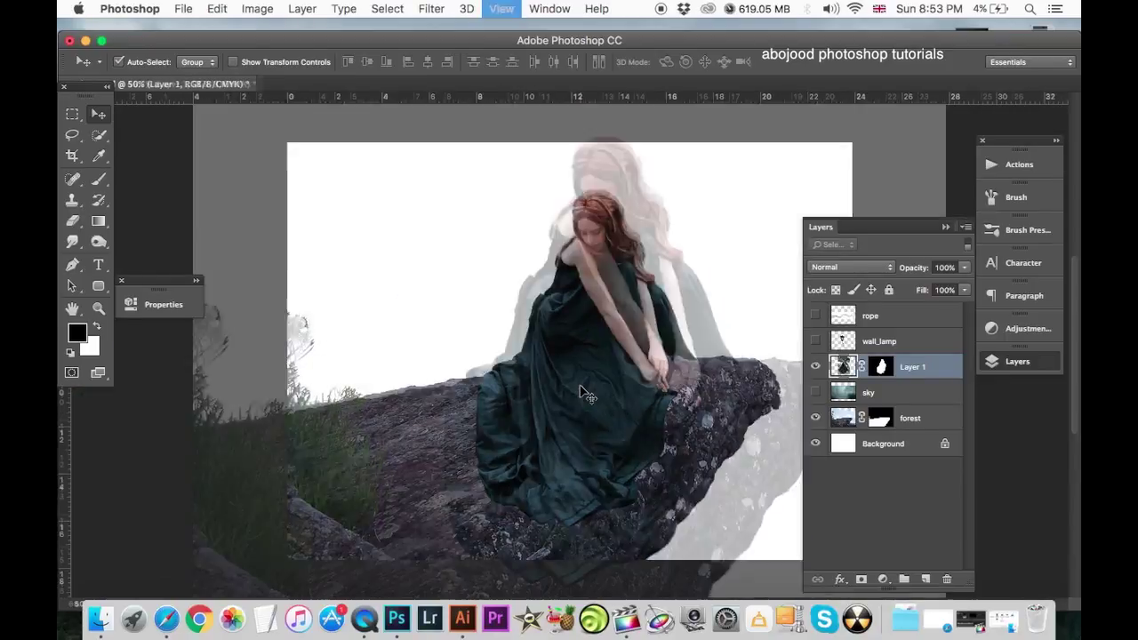
pyautogui.click(879, 426)
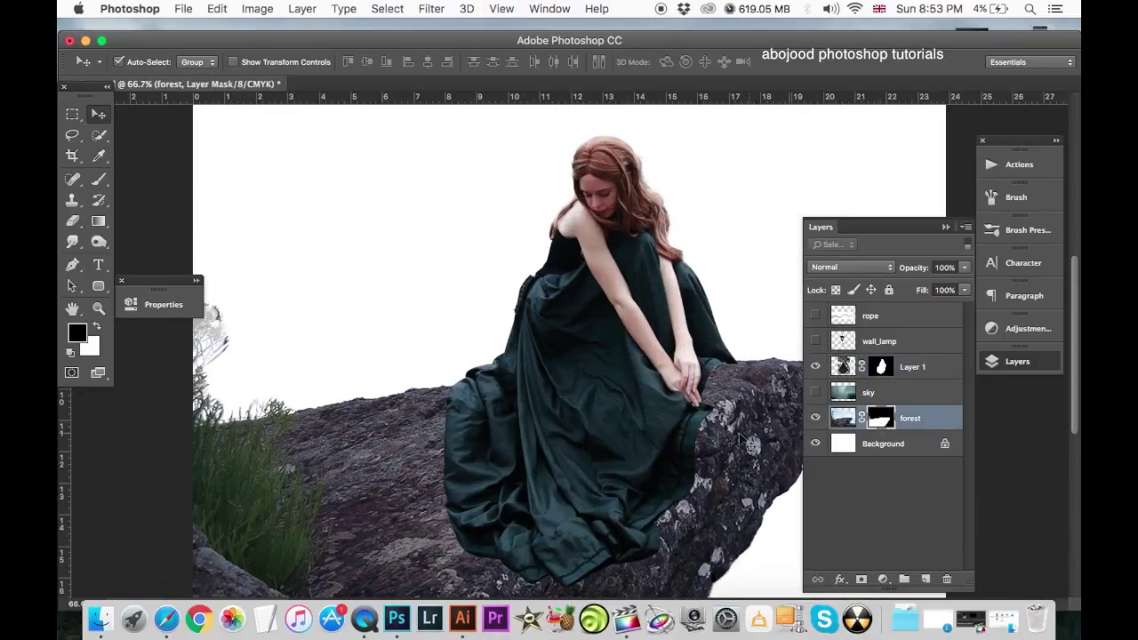
pyautogui.moveTo(250, 332); pyautogui.dragTo(423, 323)
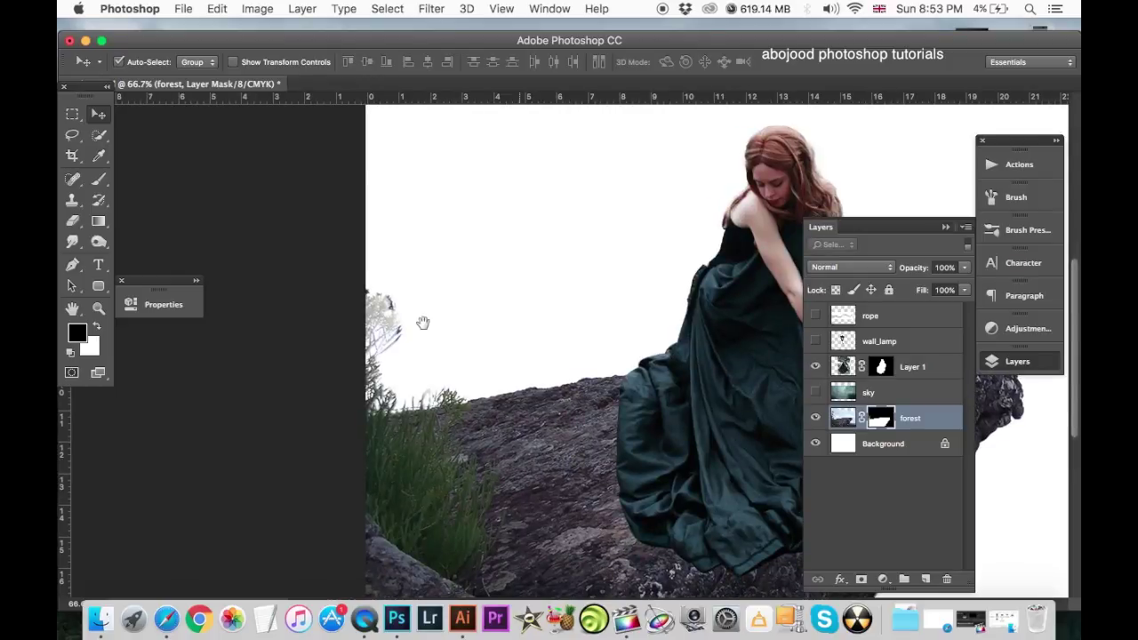
pyautogui.press('super+equal')
pyautogui.press('b')
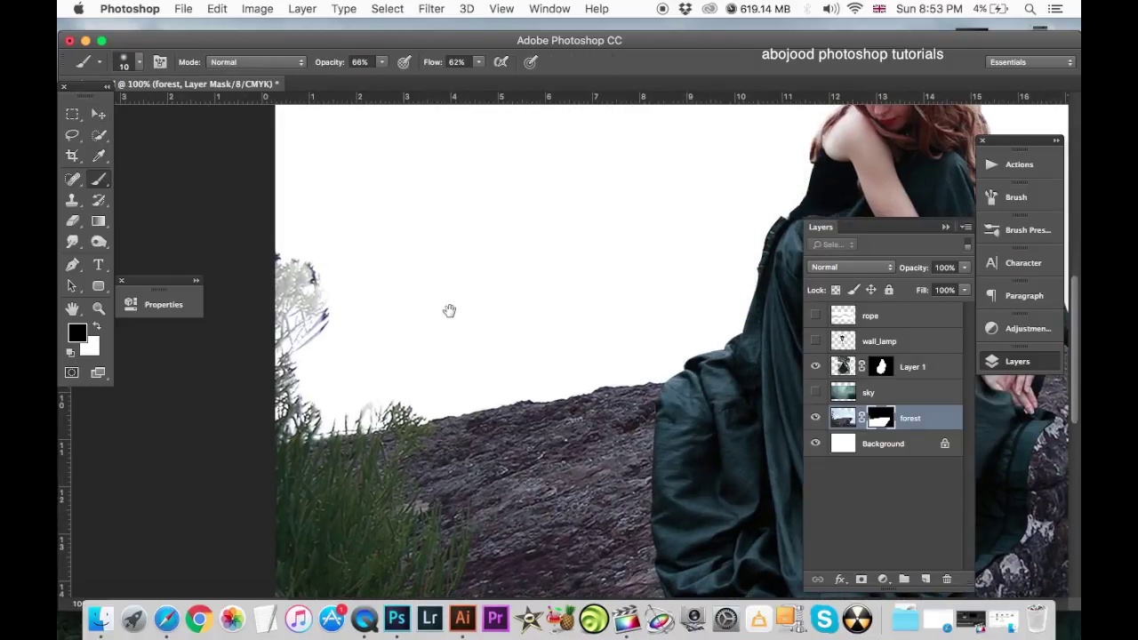
pyautogui.moveTo(377, 328)
pyautogui.mouseDown()
pyautogui.moveTo(536, 318)
pyautogui.moveTo(408, 345)
pyautogui.mouseUp()
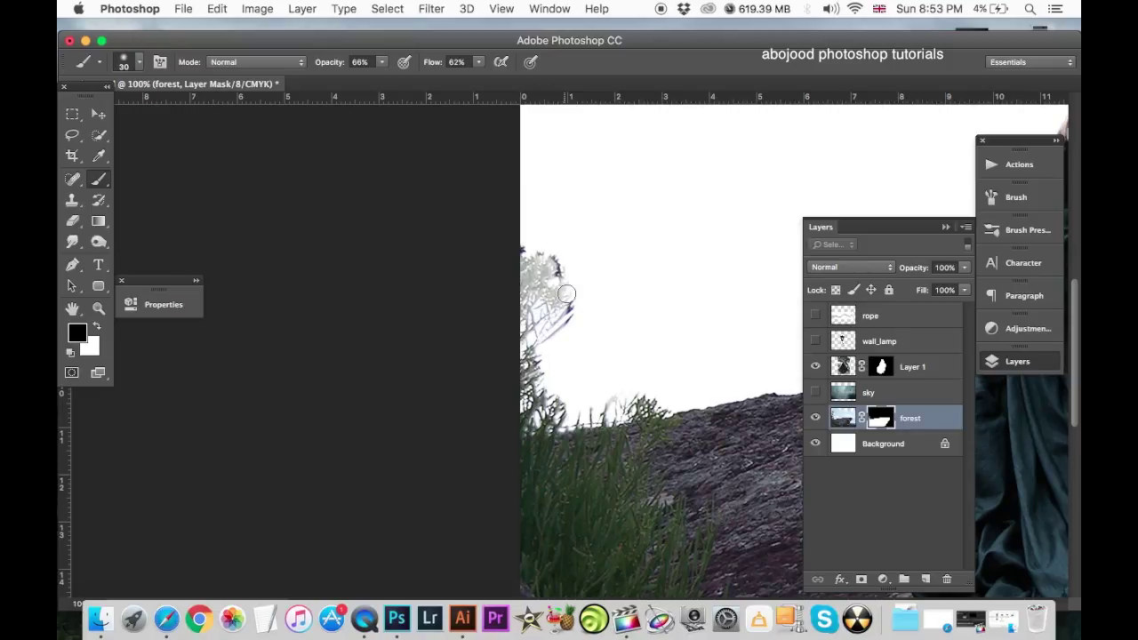
pyautogui.moveTo(566, 294)
pyautogui.mouseDown()
pyautogui.moveTo(560, 329)
pyautogui.moveTo(568, 318)
pyautogui.moveTo(540, 249)
pyautogui.moveTo(560, 236)
pyautogui.mouseUp()
pyautogui.press('super+z')
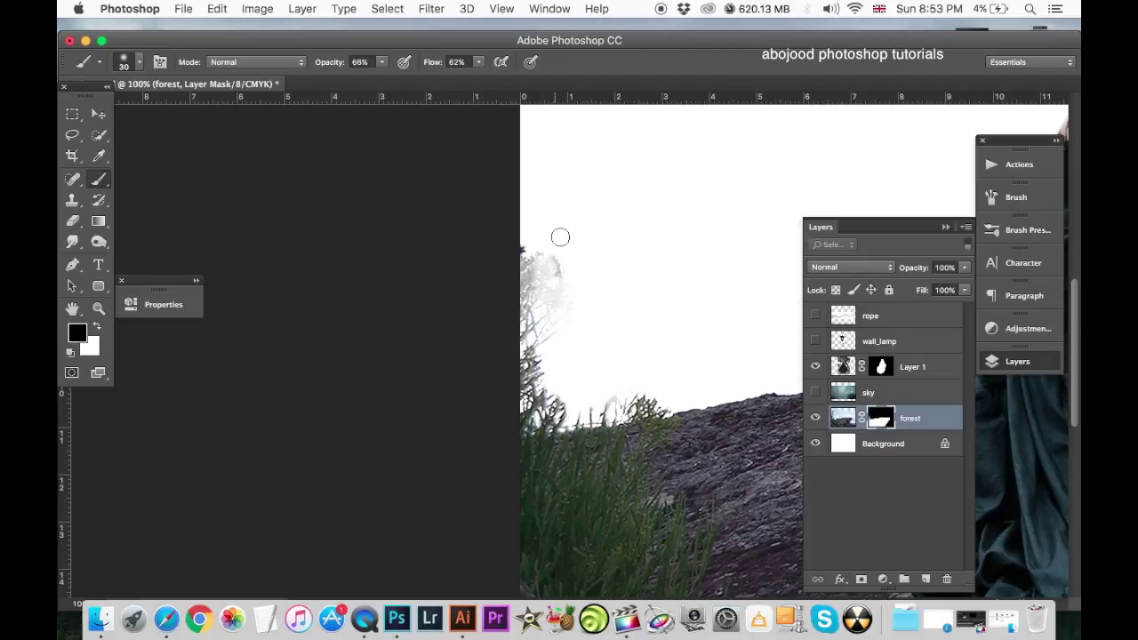
pyautogui.moveTo(549, 306)
pyautogui.mouseDown()
pyautogui.moveTo(562, 274)
pyautogui.moveTo(529, 252)
pyautogui.moveTo(536, 335)
pyautogui.moveTo(535, 309)
pyautogui.mouseUp()
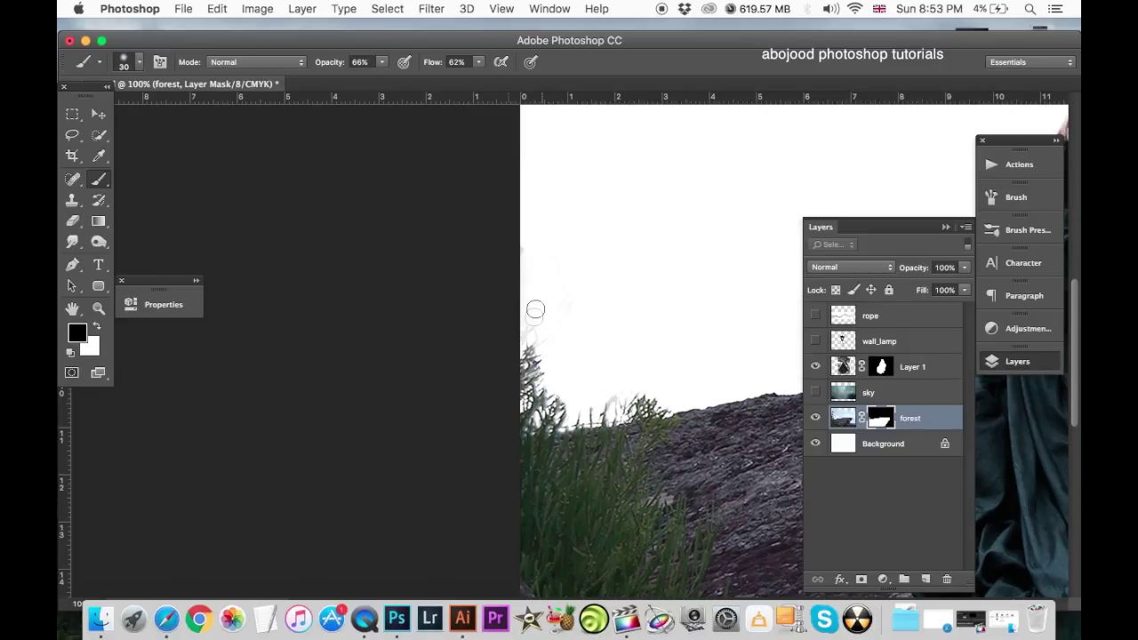
# Brush black along the rock's top edge on the mask, then reselect Layer 1.
pyautogui.moveTo(653, 296); pyautogui.dragTo(233, 315)
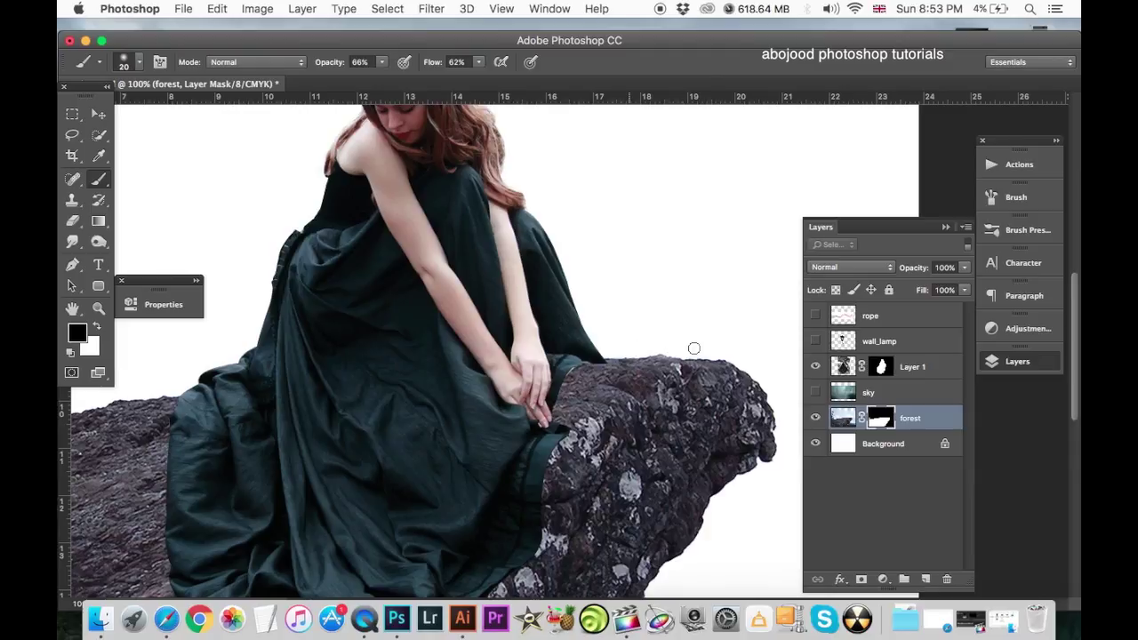
pyautogui.moveTo(649, 348); pyautogui.dragTo(683, 349)
pyautogui.press('super+minus')
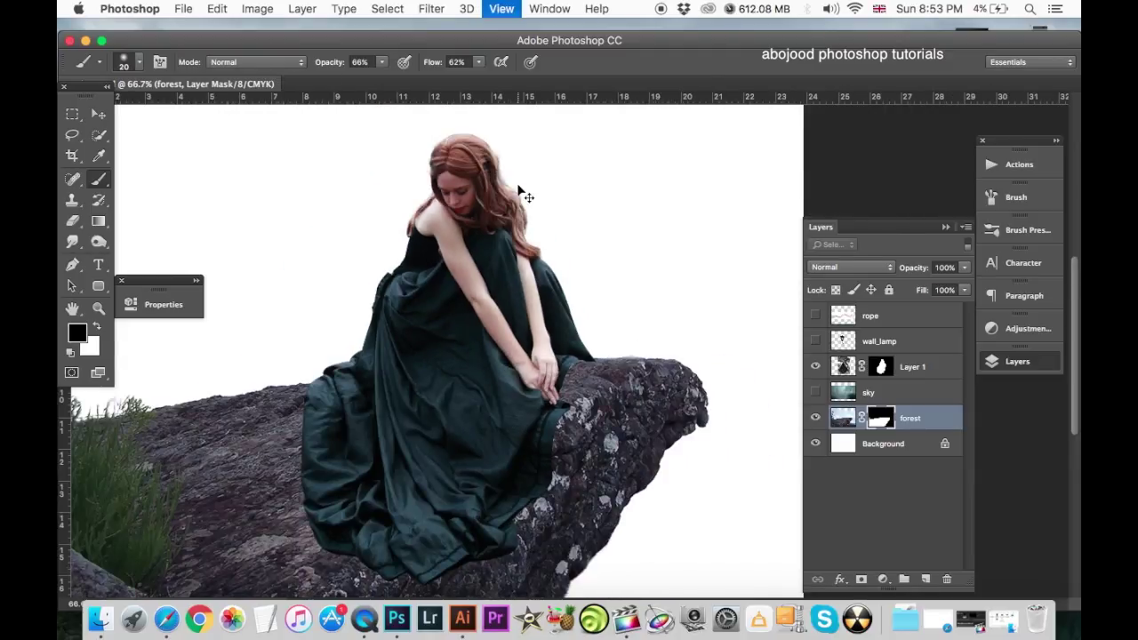
pyautogui.press('super+minus')
pyautogui.click(843, 368)
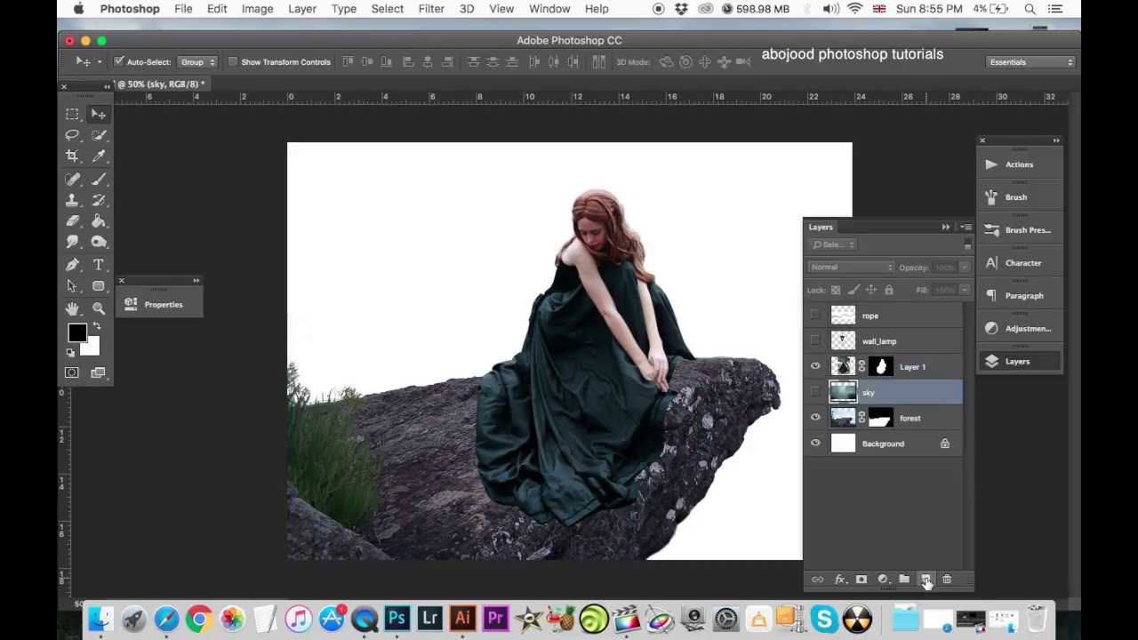
# Add a new empty layer and set up a Soft Round brush at 35% opacity.
pyautogui.click(926, 580)
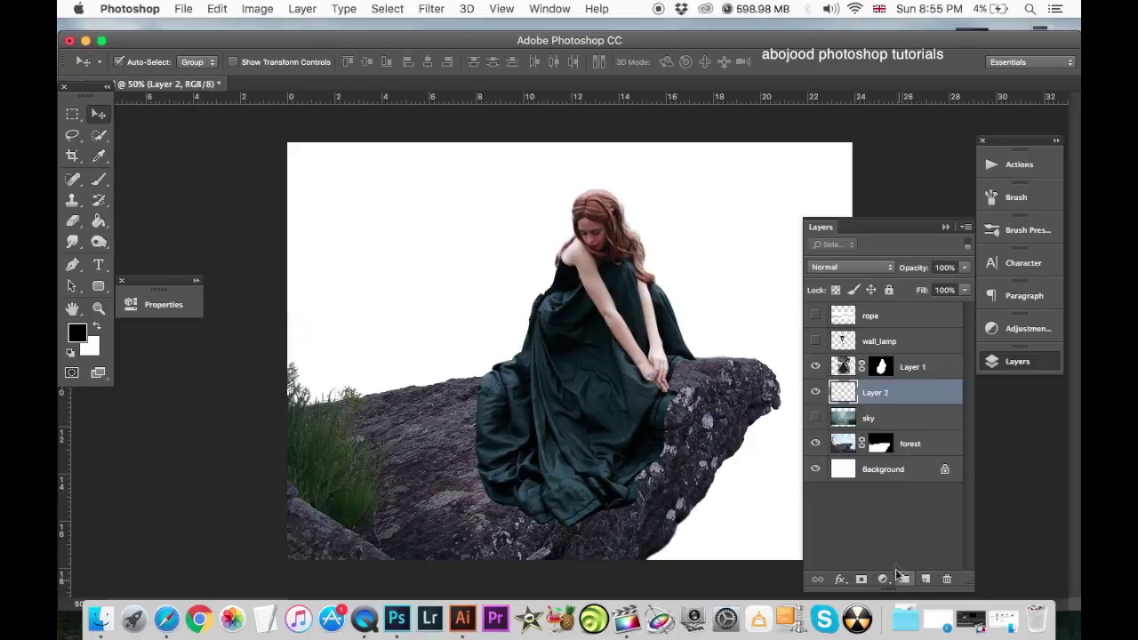
pyautogui.press('super+BackSpace')
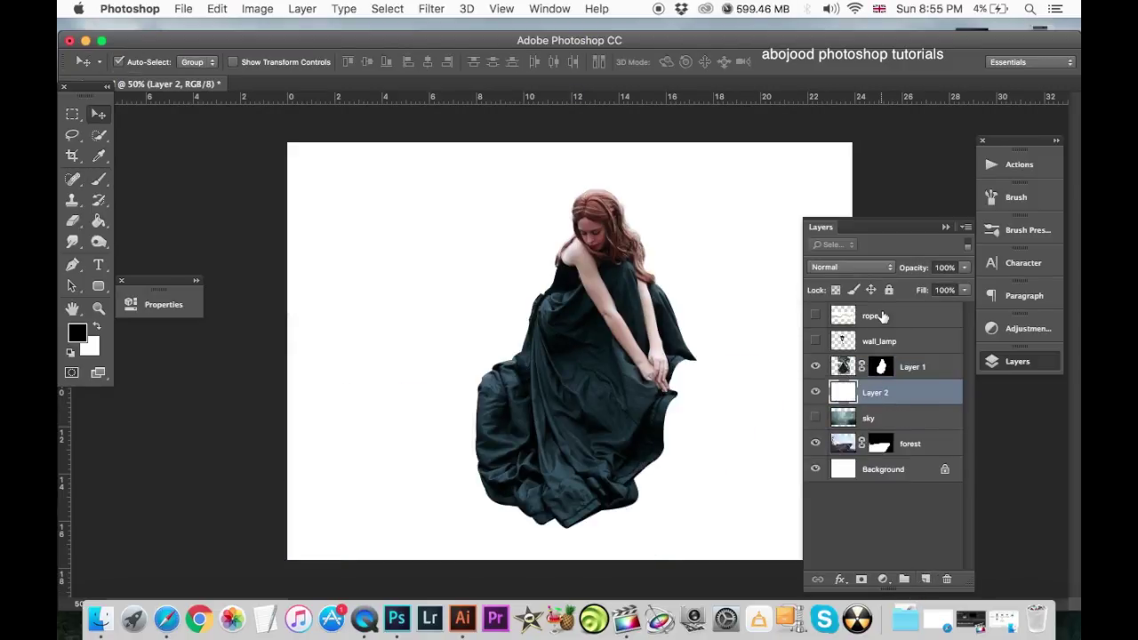
pyautogui.press('super+z')
pyautogui.press('super+plus')
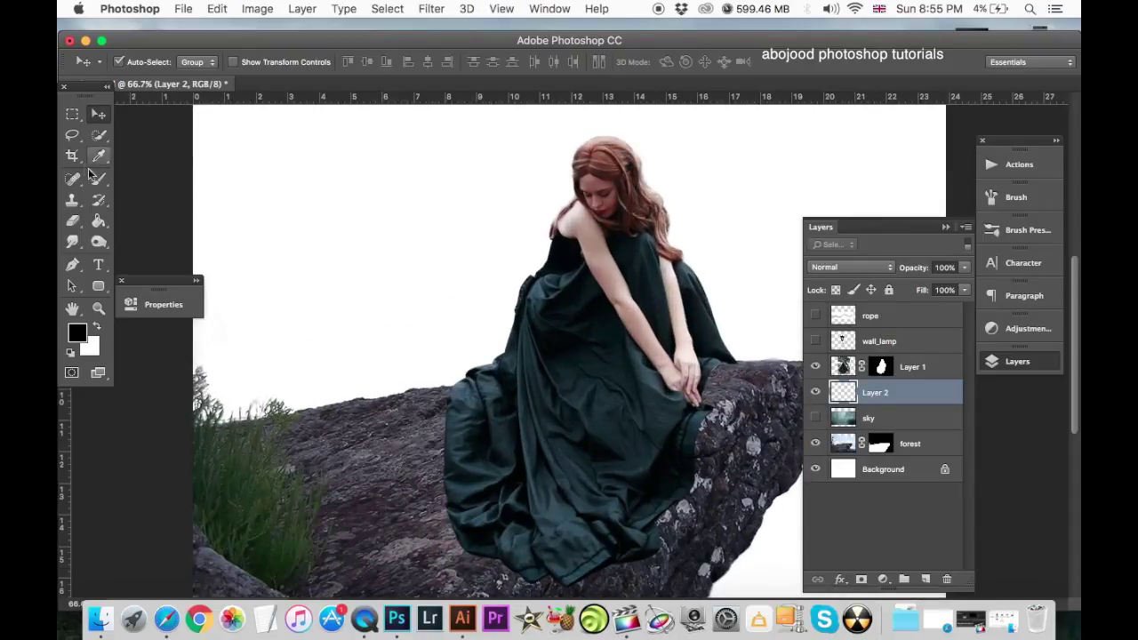
pyautogui.click(99, 178)
pyautogui.click(140, 61)
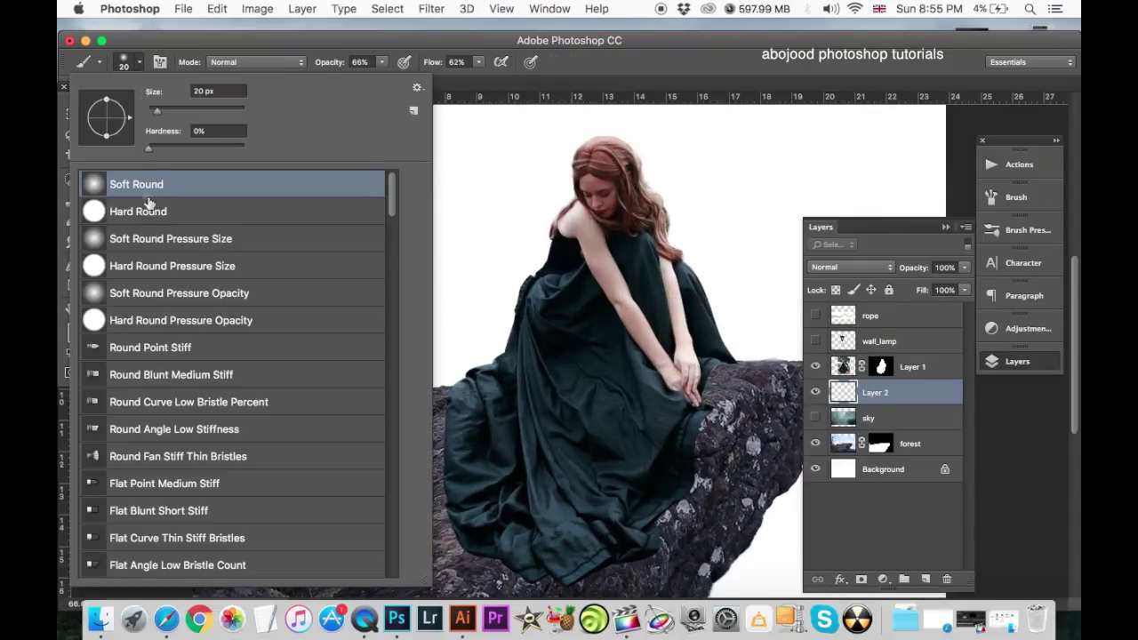
pyautogui.doubleClick(152, 182)
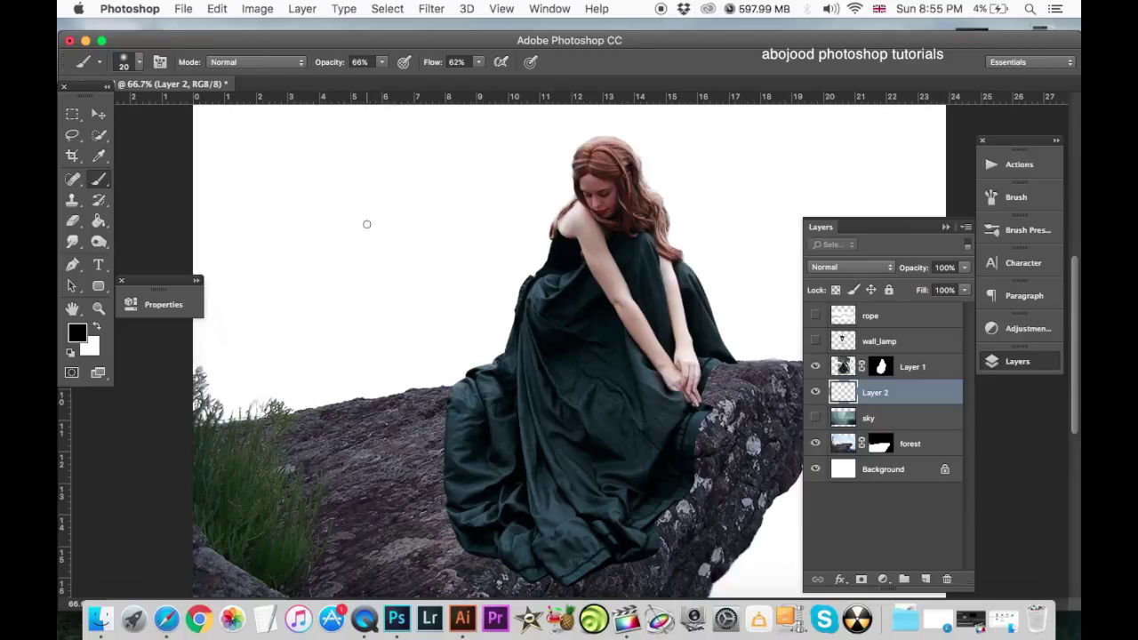
pyautogui.moveTo(402, 374); pyautogui.dragTo(373, 455)
pyautogui.press('super+z')
pyautogui.moveTo(381, 62); pyautogui.dragTo(360, 81)
# Paint soft black shadows on the rock along the dress hem.
pyautogui.moveTo(374, 450); pyautogui.dragTo(369, 487)
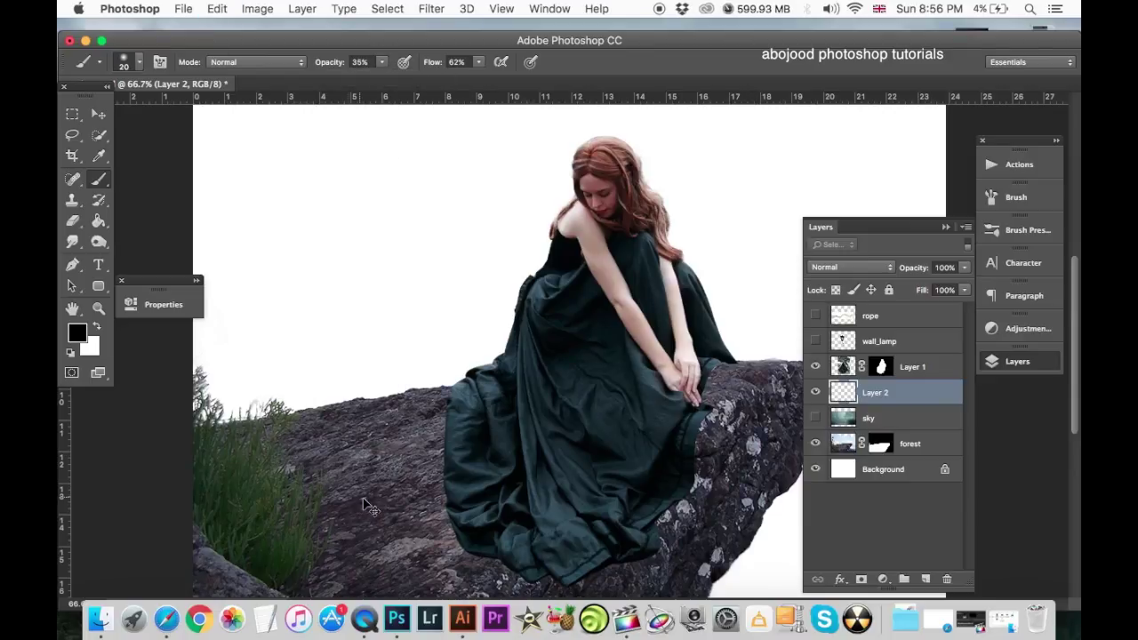
pyautogui.press('super+z')
pyautogui.moveTo(382, 424); pyautogui.dragTo(391, 485)
pyautogui.press('super+z')
pyautogui.moveTo(510, 480); pyautogui.dragTo(439, 311)
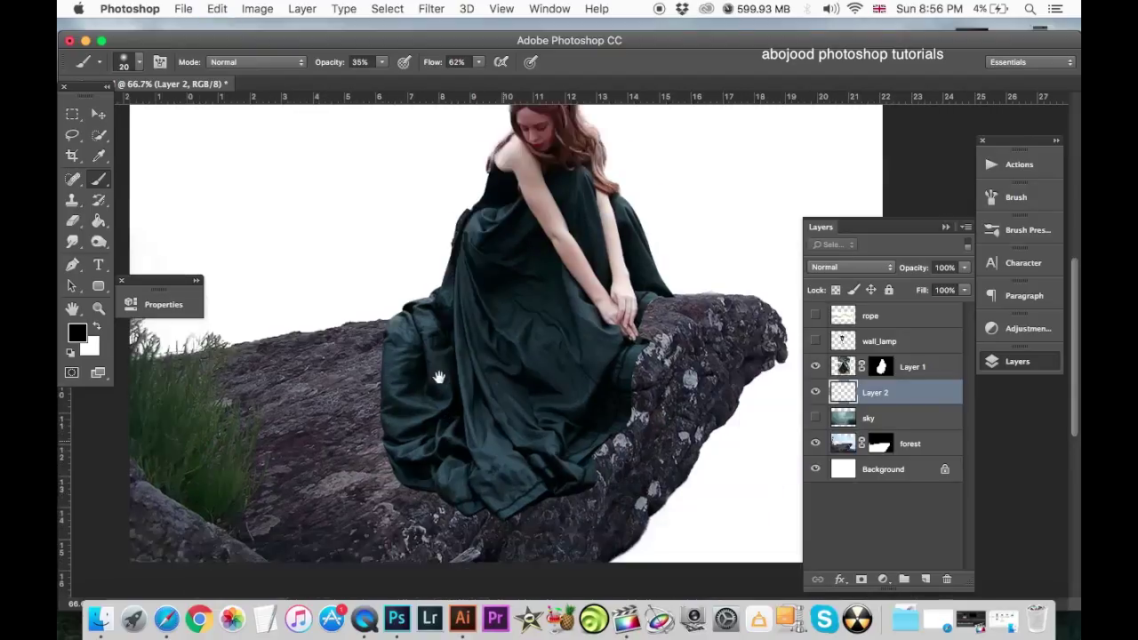
pyautogui.press('super+plus')
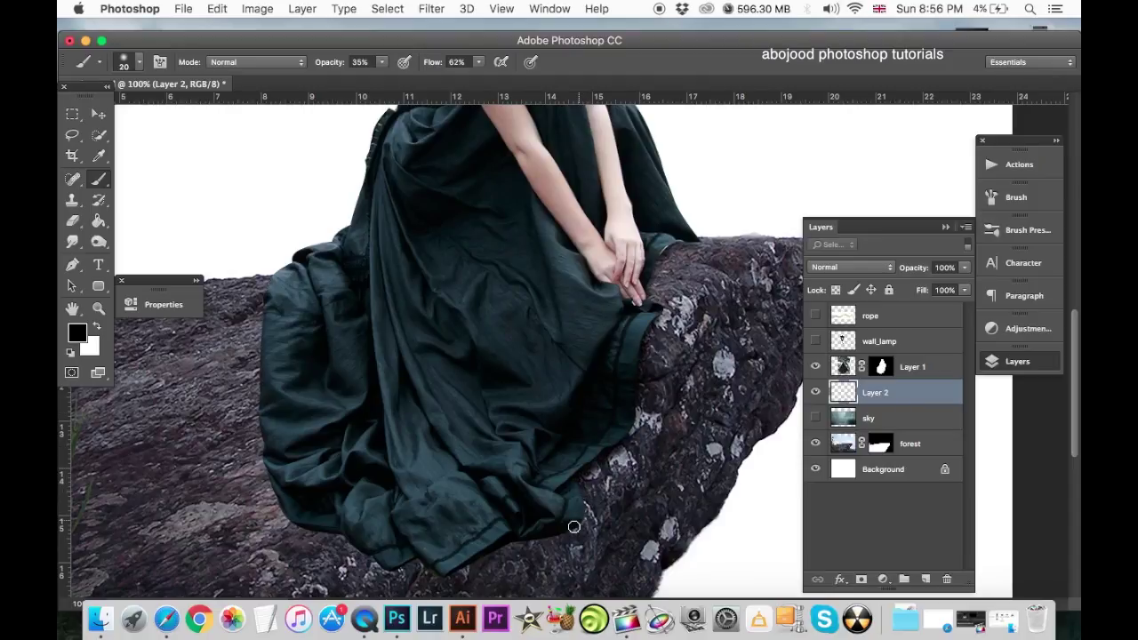
pyautogui.moveTo(566, 526); pyautogui.dragTo(523, 547)
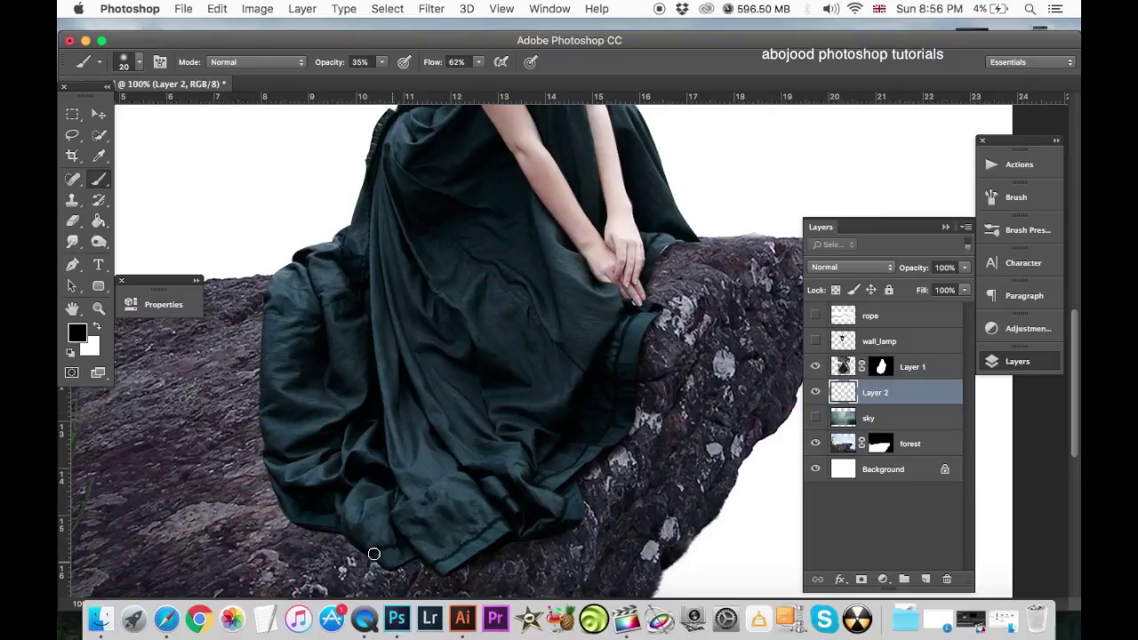
pyautogui.moveTo(373, 554); pyautogui.dragTo(428, 558)
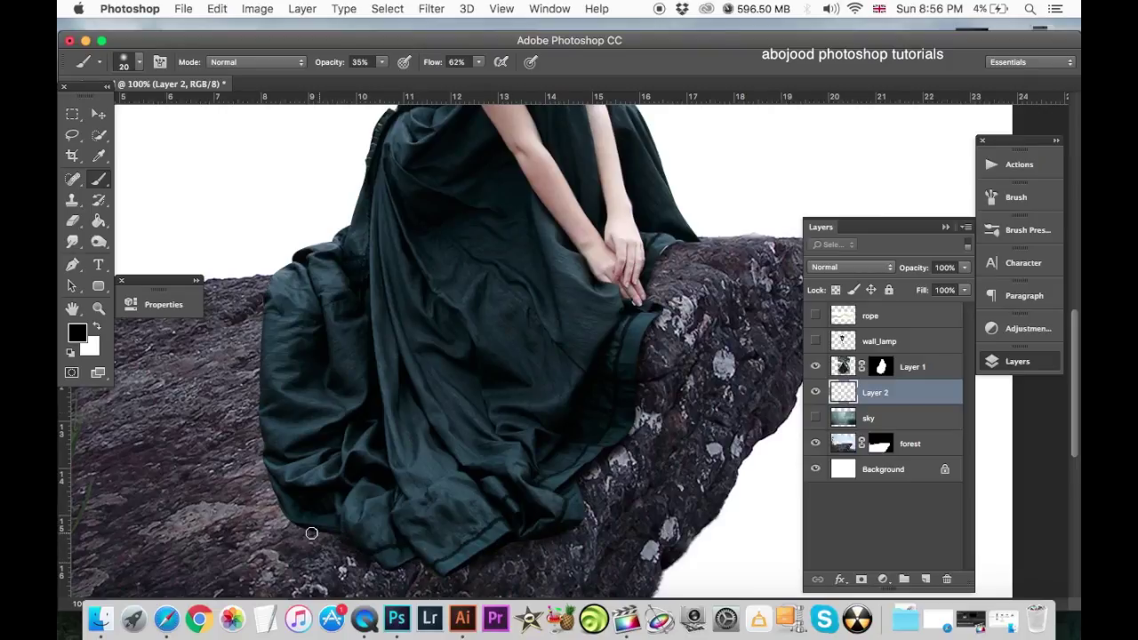
pyautogui.moveTo(311, 532); pyautogui.dragTo(289, 516)
pyautogui.moveTo(266, 462); pyautogui.dragTo(269, 491)
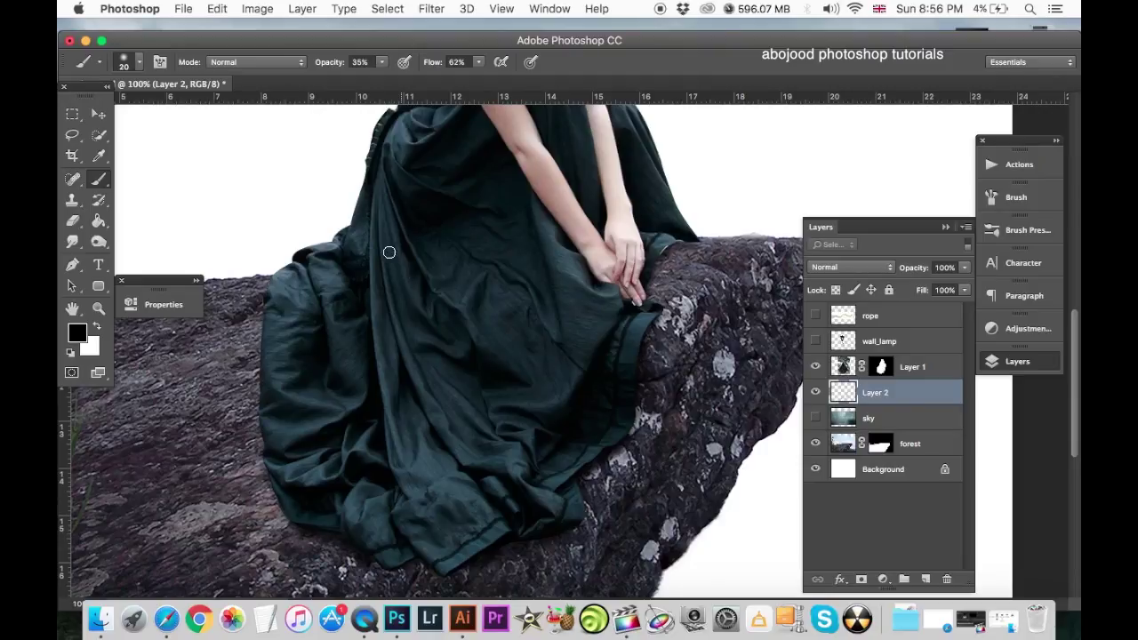
# Shade the rock along the dress's left and right edges, then compare with and without.
pyautogui.hotkey('ctrl', '-')
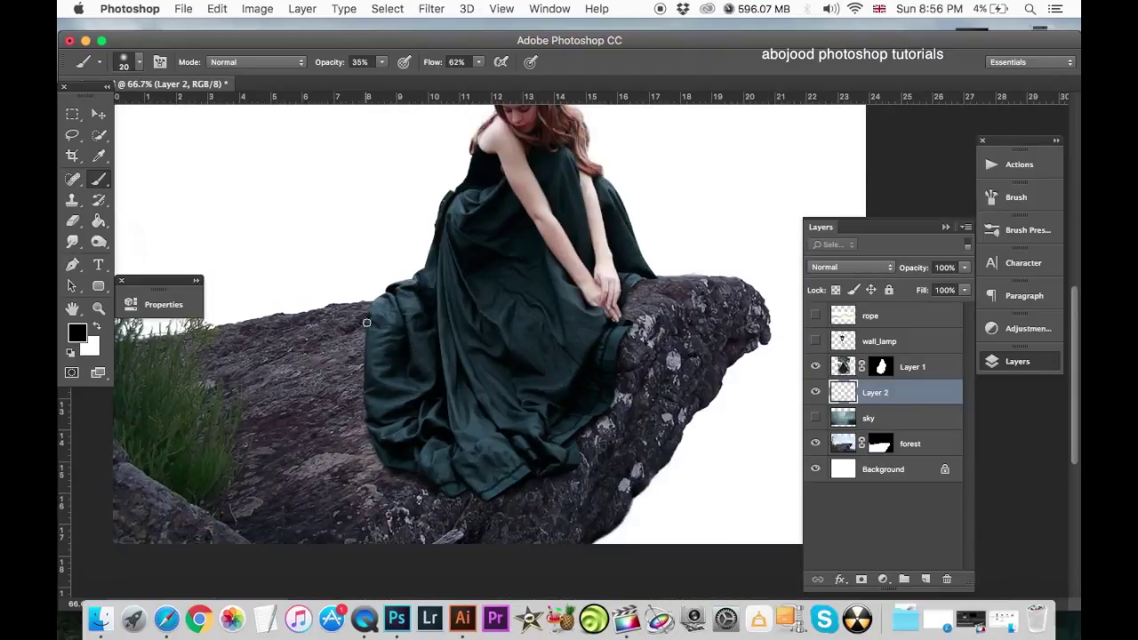
pyautogui.moveTo(366, 322); pyautogui.dragTo(367, 377)
pyautogui.hotkey('ctrl', 'z')
pyautogui.hotkey('ctrl', 'z')
pyautogui.moveTo(366, 320); pyautogui.dragTo(364, 388)
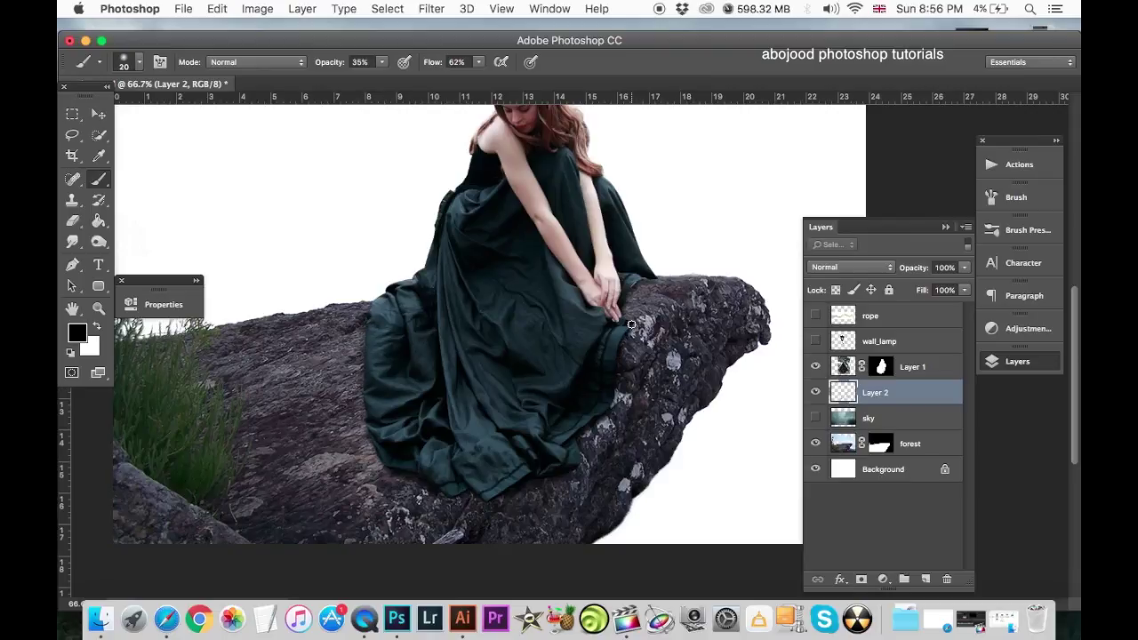
pyautogui.moveTo(641, 297); pyautogui.dragTo(644, 311)
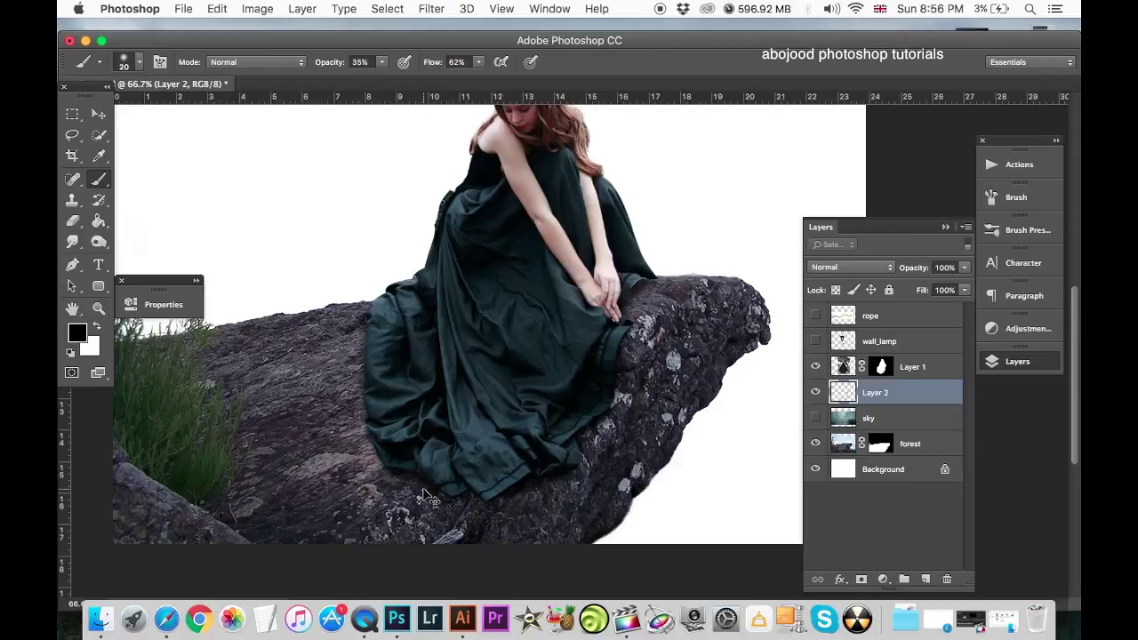
pyautogui.press('super+minus')
pyautogui.click(817, 396)
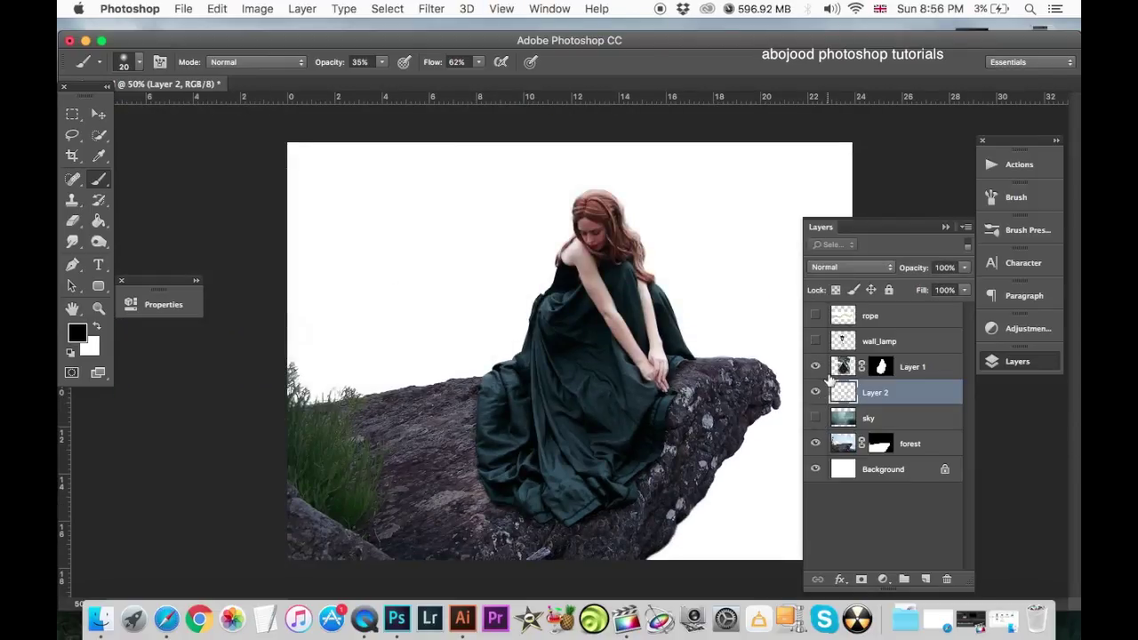
# Save, then show the sky layer, move it below the forest layer and shift it up.
pyautogui.press('super+minus')
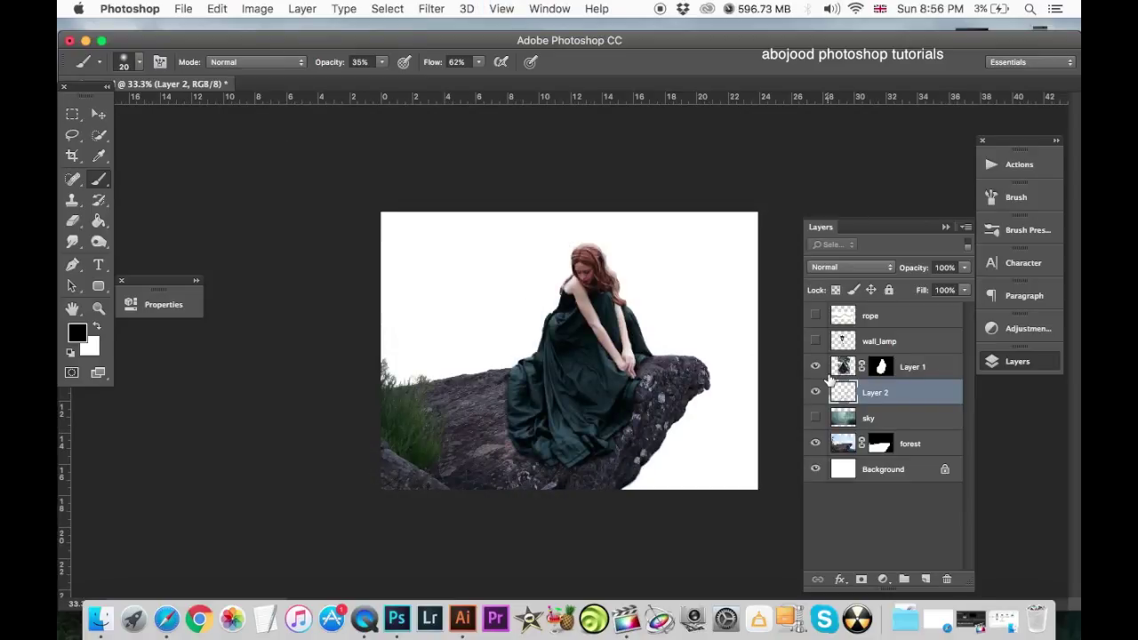
pyautogui.press('super+s')
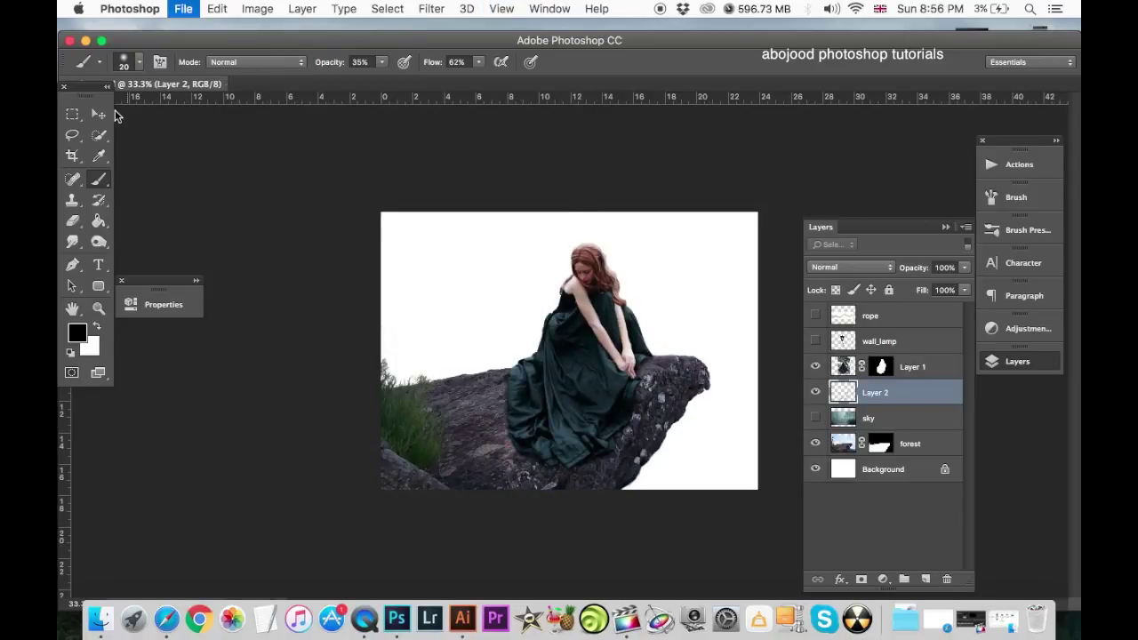
pyautogui.click(98, 113)
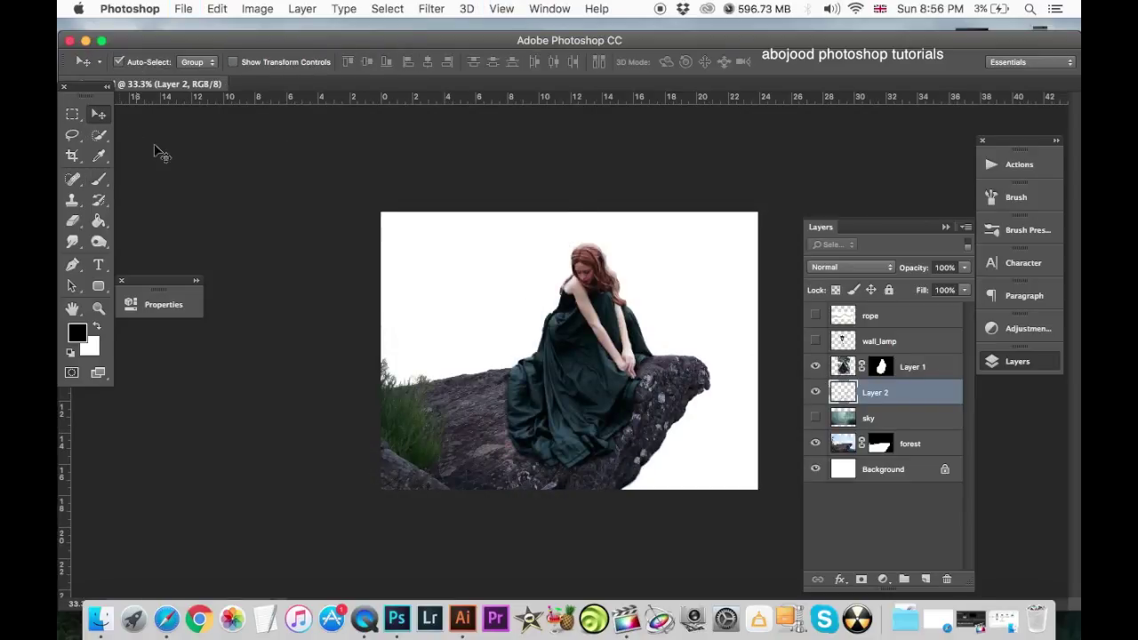
pyautogui.click(852, 417)
pyautogui.click(815, 418)
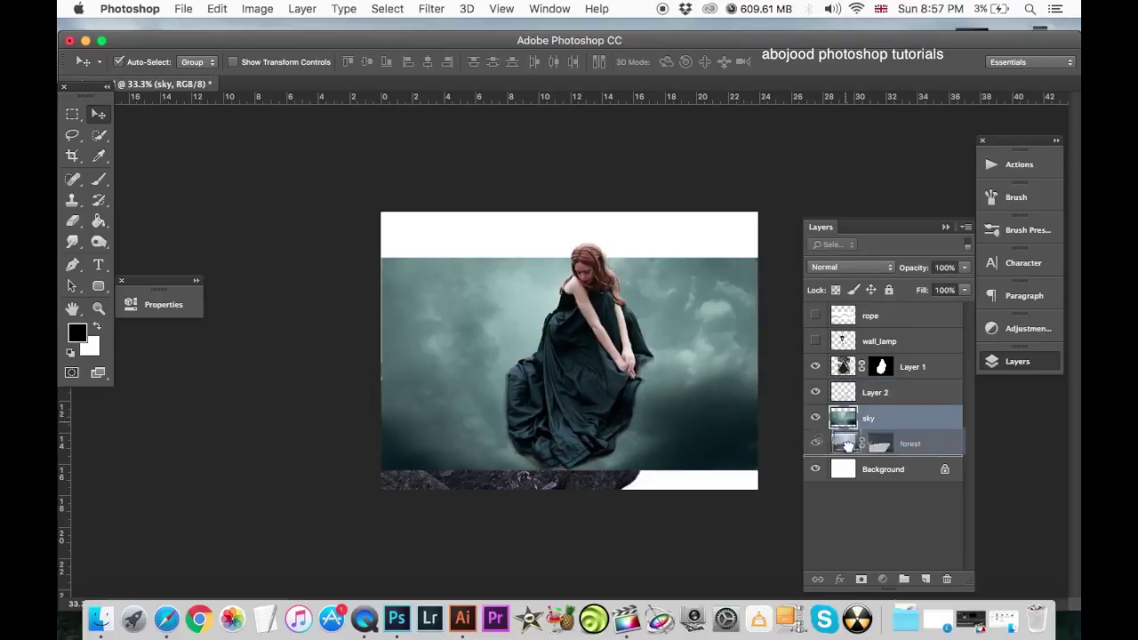
pyautogui.moveTo(844, 424); pyautogui.dragTo(844, 457)
pyautogui.moveTo(686, 296); pyautogui.dragTo(683, 280)
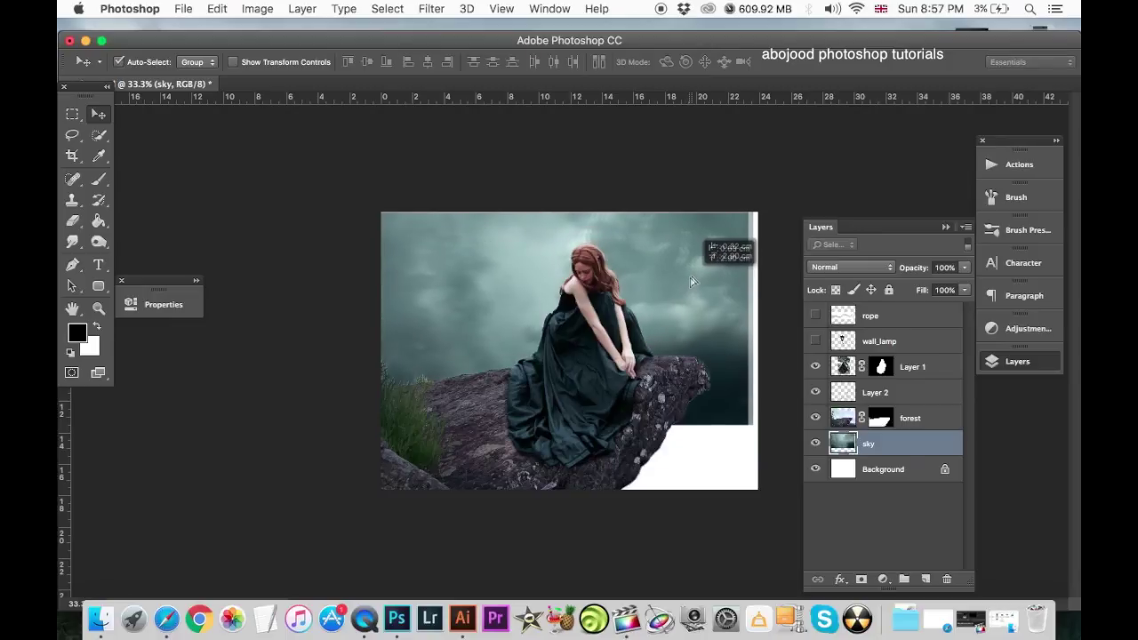
# Scale the sky to roughly 108% by 131% to fill the background.
pyautogui.hotkey('ctrl', 't')
pyautogui.moveTo(756, 428); pyautogui.dragTo(770, 495)
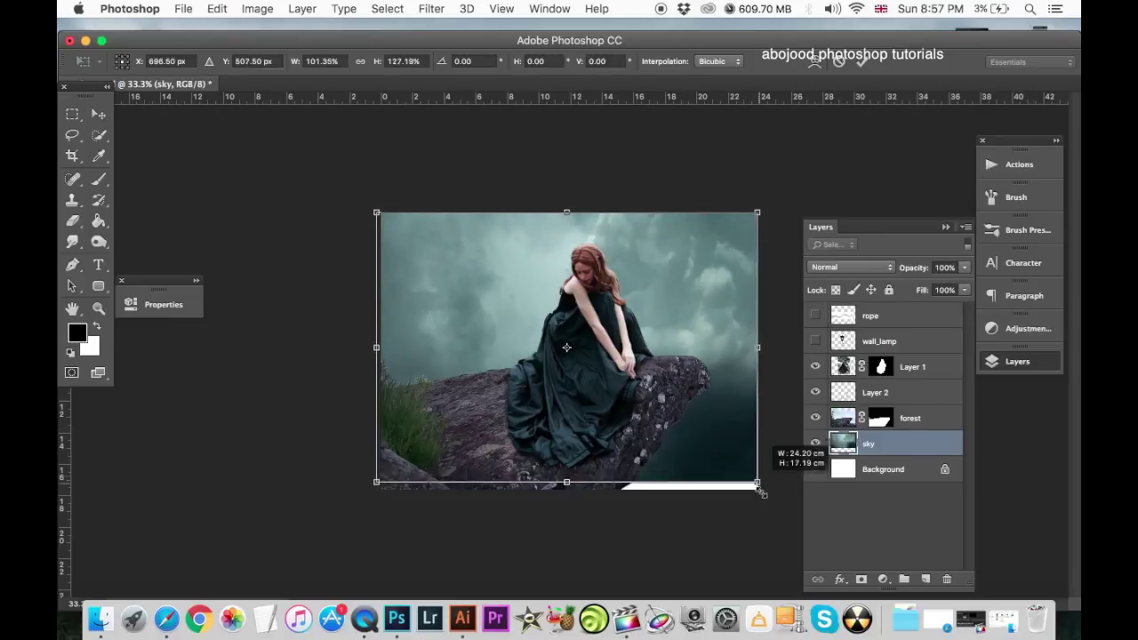
pyautogui.moveTo(376, 353); pyautogui.dragTo(321, 354)
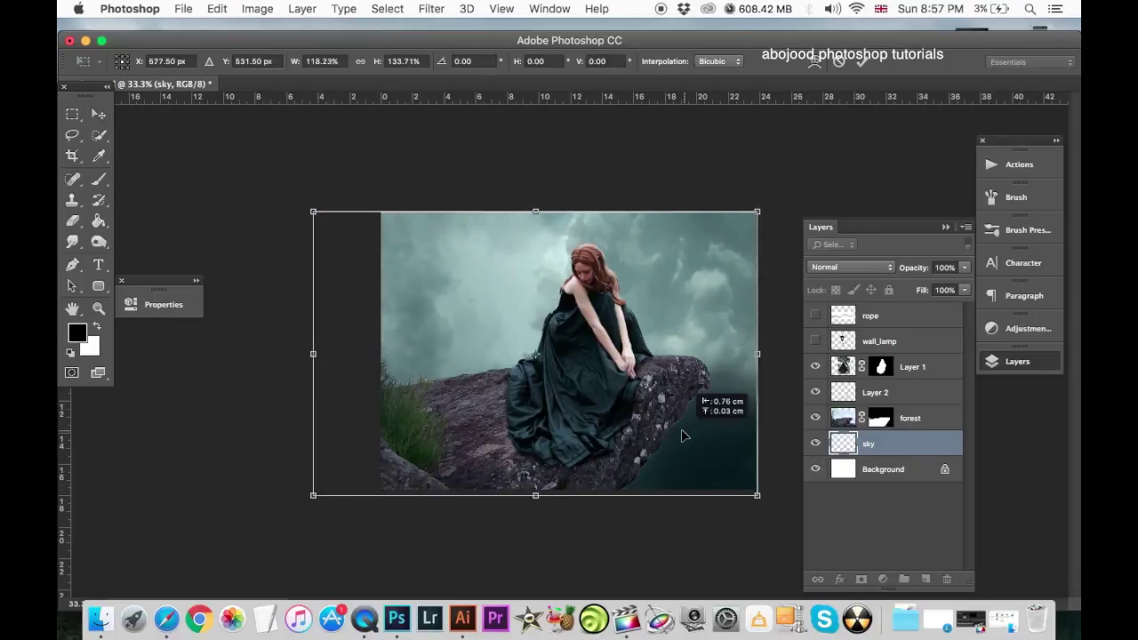
pyautogui.moveTo(694, 396); pyautogui.dragTo(680, 382)
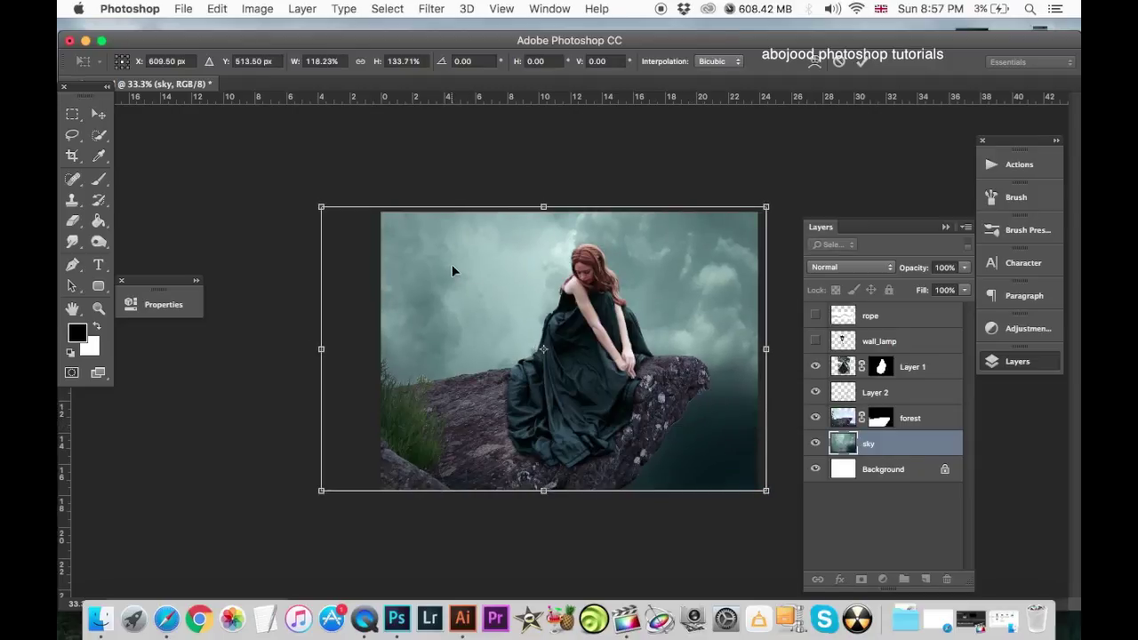
pyautogui.moveTo(310, 201); pyautogui.dragTo(350, 210)
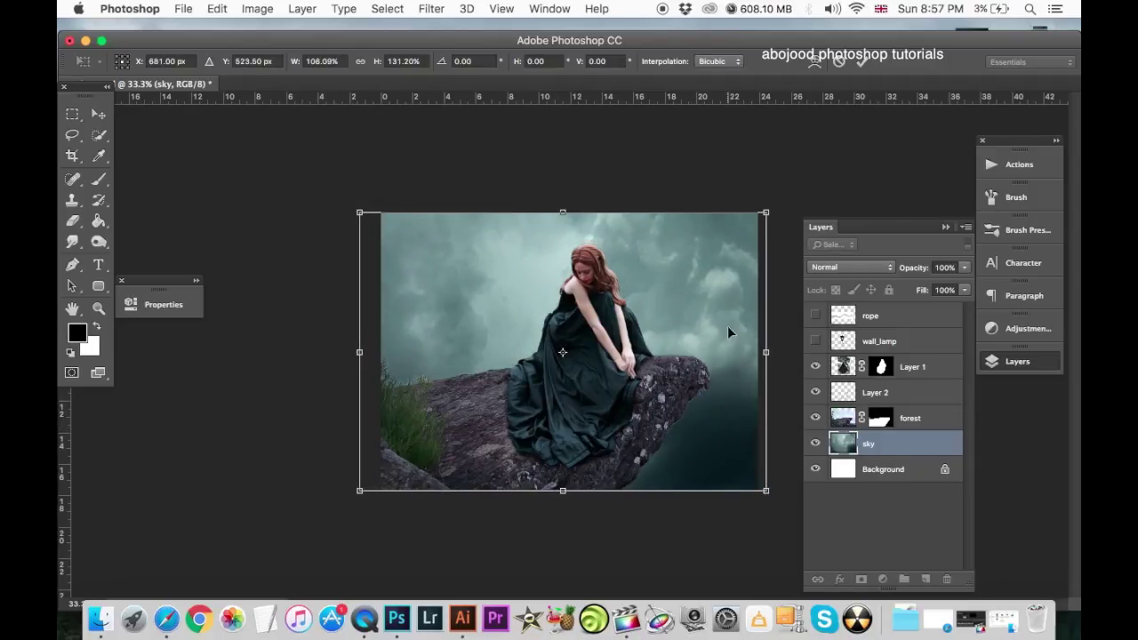
pyautogui.press('Return')
pyautogui.hotkey('ctrl', '+')
pyautogui.scroll(-3, 610, 307)
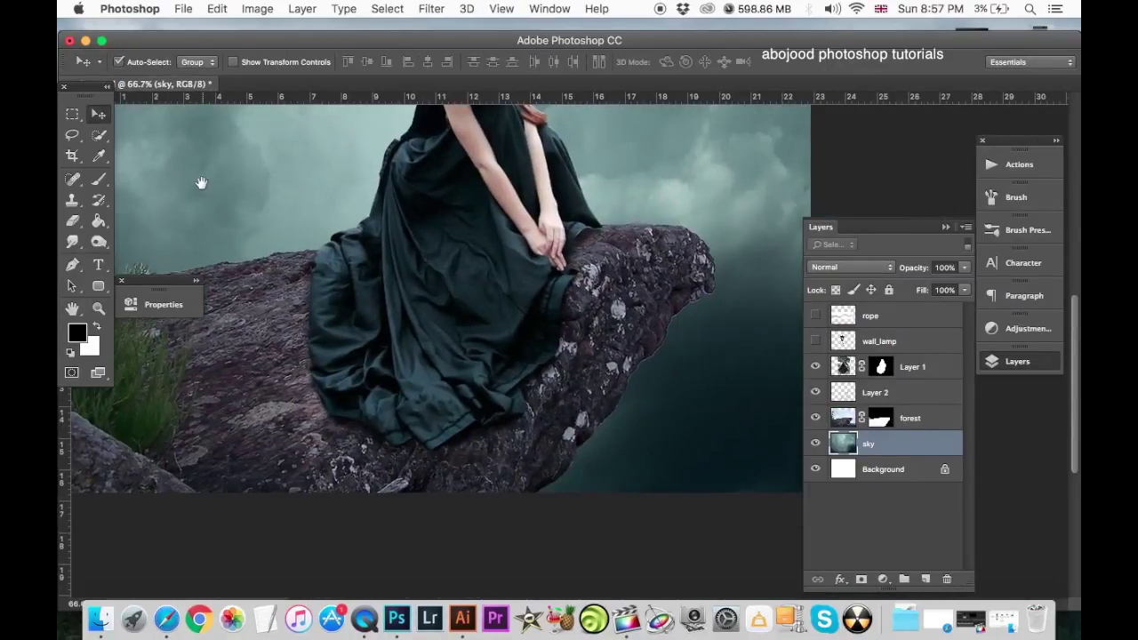
# Load the forest mask as a selection, invert it, and feather it 4 px.
pyautogui.click(616, 313)
pyautogui.click(883, 420)
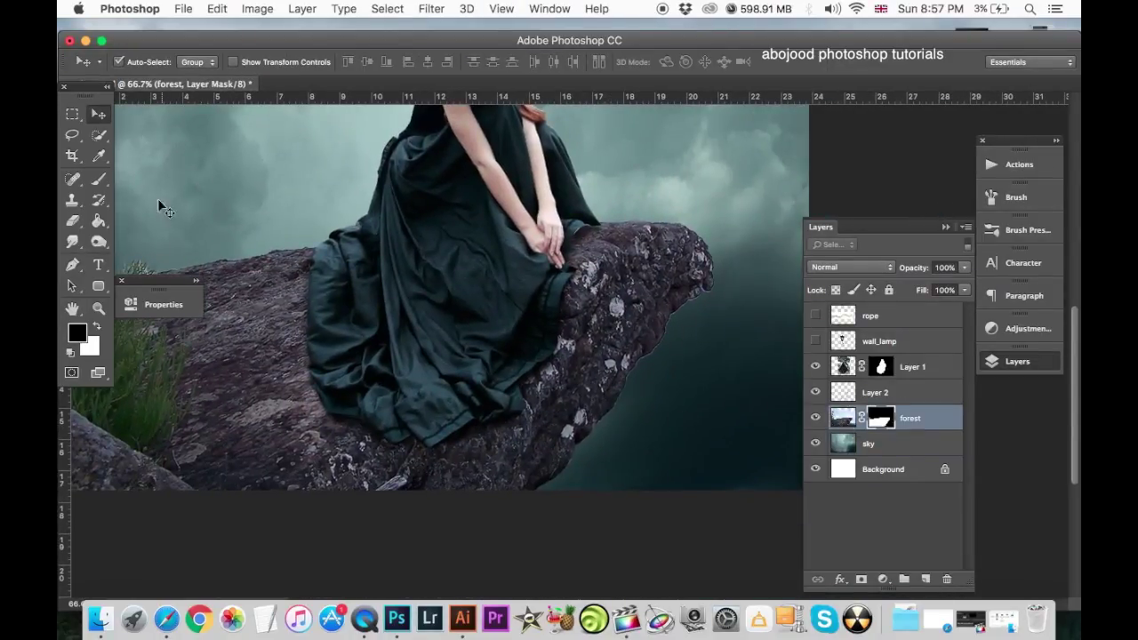
pyautogui.press('b')
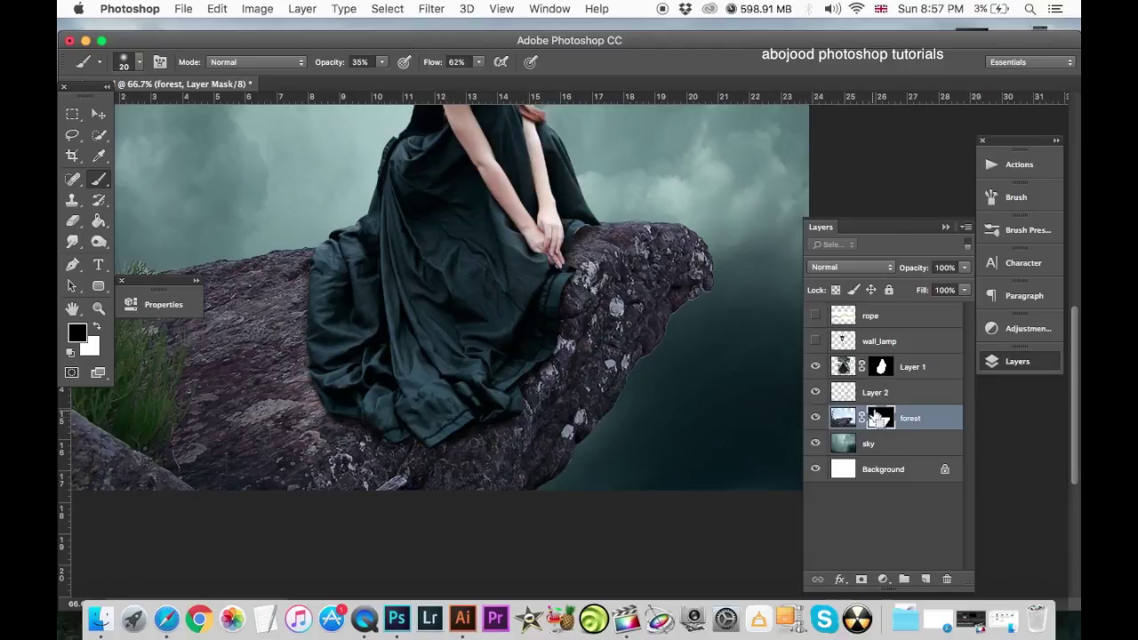
pyautogui.keyDown('super'); pyautogui.click(878, 419); pyautogui.keyUp('super')
pyautogui.press('super+2')
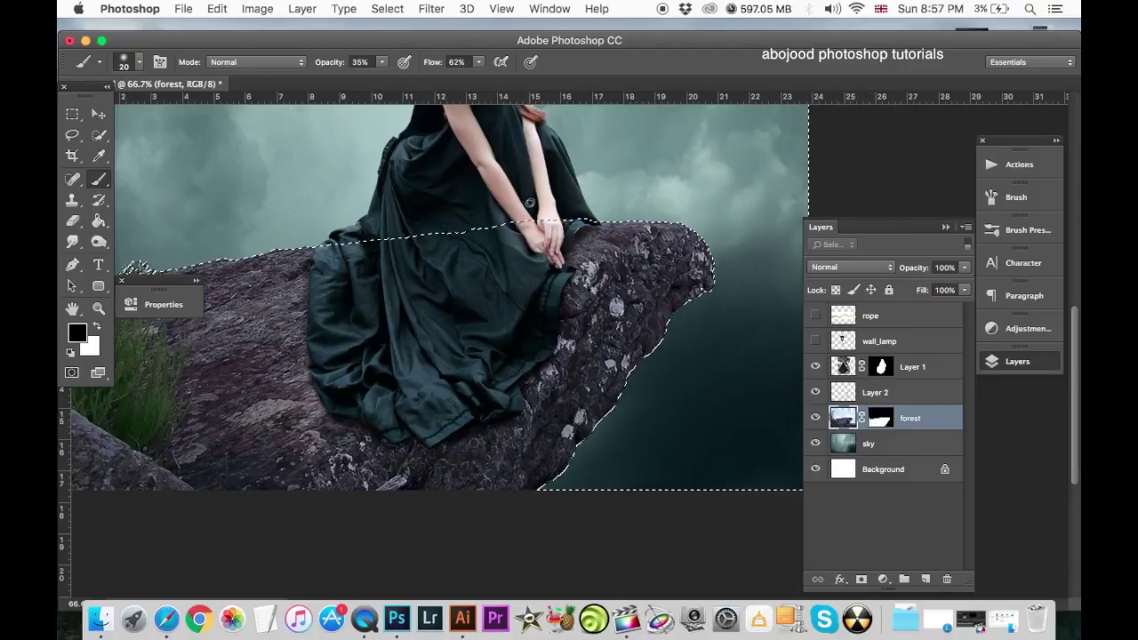
pyautogui.click(387, 8)
pyautogui.click(402, 74)
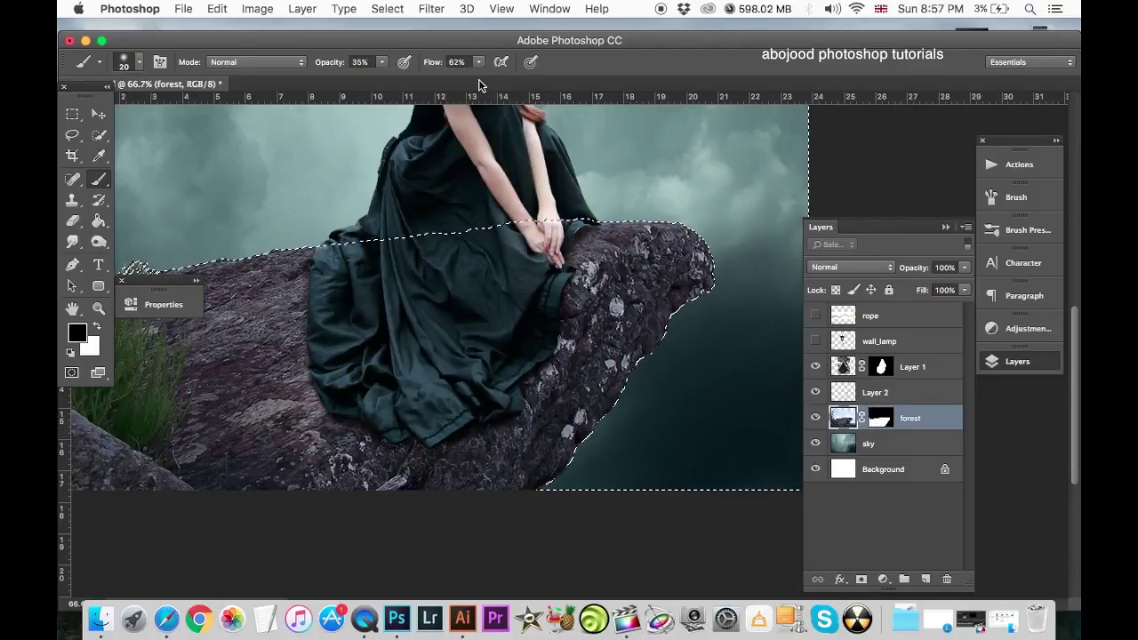
pyautogui.click(431, 9)
pyautogui.click(572, 285)
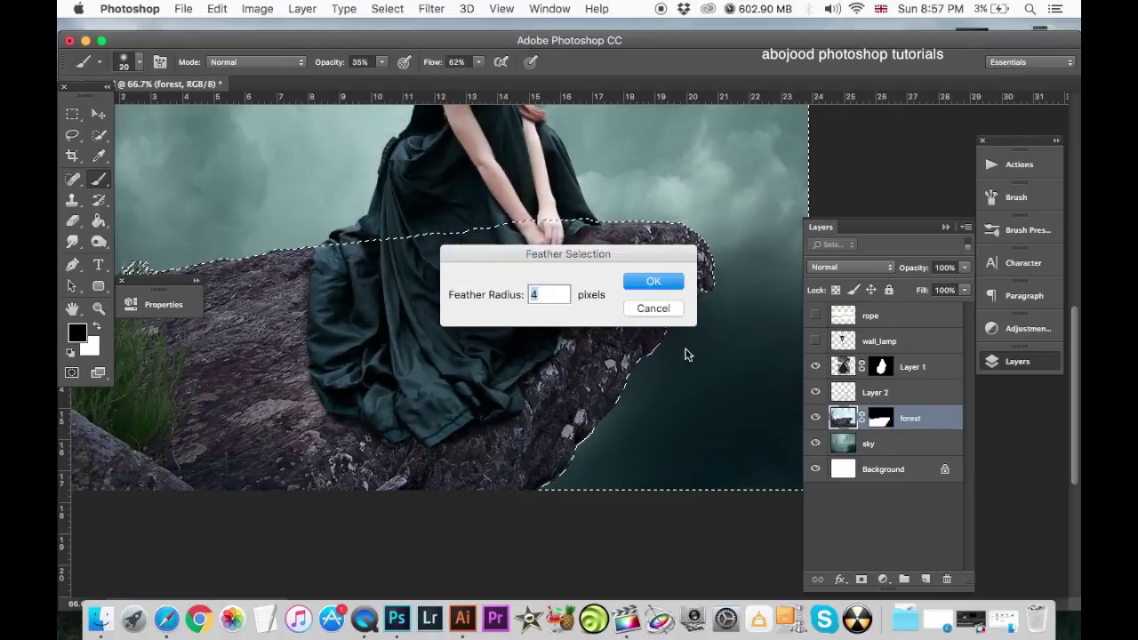
pyautogui.press('Return')
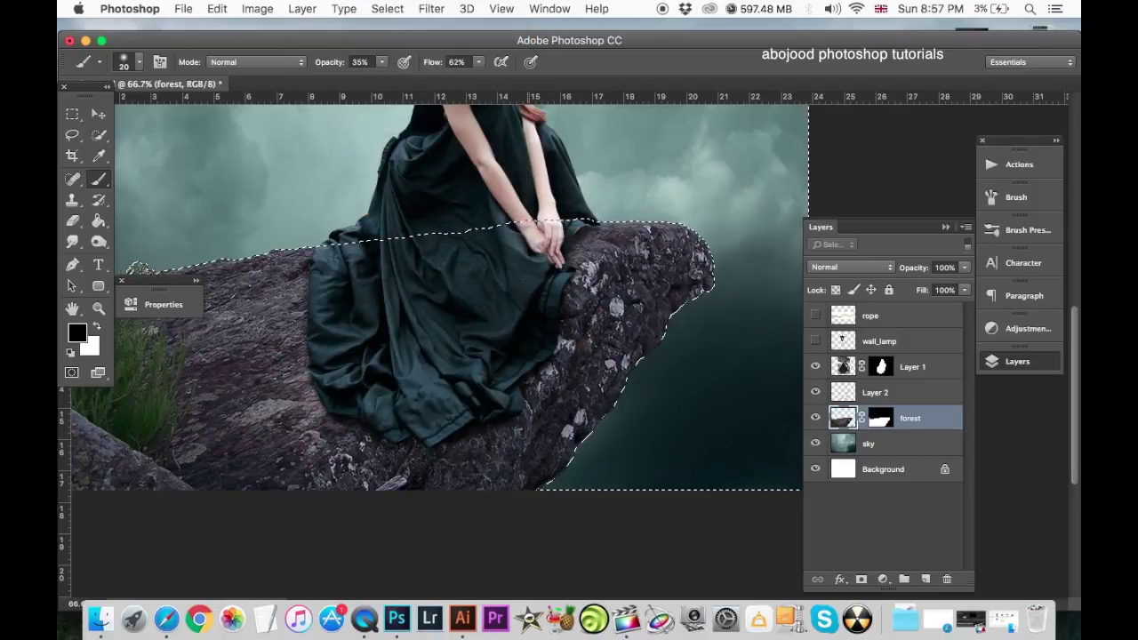
# Brush the forest mask along the grassy rock edge to soften its blend.
pyautogui.press('super+plus')
pyautogui.press('super+plus')
pyautogui.press('super+plus')
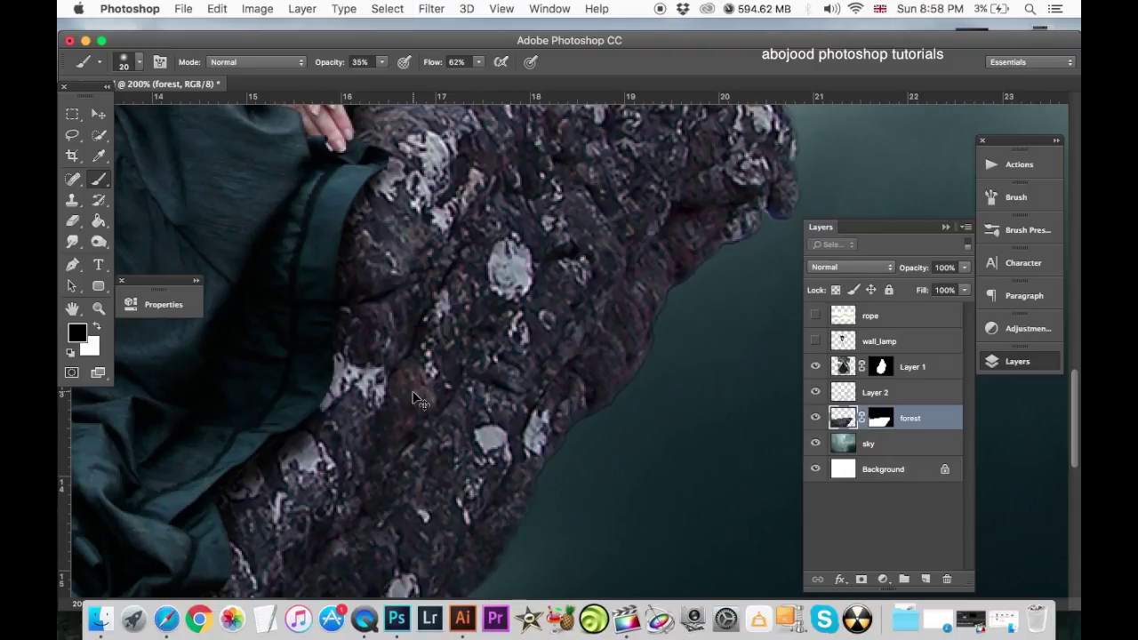
pyautogui.press('super+minus')
pyautogui.press('super+minus')
pyautogui.press('super+plus')
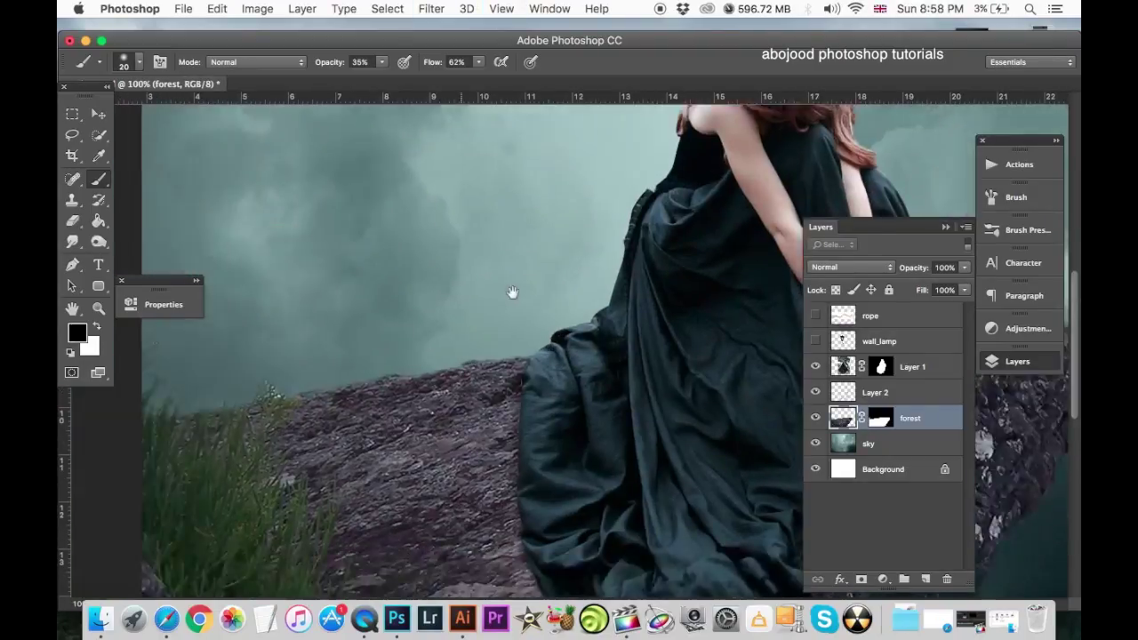
pyautogui.press('super+plus')
pyautogui.press('super+plus')
pyautogui.press('super+backslash')
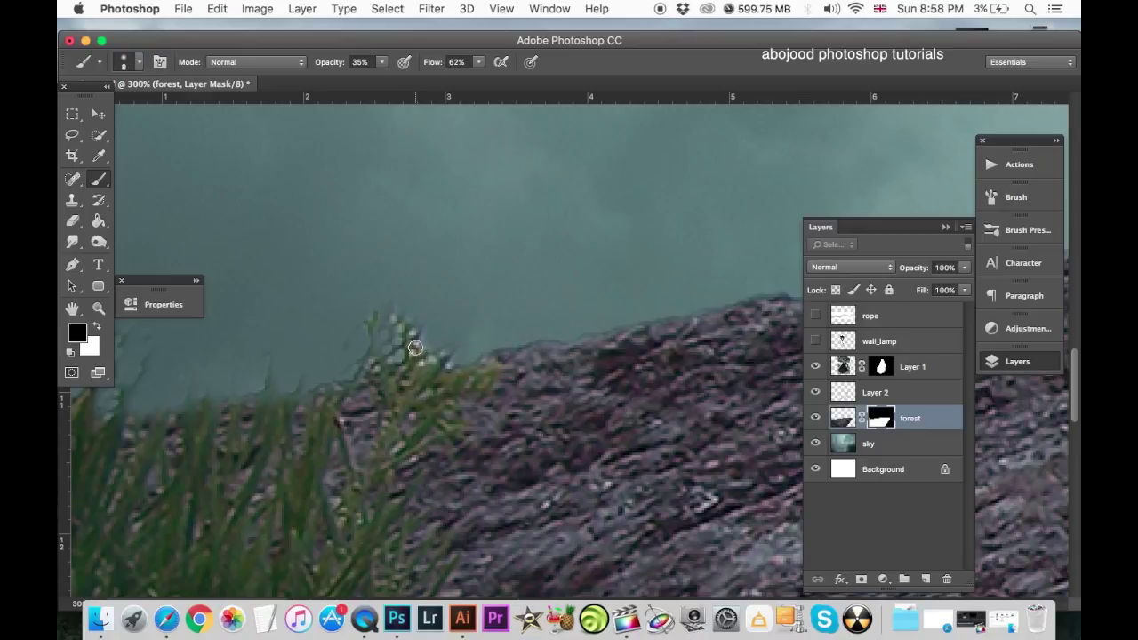
pyautogui.press('super+minus')
pyautogui.press('super+minus')
pyautogui.press('super+minus')
pyautogui.press('super+minus')
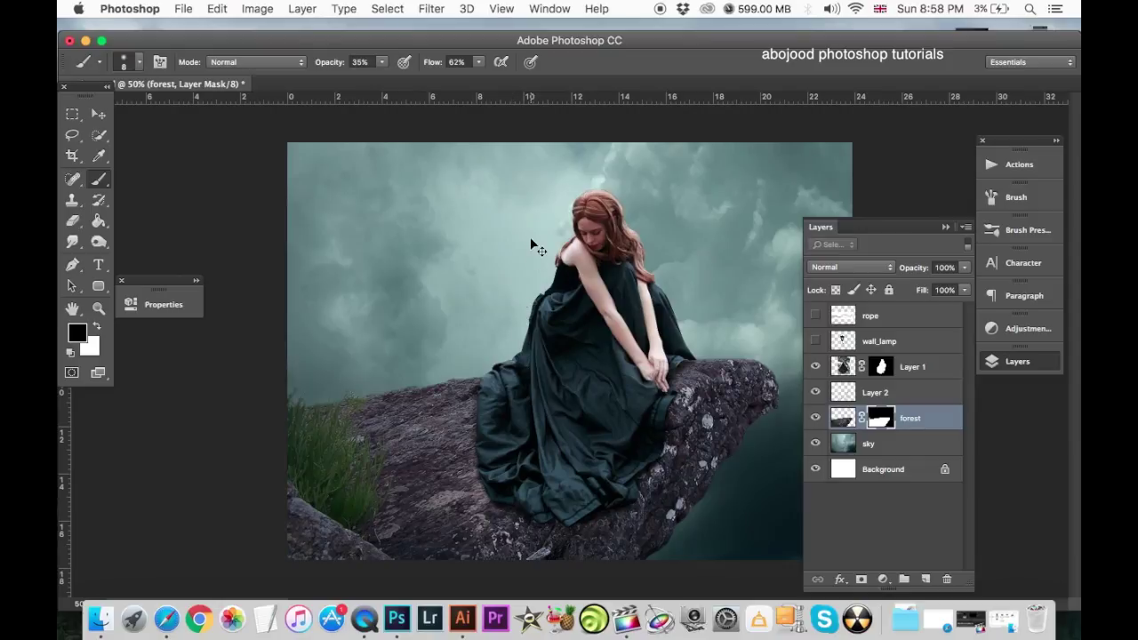
pyautogui.press('super+minus')
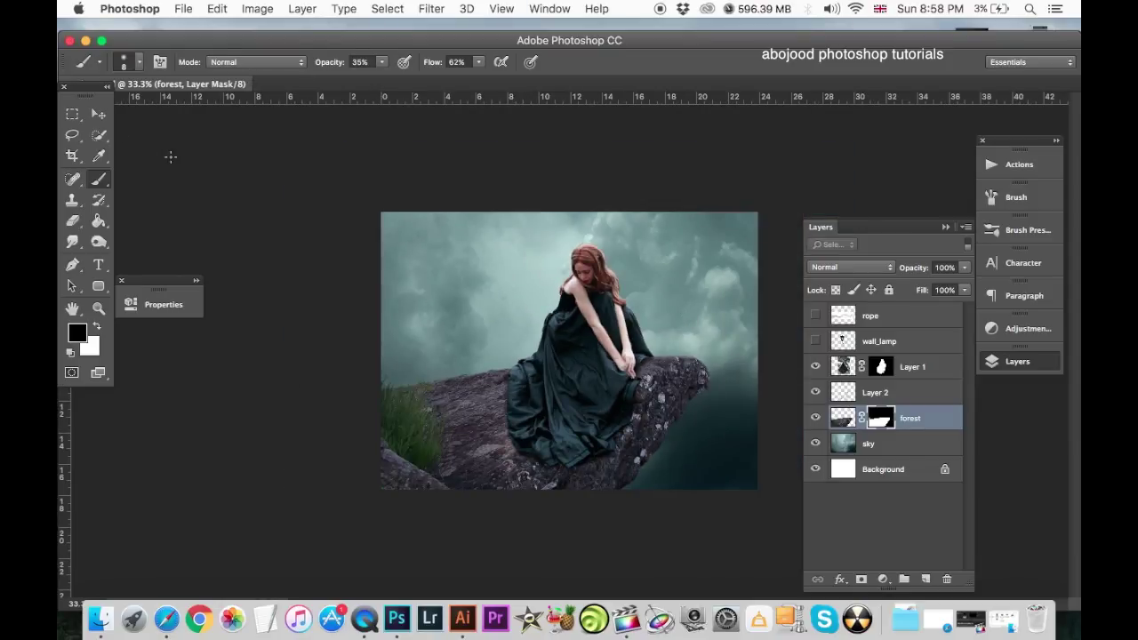
# Duplicate the forest layer as 'forest copy'.
pyautogui.press('v')
pyautogui.click(841, 418)
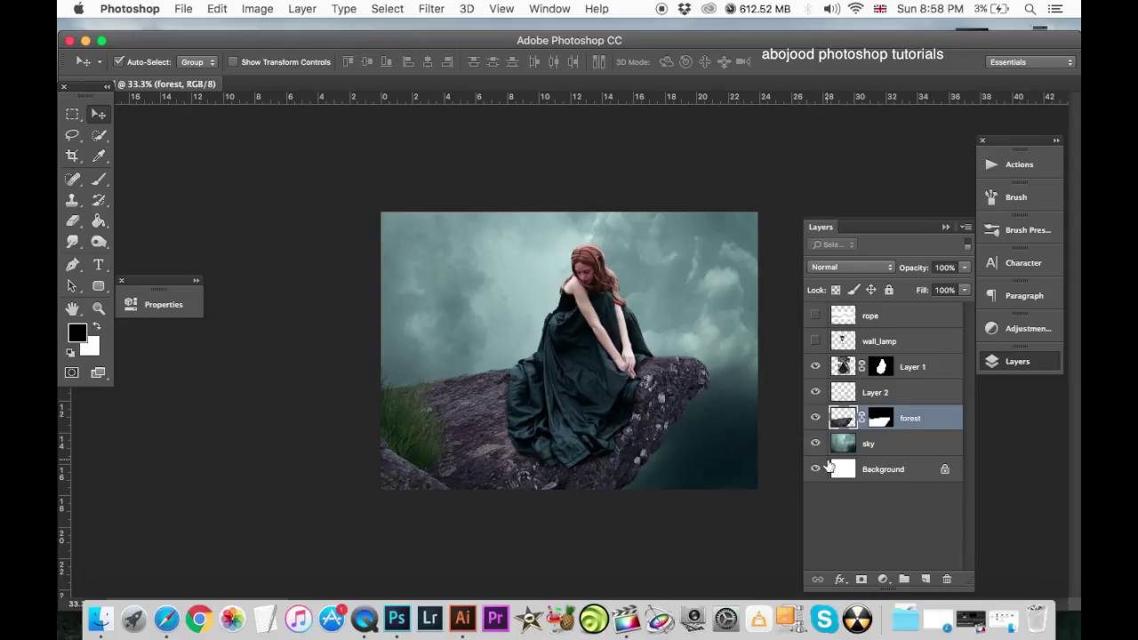
pyautogui.press('super+j')
# Add a black-to-transparent Gradient Overlay style to the forest copy layer.
pyautogui.rightClick(845, 420)
pyautogui.click(901, 272)
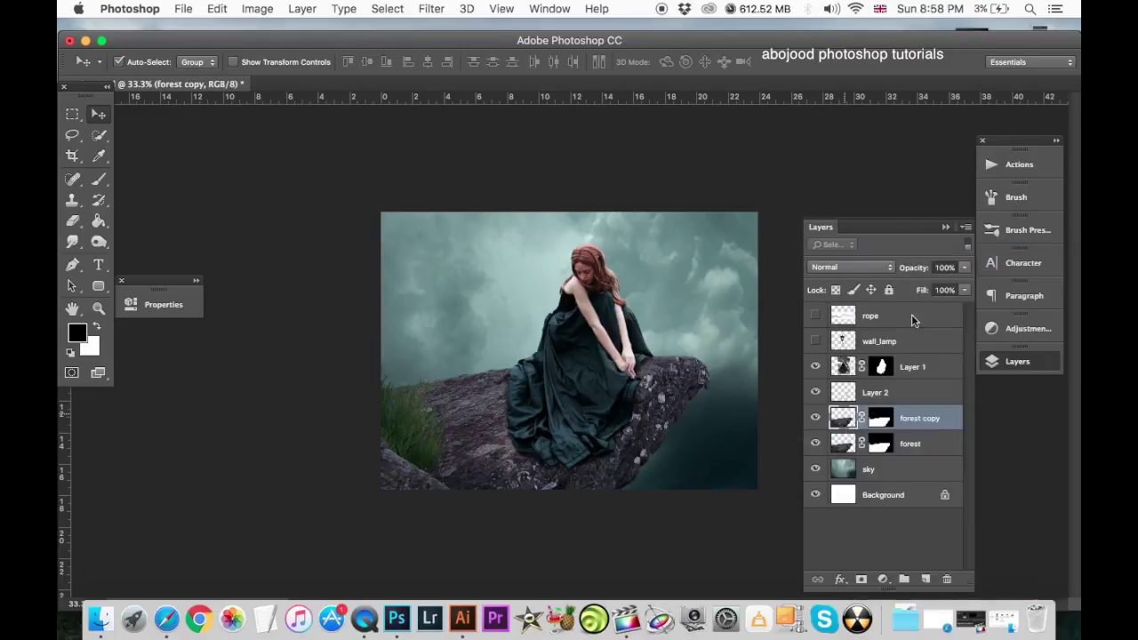
pyautogui.moveTo(668, 71); pyautogui.dragTo(1024, 159)
pyautogui.click(766, 358)
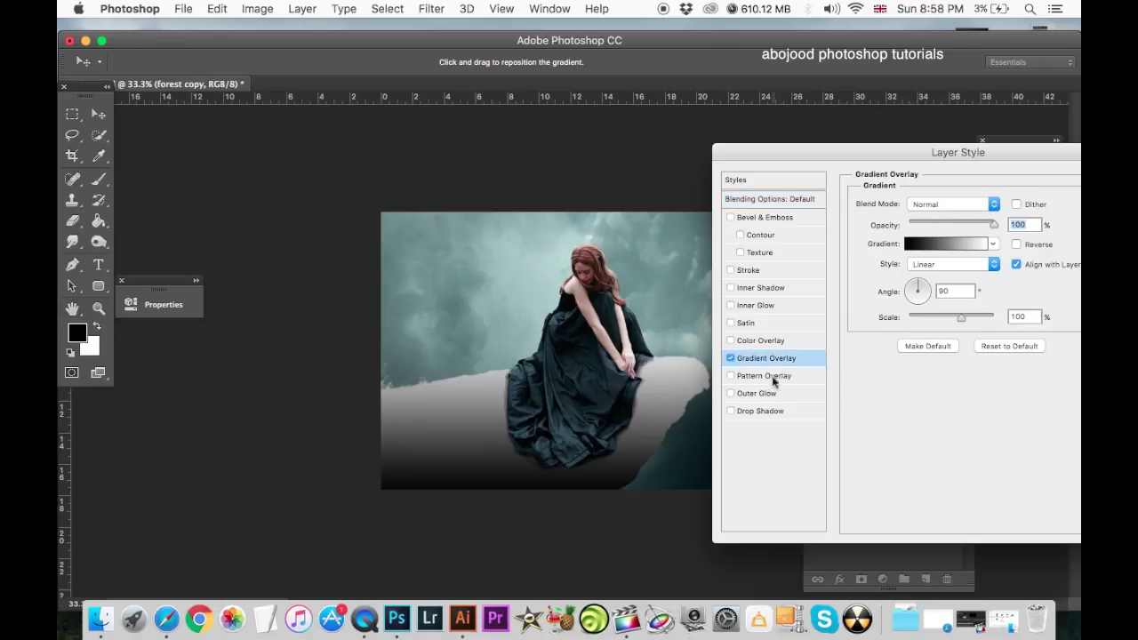
pyautogui.click(993, 244)
pyautogui.click(887, 282)
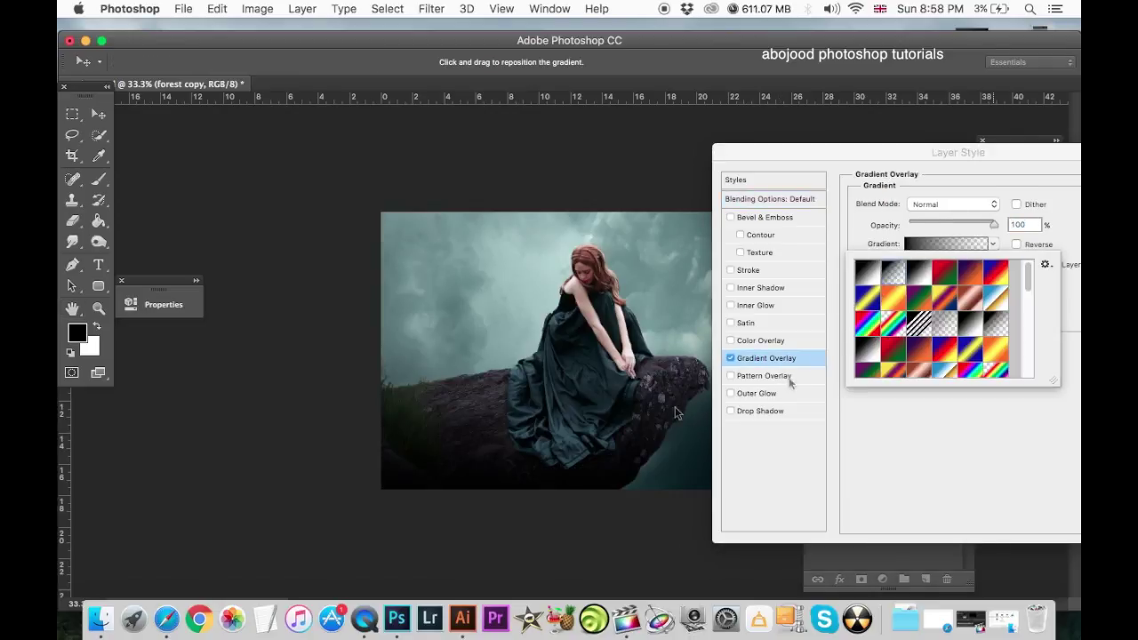
pyautogui.click(915, 448)
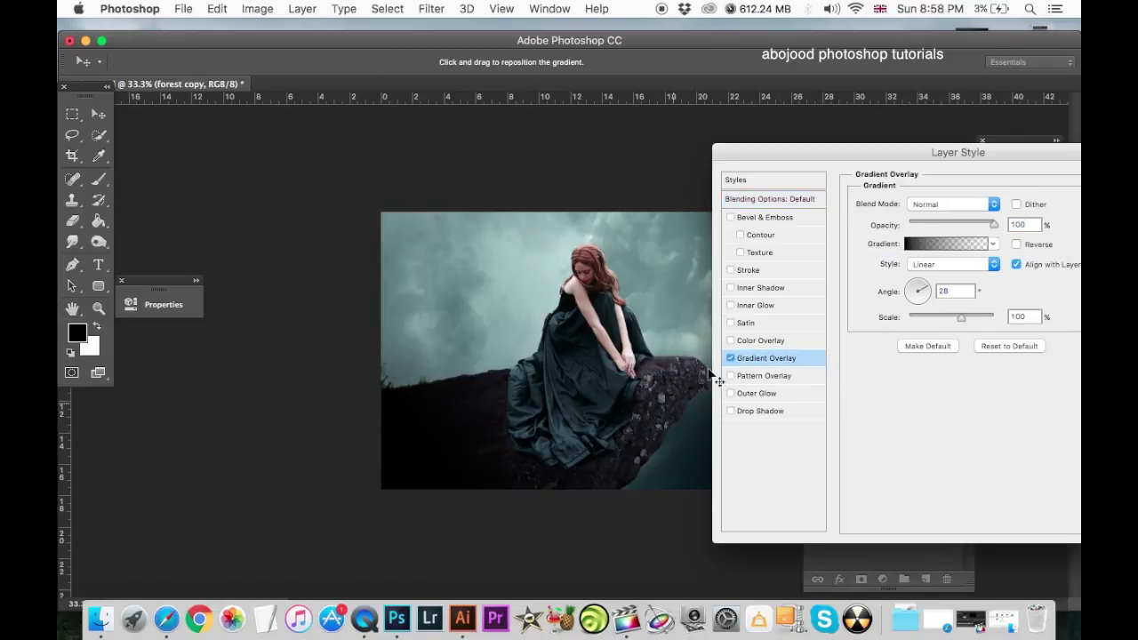
# Set the gradient overlay to -169° angle and about 28% opacity, and apply it.
pyautogui.moveTo(711, 377); pyautogui.dragTo(889, 352)
pyautogui.moveTo(903, 302); pyautogui.dragTo(950, 317)
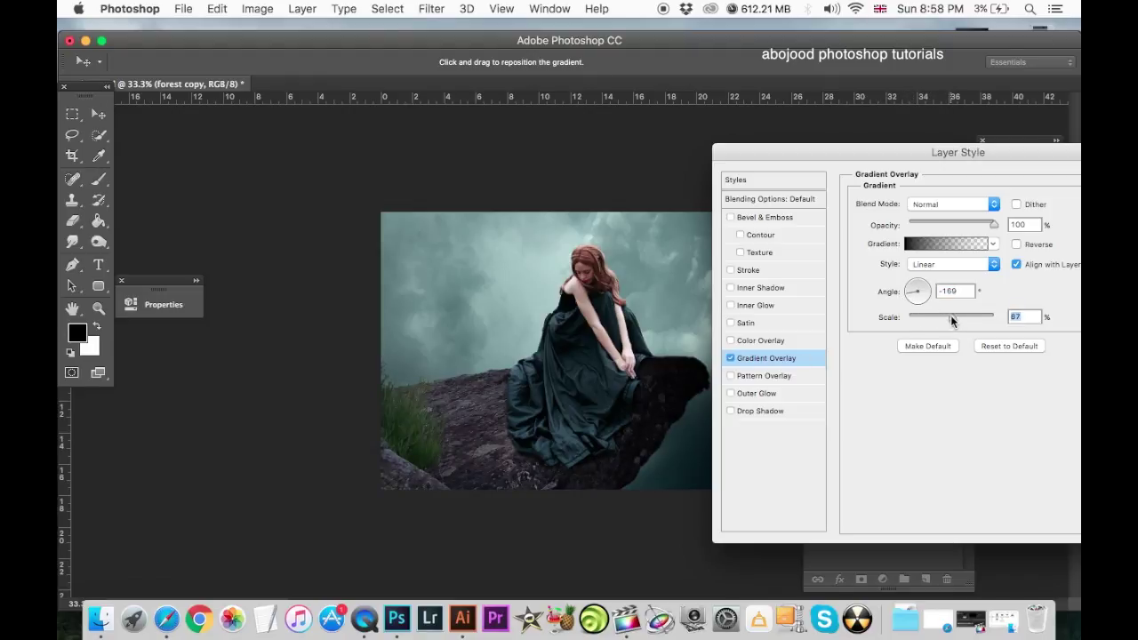
pyautogui.moveTo(992, 225); pyautogui.dragTo(933, 225)
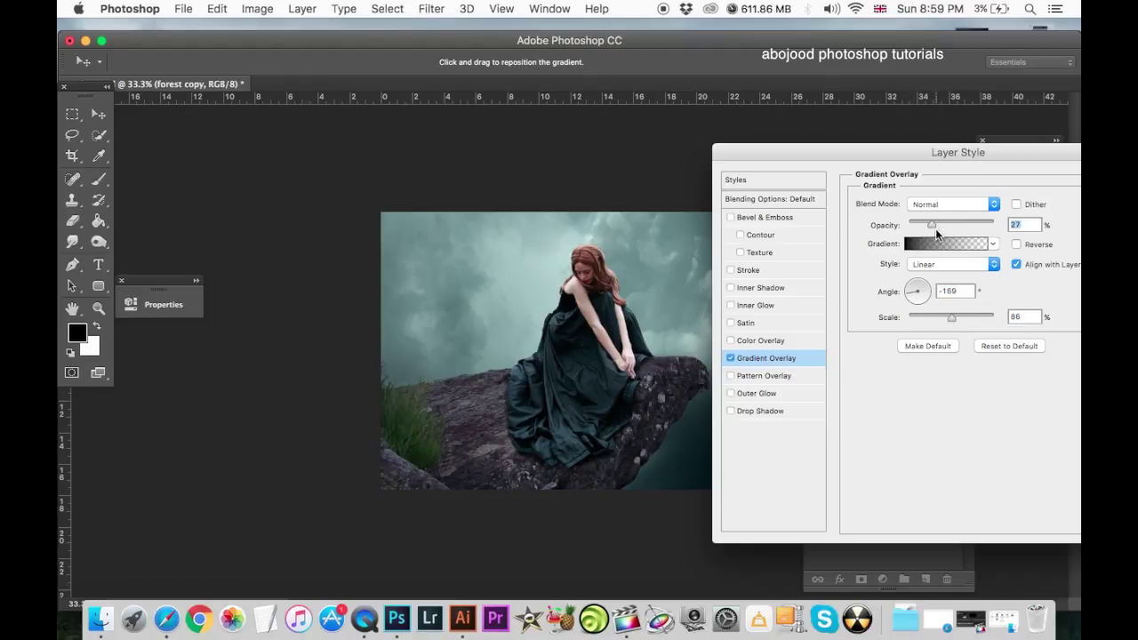
pyautogui.moveTo(942, 152); pyautogui.dragTo(787, 241)
pyautogui.click(1004, 267)
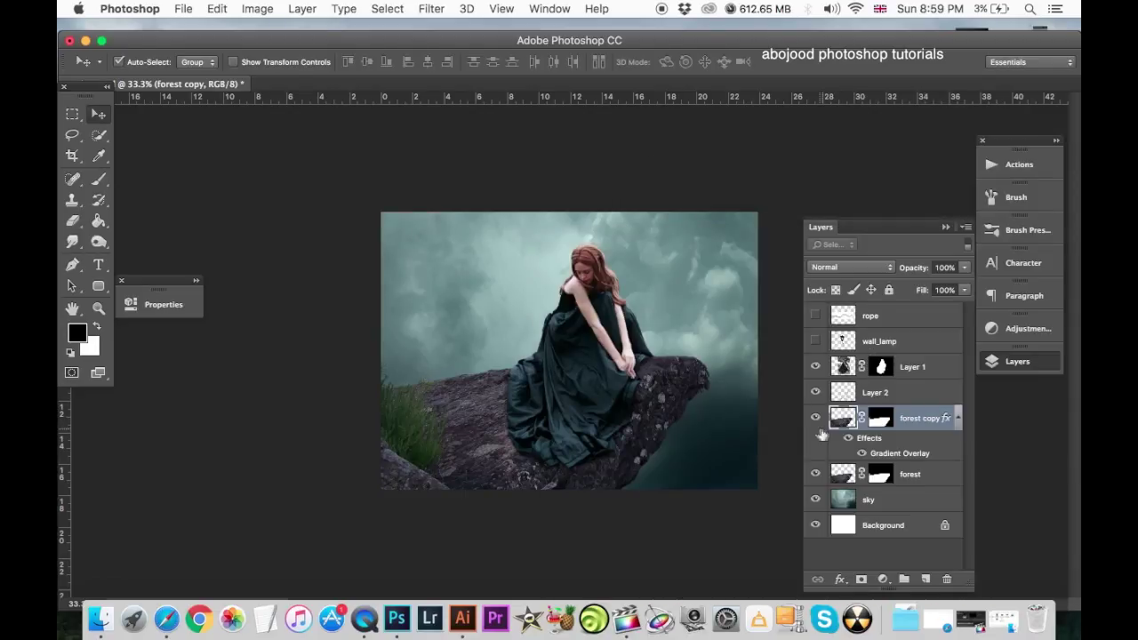
# Compare the rock with and without the overlay, and save the document.
pyautogui.click(816, 418)
pyautogui.press('super+s')
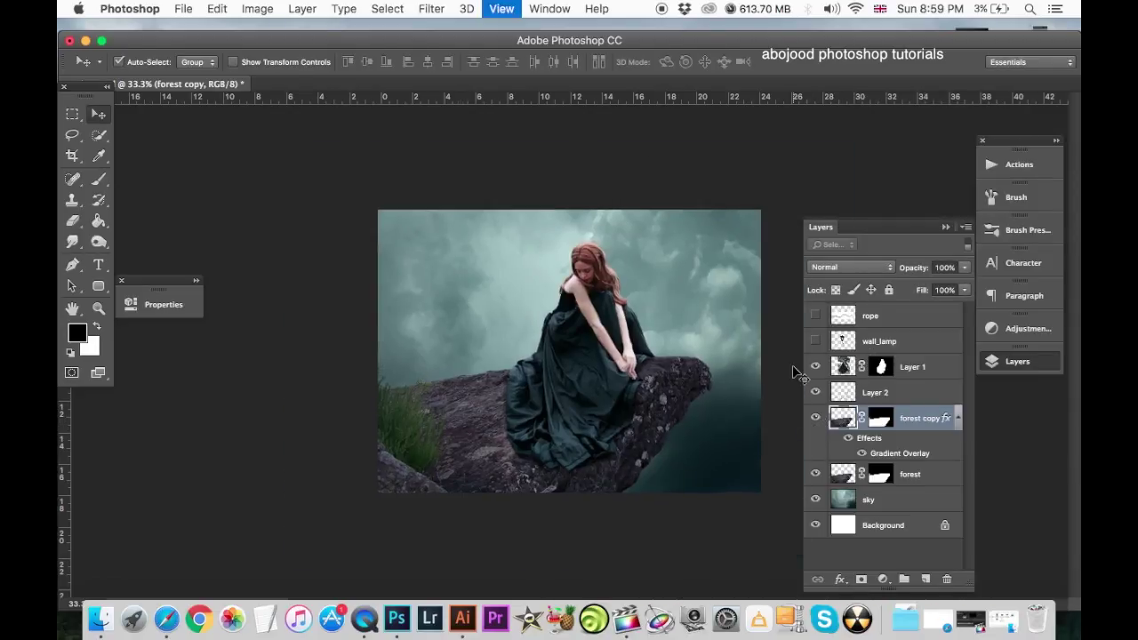
pyautogui.press('super+plus')
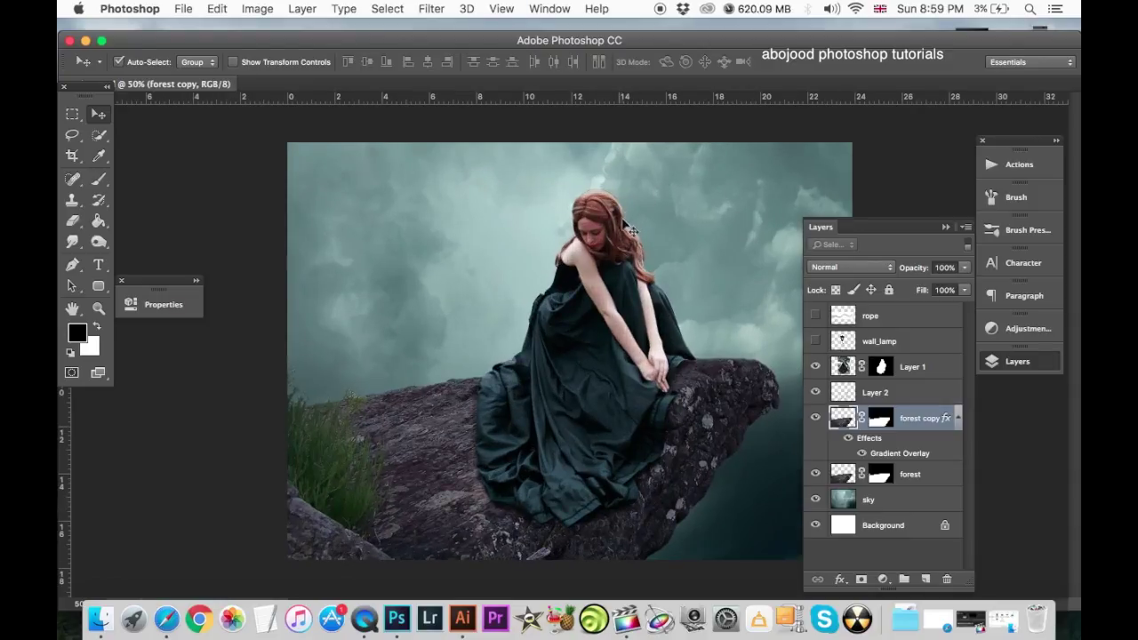
pyautogui.press('super+minus')
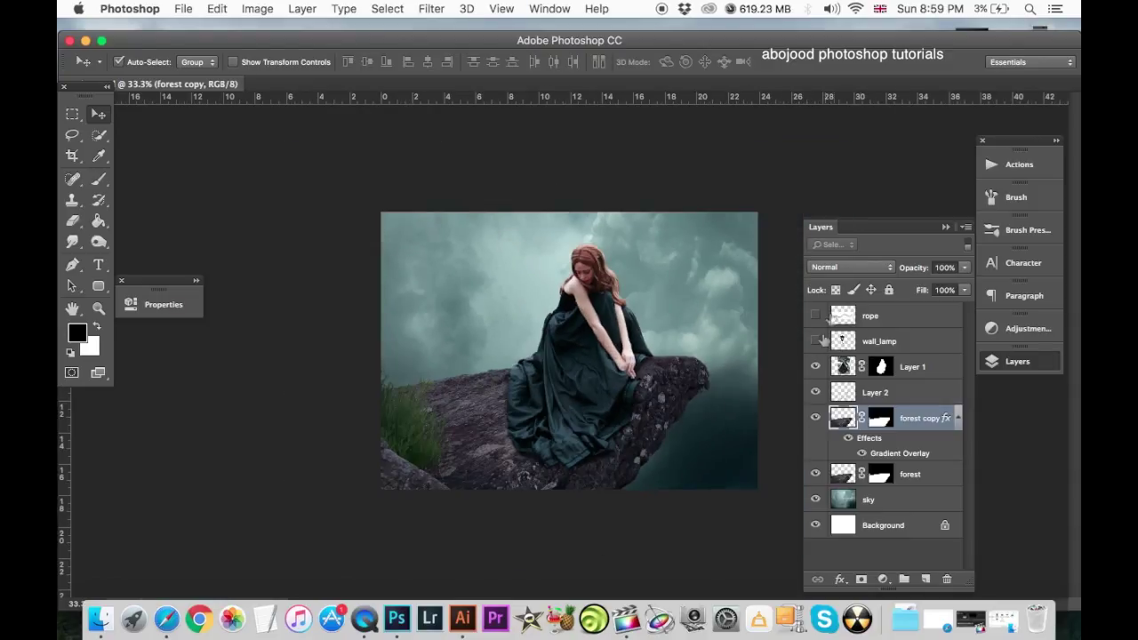
# Show the wall_lamp layer, move it left of the woman and scale it to about 62%.
pyautogui.click(816, 340)
pyautogui.moveTo(571, 326); pyautogui.dragTo(513, 340)
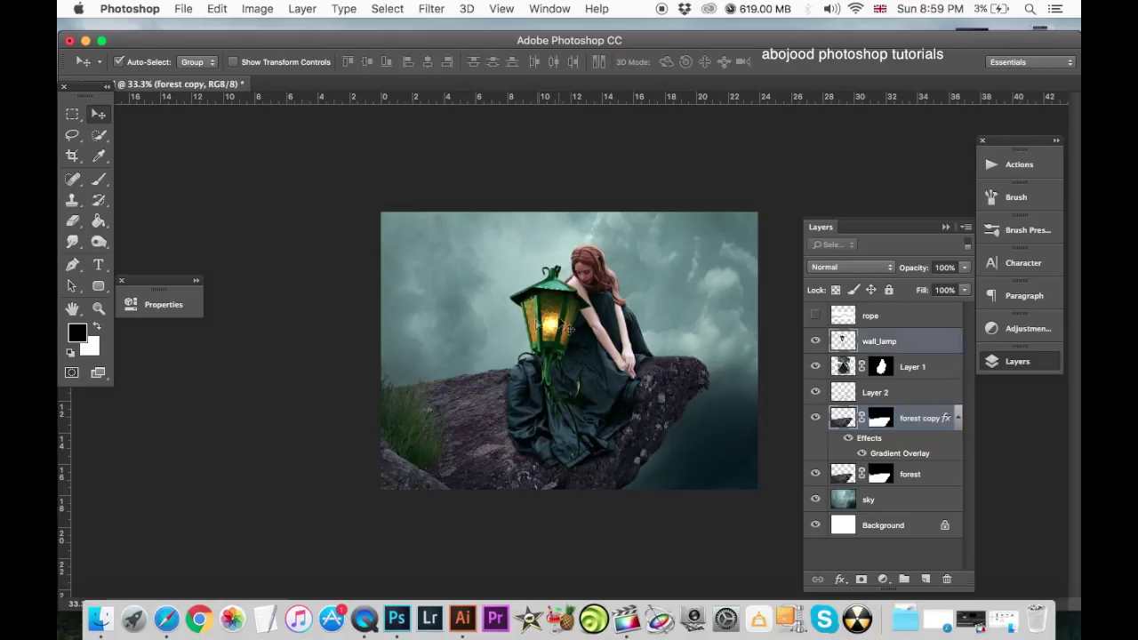
pyautogui.press('super+t')
pyautogui.moveTo(531, 447); pyautogui.dragTo(495, 372)
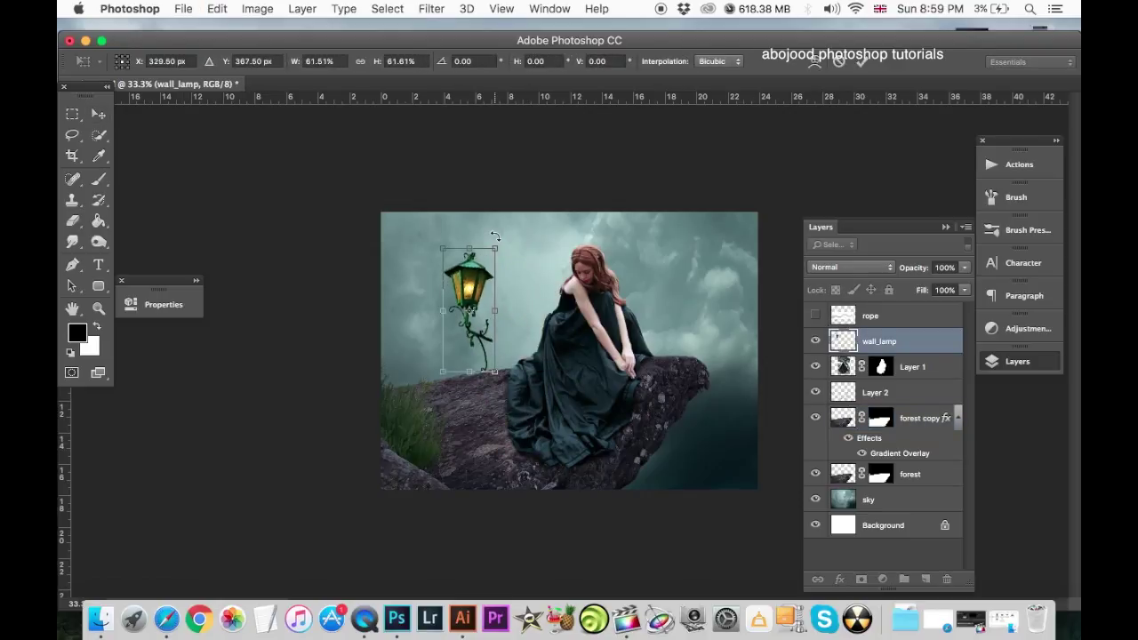
pyautogui.press('Return')
# Nudge the lamp up and to the right and shrink it slightly more.
pyautogui.press('super+plus')
pyautogui.moveTo(416, 260); pyautogui.dragTo(443, 238)
pyautogui.press('super+t')
pyautogui.moveTo(469, 330)
pyautogui.mouseDown()
pyautogui.moveTo(467, 306)
pyautogui.moveTo(481, 333)
pyautogui.mouseUp()
pyautogui.press('Return')
pyautogui.press('super+minus')
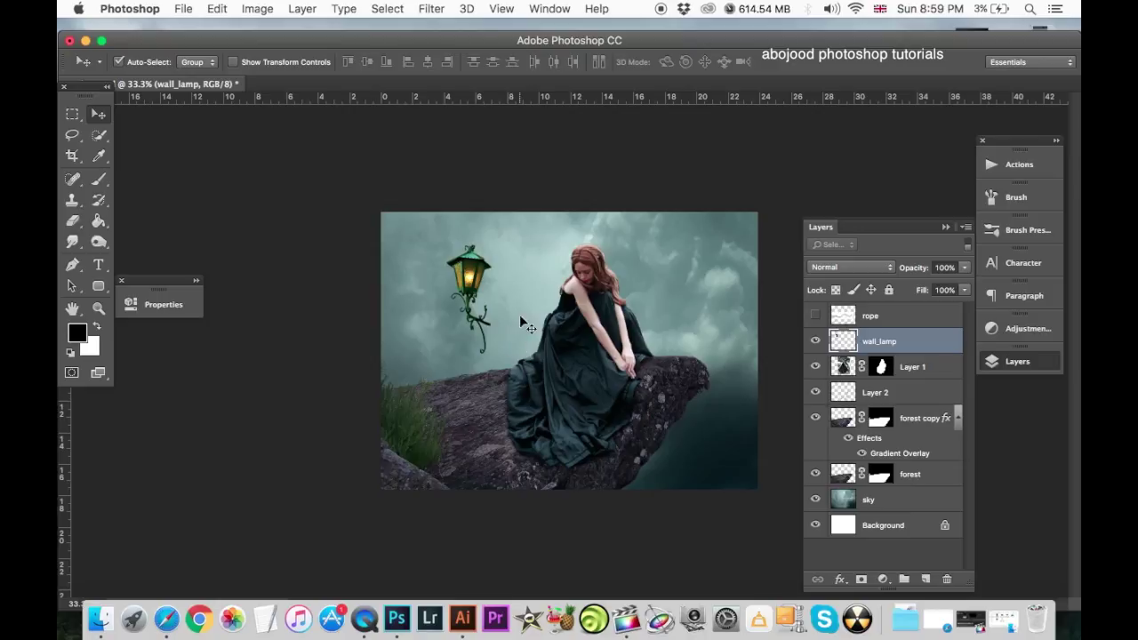
pyautogui.press('super+plus')
# Show and move up the rope layer, then select its white background by colour.
pyautogui.click(871, 316)
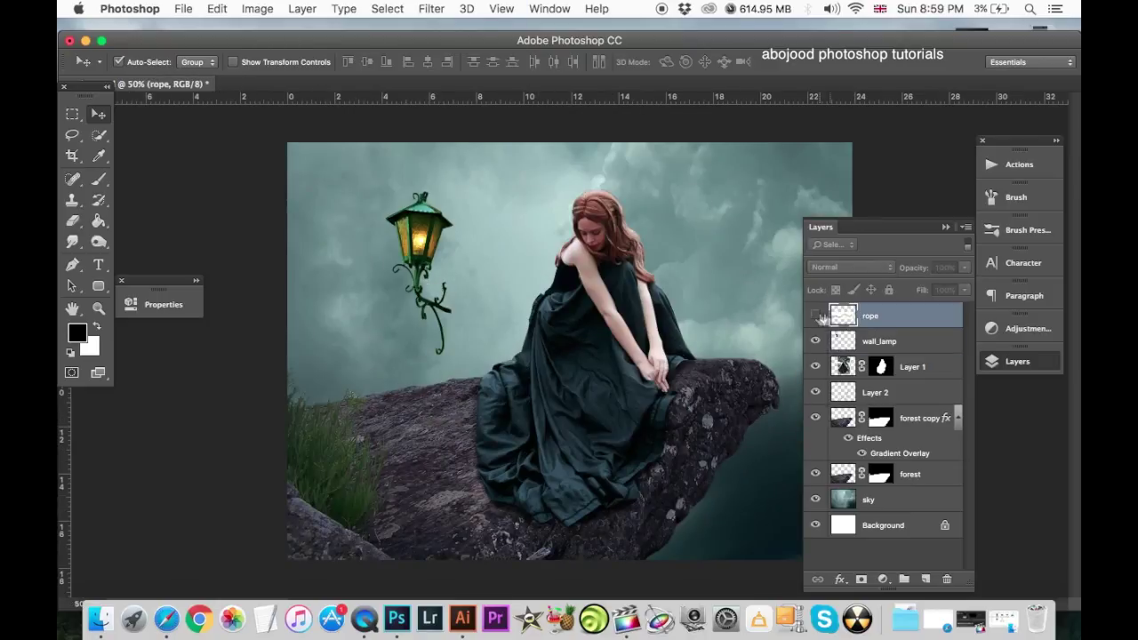
pyautogui.click(815, 315)
pyautogui.moveTo(625, 332); pyautogui.dragTo(615, 248)
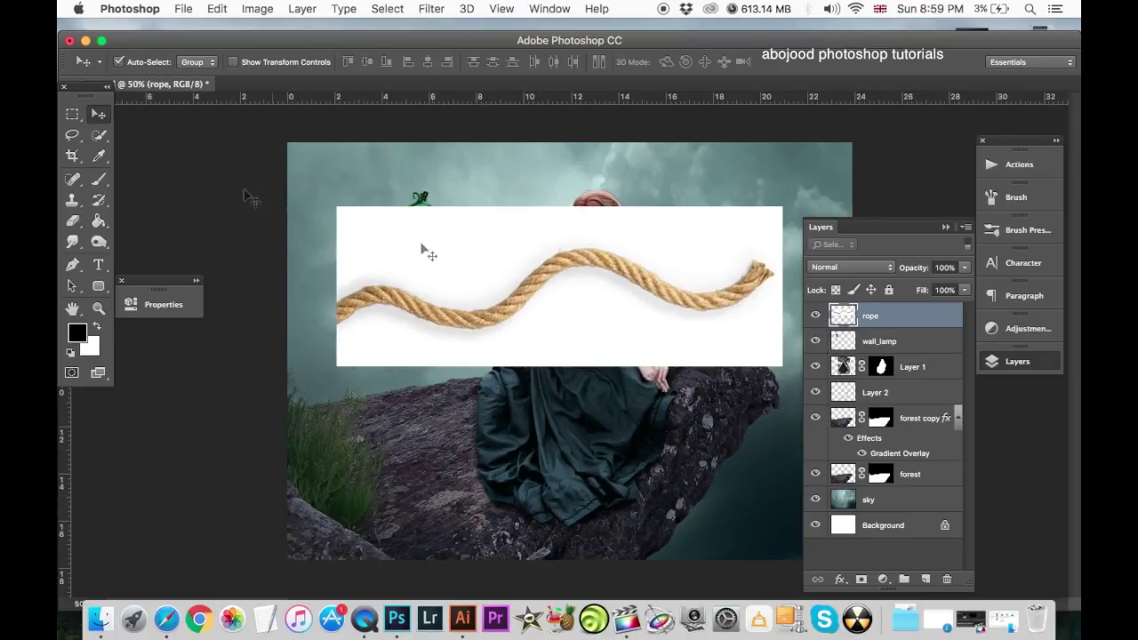
pyautogui.click(99, 135)
pyautogui.rightClick(103, 138)
pyautogui.click(178, 142)
pyautogui.click(418, 258)
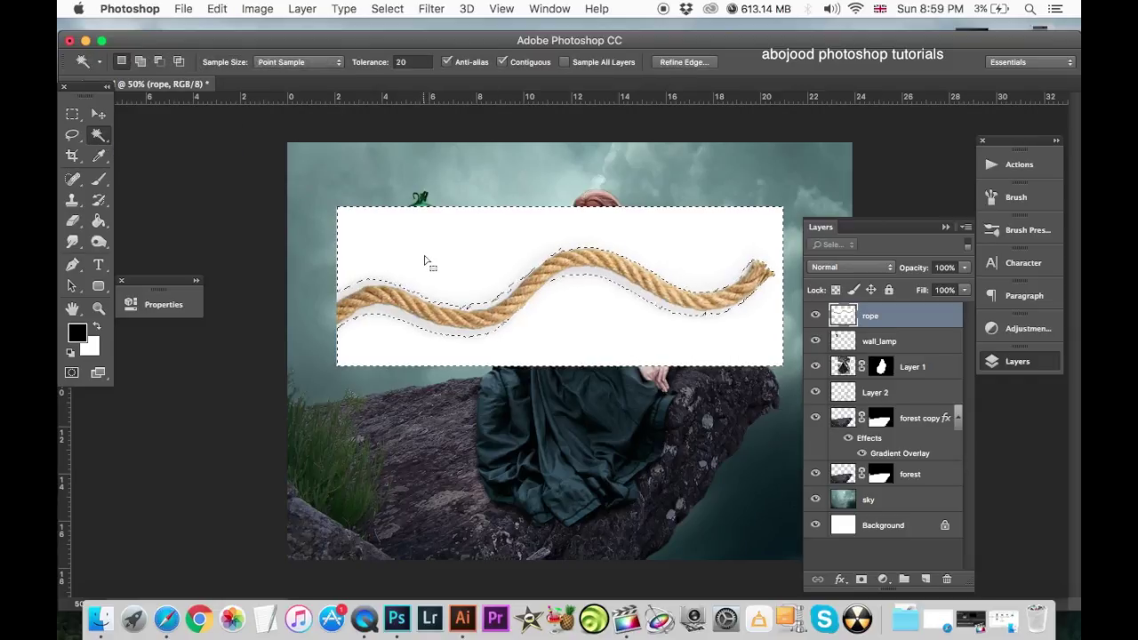
pyautogui.keyDown('shift'); pyautogui.click(406, 325); pyautogui.keyUp('shift')
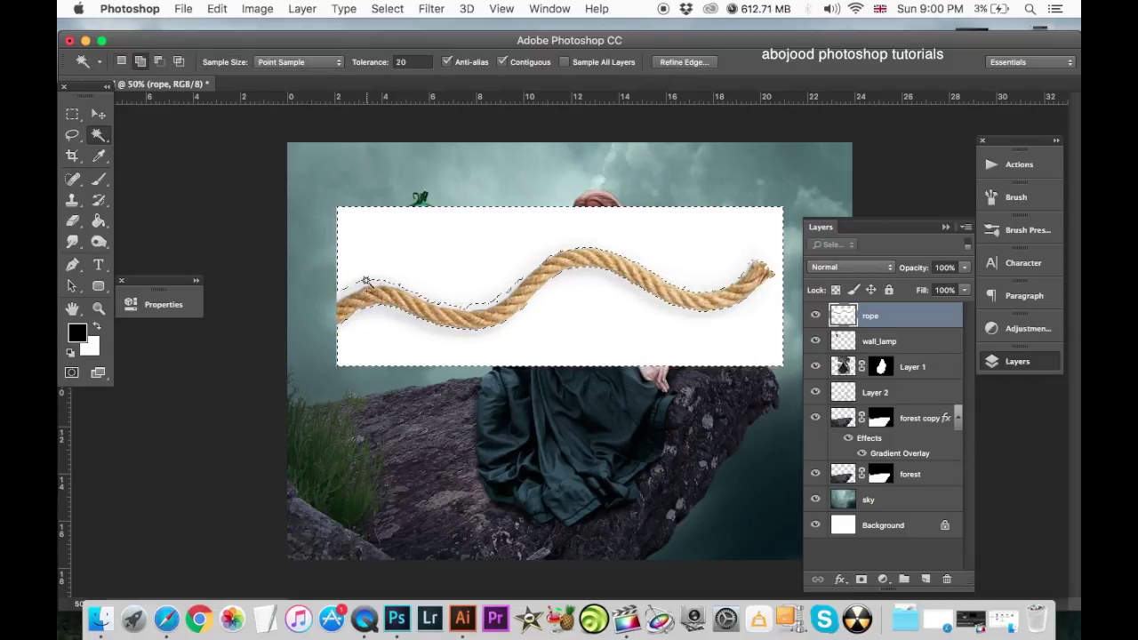
pyautogui.keyDown('shift'); pyautogui.click(377, 292); pyautogui.keyUp('shift')
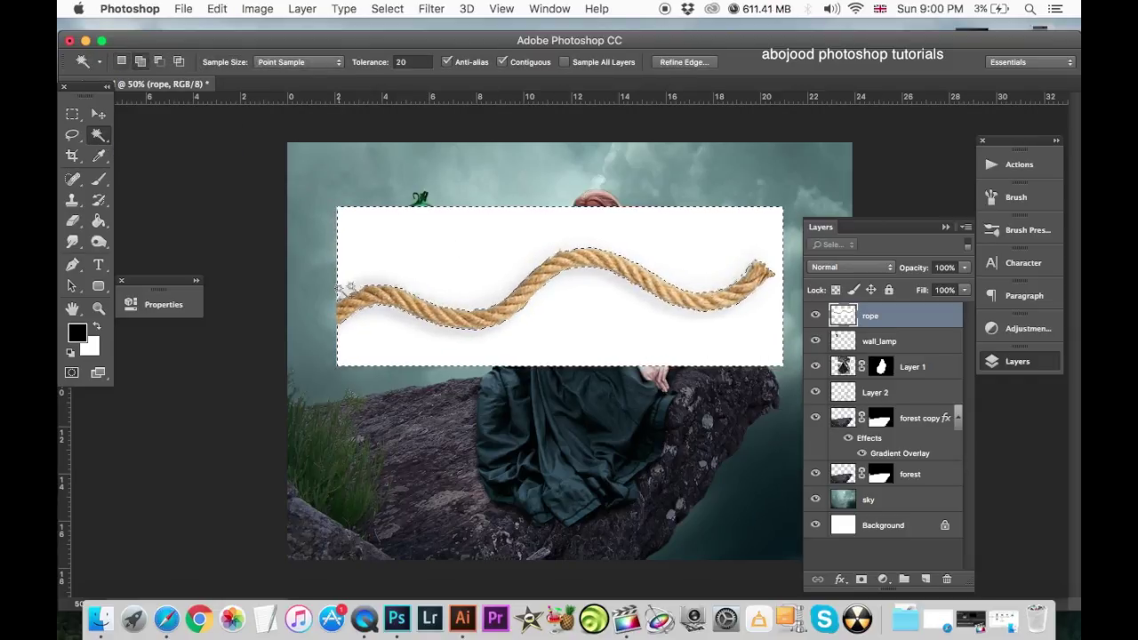
# Mask the rope layer with the inverted selection so only the rope remains.
pyautogui.click(861, 579)
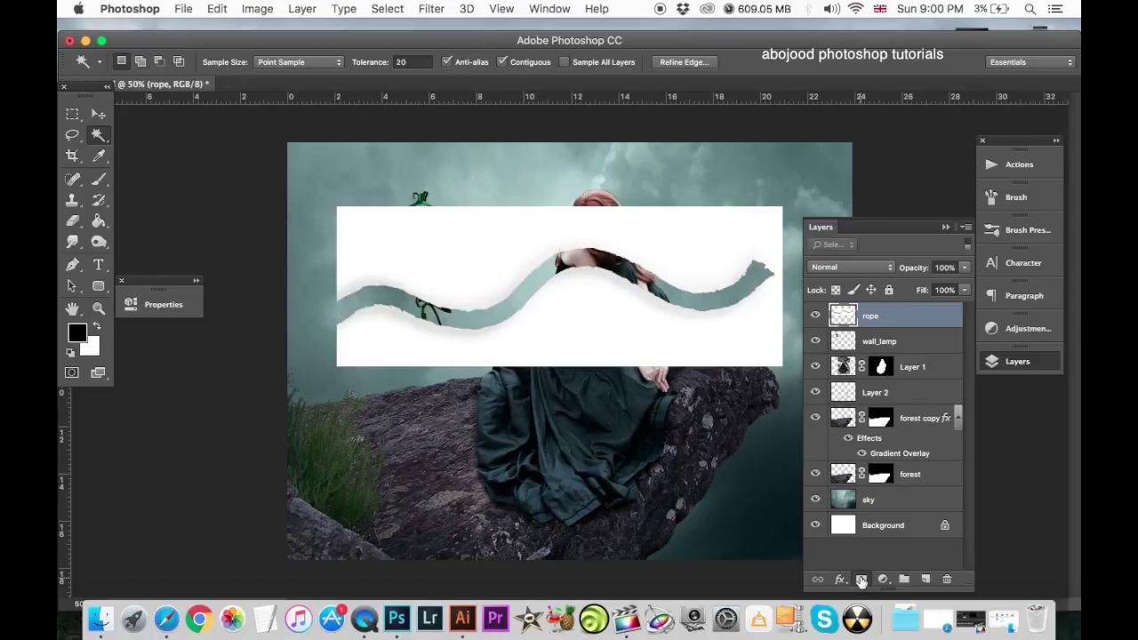
pyautogui.hotkey('ctrl', 'z')
pyautogui.hotkey('ctrl', 'shift', 'i')
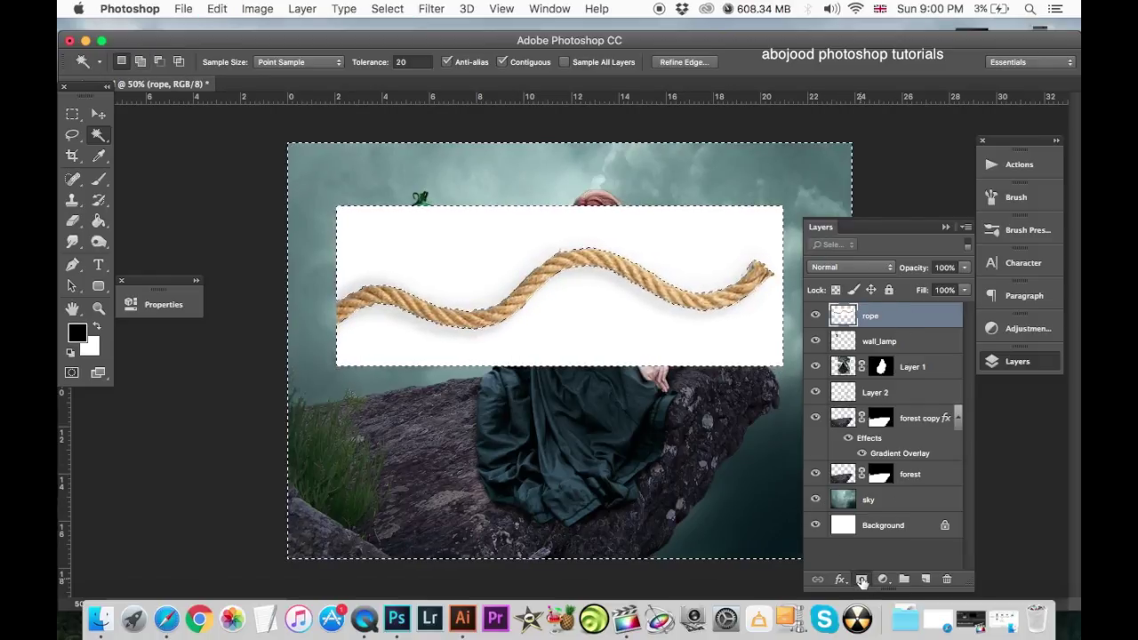
pyautogui.click(861, 579)
# Rotate the rope 90° clockwise in Free Transform.
pyautogui.press('v')
pyautogui.hotkey('ctrl', 't')
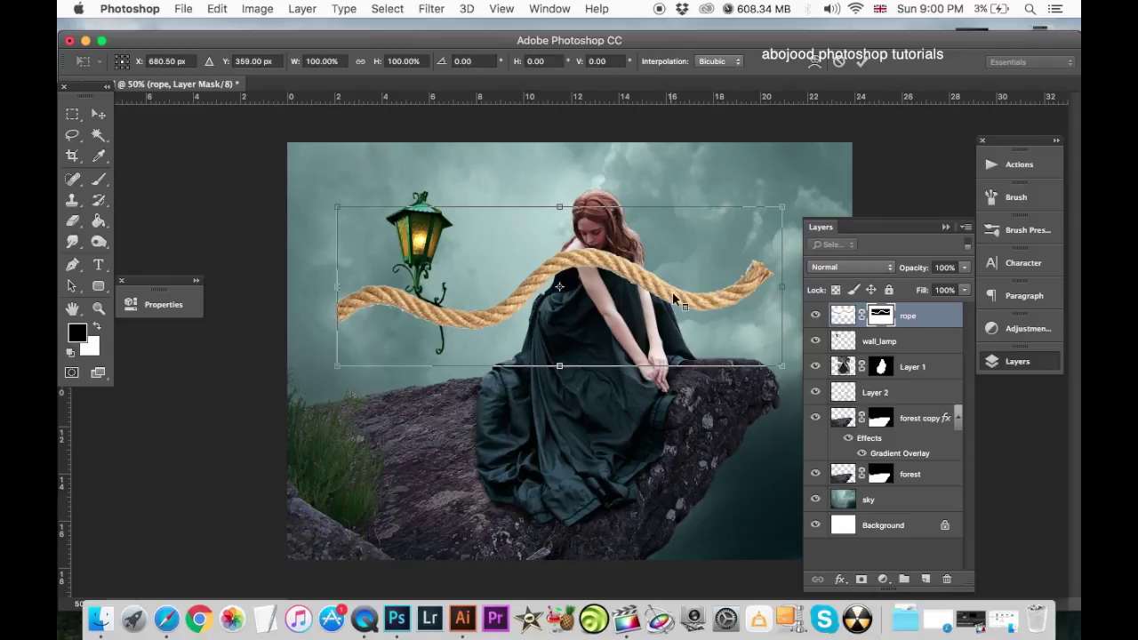
pyautogui.rightClick(674, 299)
pyautogui.click(760, 459)
# Shrink the rotated rope to a small upright piece and commit the transform.
pyautogui.moveTo(640, 507)
pyautogui.mouseDown()
pyautogui.moveTo(615, 473)
pyautogui.moveTo(591, 340)
pyautogui.moveTo(410, 472)
pyautogui.mouseUp()
pyautogui.press('Return')
pyautogui.hotkey('ctrl', '+')
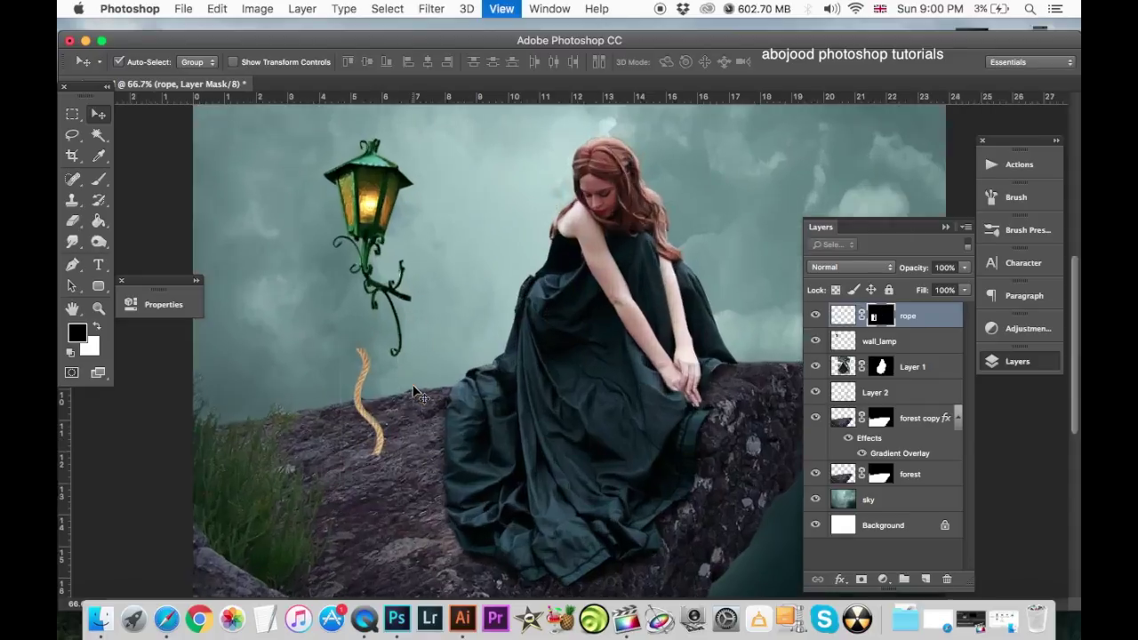
pyautogui.hotkey('ctrl', '+')
# Try filling a rectangle on the rope mask, undo it, and set the brush to 100% opacity and flow.
pyautogui.press('m')
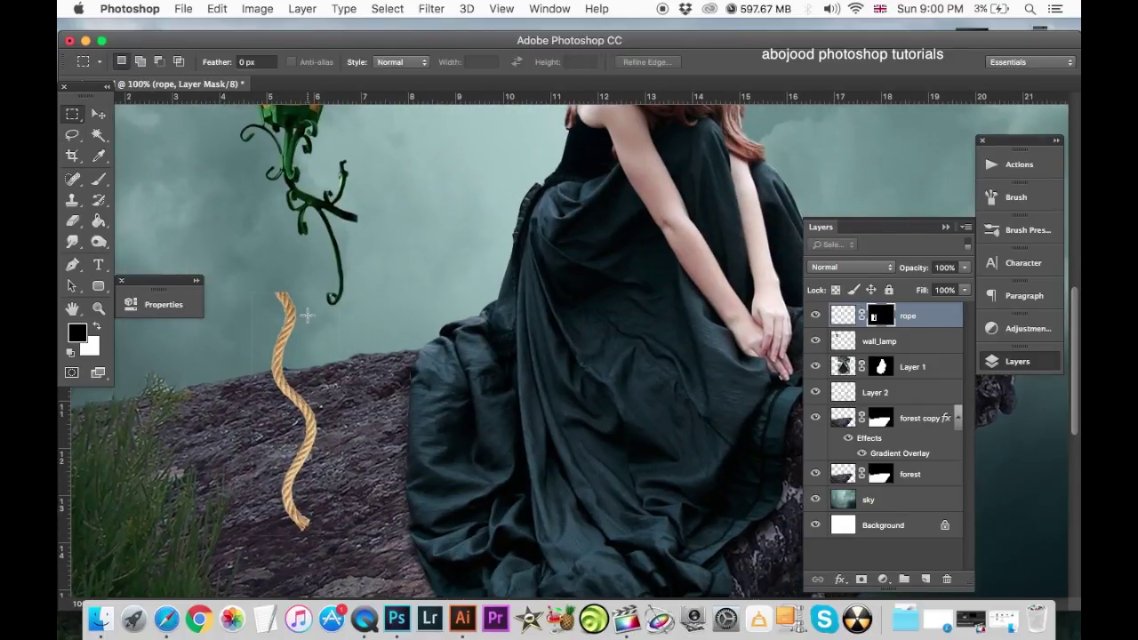
pyautogui.moveTo(312, 295); pyautogui.dragTo(263, 534)
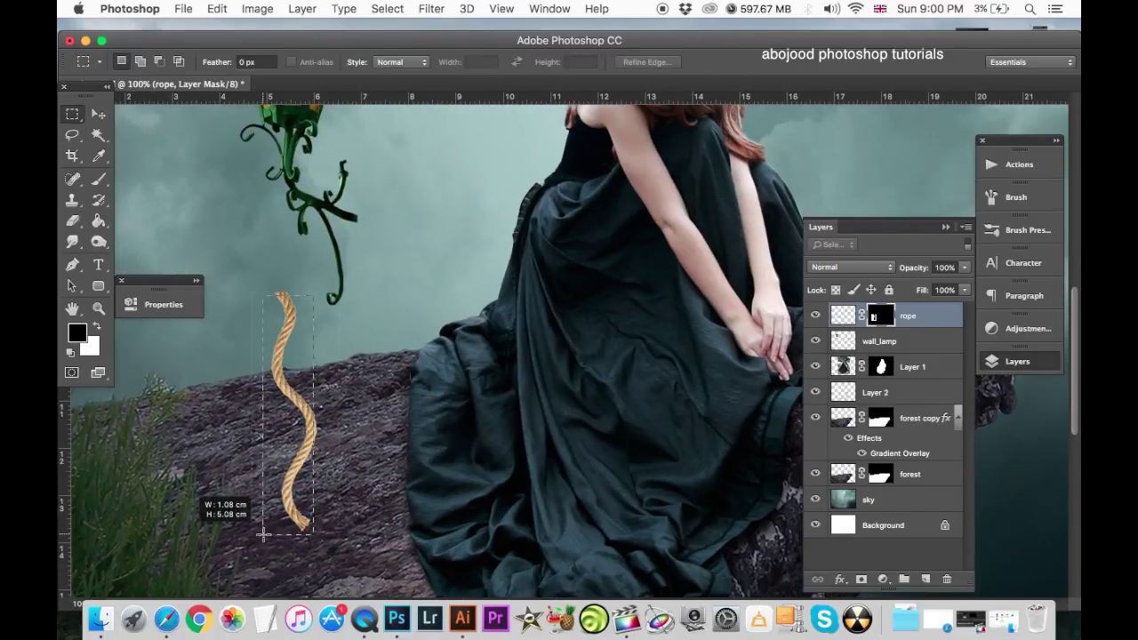
pyautogui.hotkey('ctrl', 'BackSpace')
pyautogui.hotkey('ctrl', 'd')
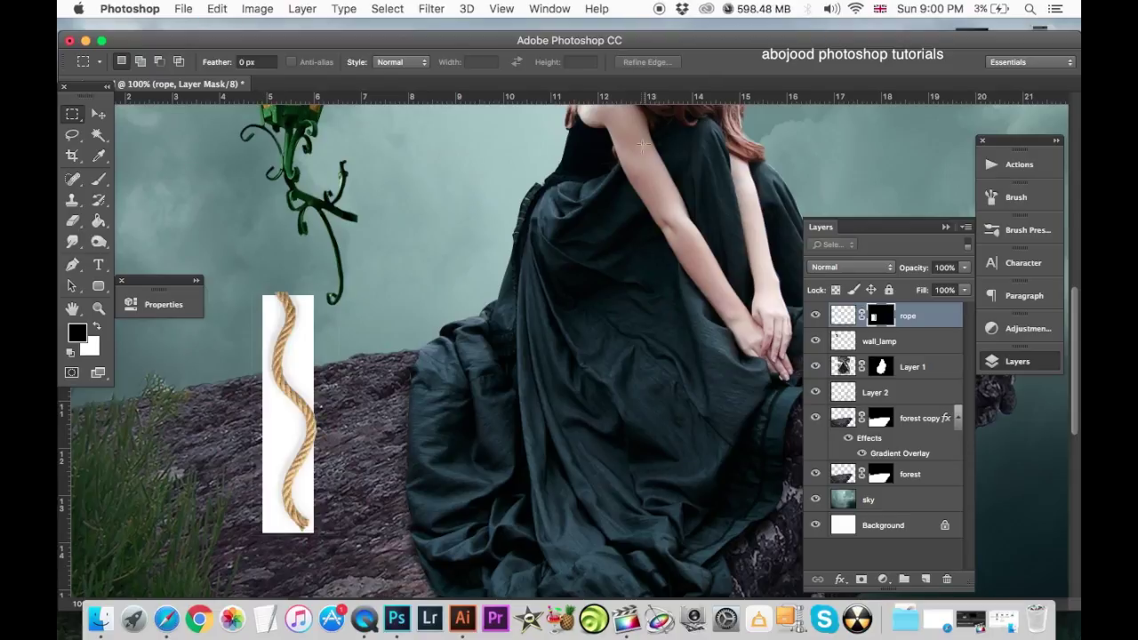
pyautogui.hotkey('ctrl', 'alt', 'z')
pyautogui.hotkey('ctrl', 'alt', 'z')
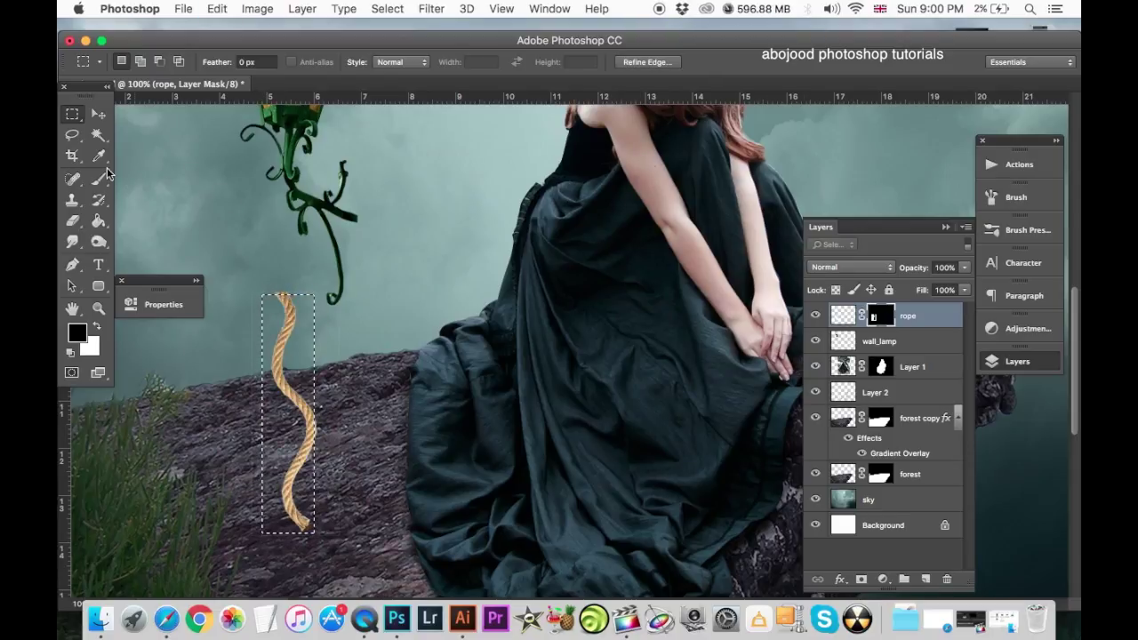
pyautogui.click(100, 178)
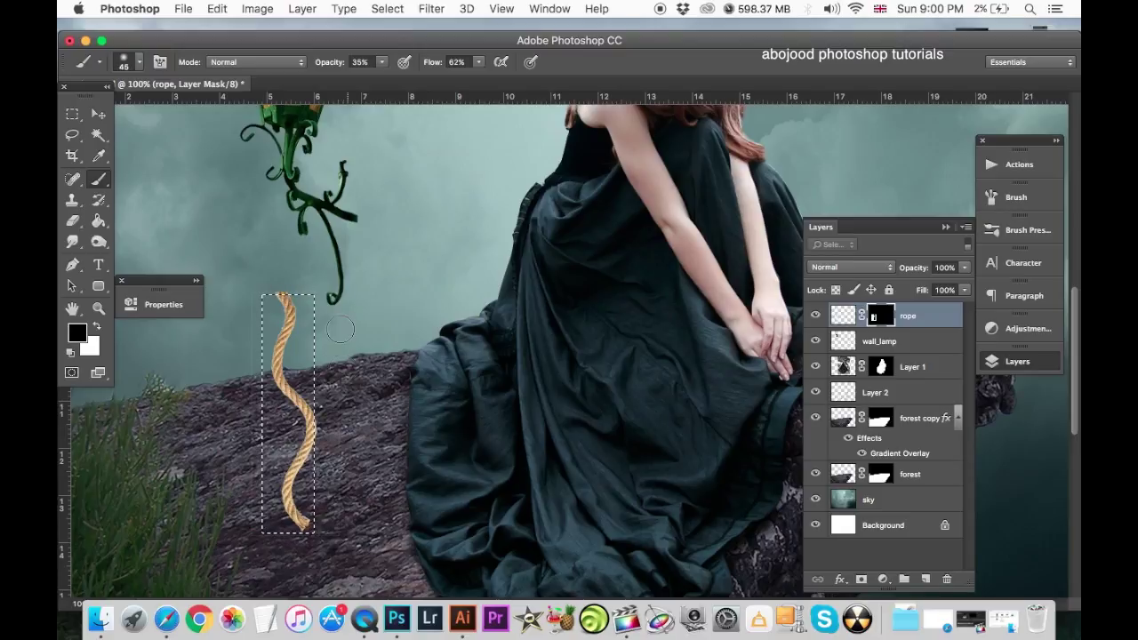
pyautogui.press('0')
pyautogui.hotkey('shift', '0')
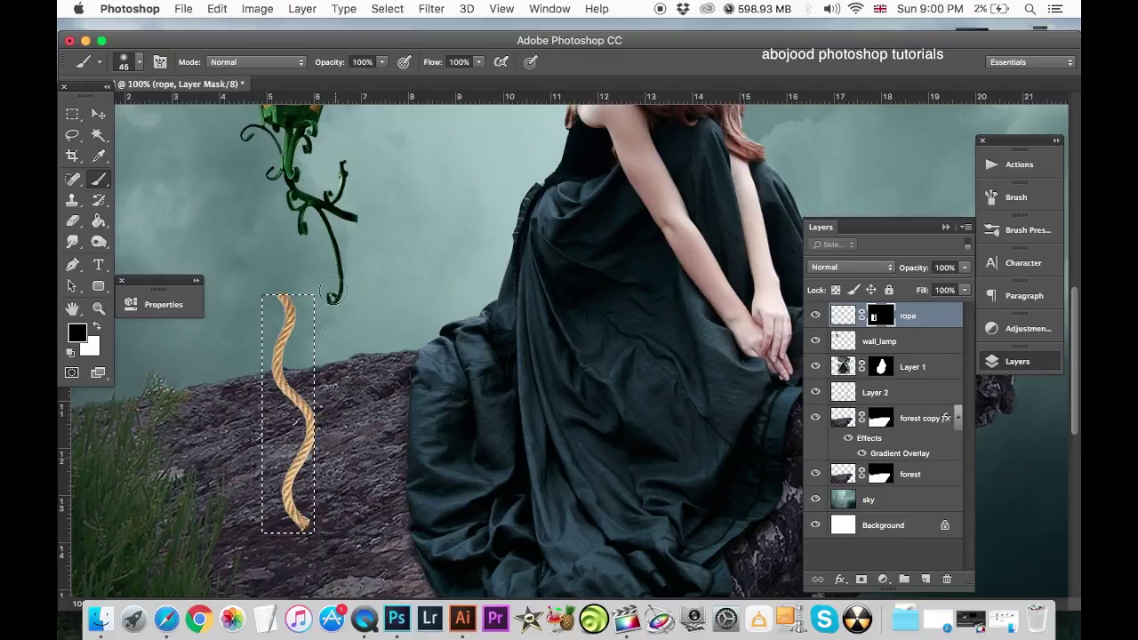
pyautogui.hotkey('ctrl', 'd')
# Hang the rope from the lamp's hook and move its layer beneath wall_lamp.
pyautogui.press('v')
pyautogui.moveTo(298, 320); pyautogui.dragTo(413, 192)
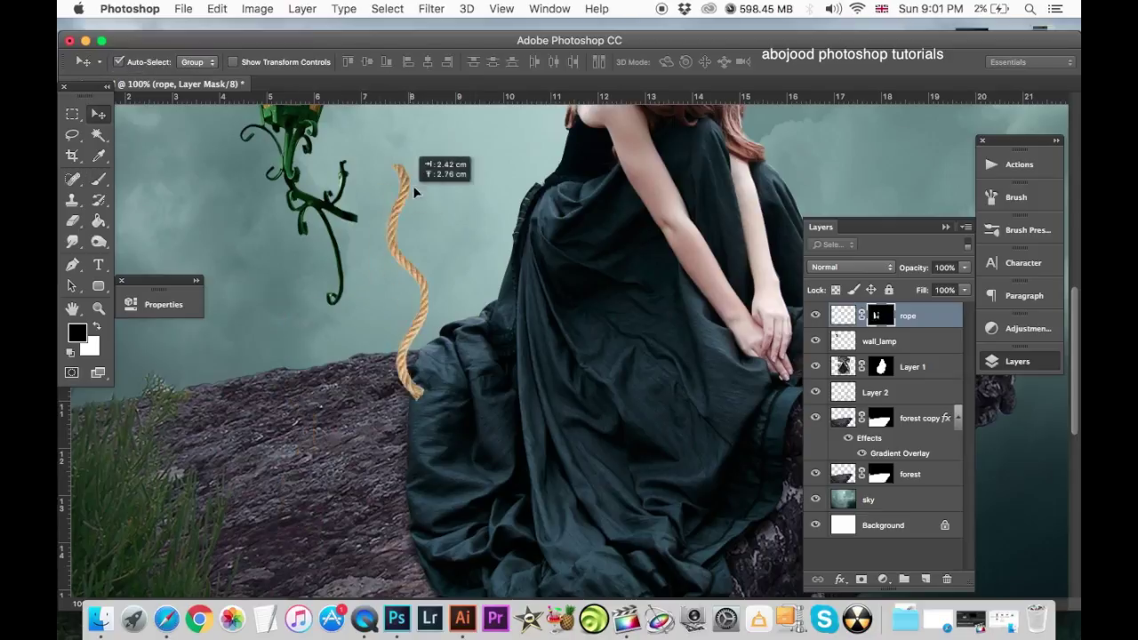
pyautogui.hotkey('ctrl', '-')
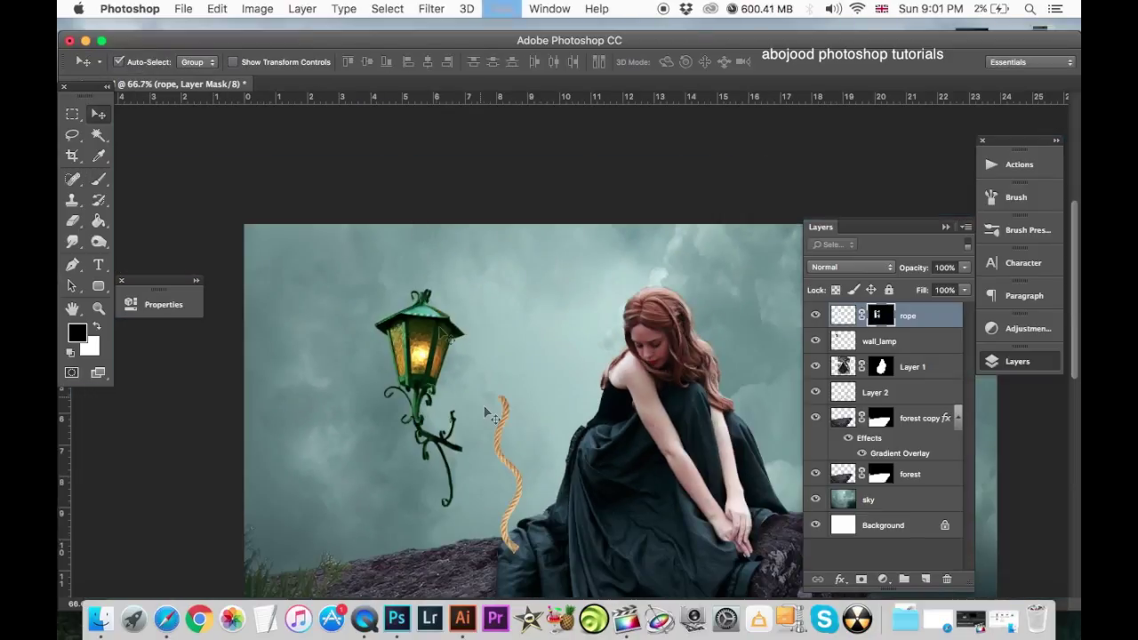
pyautogui.moveTo(494, 402)
pyautogui.mouseDown()
pyautogui.moveTo(439, 173)
pyautogui.moveTo(695, 394)
pyautogui.mouseUp()
pyautogui.hotkey('ctrl', '+')
pyautogui.hotkey('ctrl', '+')
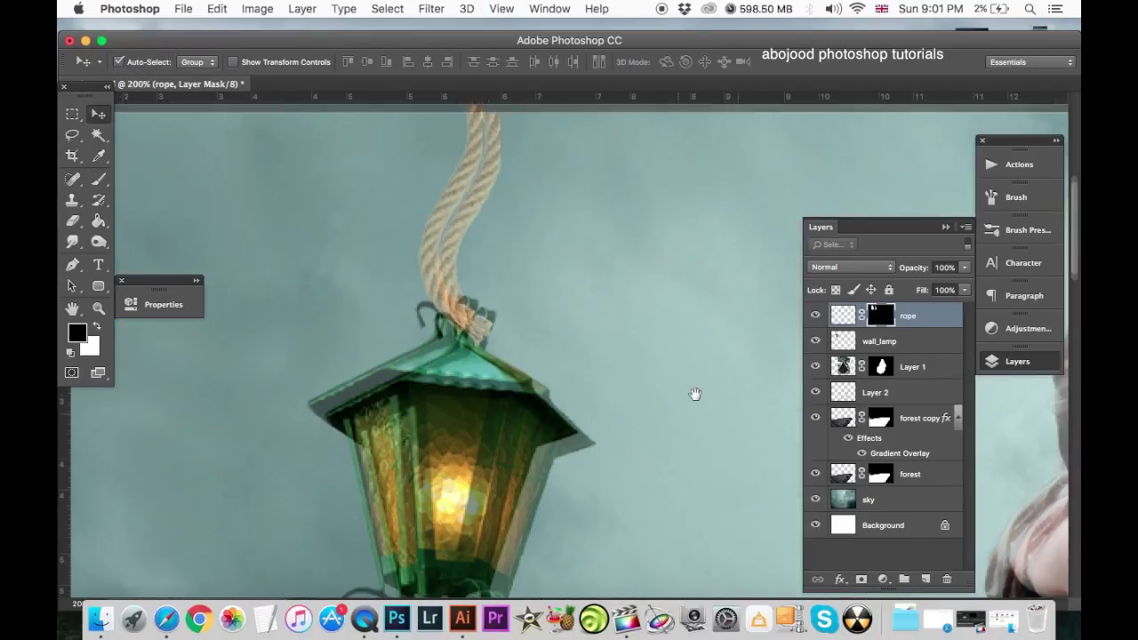
pyautogui.moveTo(462, 235); pyautogui.dragTo(462, 266)
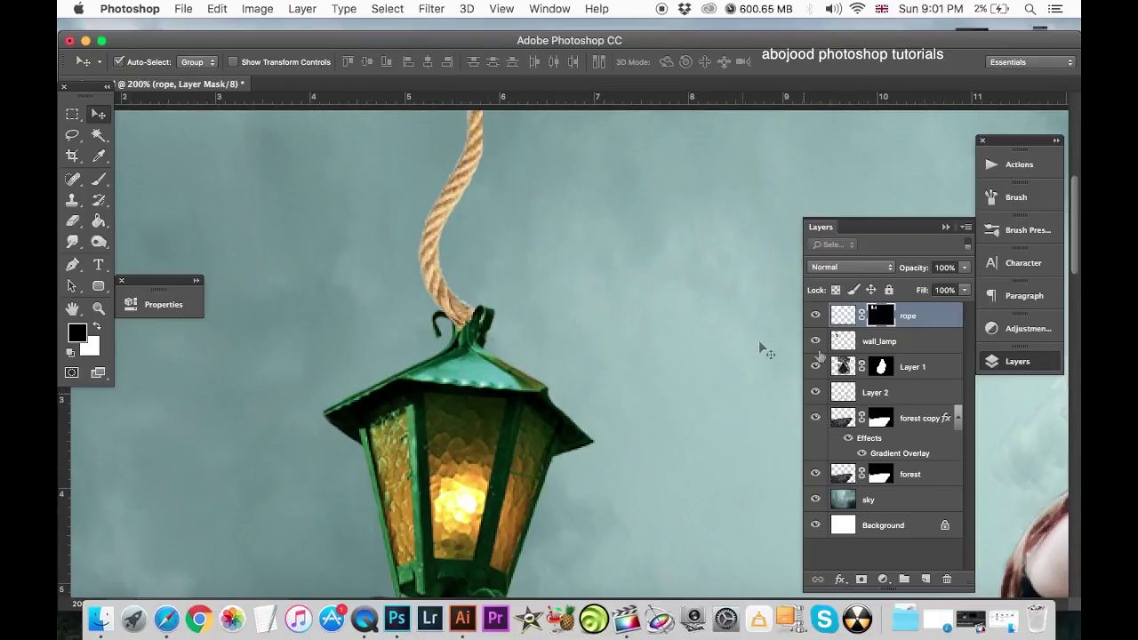
pyautogui.moveTo(839, 330); pyautogui.dragTo(840, 352)
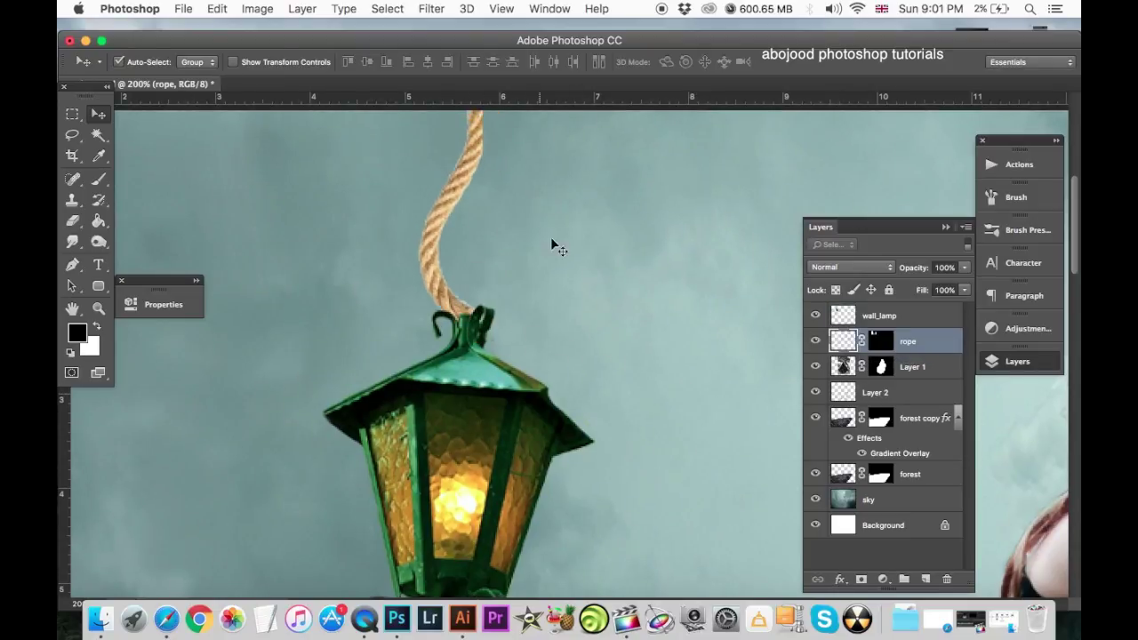
# Tilt the rope by about 0.75° with Free Transform.
pyautogui.hotkey('ctrl', 't')
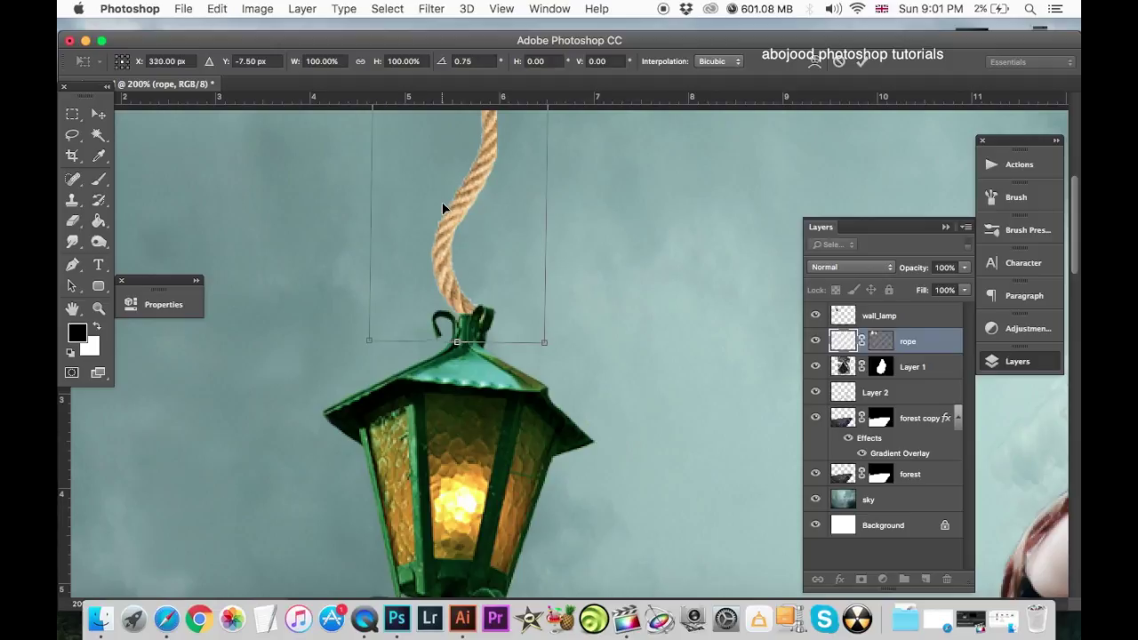
pyautogui.press('Return')
pyautogui.hotkey('ctrl', '-')
pyautogui.hotkey('ctrl', '-')
pyautogui.hotkey('ctrl', '-')
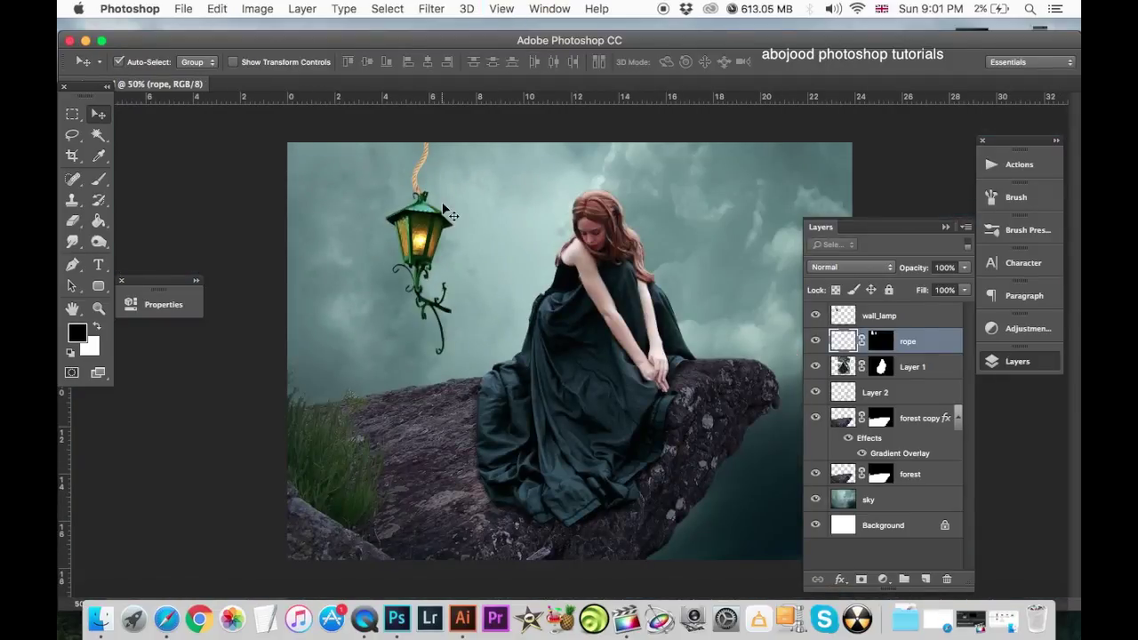
pyautogui.hotkey('ctrl', '+')
pyautogui.hotkey('ctrl', '+')
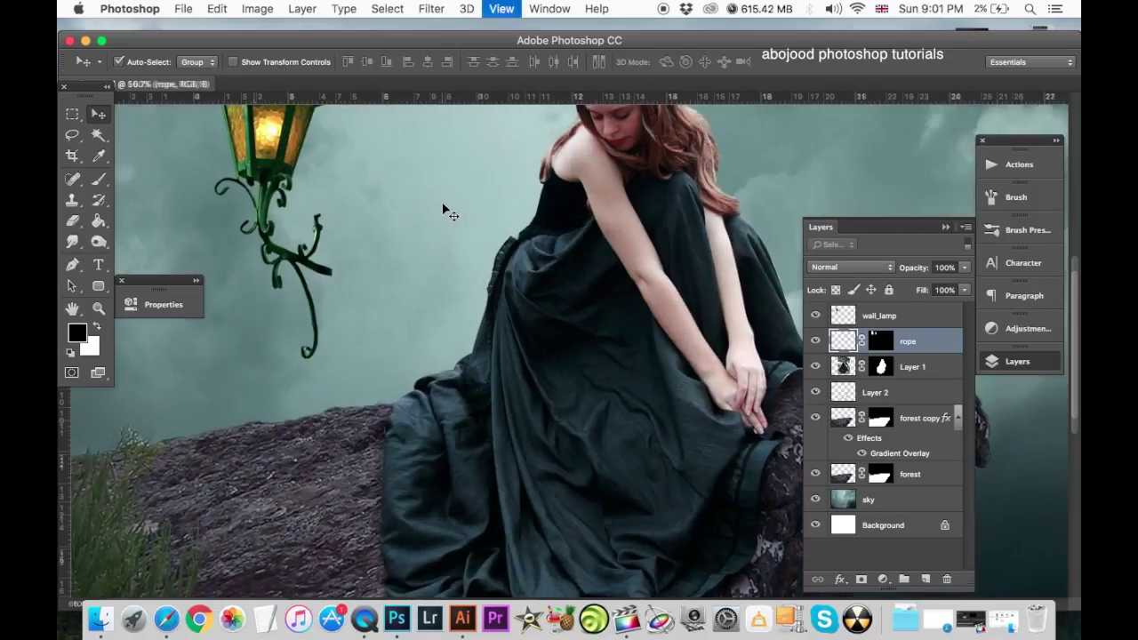
pyautogui.hotkey('ctrl', '+')
pyautogui.scroll(5, 543, 359)
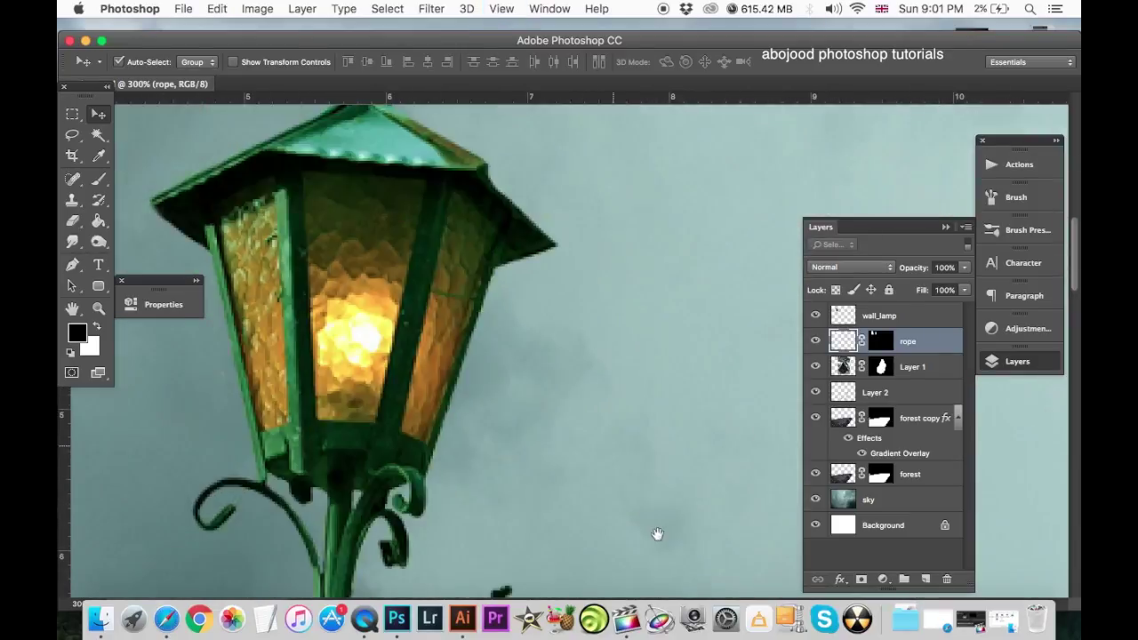
pyautogui.scroll(5, 544, 359)
pyautogui.scroll(5, 543, 359)
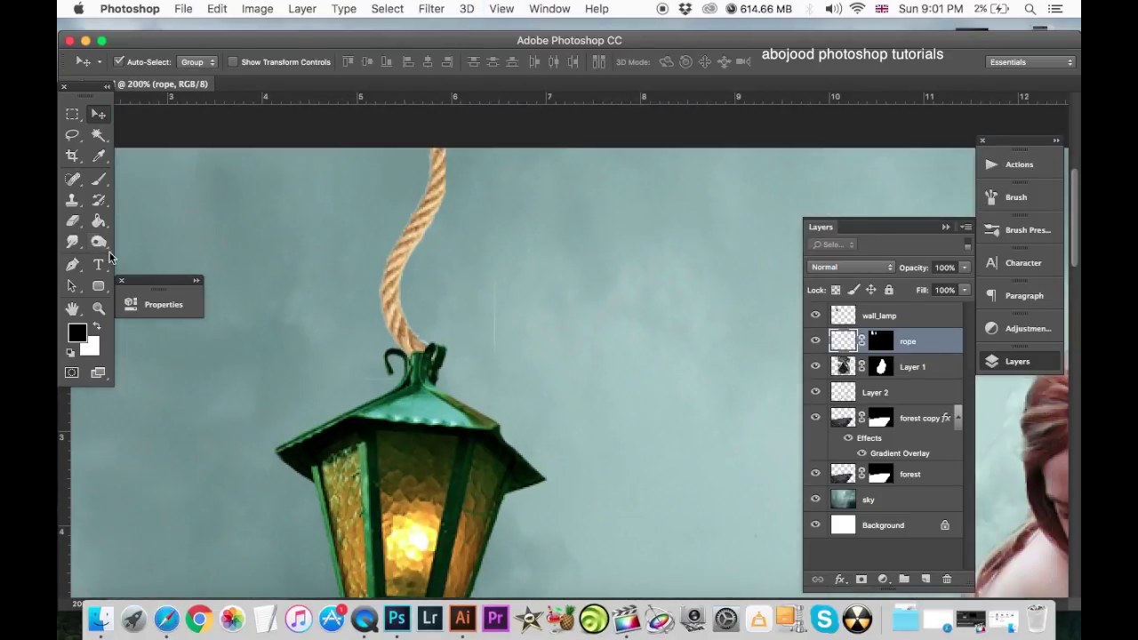
# Thin the rope's upper part by painting black on its layer mask.
pyautogui.click(880, 340)
pyautogui.click(99, 179)
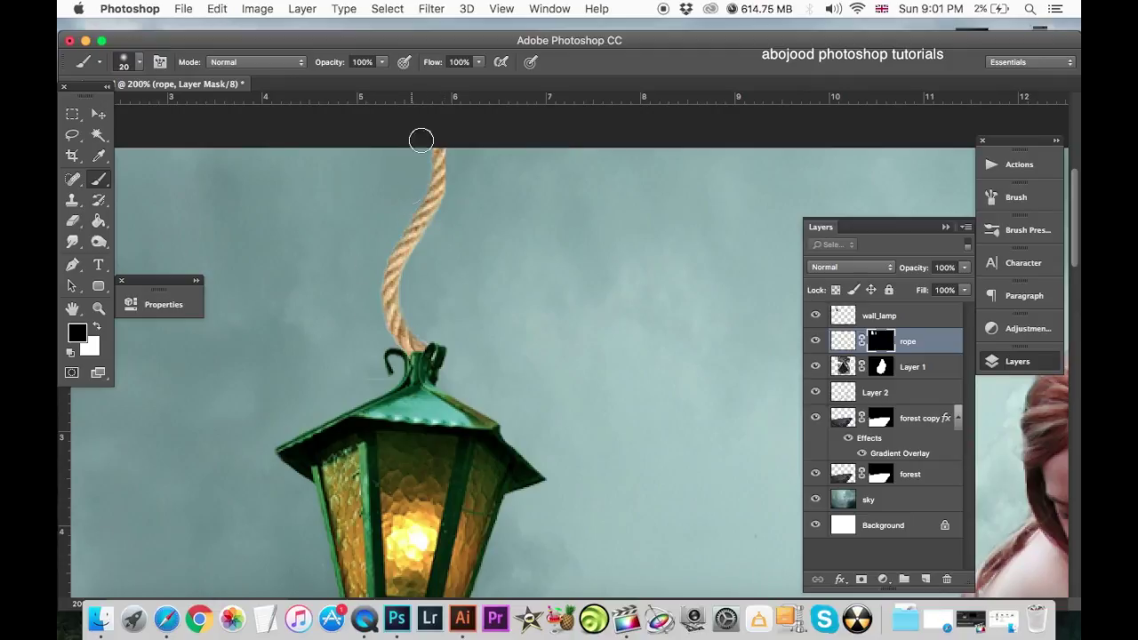
pyautogui.moveTo(421, 140); pyautogui.dragTo(451, 197)
pyautogui.moveTo(421, 264); pyautogui.dragTo(419, 315)
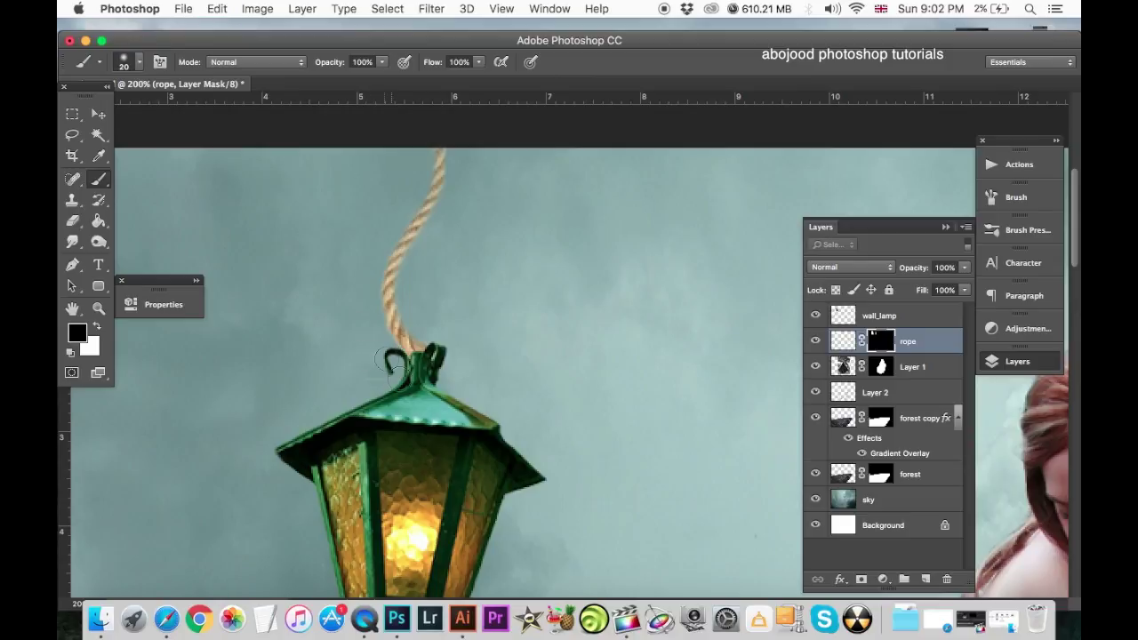
pyautogui.press('super+minus')
pyautogui.press('super+minus')
pyautogui.press('super+minus')
pyautogui.press('super+minus')
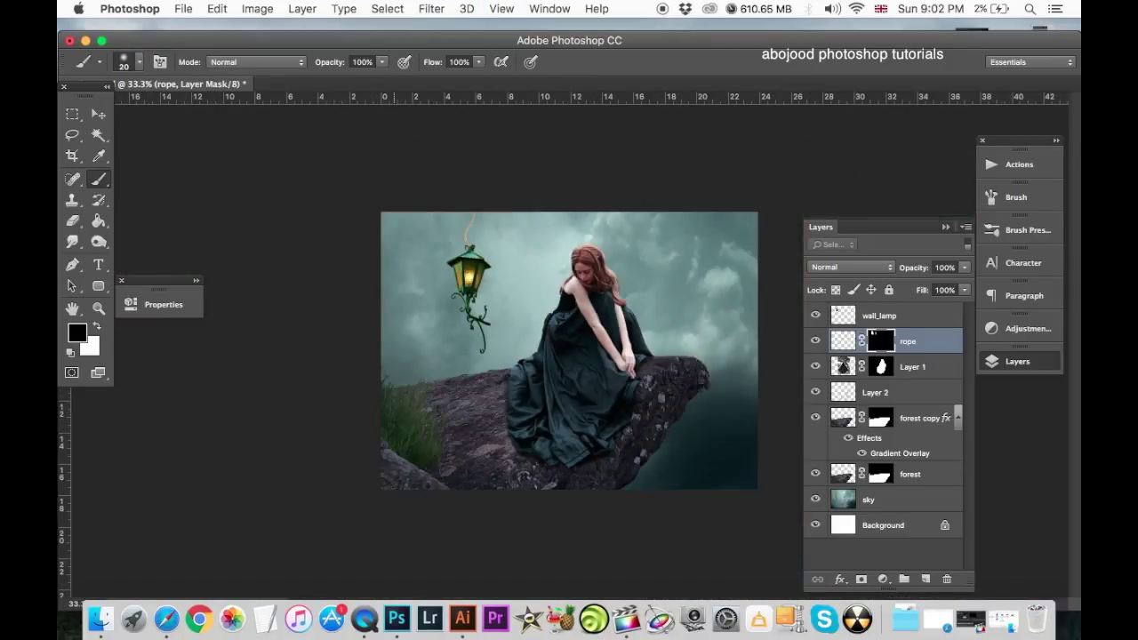
pyautogui.press('super+plus')
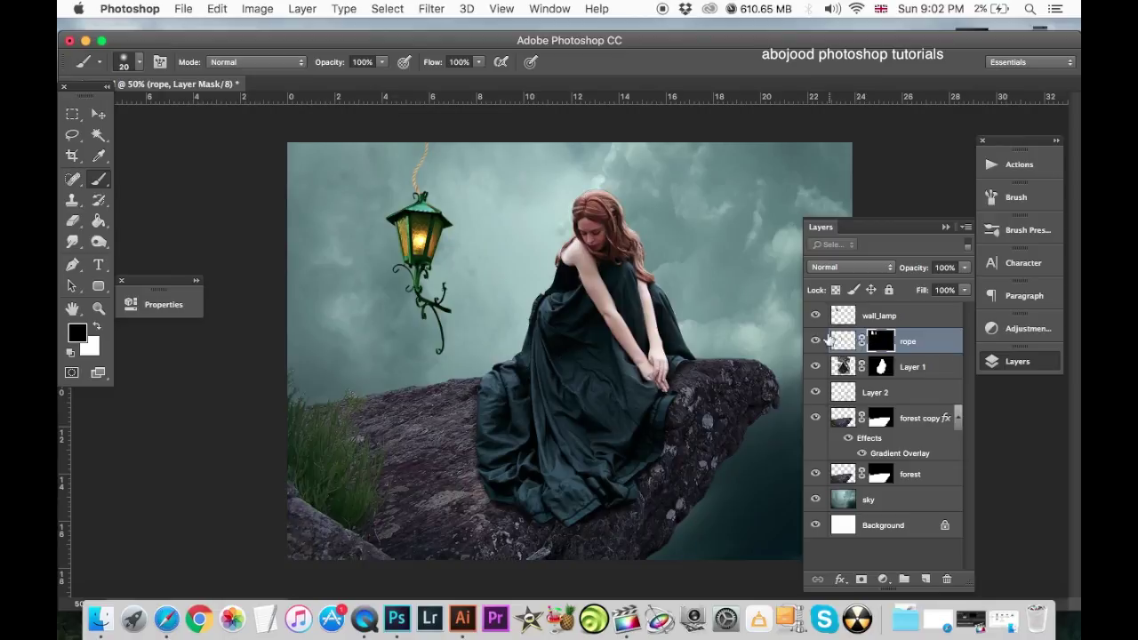
pyautogui.hotkey('alt', ']')
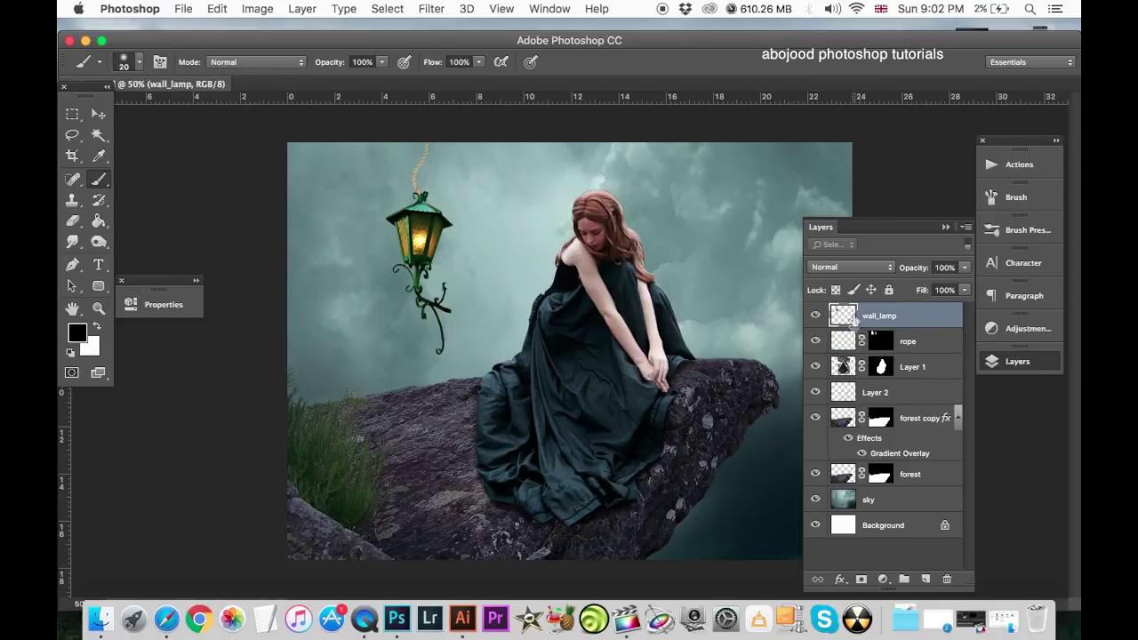
# Add a new layer above wall_lamp, with the foreground colour sampled from the lantern's light.
pyautogui.click(926, 580)
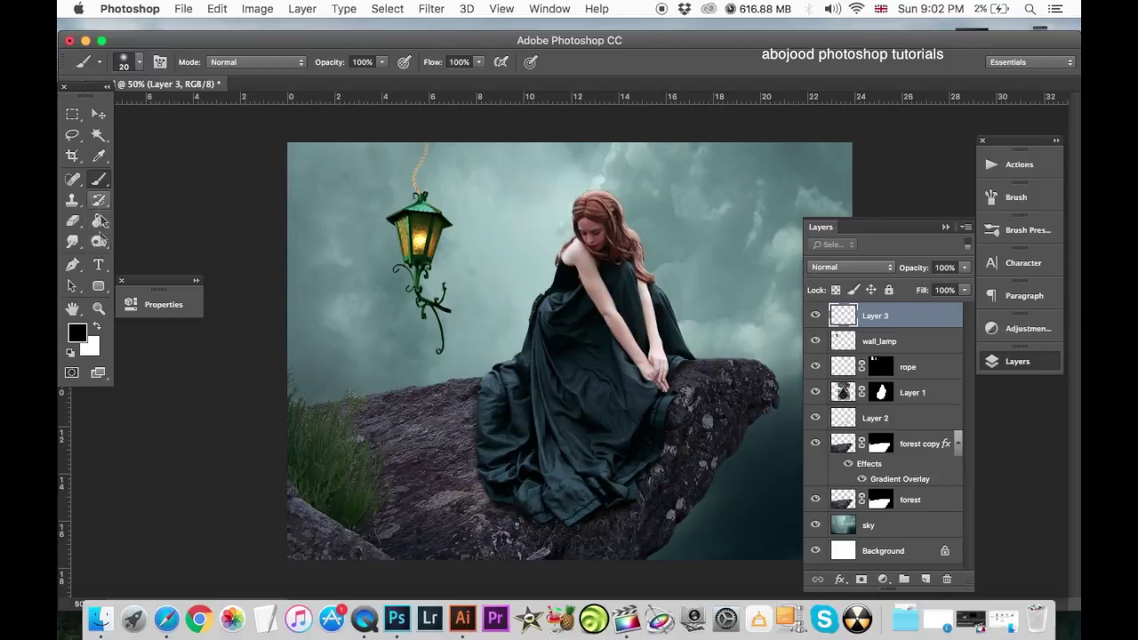
pyautogui.moveTo(98, 220); pyautogui.dragTo(160, 217)
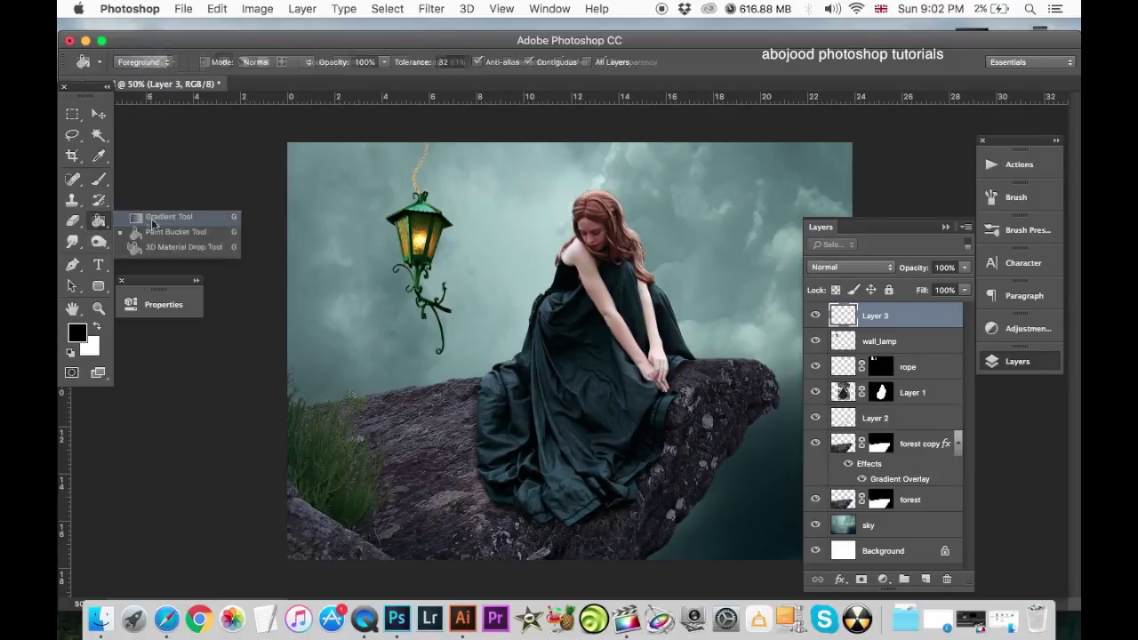
pyautogui.click(80, 334)
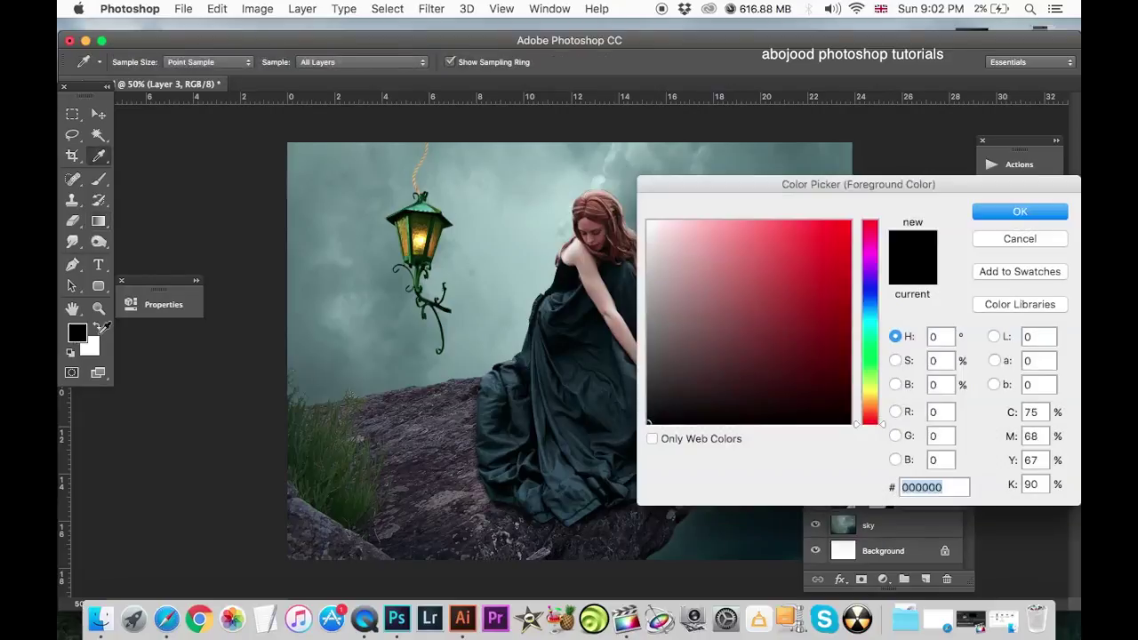
pyautogui.click(423, 241)
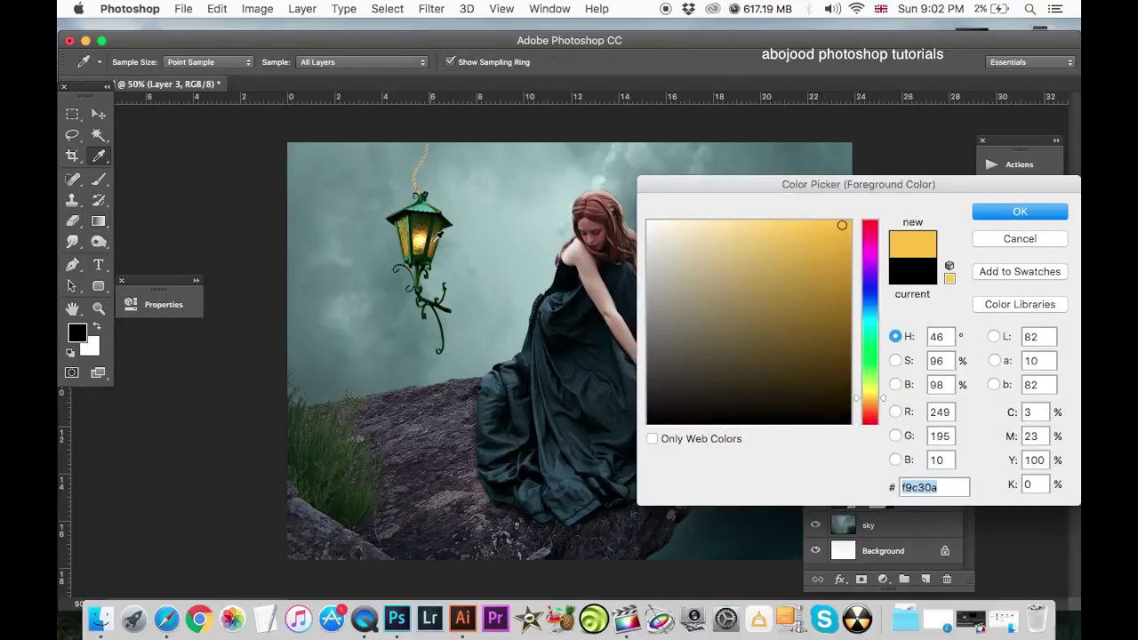
pyautogui.moveTo(438, 234); pyautogui.dragTo(418, 240)
pyautogui.click(1018, 214)
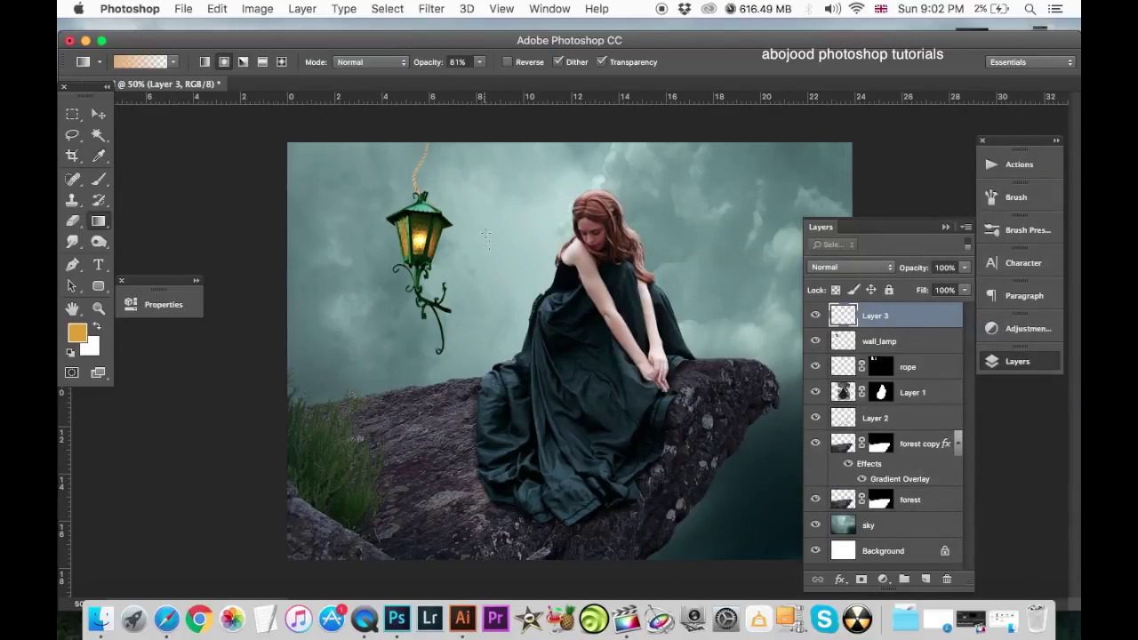
pyautogui.moveTo(531, 348); pyautogui.dragTo(528, 355)
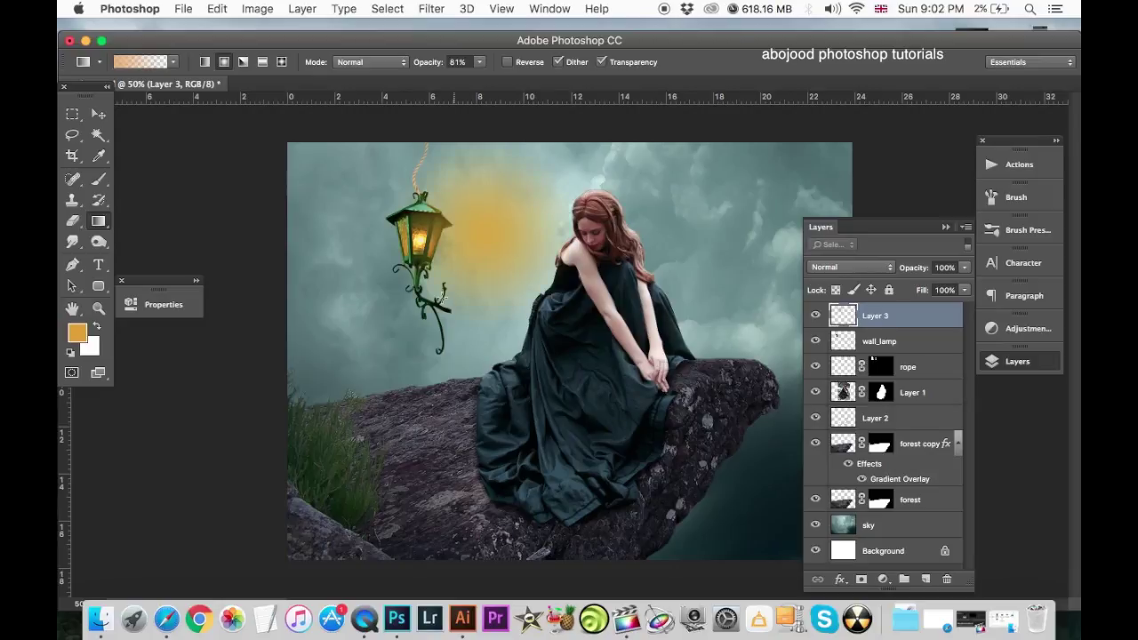
pyautogui.hotkey('ctrl', 'z')
pyautogui.hotkey('ctrl', 'z')
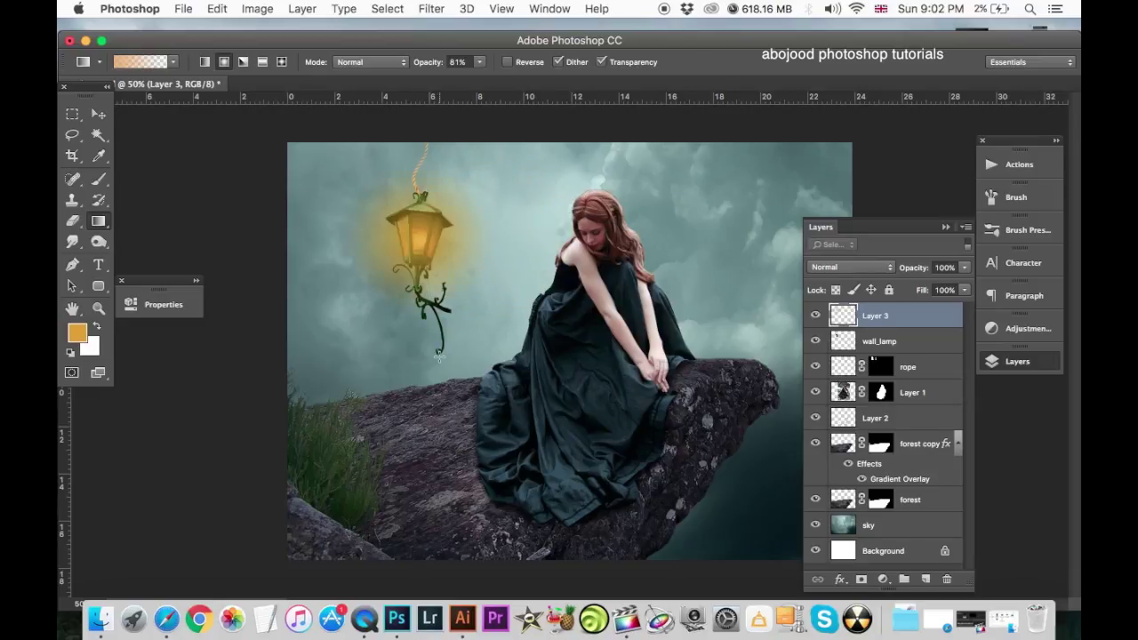
# Blend Layer 3 as Color Dodge, shrink it to about 71%, and duplicate it as Layer 3 copy.
pyautogui.click(864, 268)
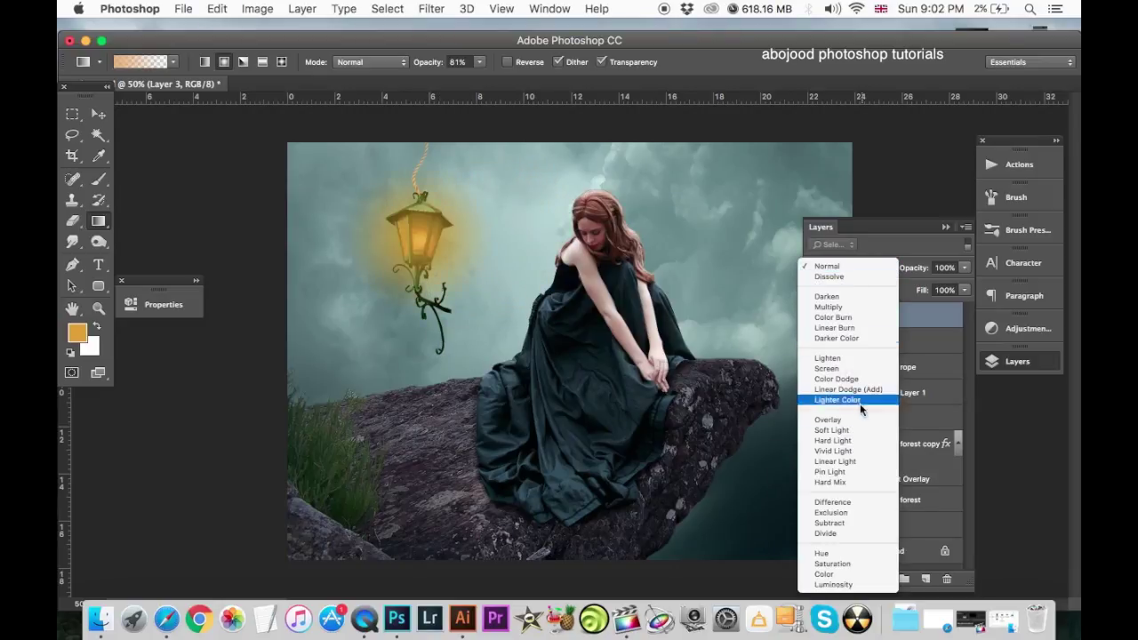
pyautogui.click(865, 382)
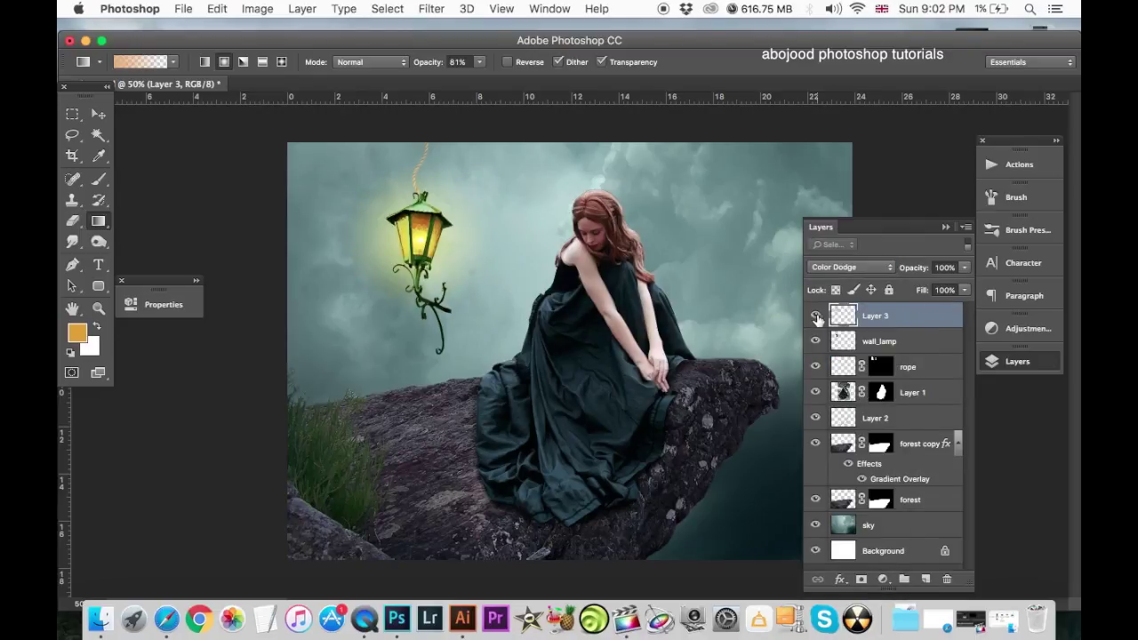
pyautogui.hotkey('ctrl', 't')
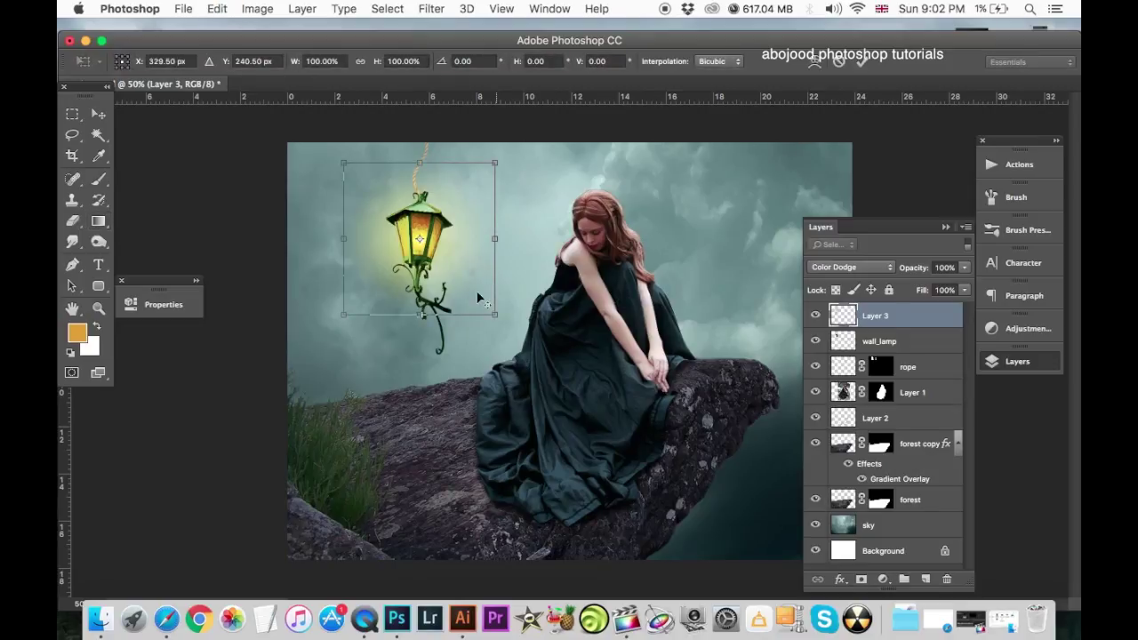
pyautogui.moveTo(494, 313); pyautogui.dragTo(474, 293)
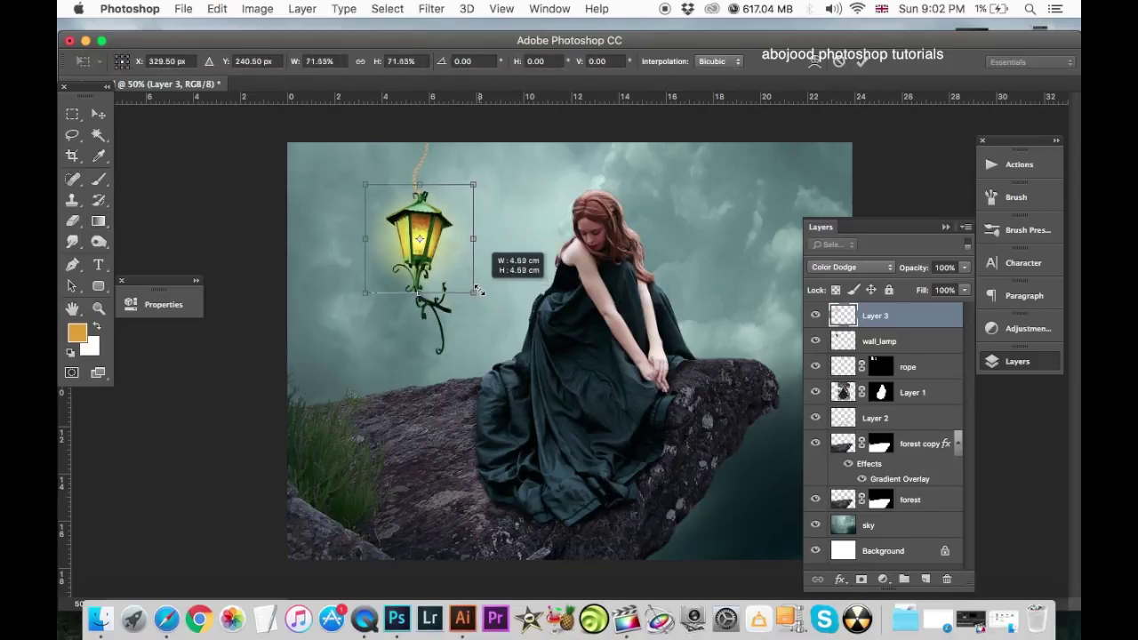
pyautogui.press('Return')
pyautogui.press('g')
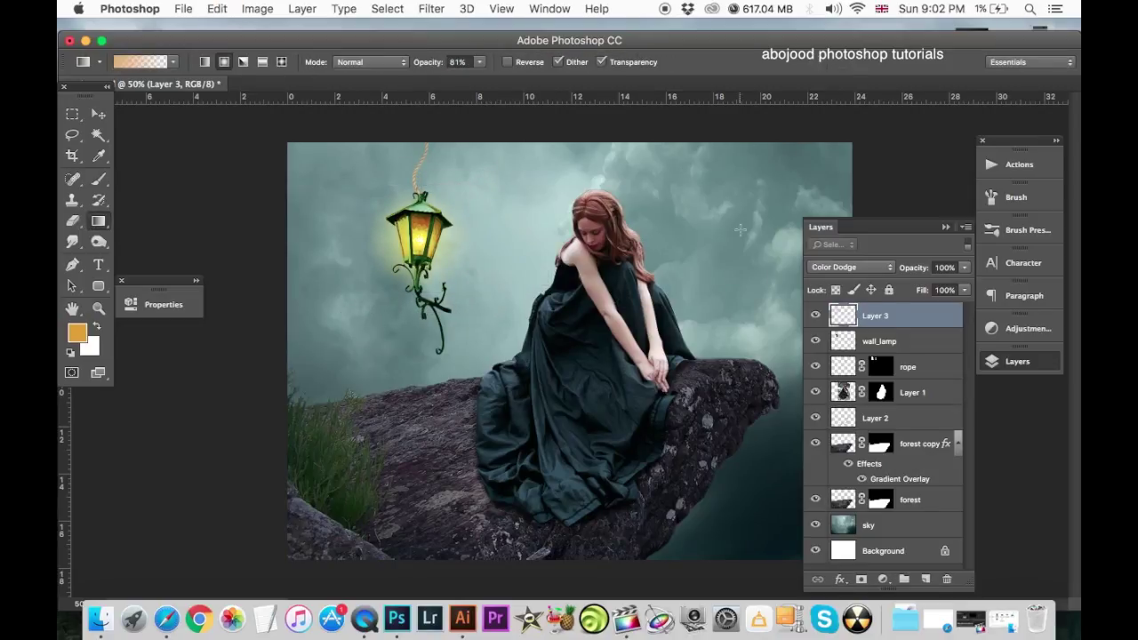
pyautogui.moveTo(843, 316); pyautogui.dragTo(922, 581)
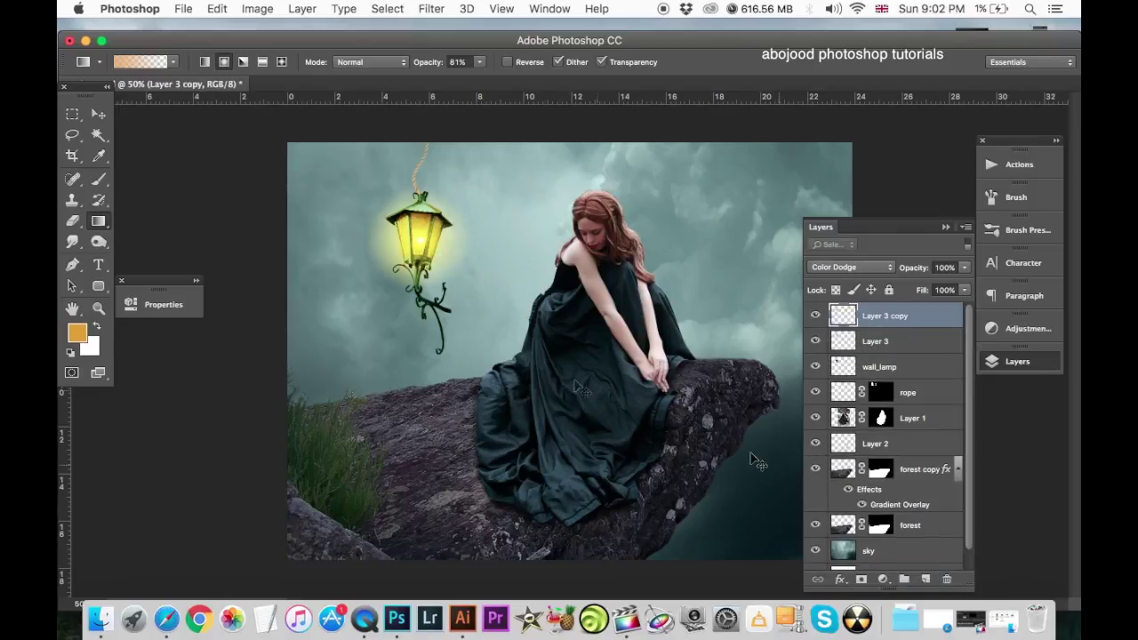
# Enlarge Layer 3 copy to about 146% and lower its opacity to 63%.
pyautogui.hotkey('ctrl', 't')
pyautogui.moveTo(480, 301); pyautogui.dragTo(505, 320)
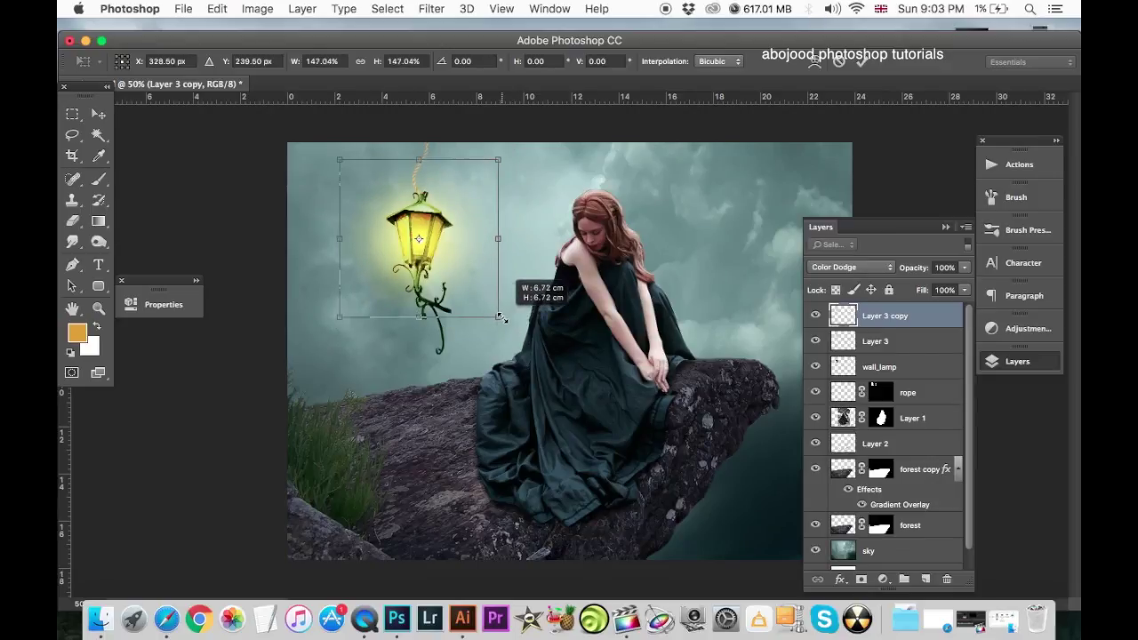
pyautogui.moveTo(505, 319); pyautogui.dragTo(497, 316)
pyautogui.press('Return')
pyautogui.press('g')
pyautogui.moveTo(964, 267); pyautogui.dragTo(944, 285)
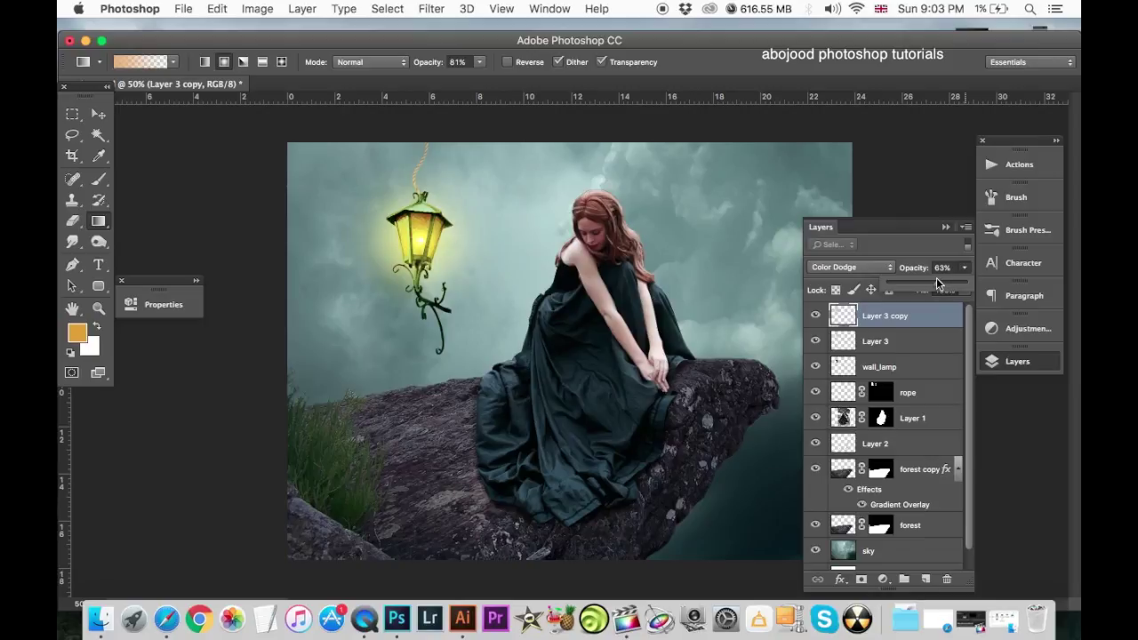
# Scale Layer 3 and Layer 3 copy together to about 81% around the lantern.
pyautogui.keyDown('shift'); pyautogui.click(895, 343); pyautogui.keyUp('shift')
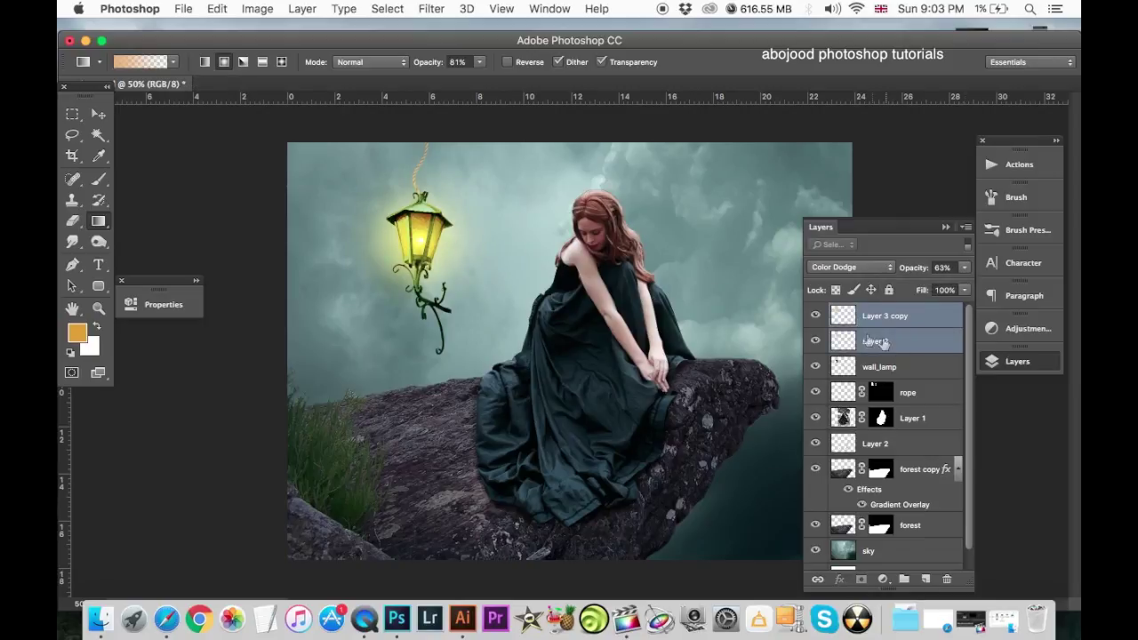
pyautogui.hotkey('ctrl', 't')
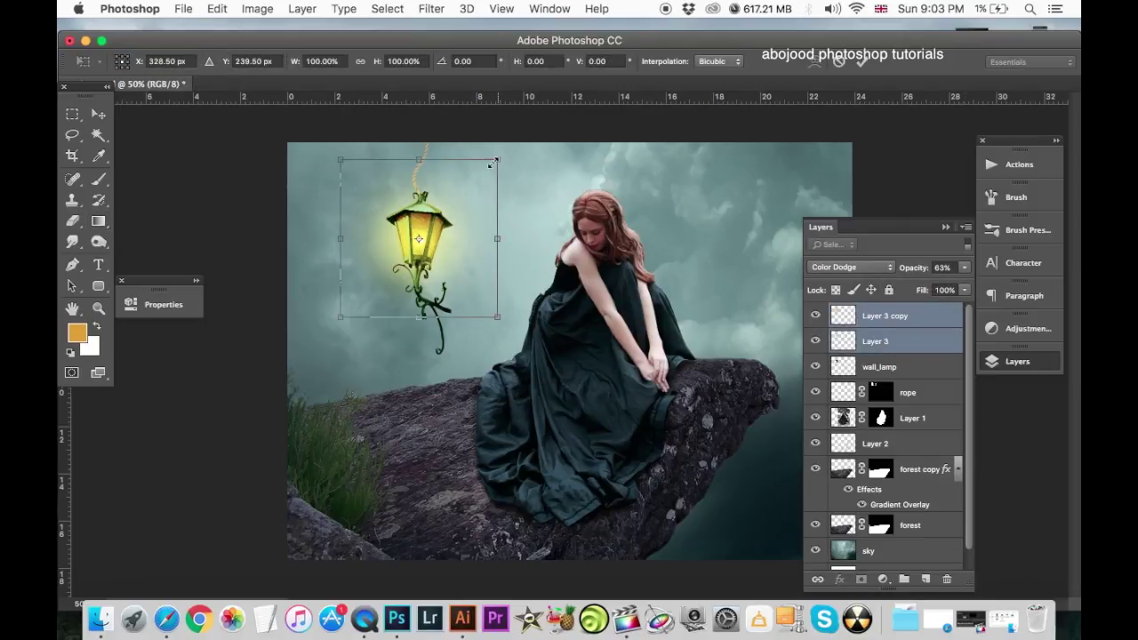
pyautogui.moveTo(496, 162); pyautogui.dragTo(483, 174)
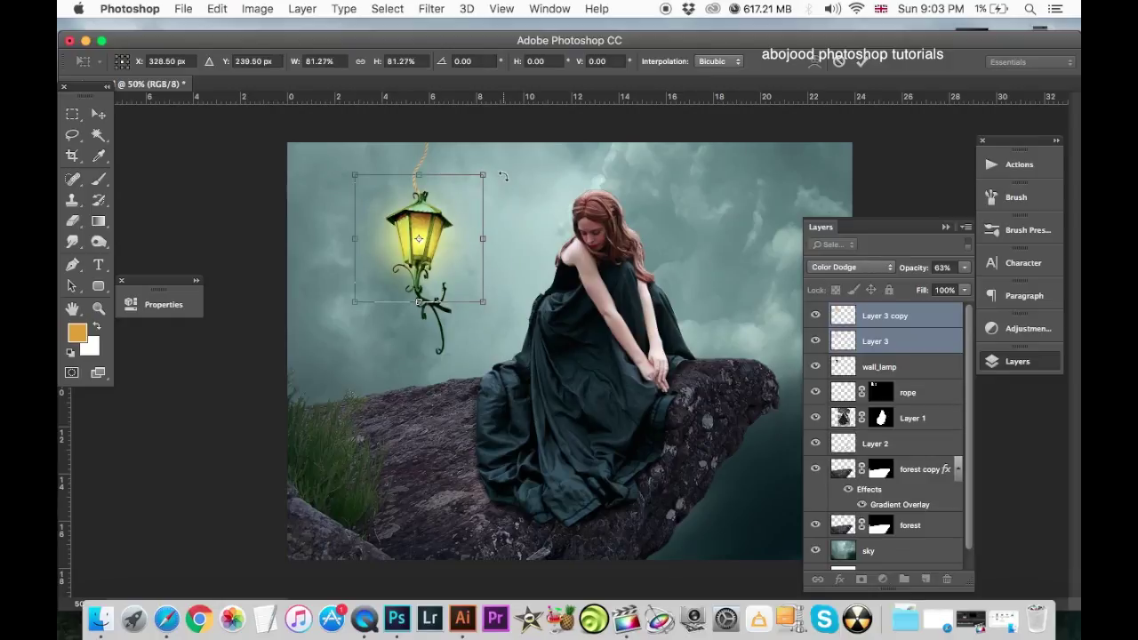
pyautogui.press('Return')
pyautogui.press('g')
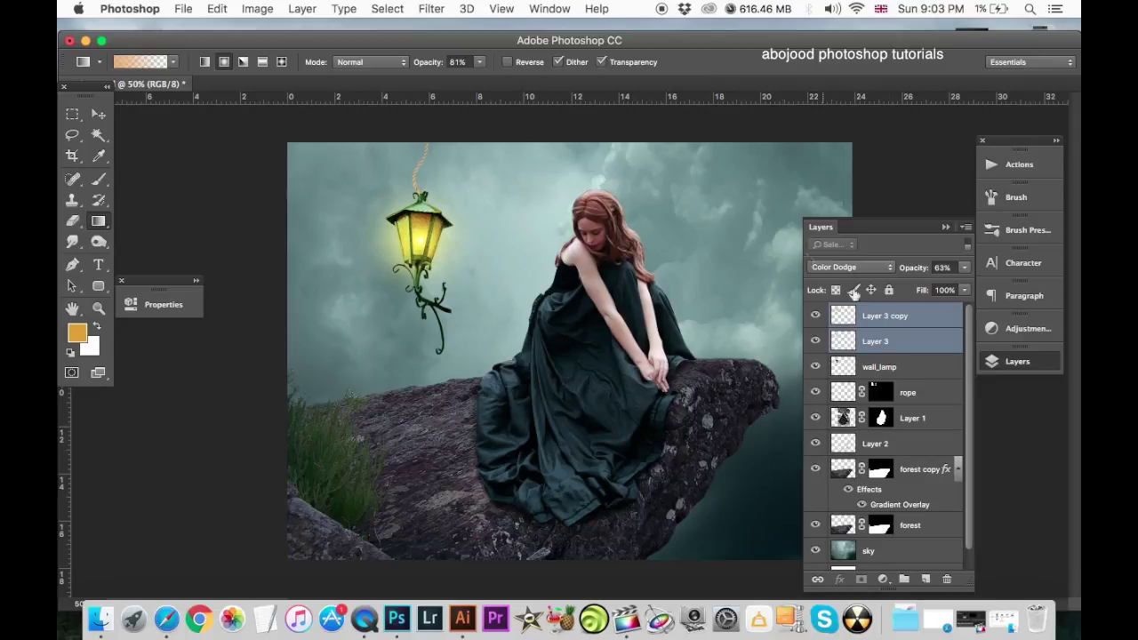
pyautogui.click(914, 366)
pyautogui.click(921, 328)
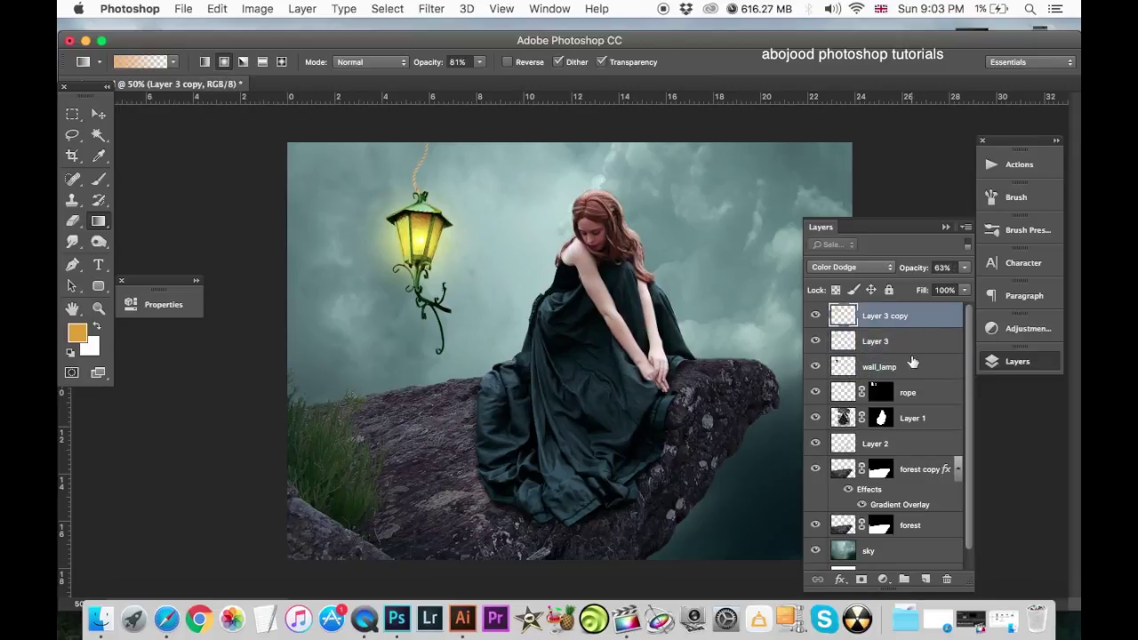
# Sample the lamp's yellow as foreground colour and add a new Layer 4.
pyautogui.click(882, 581)
pyautogui.click(884, 581)
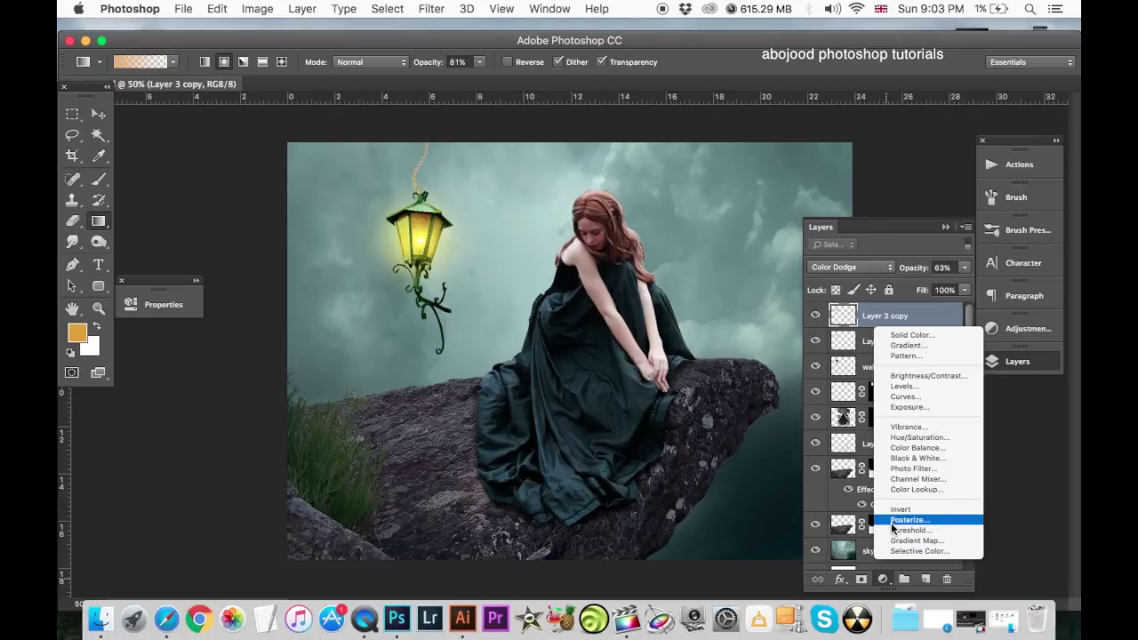
pyautogui.click(469, 241)
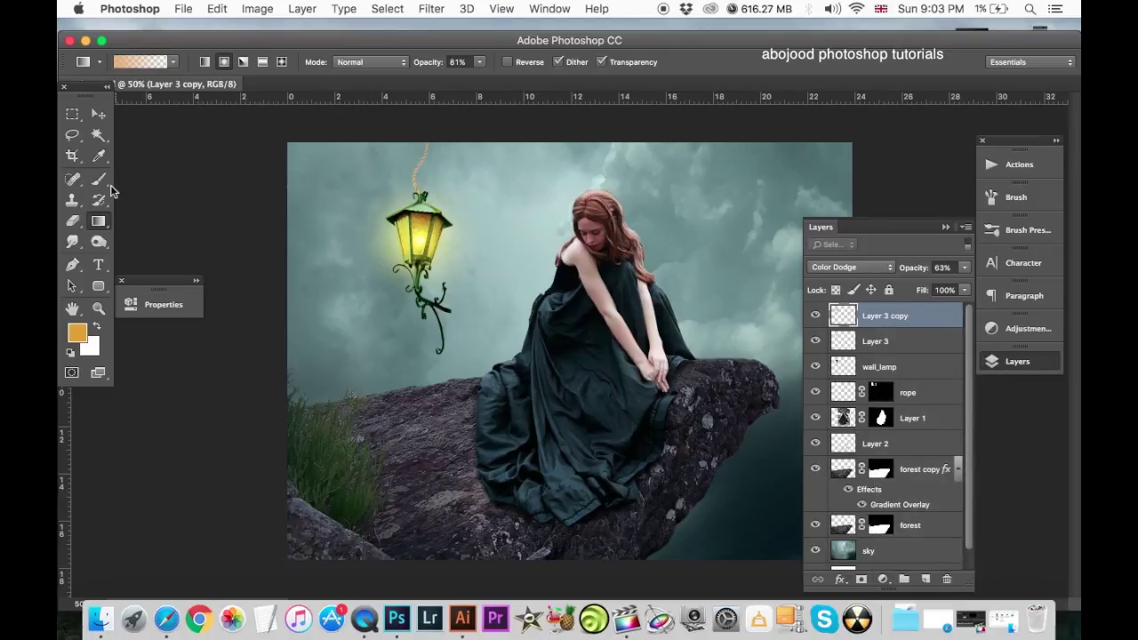
pyautogui.click(98, 156)
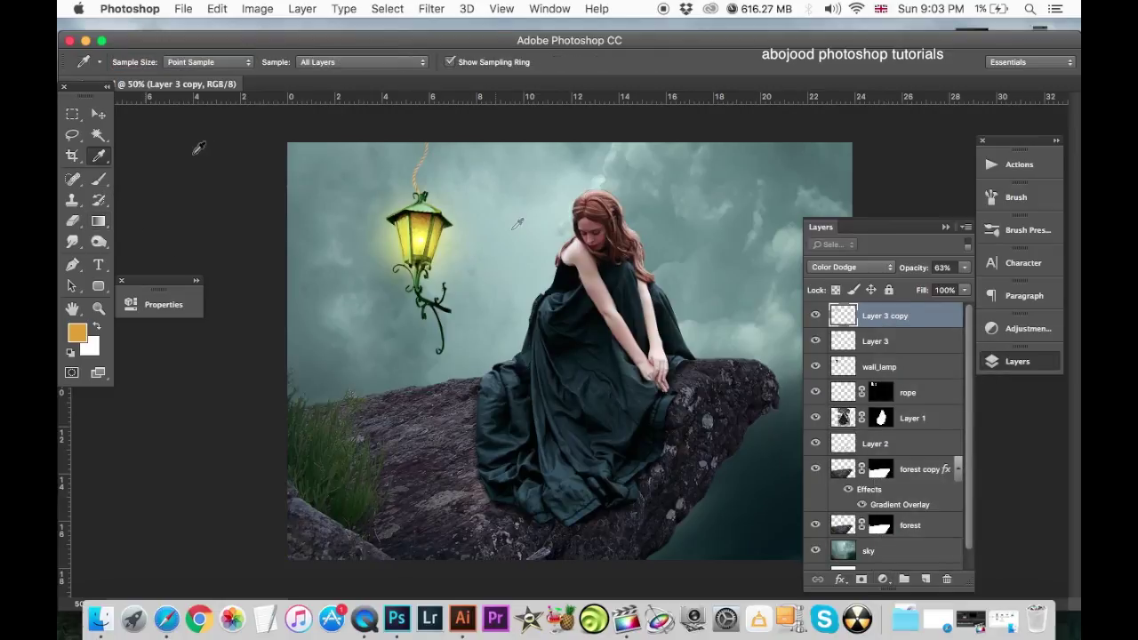
pyautogui.click(427, 227)
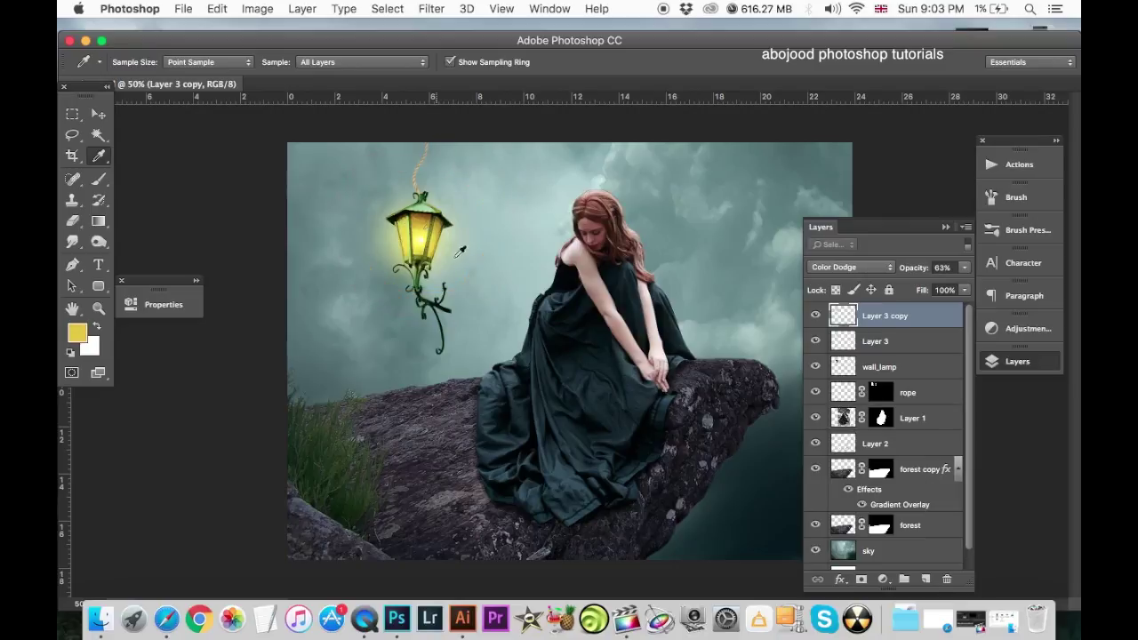
pyautogui.click(925, 580)
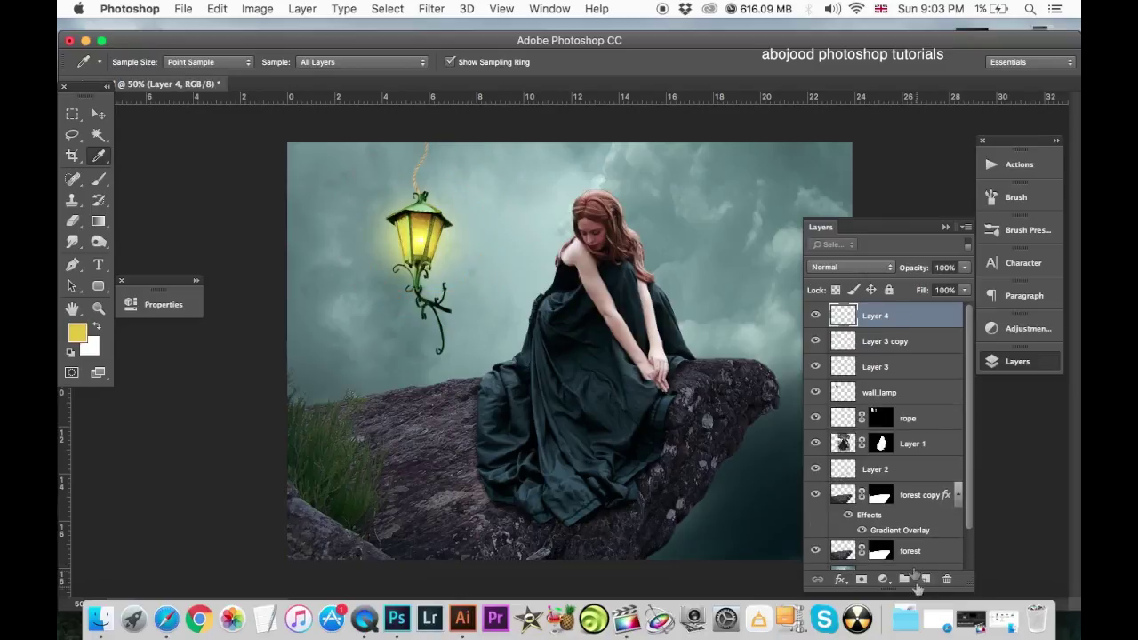
# Set up a 30 px Soft Round brush with about 66% opacity and 64% flow.
pyautogui.click(98, 178)
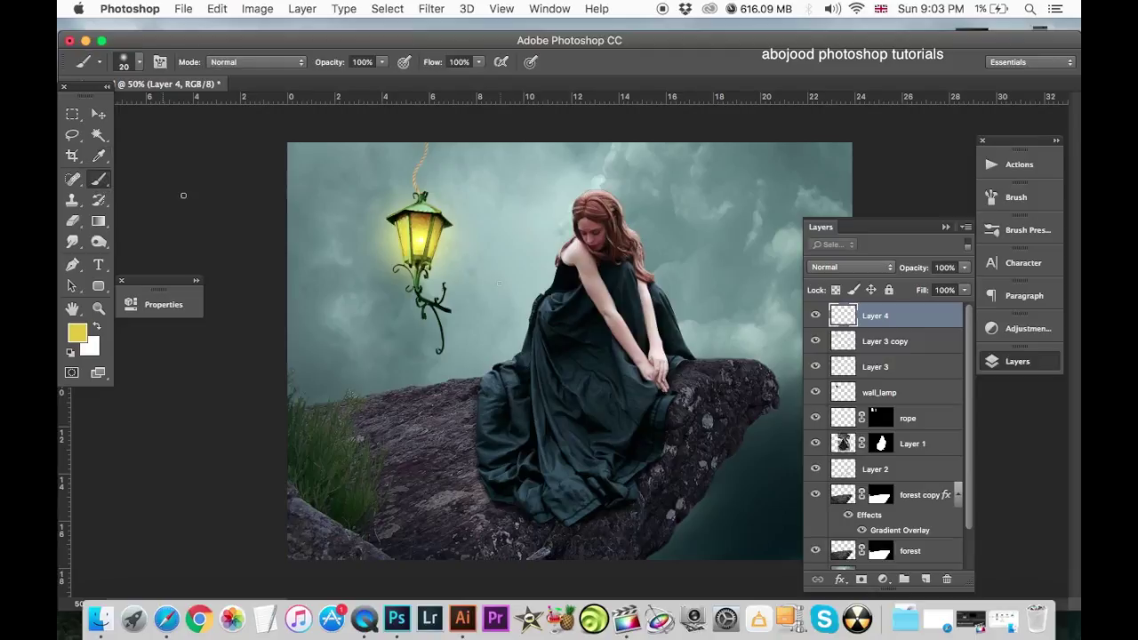
pyautogui.hotkey('ctrl', 'z')
pyautogui.click(124, 62)
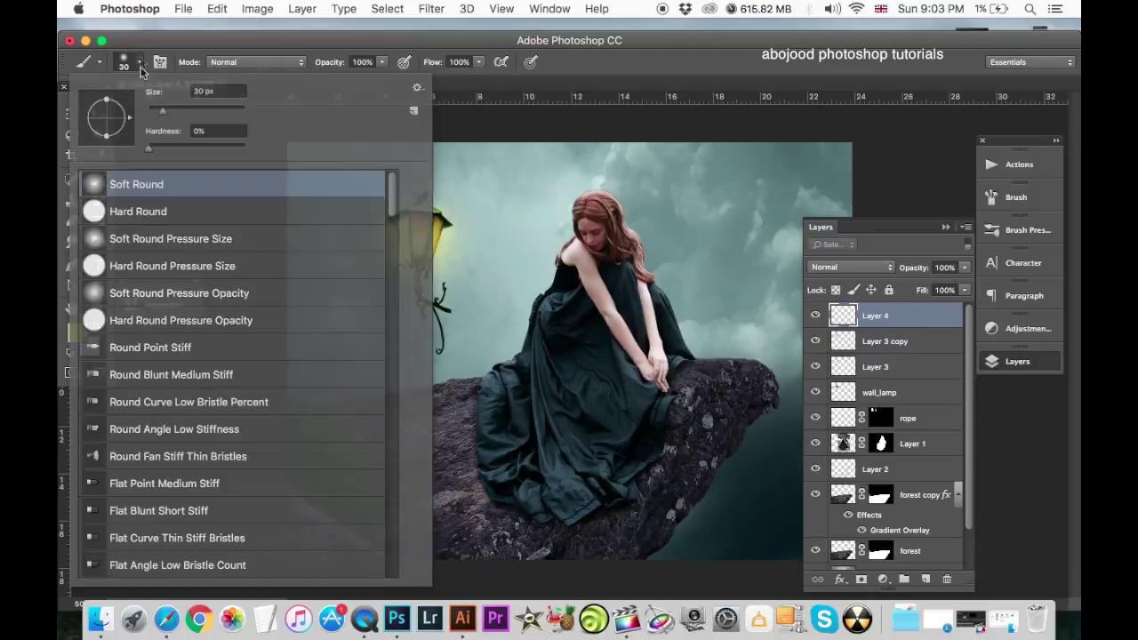
pyautogui.doubleClick(140, 181)
pyautogui.moveTo(383, 61); pyautogui.dragTo(395, 129)
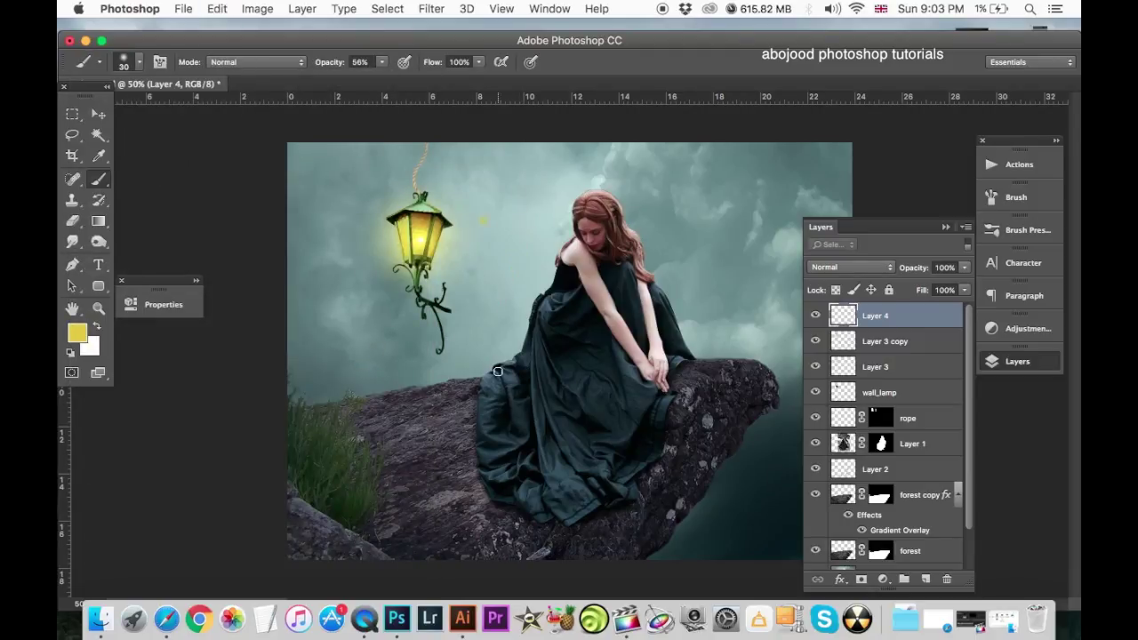
pyautogui.moveTo(478, 62); pyautogui.dragTo(391, 76)
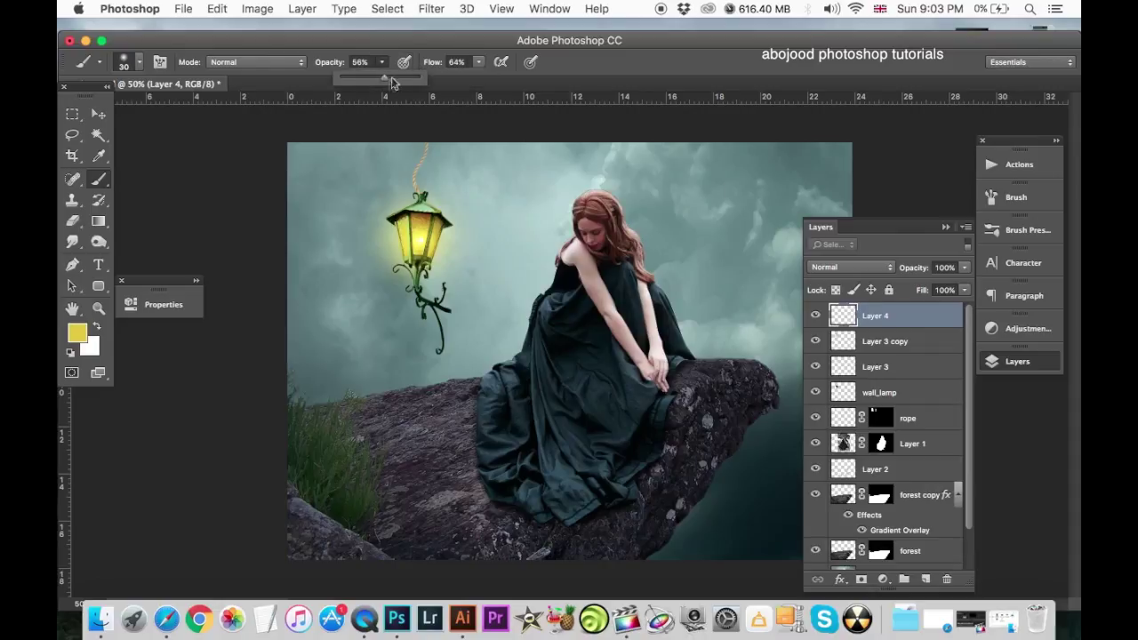
pyautogui.moveTo(511, 217); pyautogui.dragTo(488, 267)
# Paint a soft yellow glow onto the girl's left shoulder.
pyautogui.hotkey('ctrl', 'z')
pyautogui.press('super+plus')
pyautogui.press('super+plus')
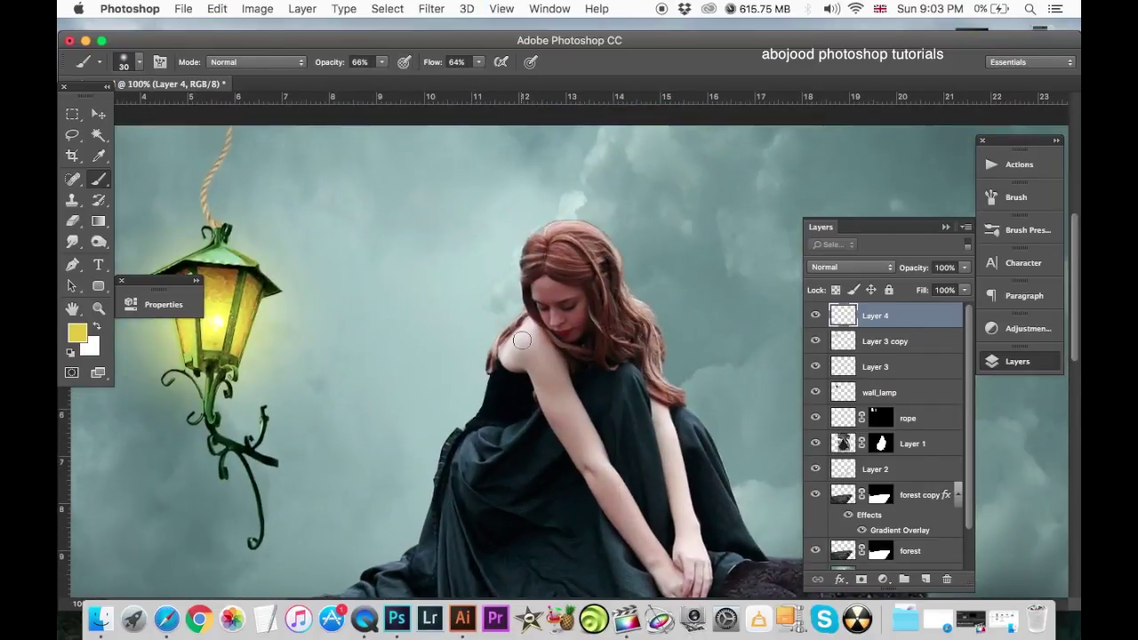
pyautogui.moveTo(522, 340); pyautogui.dragTo(489, 368)
pyautogui.press('super+z')
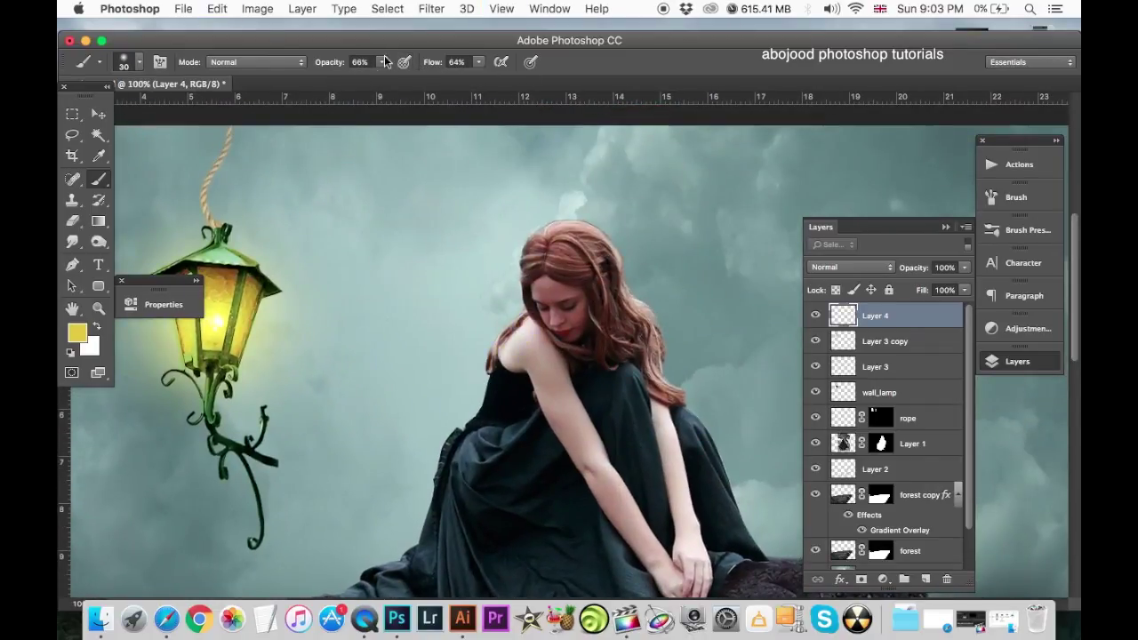
pyautogui.moveTo(525, 330); pyautogui.dragTo(502, 369)
# Settle the foreground colour on the lamp's yellow, #ded001, after trying olive and orange.
pyautogui.click(77, 333)
pyautogui.moveTo(849, 263); pyautogui.dragTo(837, 309)
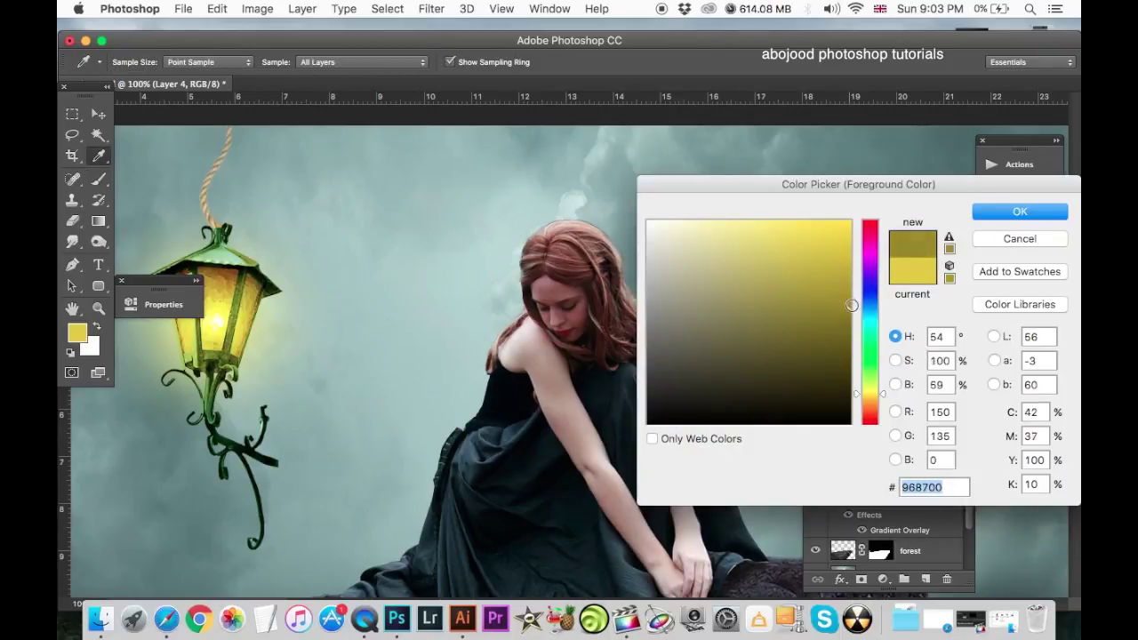
pyautogui.click(1020, 211)
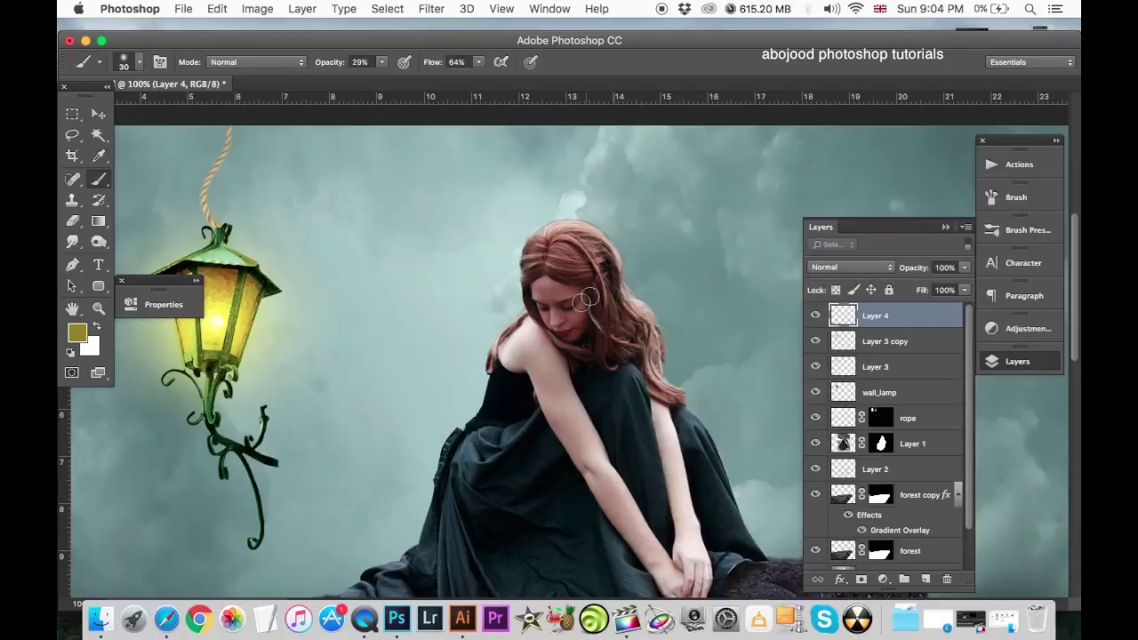
pyautogui.click(78, 333)
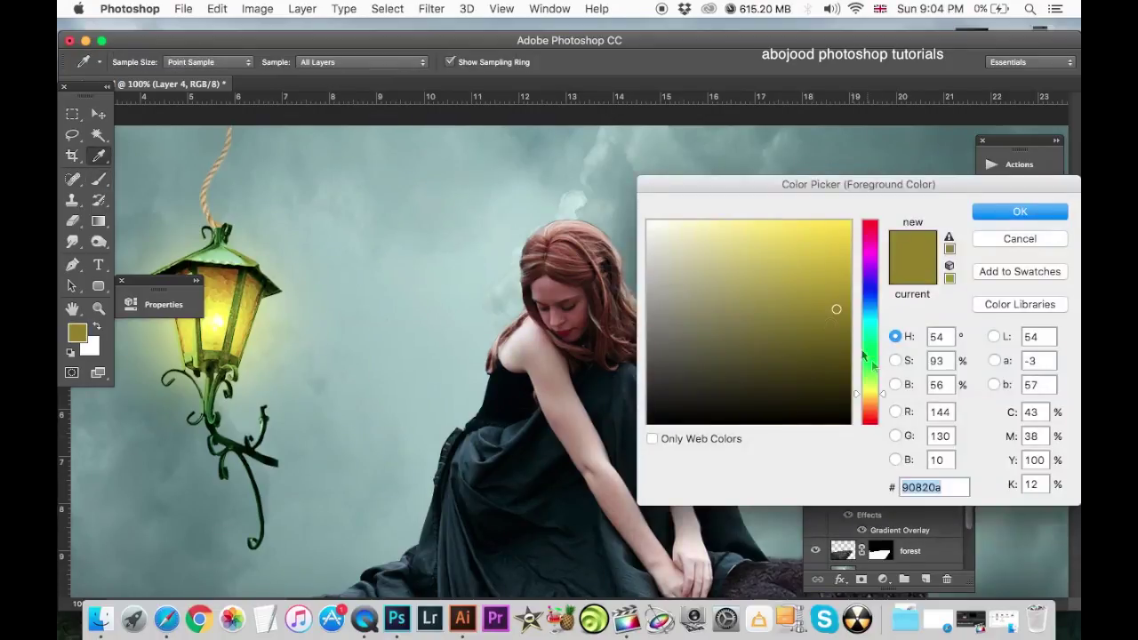
pyautogui.moveTo(869, 393); pyautogui.dragTo(870, 403)
pyautogui.moveTo(805, 229); pyautogui.dragTo(805, 217)
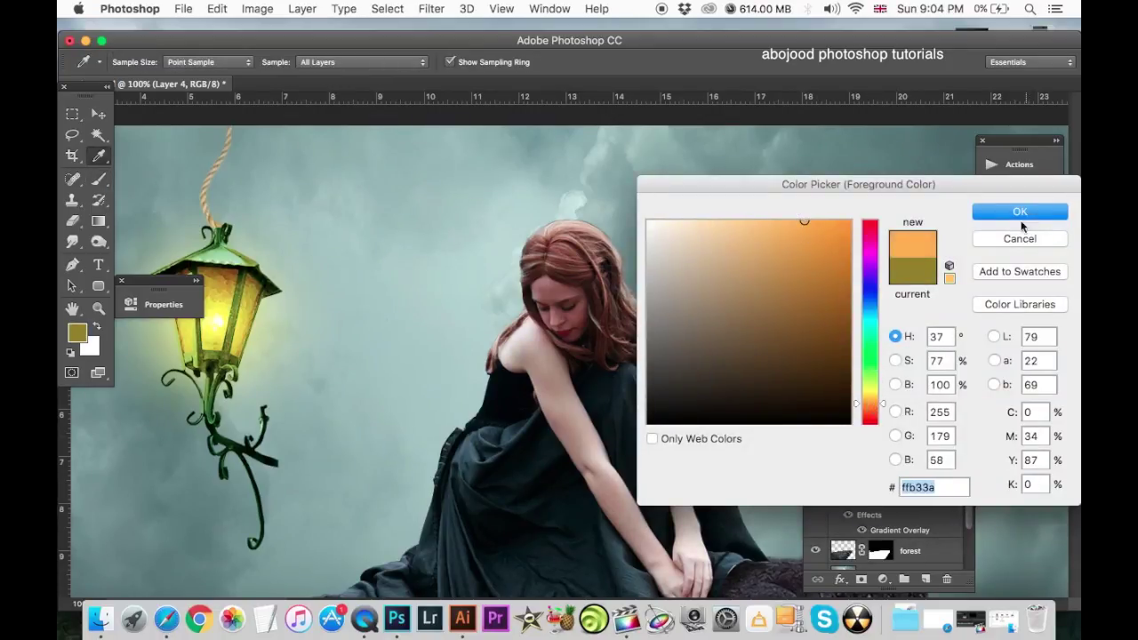
pyautogui.click(1020, 213)
pyautogui.press('b')
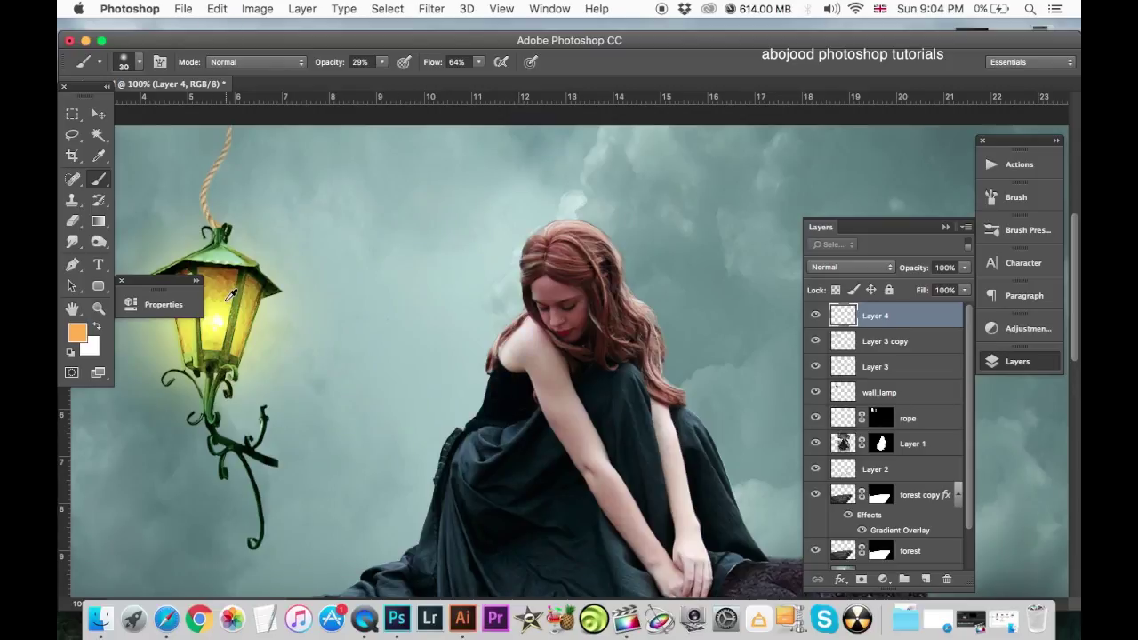
pyautogui.moveTo(230, 295); pyautogui.dragTo(246, 299)
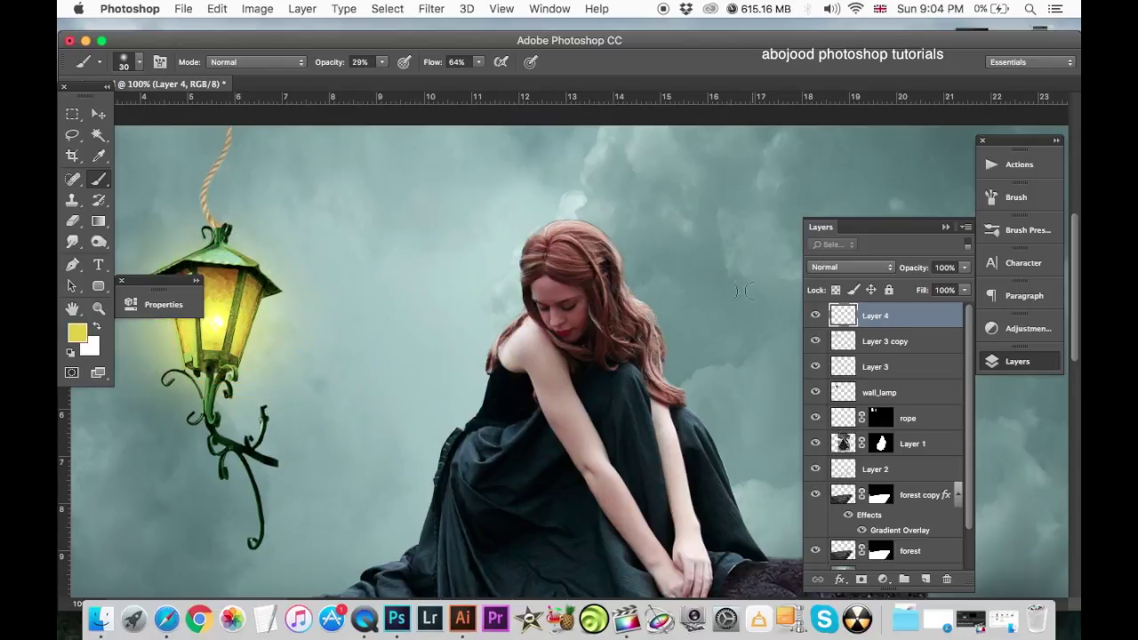
pyautogui.click(79, 332)
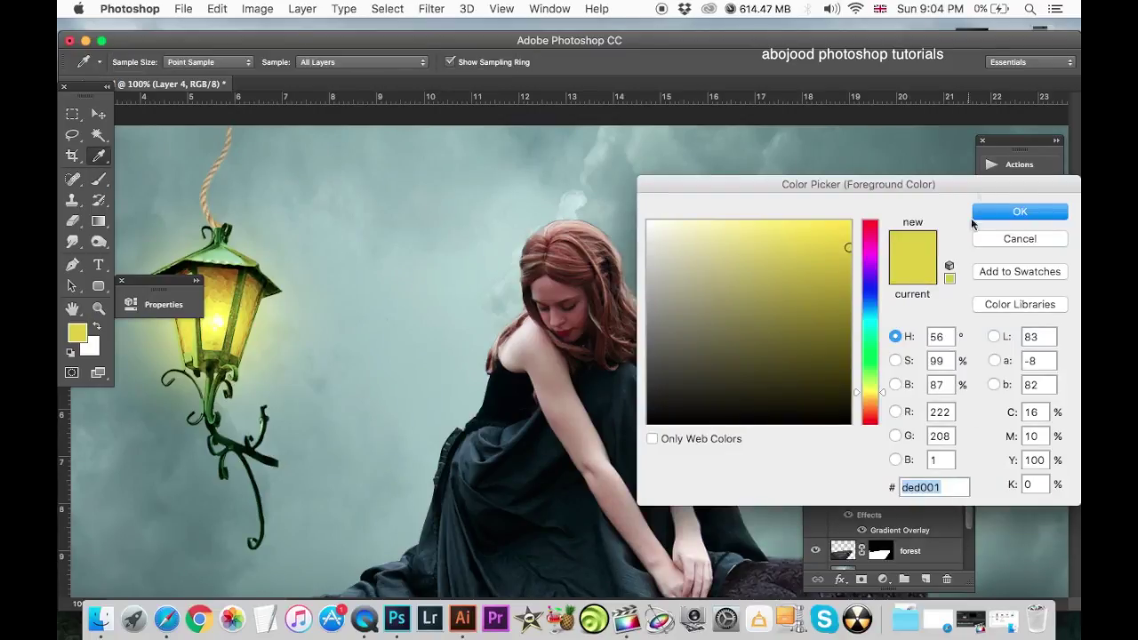
pyautogui.click(1020, 212)
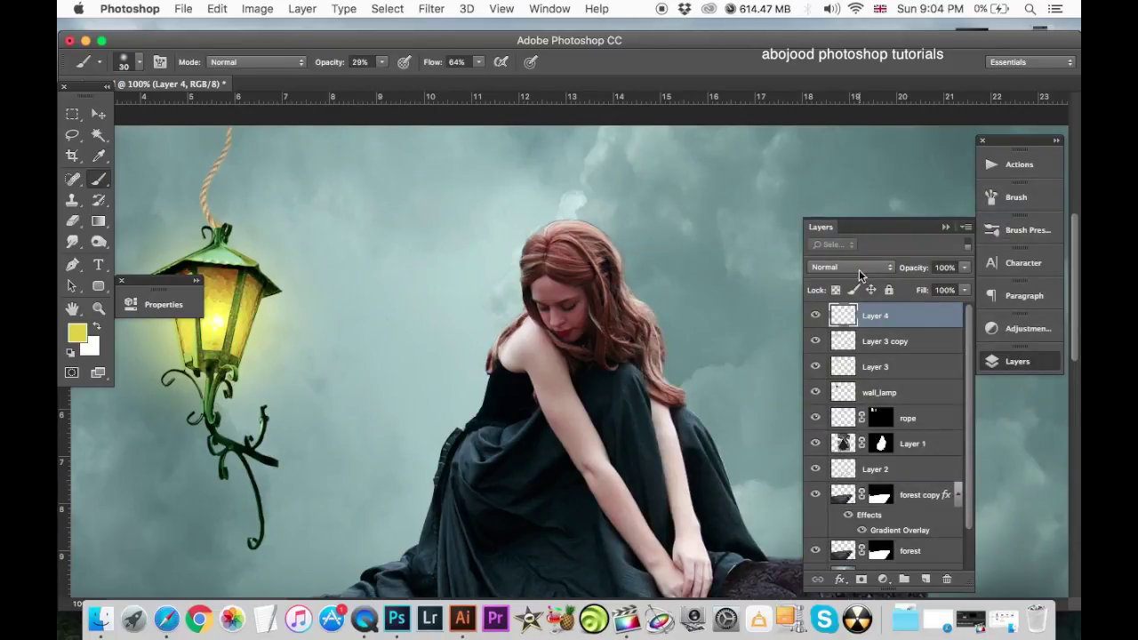
# Set Layer 4 to Color Dodge, brighten the woman's shoulder, and load her outline as a selection.
pyautogui.click(858, 271)
pyautogui.click(853, 376)
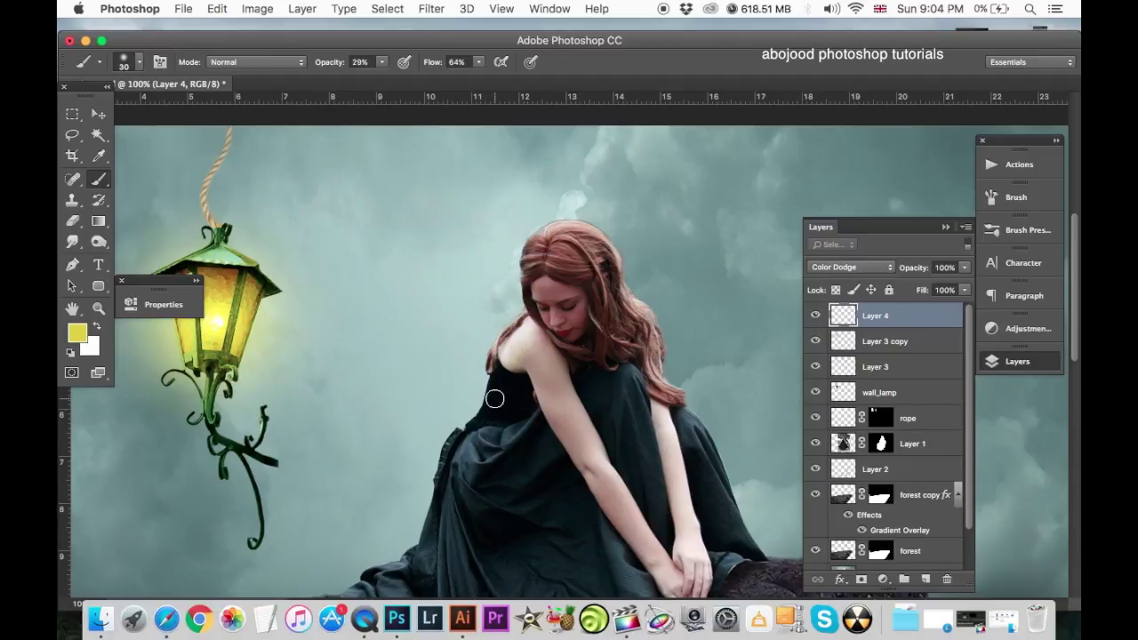
pyautogui.moveTo(494, 398); pyautogui.dragTo(512, 396)
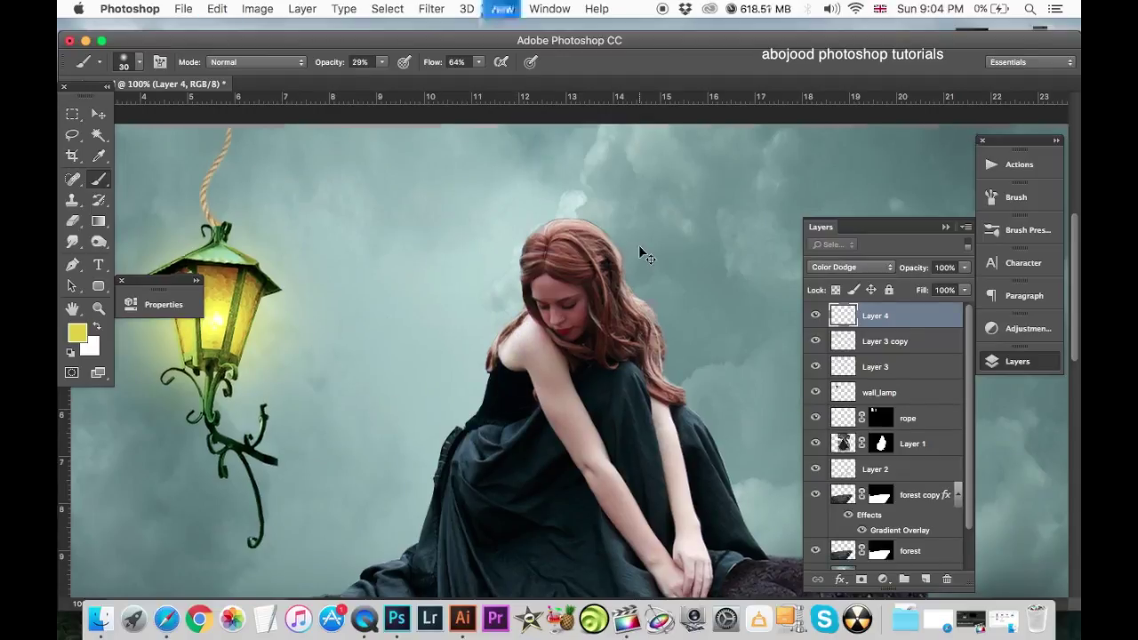
pyautogui.press('super+plus')
pyautogui.keyDown('super'); pyautogui.click(880, 443); pyautogui.keyUp('super')
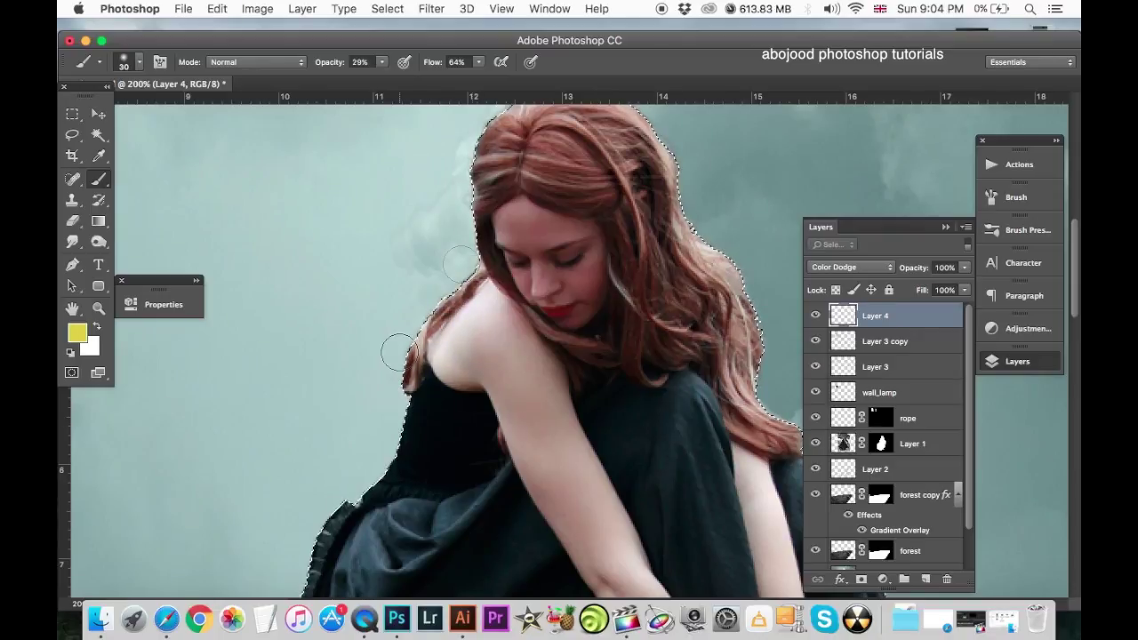
# Paint a yellow glow on the shoulder and hair edge, undoing the too-strong strokes.
pyautogui.moveTo(470, 304); pyautogui.dragTo(439, 439)
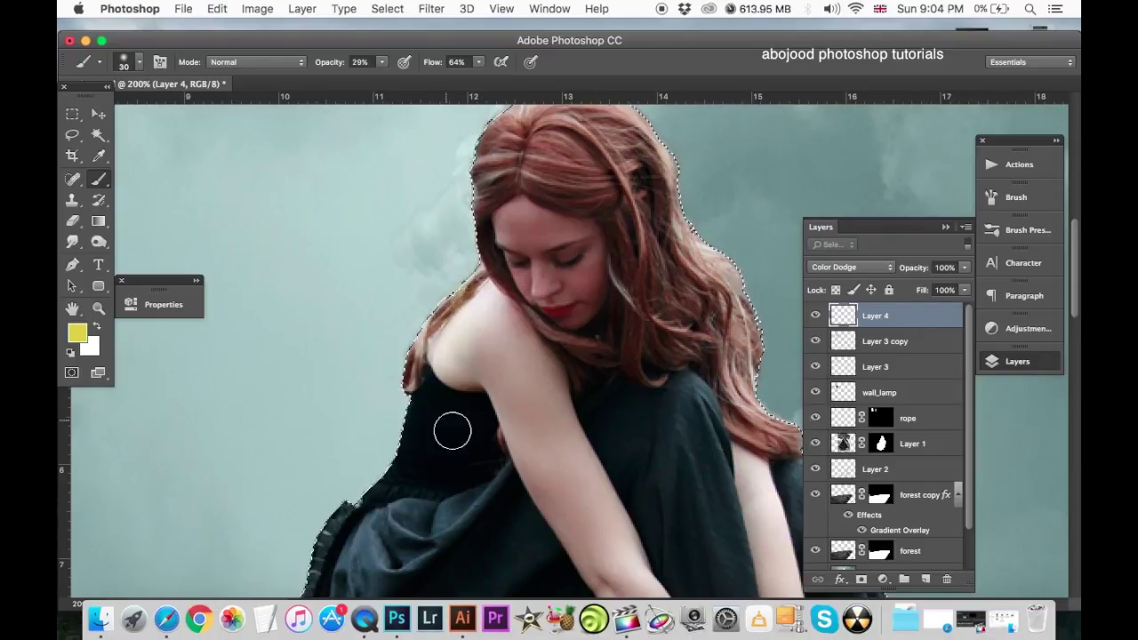
pyautogui.moveTo(483, 314); pyautogui.dragTo(523, 408)
pyautogui.press(']')
pyautogui.press('super+minus')
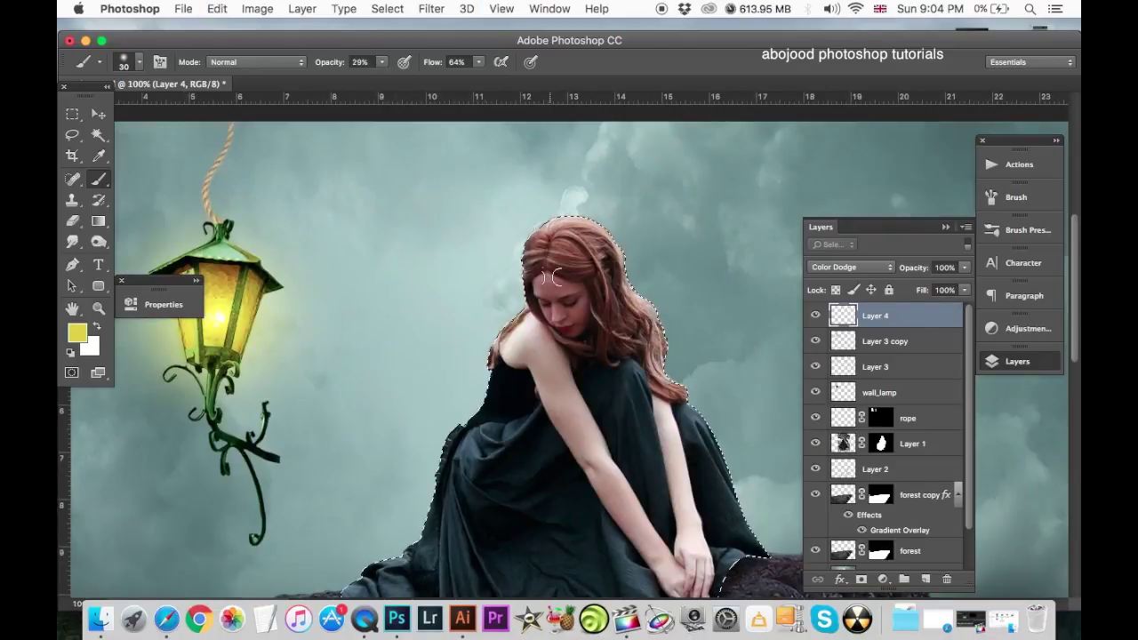
pyautogui.press('super+z')
pyautogui.moveTo(545, 354)
pyautogui.mouseDown()
pyautogui.moveTo(556, 436)
pyautogui.moveTo(551, 388)
pyautogui.mouseUp()
pyautogui.press(']')
pyautogui.press(']')
pyautogui.press('super+z')
pyautogui.press('super+z')
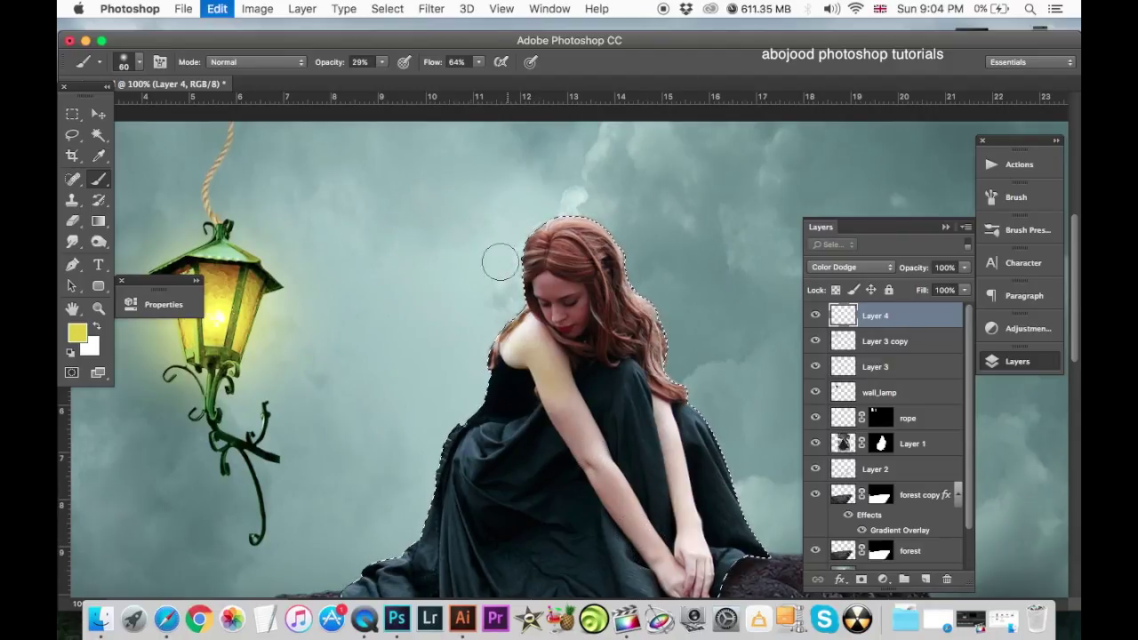
pyautogui.press('super+z')
# Lower the brush opacity to 18%, then 9%, after undoing test glow strokes on shoulder and dress.
pyautogui.click(381, 61)
pyautogui.moveTo(381, 79); pyautogui.dragTo(373, 79)
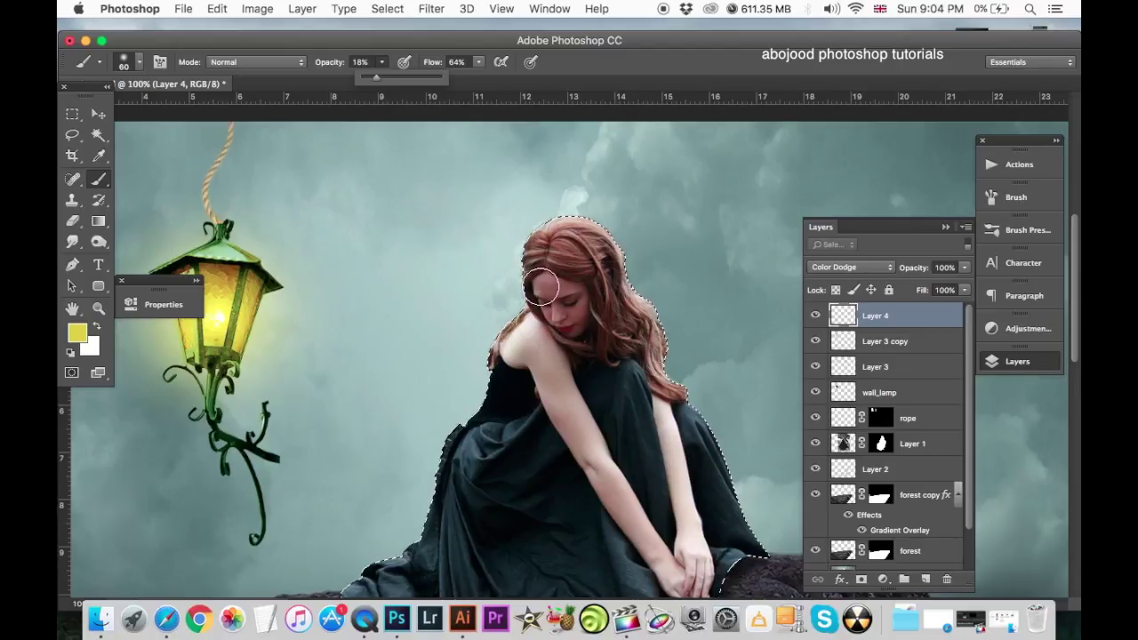
pyautogui.press('[')
pyautogui.press('[')
pyautogui.moveTo(541, 350); pyautogui.dragTo(540, 338)
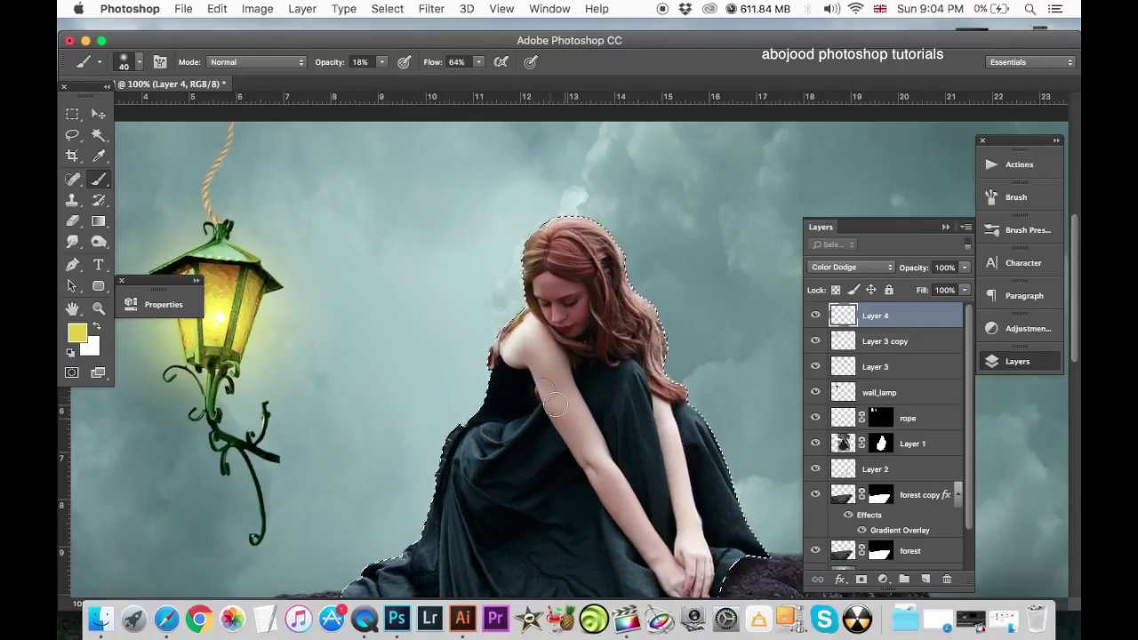
pyautogui.press('super+z')
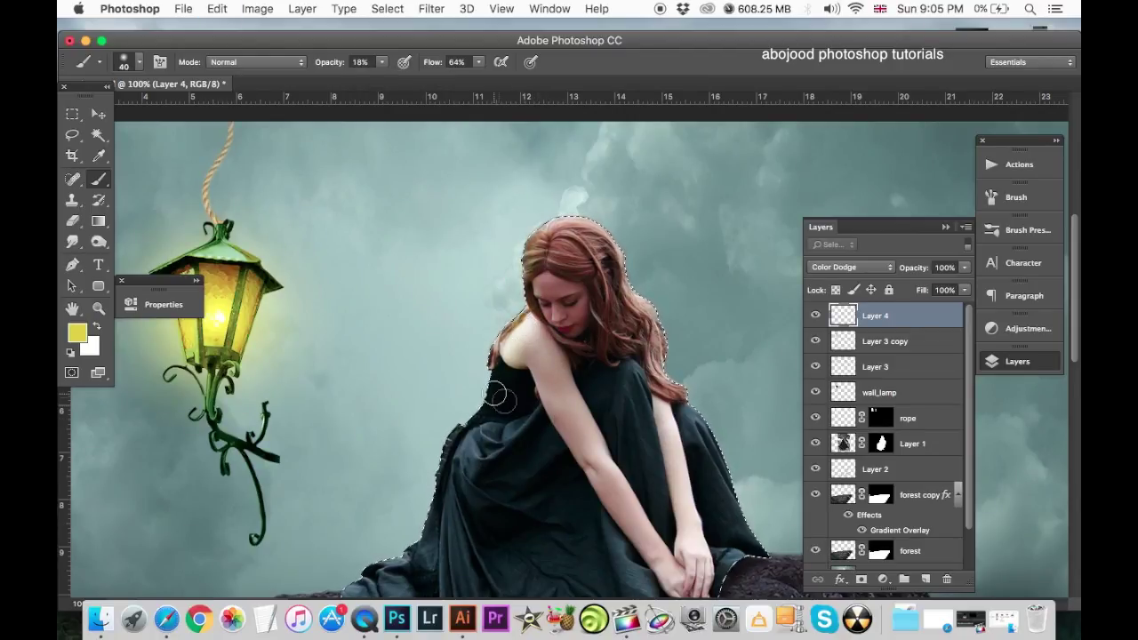
pyautogui.moveTo(480, 444); pyautogui.dragTo(537, 411)
pyautogui.press('super+z')
pyautogui.click(381, 61)
pyautogui.moveTo(373, 79); pyautogui.dragTo(365, 79)
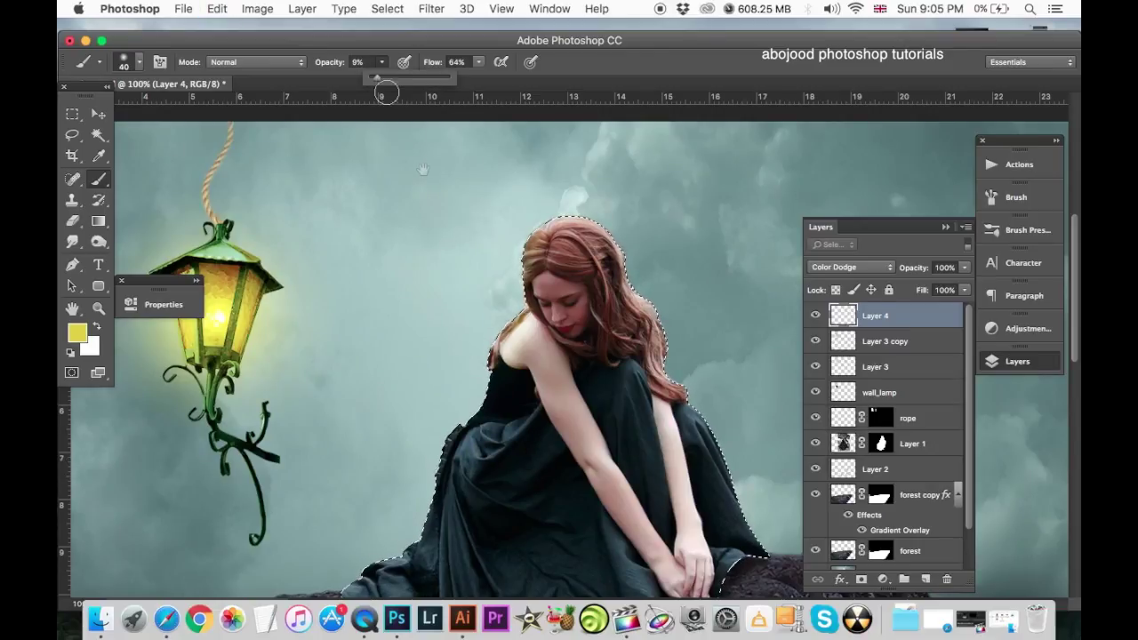
# Lightly brighten the dress edge and the right side of the hair and dress.
pyautogui.moveTo(531, 517); pyautogui.dragTo(592, 330)
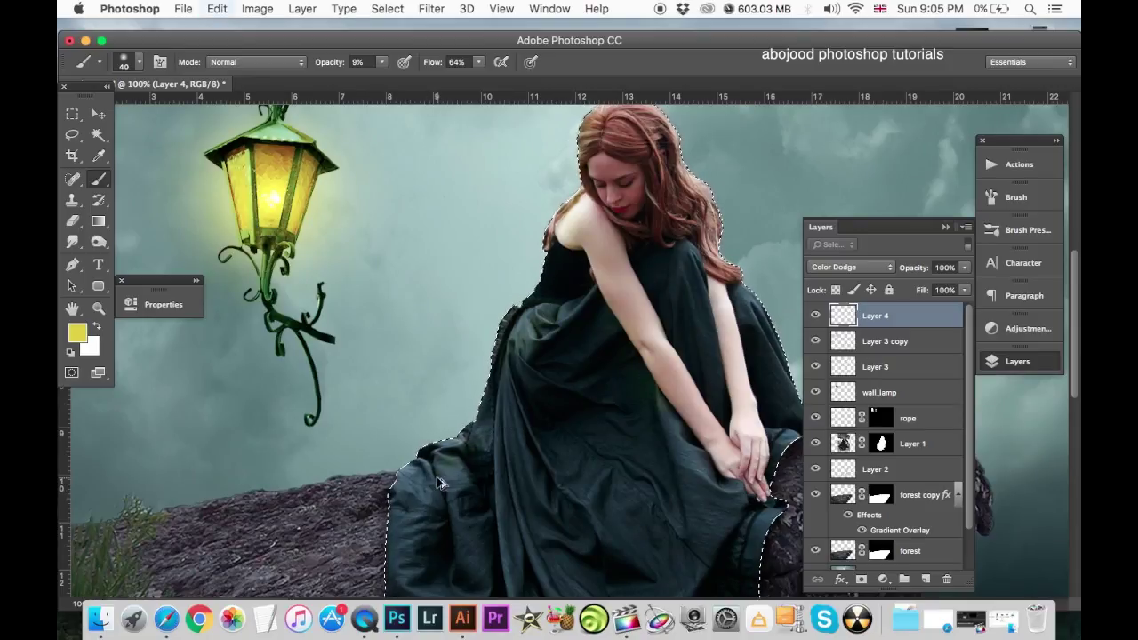
pyautogui.moveTo(446, 462); pyautogui.dragTo(493, 460)
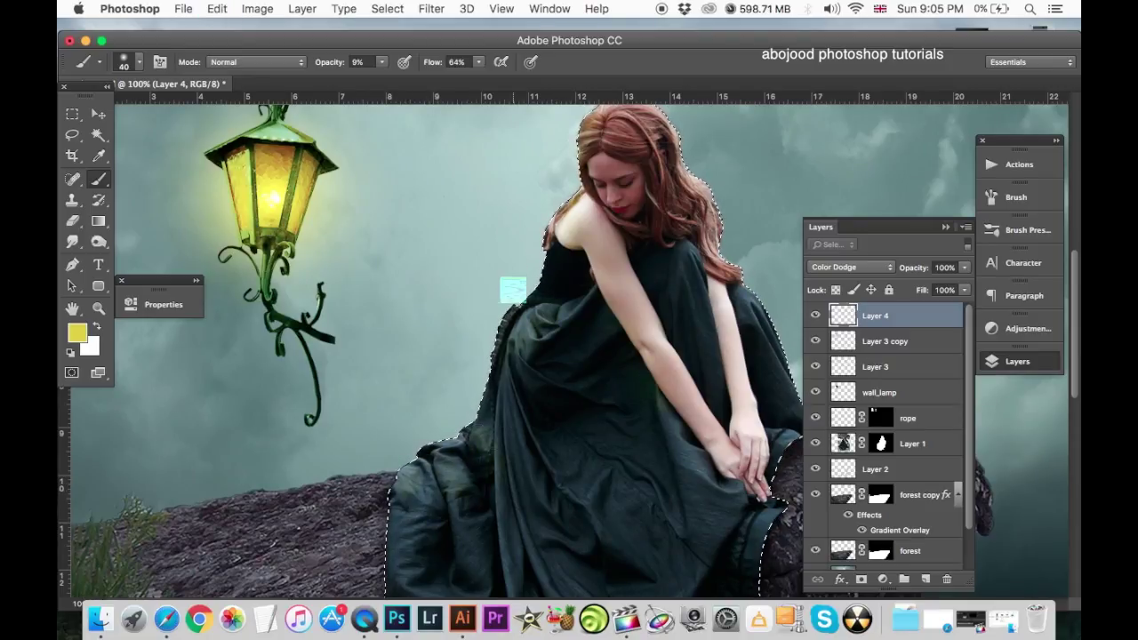
pyautogui.press('[')
pyautogui.press('[')
pyautogui.scroll(2, 578, 355)
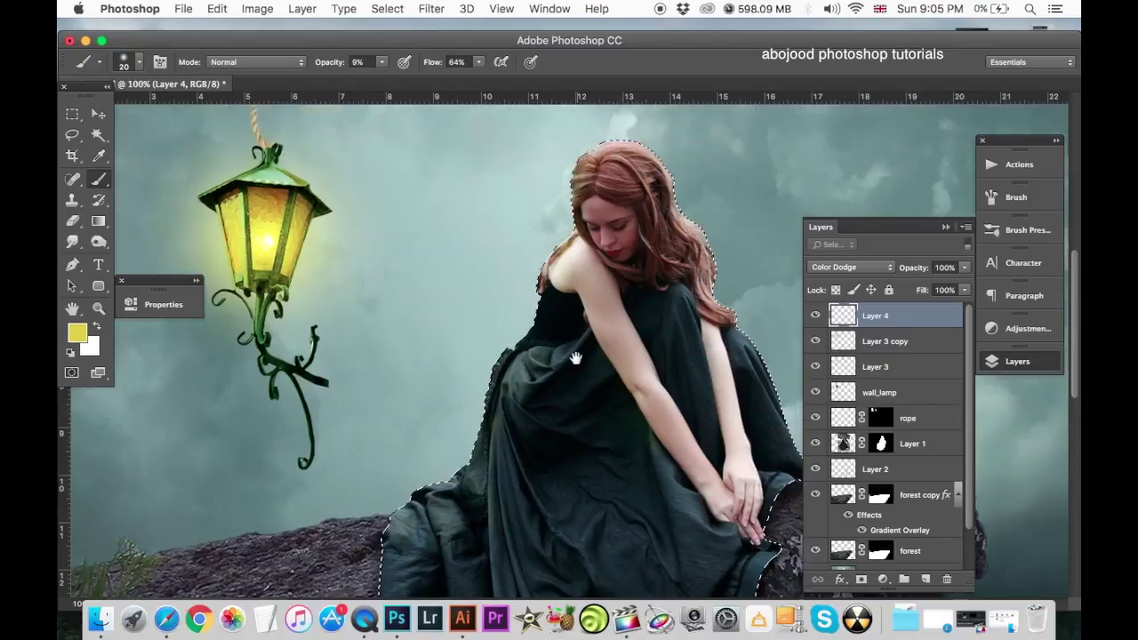
pyautogui.scroll(2, 587, 294)
pyautogui.moveTo(602, 235)
pyautogui.mouseDown()
pyautogui.moveTo(694, 267)
pyautogui.moveTo(747, 382)
pyautogui.moveTo(676, 231)
pyautogui.moveTo(614, 328)
pyautogui.moveTo(684, 240)
pyautogui.moveTo(747, 374)
pyautogui.moveTo(702, 285)
pyautogui.moveTo(699, 397)
pyautogui.moveTo(652, 363)
pyautogui.moveTo(711, 293)
pyautogui.moveTo(574, 307)
pyautogui.moveTo(702, 464)
pyautogui.mouseUp()
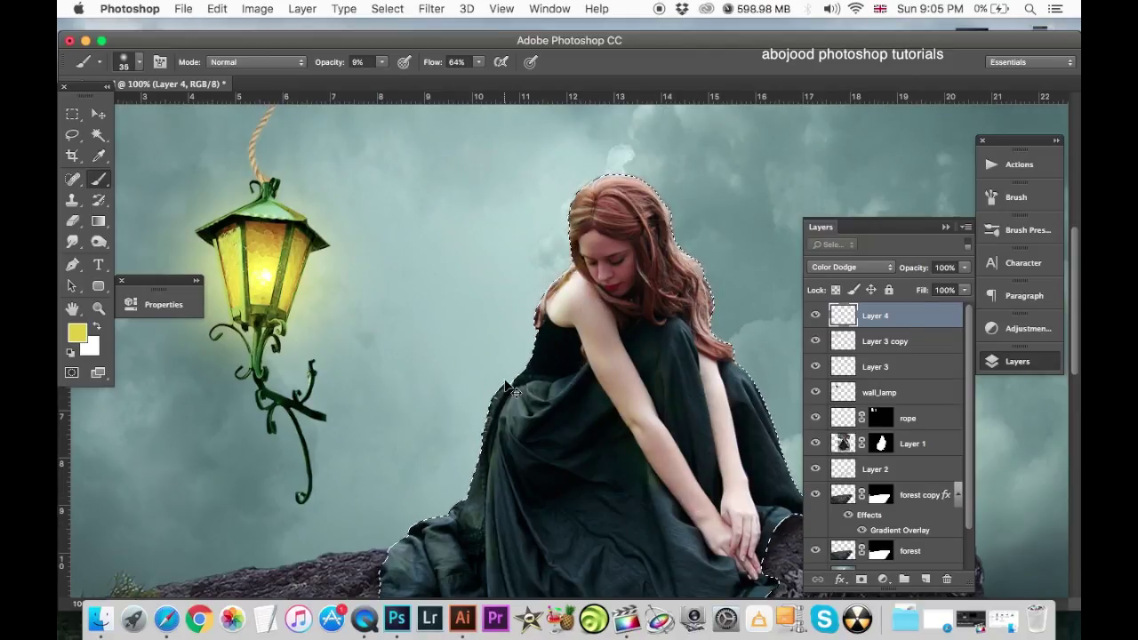
# Set the brush to 8% opacity and 38% flow, and deselect the woman.
pyautogui.press('super+minus')
pyautogui.press(']')
pyautogui.press(']')
pyautogui.press(']')
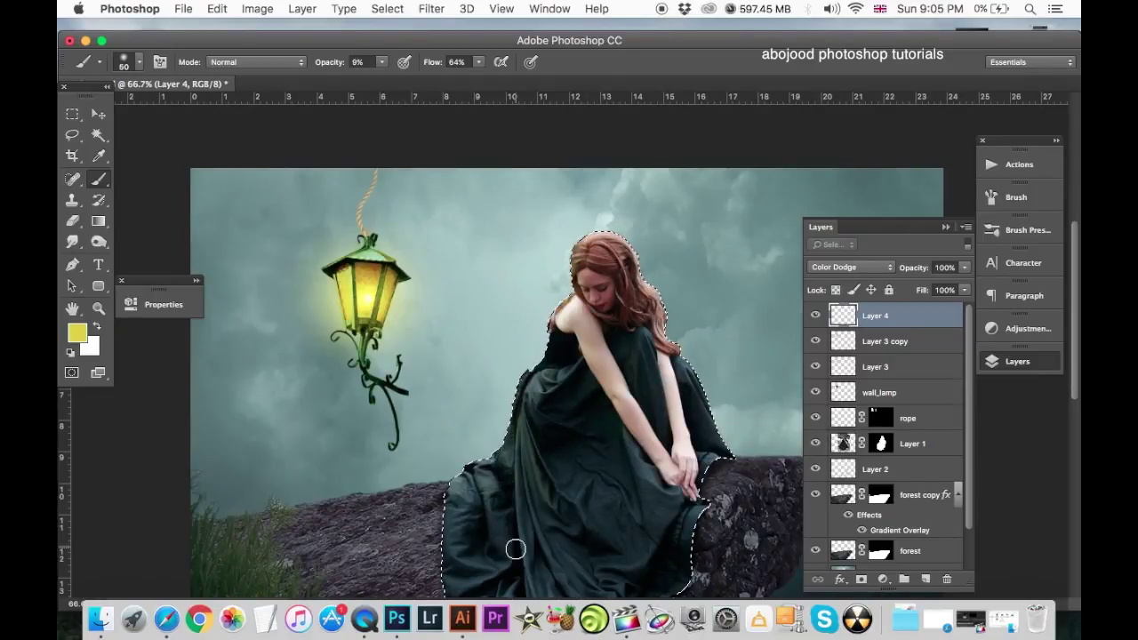
pyautogui.moveTo(382, 62); pyautogui.dragTo(384, 77)
pyautogui.moveTo(478, 62); pyautogui.dragTo(460, 76)
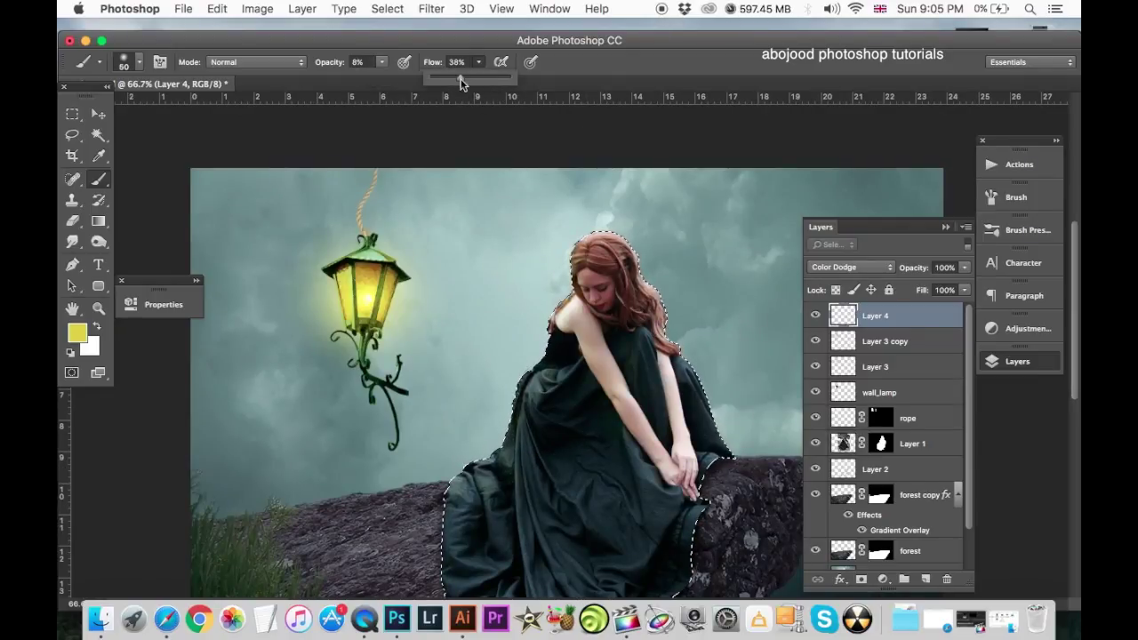
pyautogui.press('[')
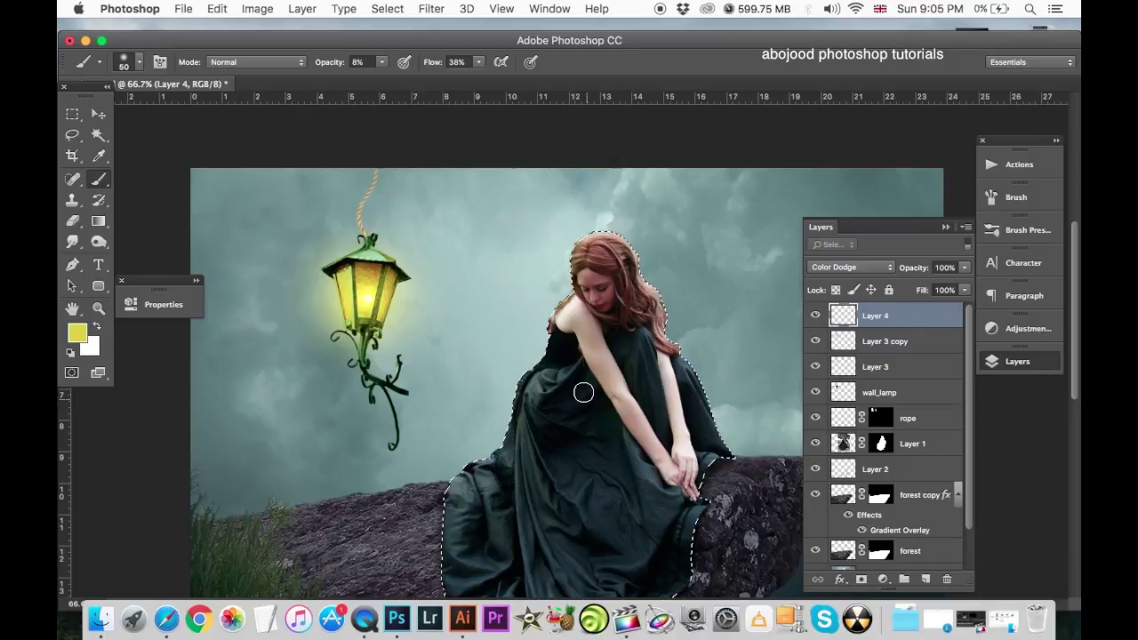
pyautogui.press('super+d')
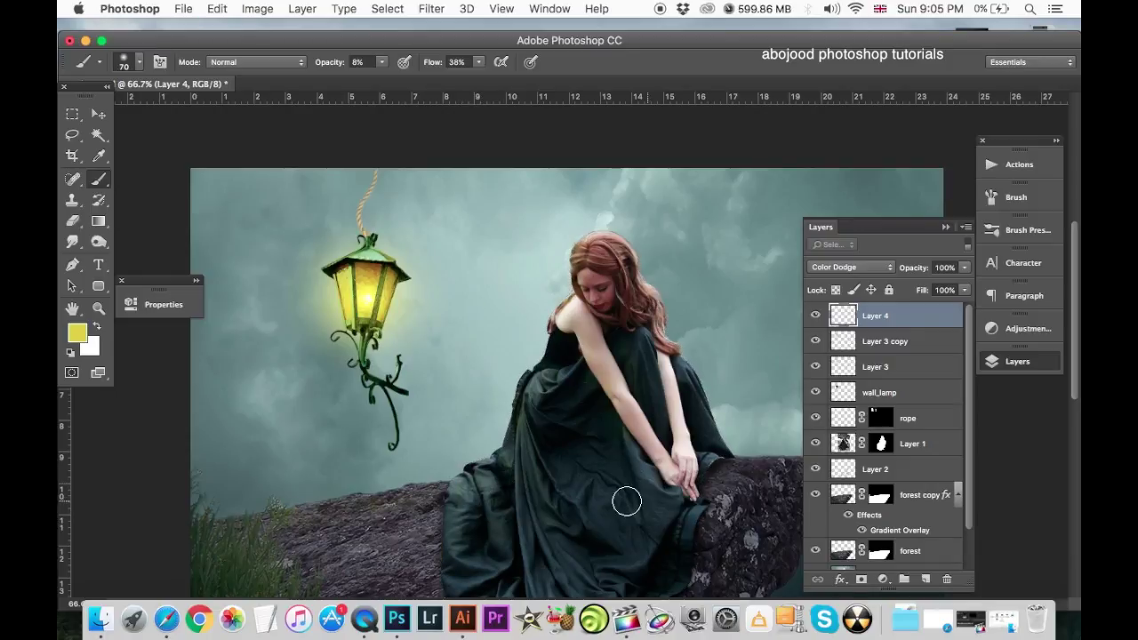
pyautogui.press(']')
pyautogui.press(']')
pyautogui.press(']')
pyautogui.press(']')
pyautogui.press(']')
pyautogui.press(']')
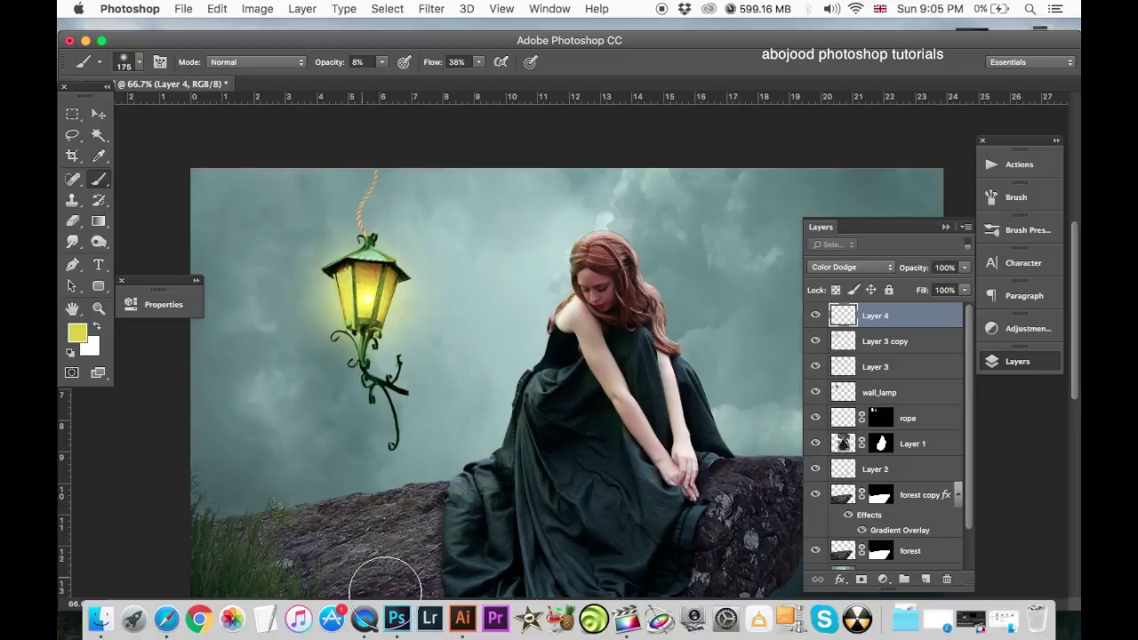
pyautogui.press('super+minus')
pyautogui.press('[')
pyautogui.press('[')
pyautogui.press('[')
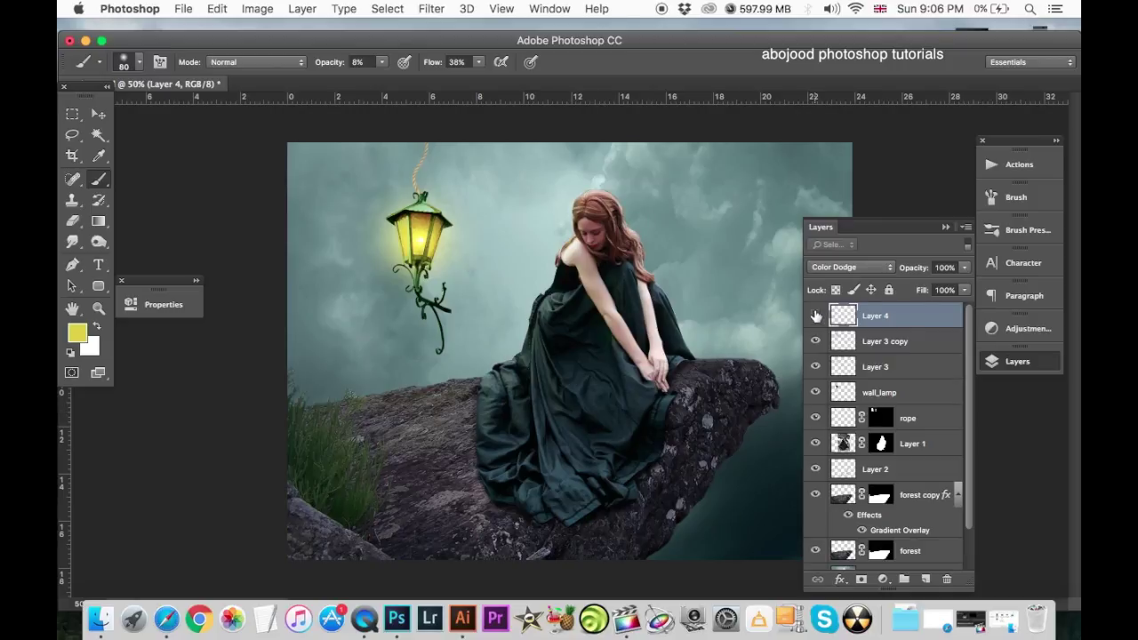
# Add empty Layer 5 and switch to the Move tool at 33.3% zoom.
pyautogui.click(925, 578)
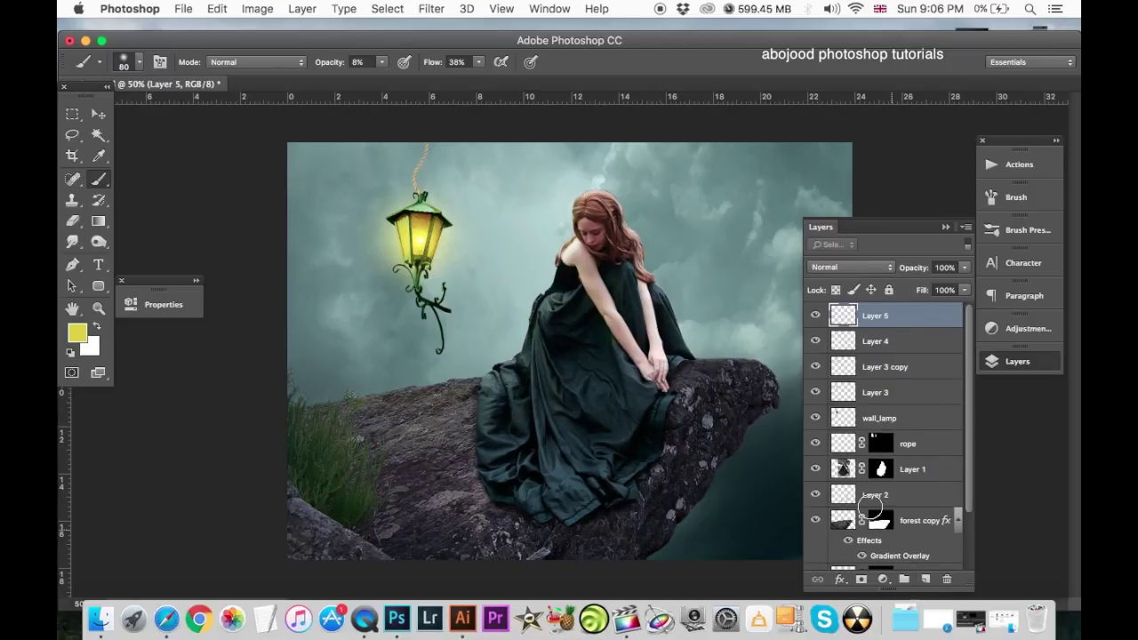
pyautogui.press(']')
pyautogui.press(']')
pyautogui.press(']')
pyautogui.press(']')
pyautogui.press(']')
pyautogui.press(']')
pyautogui.press(']')
pyautogui.press(']')
pyautogui.press(']')
pyautogui.press(']')
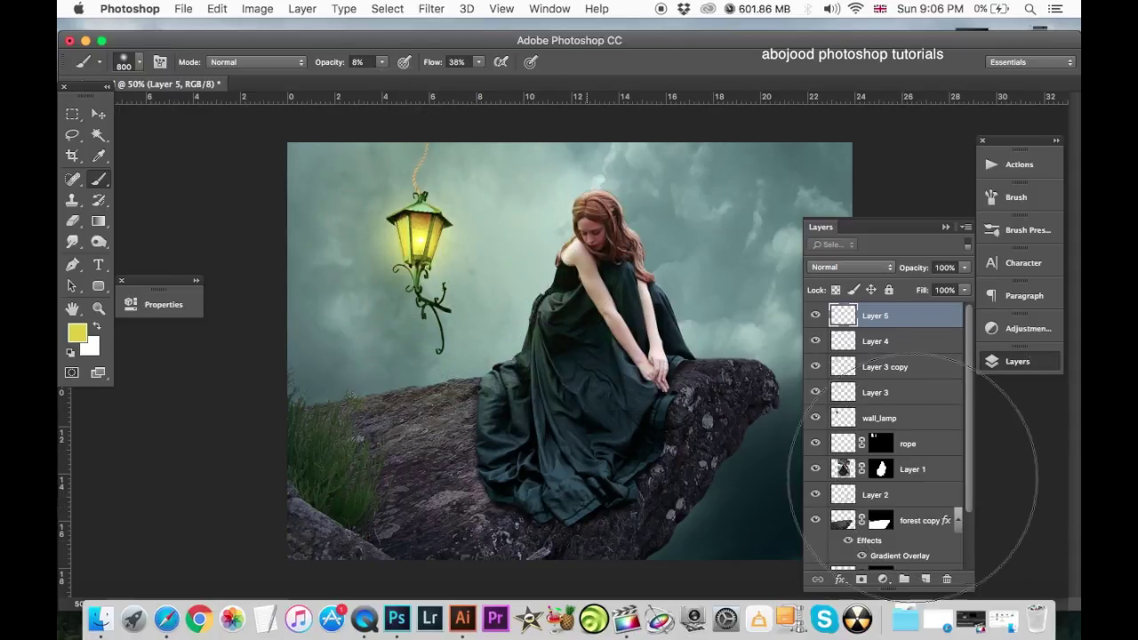
pyautogui.press('super+minus')
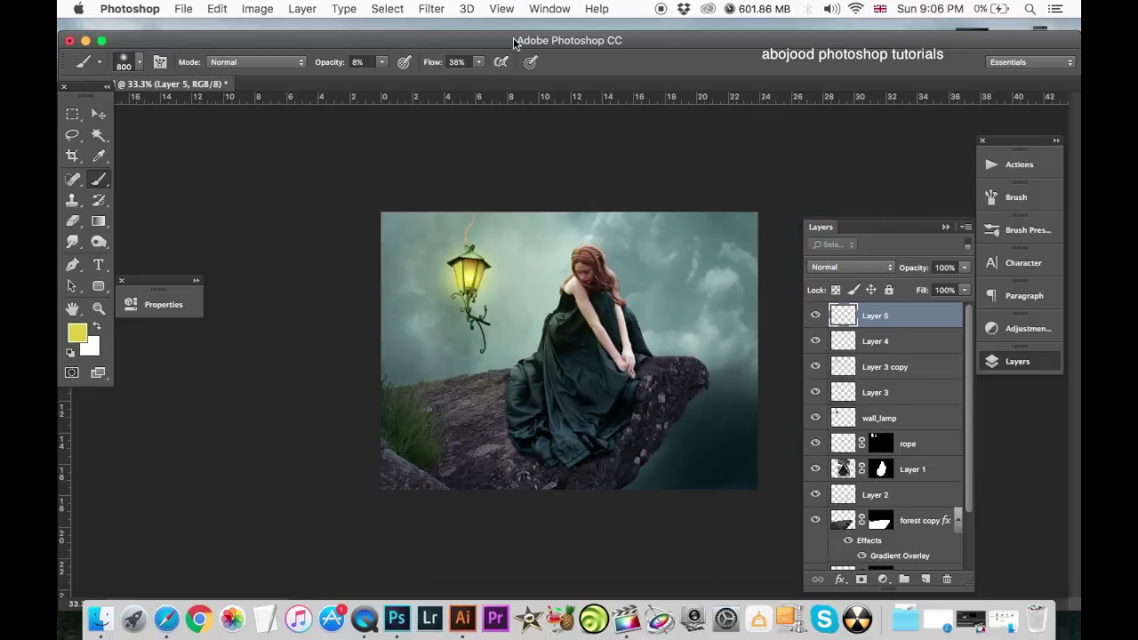
pyautogui.press('v')
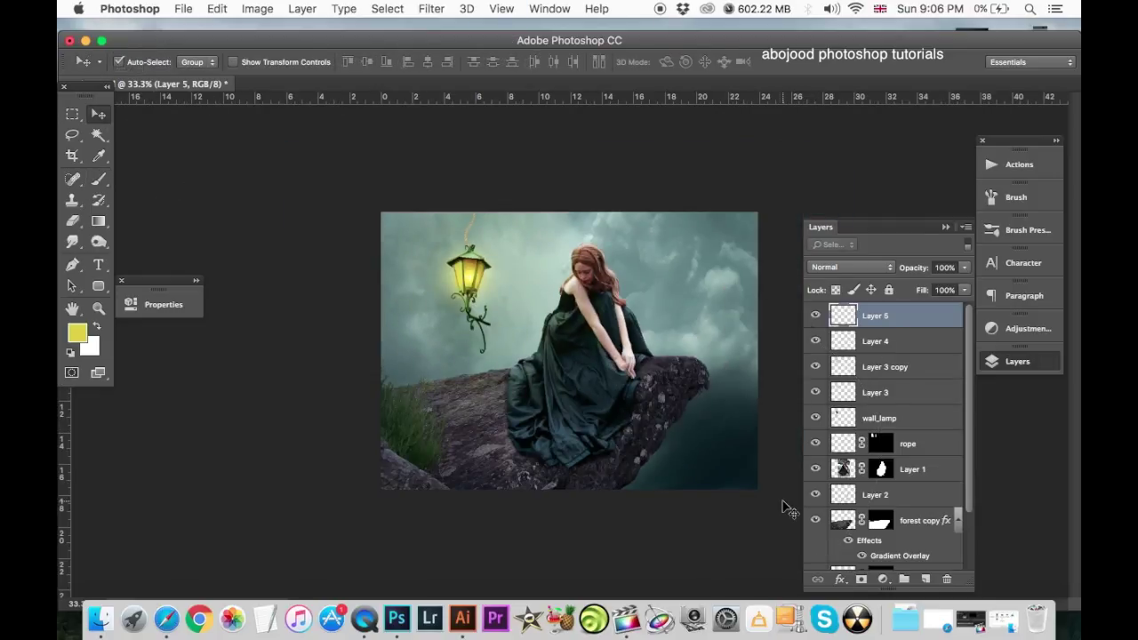
pyautogui.press('super+plus')
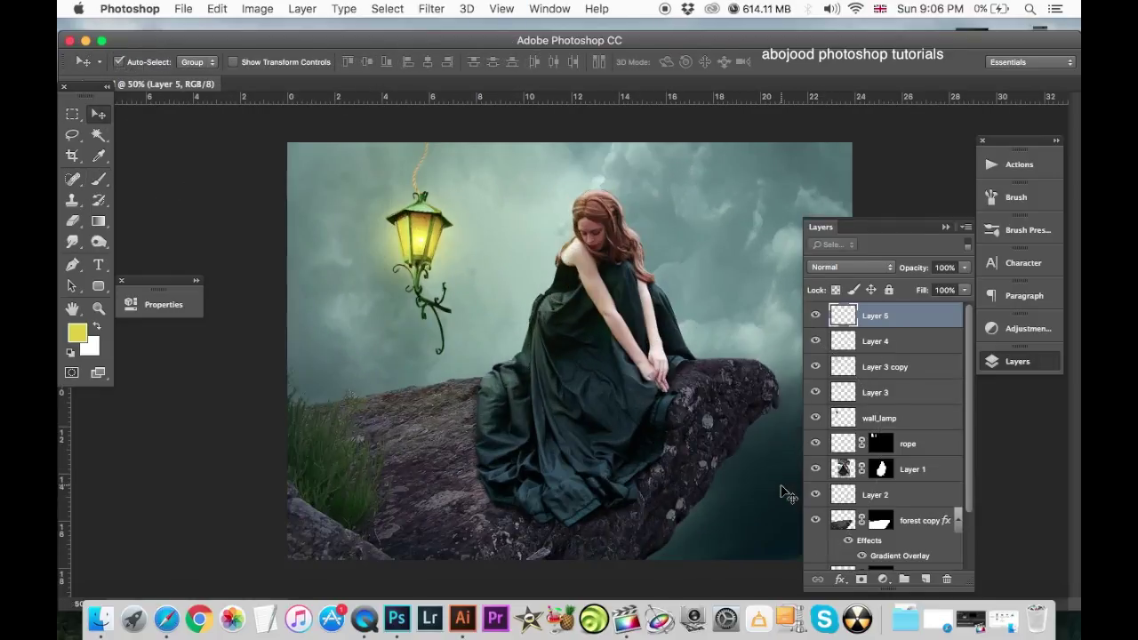
pyautogui.press('super+minus')
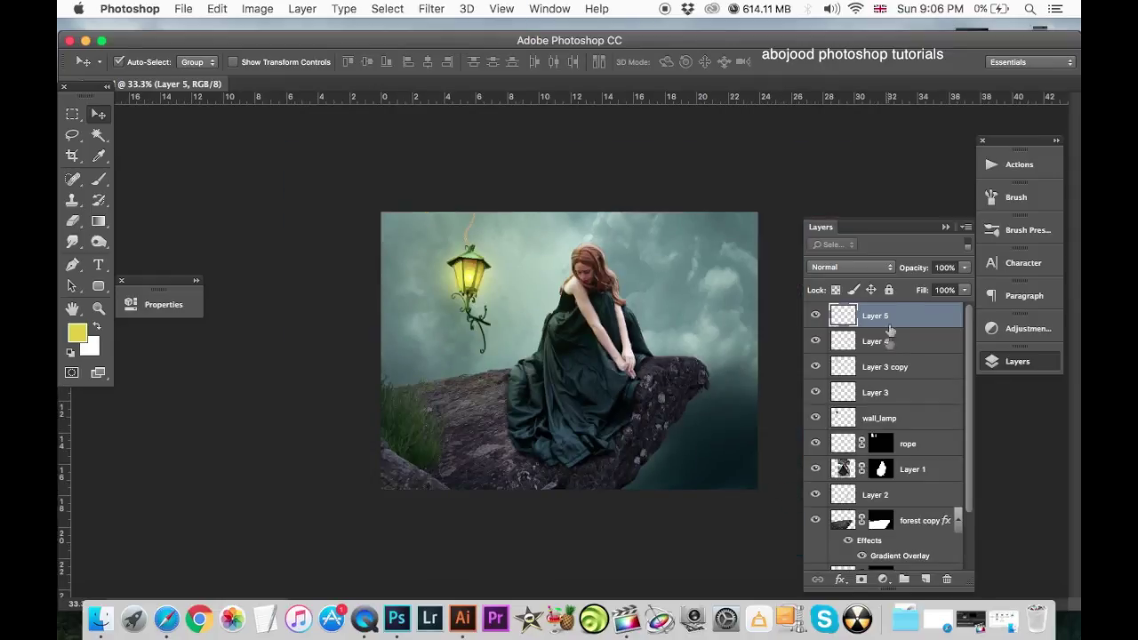
# Stamp all visible layers into Layer 6 and duplicate it as Layer 6 copy.
pyautogui.press('super+alt+shift+e')
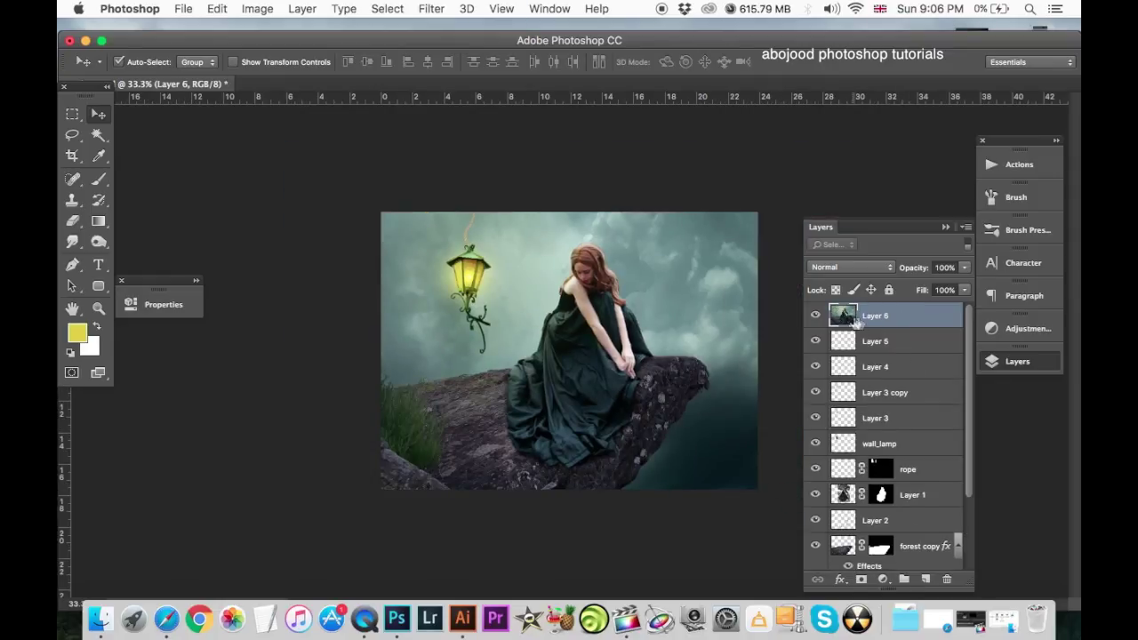
pyautogui.press('super+j')
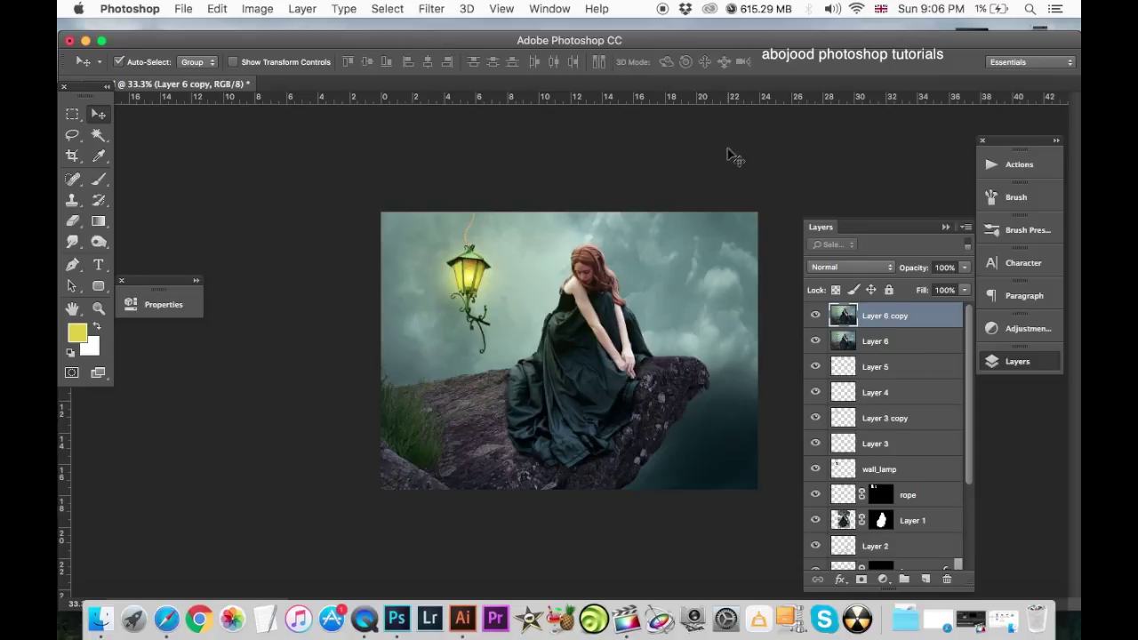
pyautogui.press('super+plus')
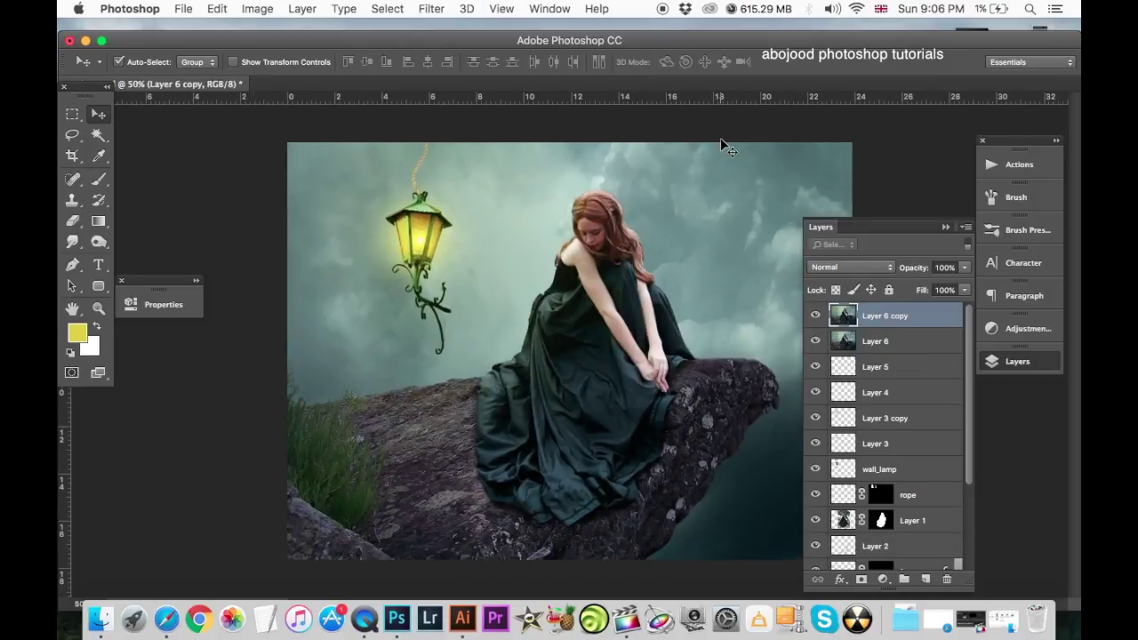
pyautogui.press('super+shift+a')
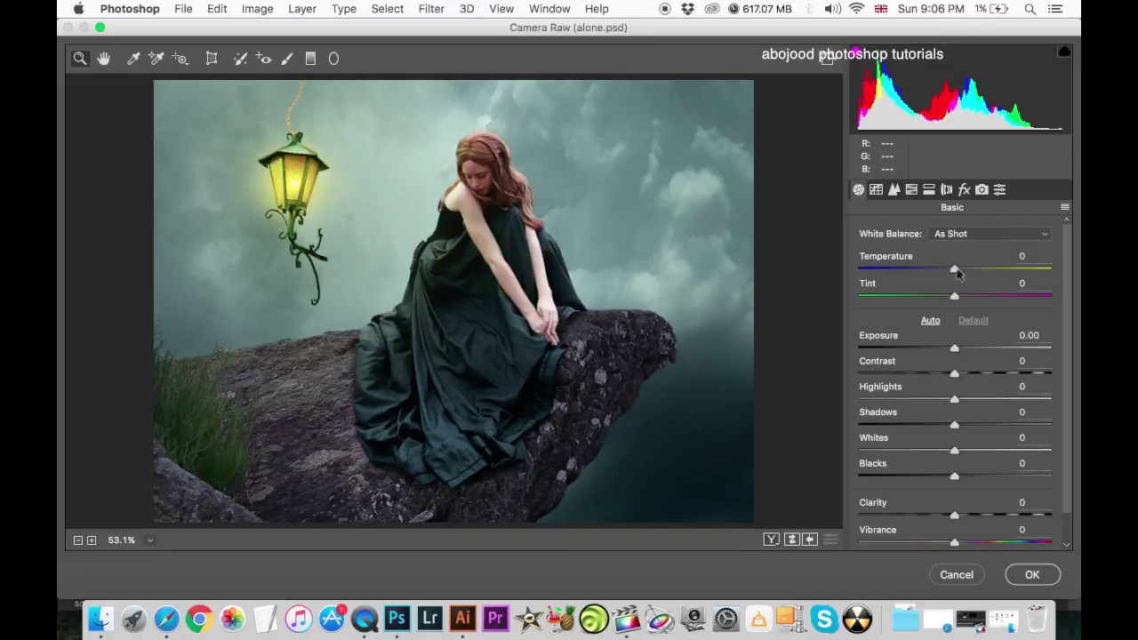
# Adjust Temperature and pull down the Blue tone curve highlights, then apply Camera Raw.
pyautogui.moveTo(955, 270)
pyautogui.mouseDown()
pyautogui.moveTo(944, 274)
pyautogui.moveTo(955, 299)
pyautogui.mouseUp()
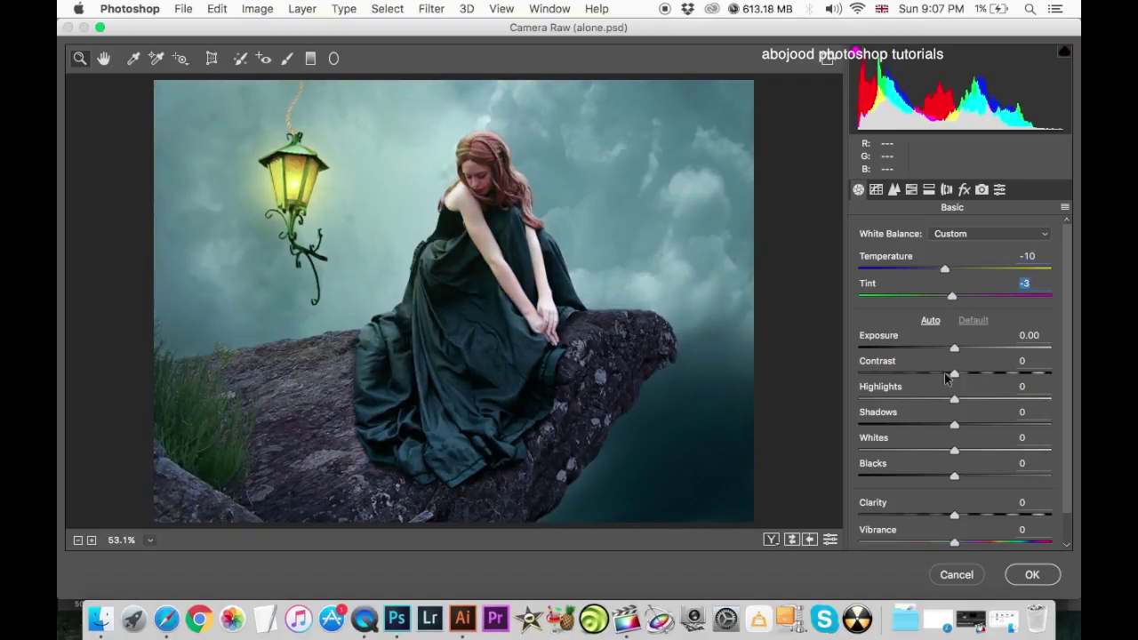
pyautogui.click(875, 189)
pyautogui.click(928, 278)
pyautogui.click(917, 316)
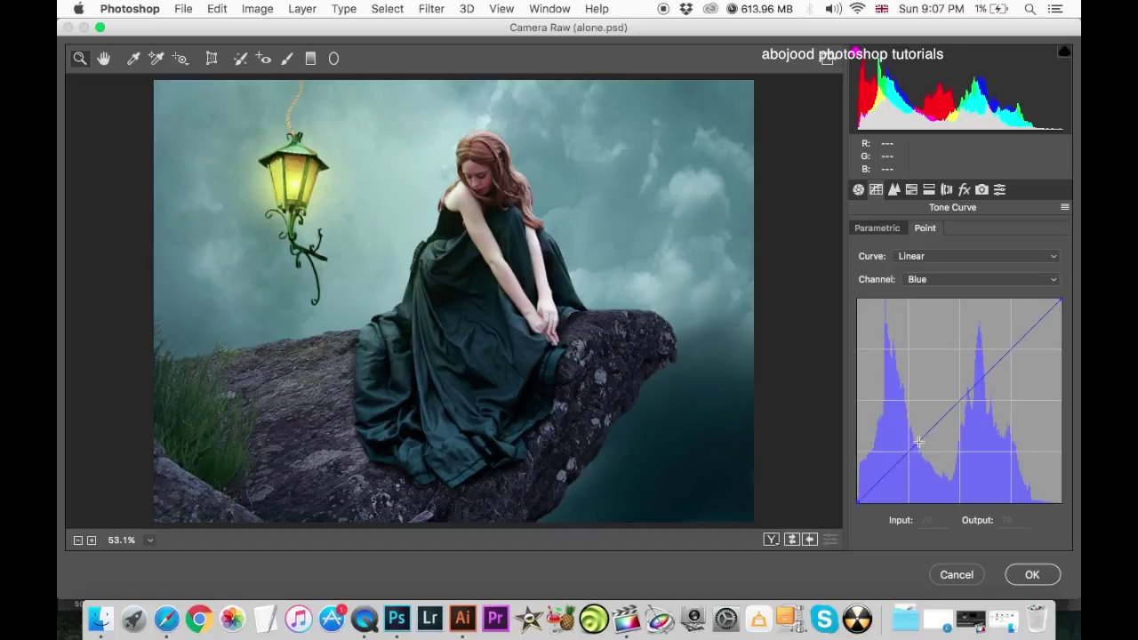
pyautogui.moveTo(916, 444); pyautogui.dragTo(912, 454)
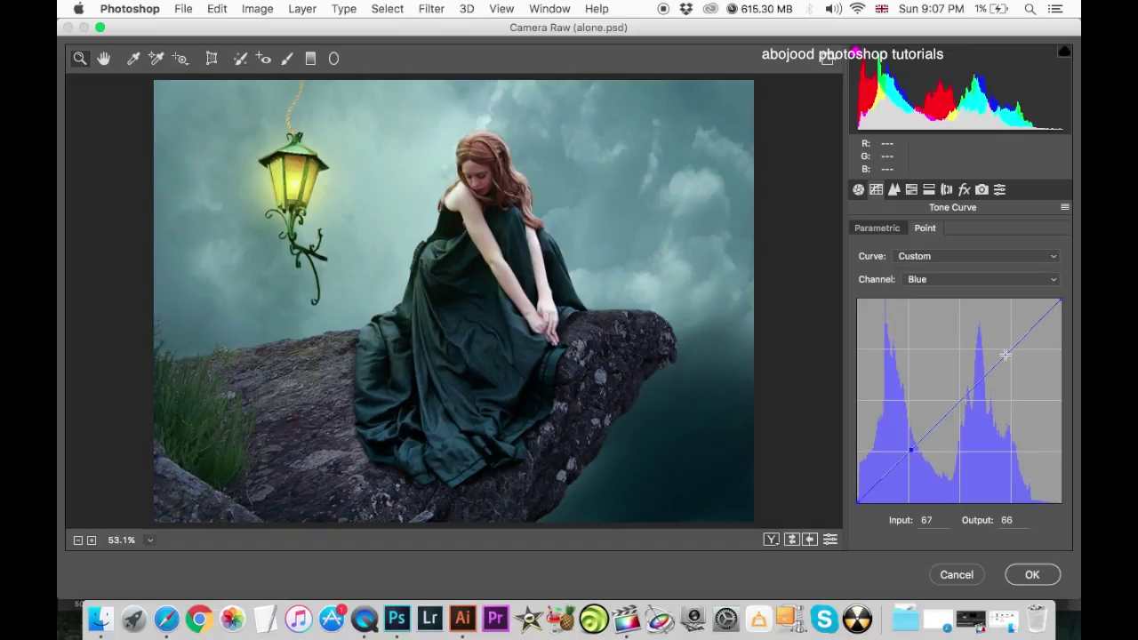
pyautogui.moveTo(1005, 353); pyautogui.dragTo(1016, 364)
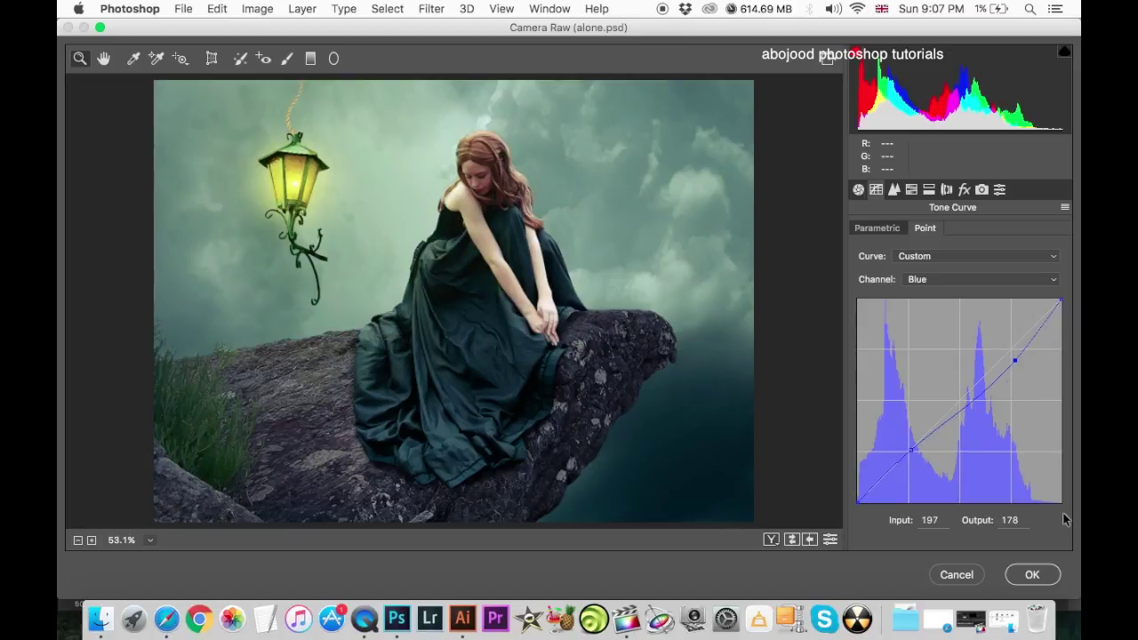
pyautogui.click(1031, 575)
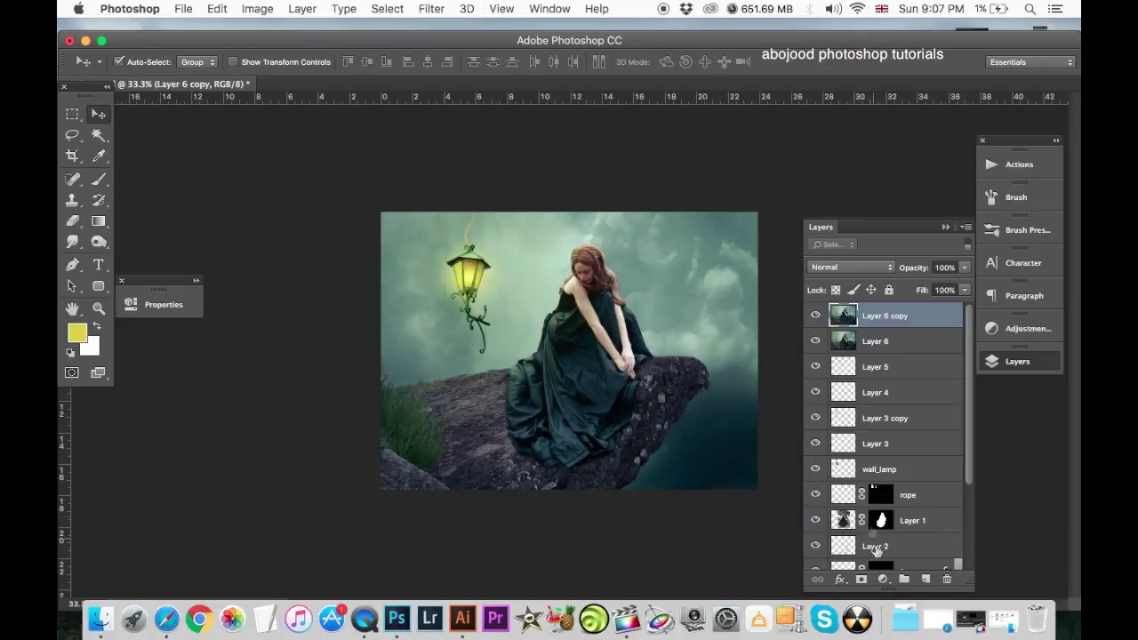
# Add a Gradient Map layer using the Copper 2 preset after trying several others.
pyautogui.click(883, 582)
pyautogui.click(906, 542)
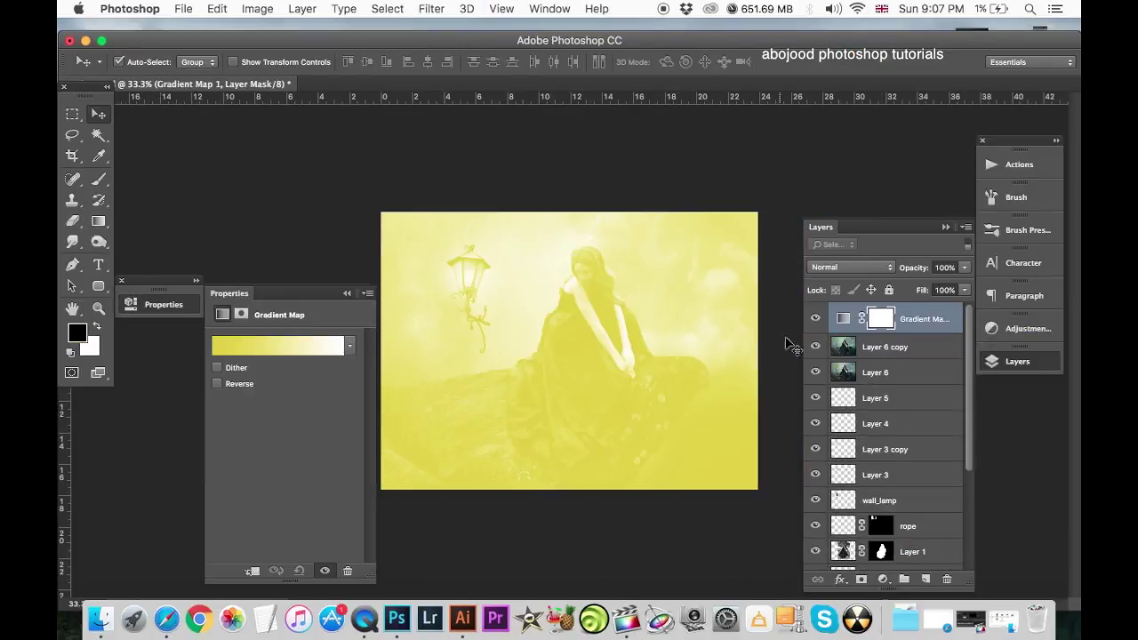
pyautogui.click(337, 352)
pyautogui.moveTo(916, 269); pyautogui.dragTo(916, 343)
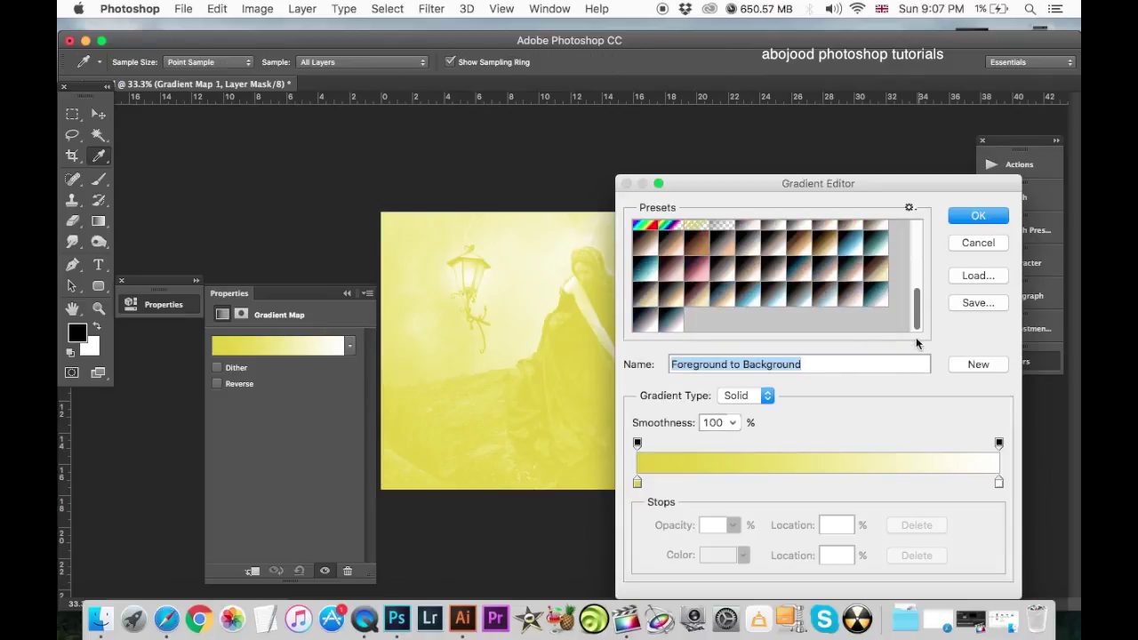
pyautogui.click(791, 278)
pyautogui.moveTo(746, 183)
pyautogui.mouseDown()
pyautogui.moveTo(829, 197)
pyautogui.moveTo(823, 181)
pyautogui.mouseUp()
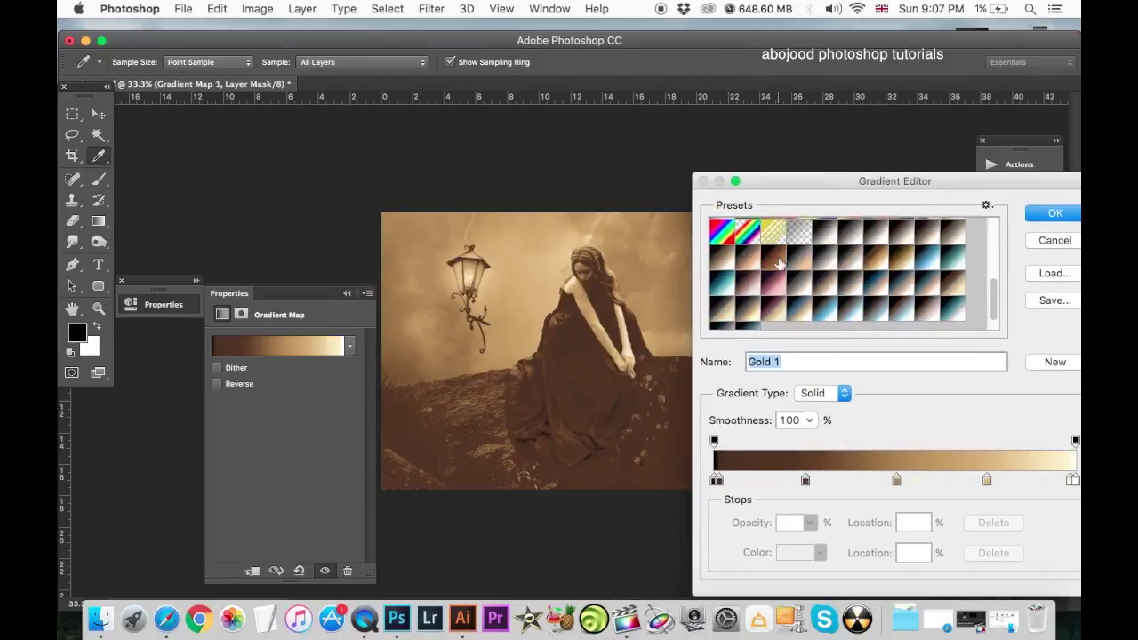
pyautogui.click(773, 257)
pyautogui.click(748, 286)
pyautogui.click(747, 261)
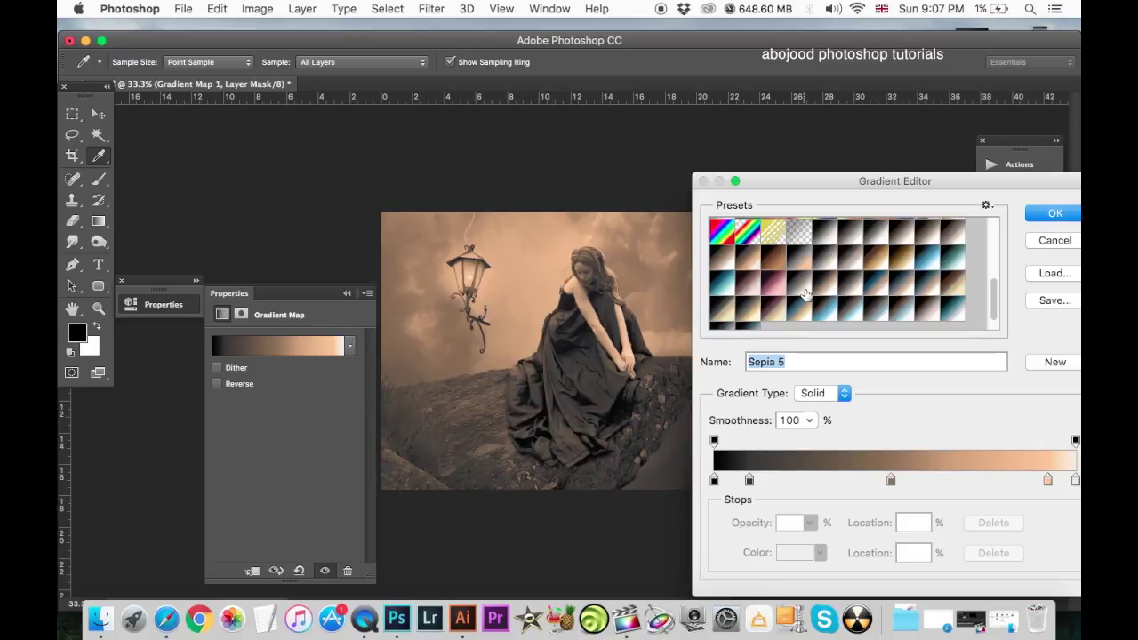
pyautogui.click(876, 267)
pyautogui.click(899, 268)
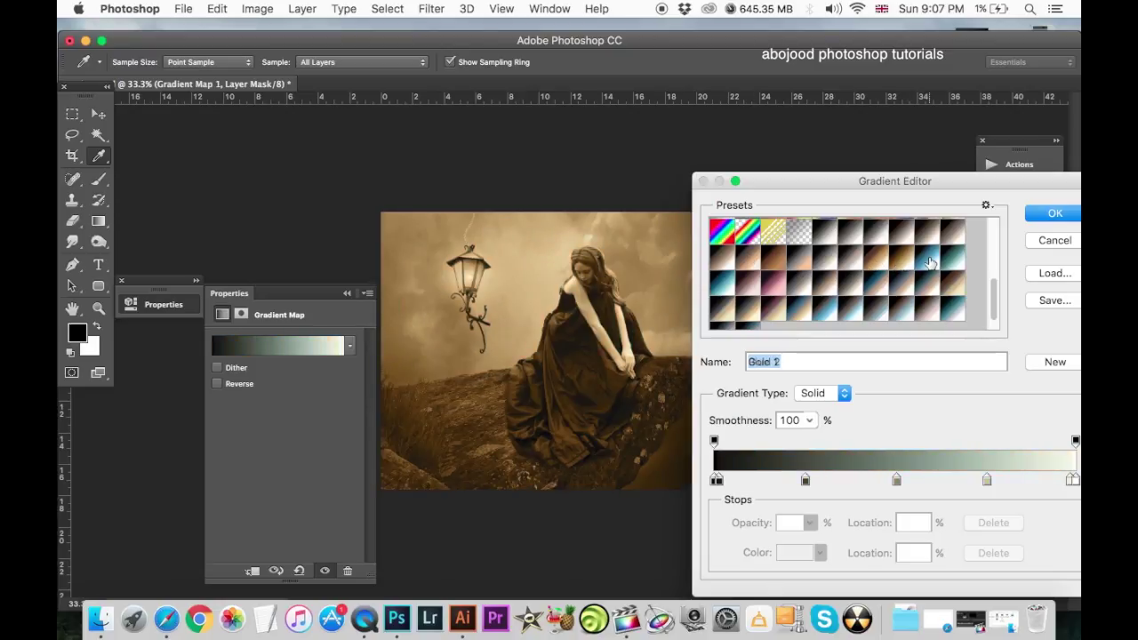
pyautogui.click(954, 267)
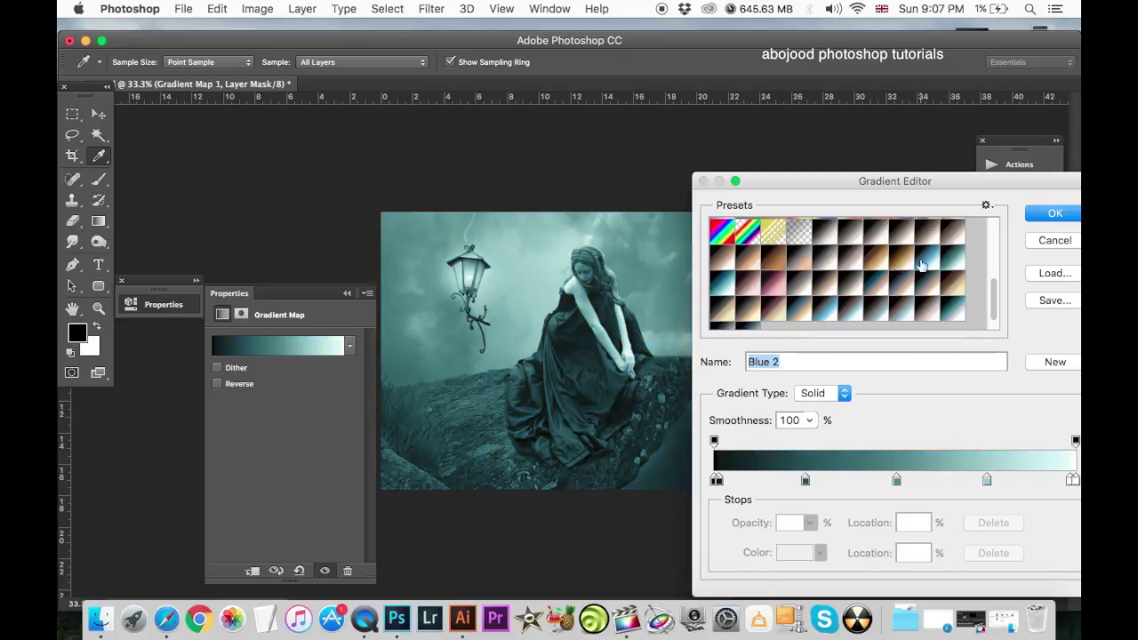
pyautogui.click(924, 267)
pyautogui.click(787, 303)
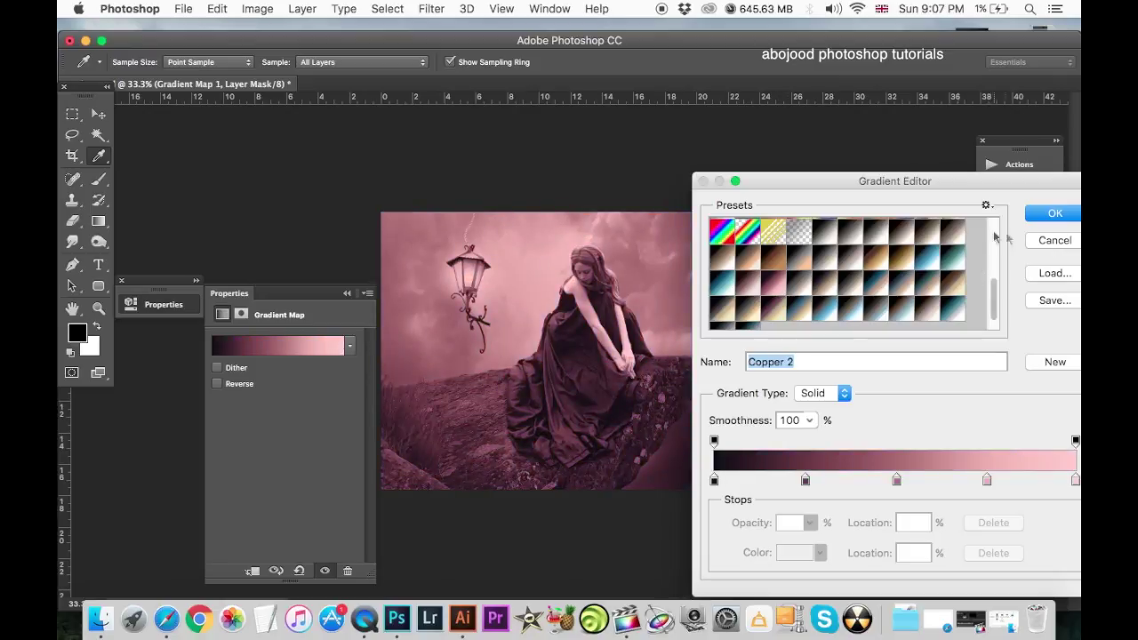
pyautogui.click(1054, 213)
# Blend the gradient map in Screen mode at about 45% opacity.
pyautogui.click(849, 267)
pyautogui.click(871, 440)
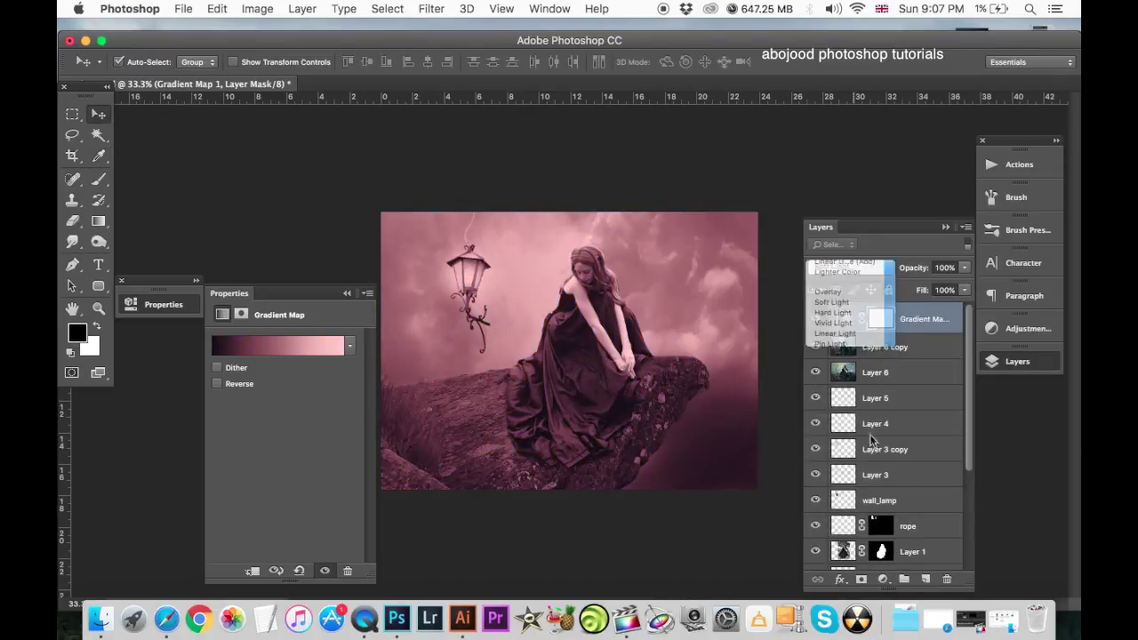
pyautogui.click(963, 267)
pyautogui.moveTo(951, 284); pyautogui.dragTo(931, 292)
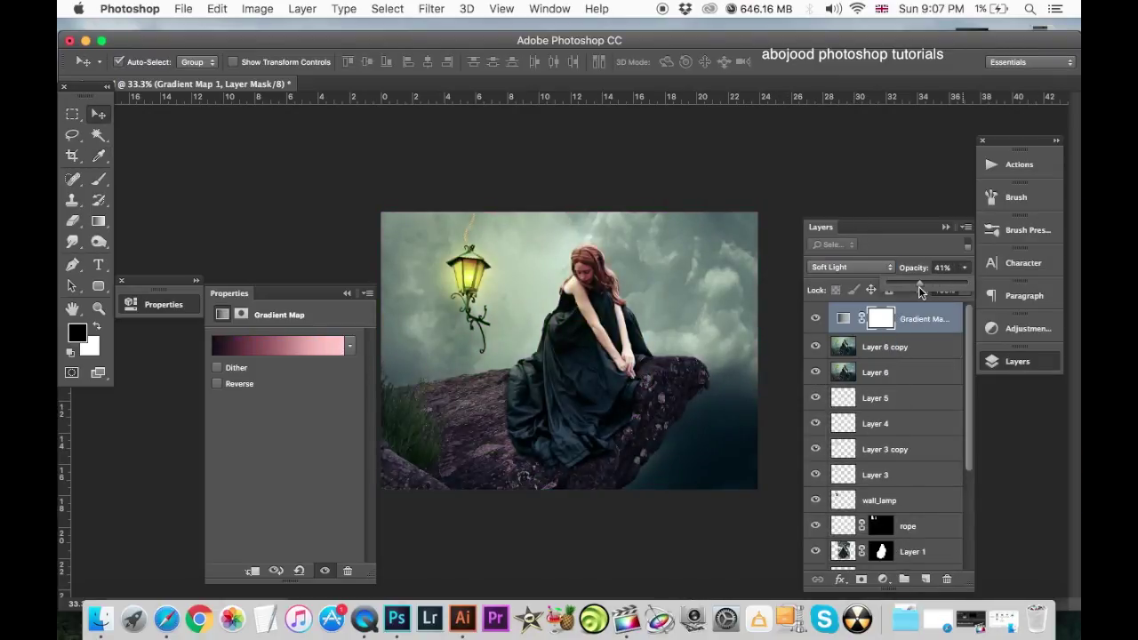
pyautogui.click(858, 266)
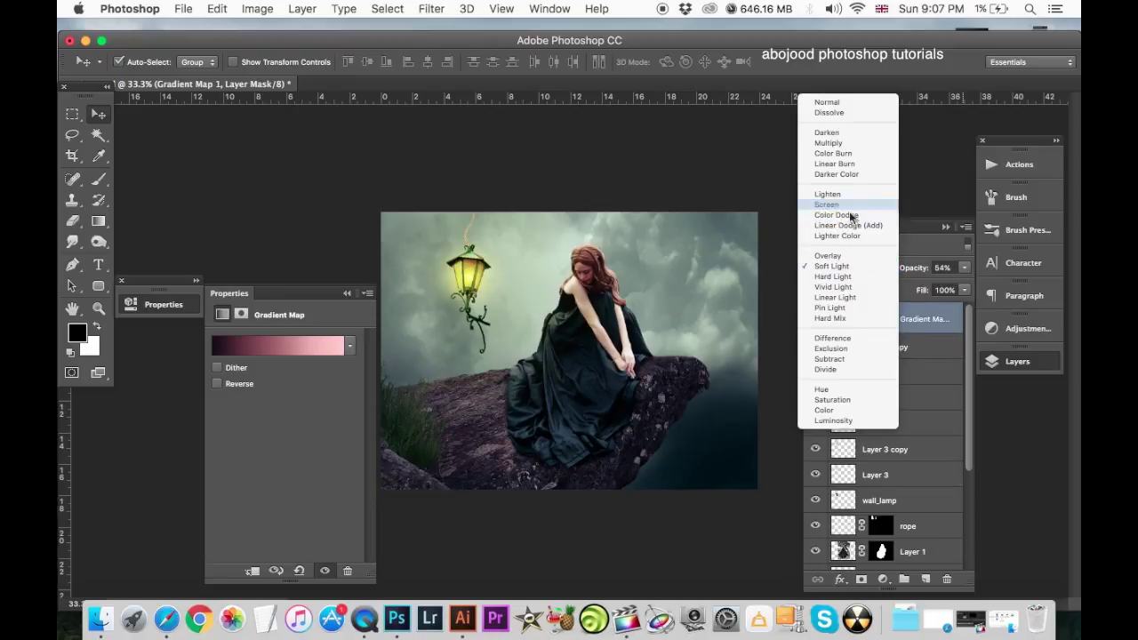
pyautogui.click(889, 203)
pyautogui.click(815, 318)
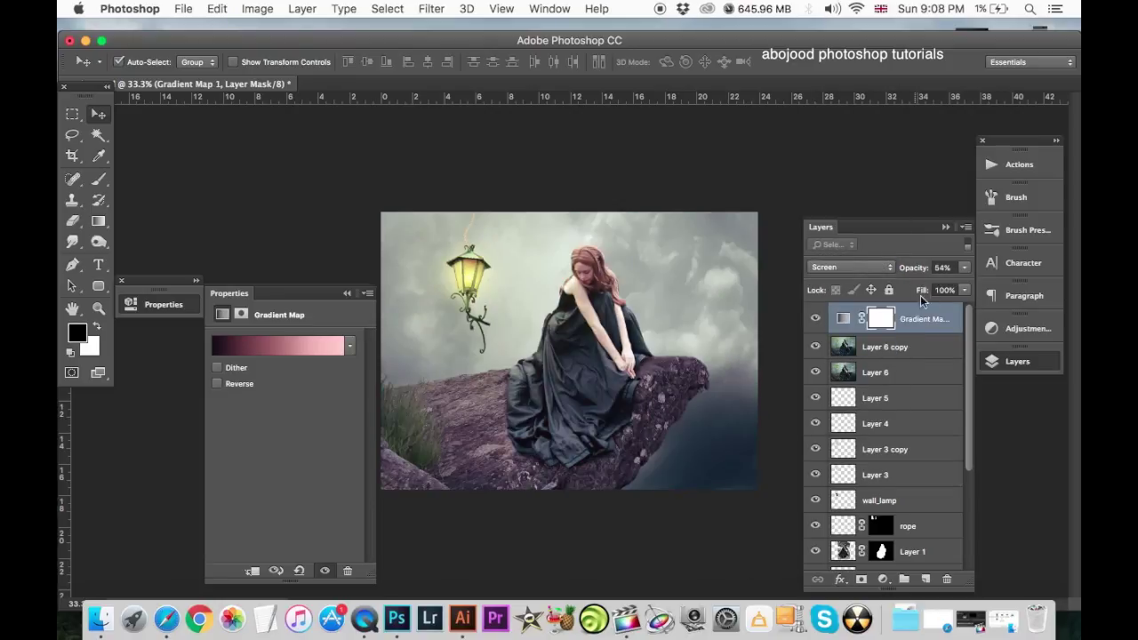
pyautogui.moveTo(963, 267); pyautogui.dragTo(944, 284)
pyautogui.moveTo(931, 289); pyautogui.dragTo(920, 290)
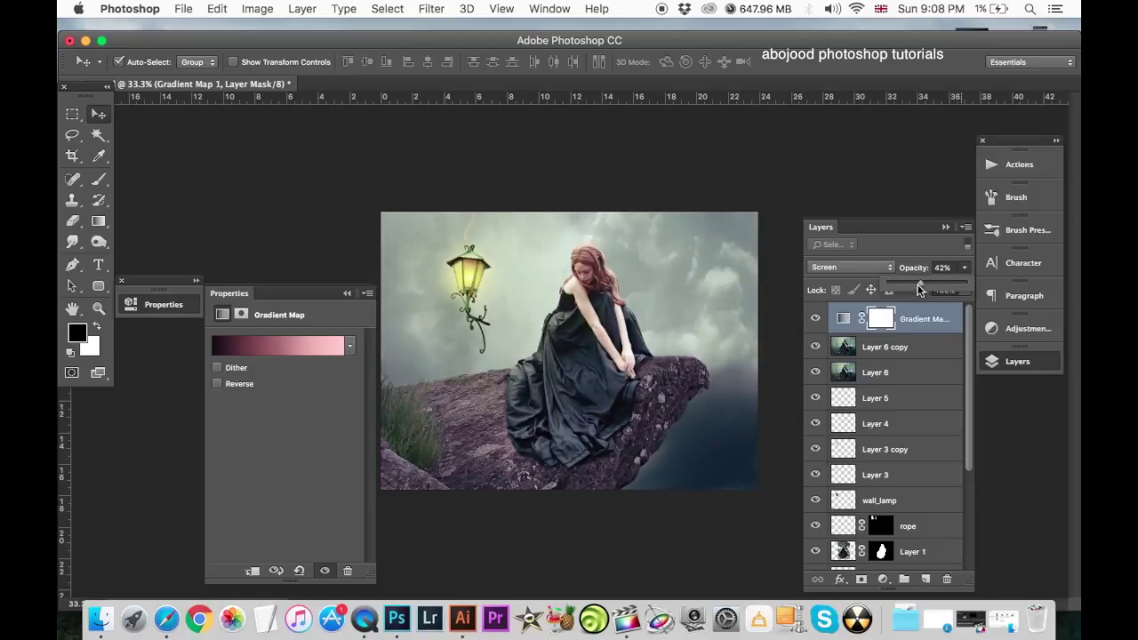
pyautogui.click(843, 318)
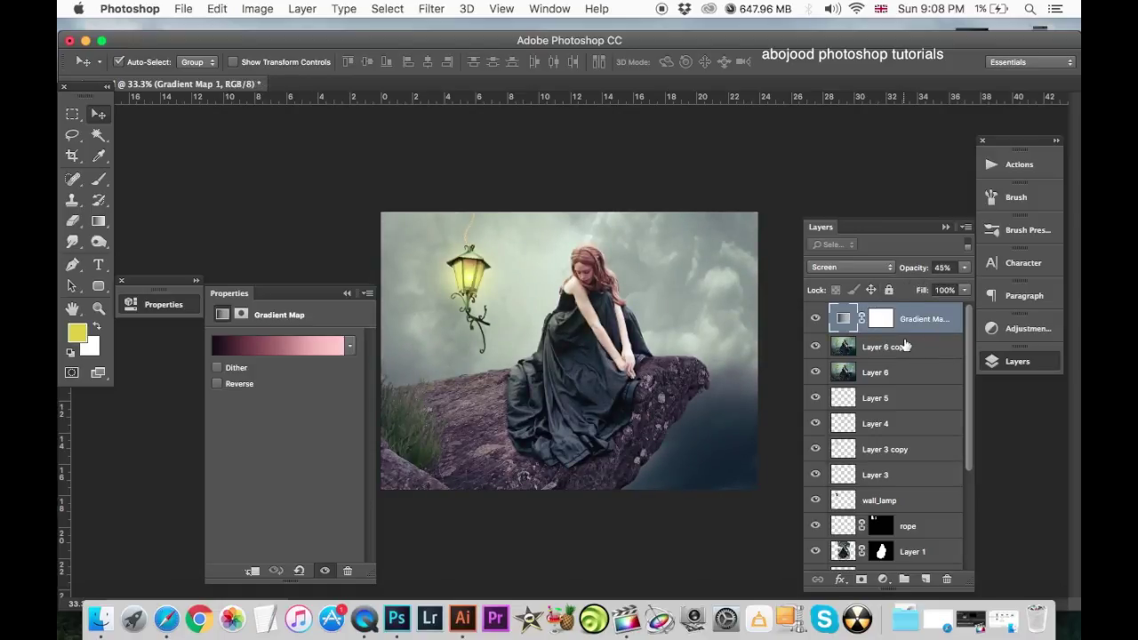
pyautogui.click(884, 579)
# Add Color Balance with midtones Cyan–Red +7 and shadows Cyan–Red +5, Yellow–Blue +7.
pyautogui.click(918, 447)
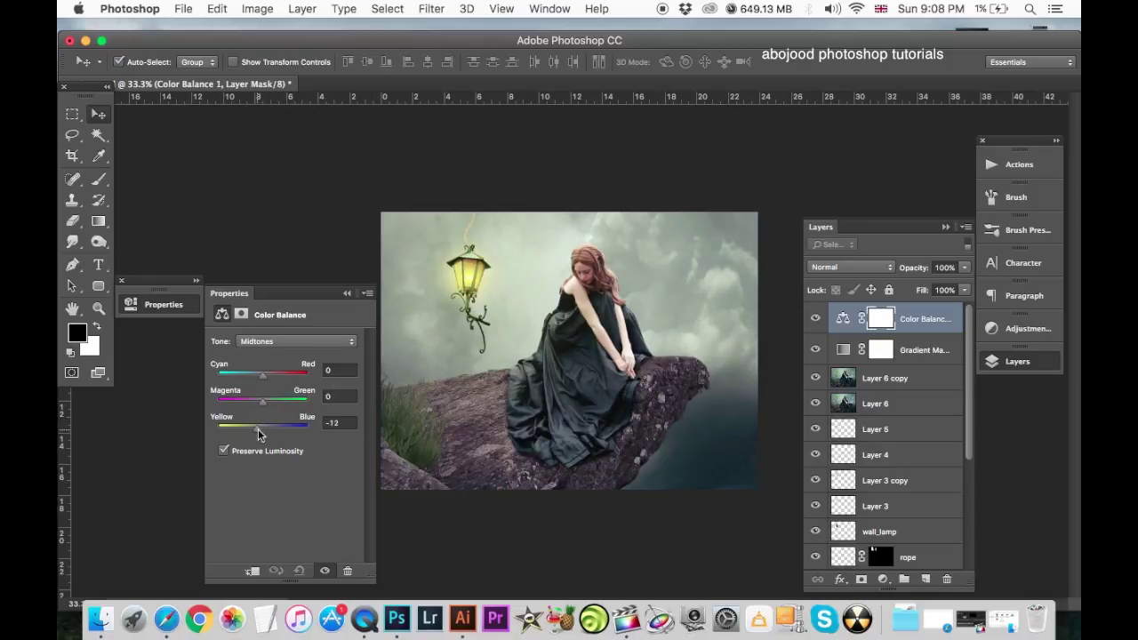
pyautogui.moveTo(262, 374); pyautogui.dragTo(266, 377)
pyautogui.click(269, 343)
pyautogui.click(259, 329)
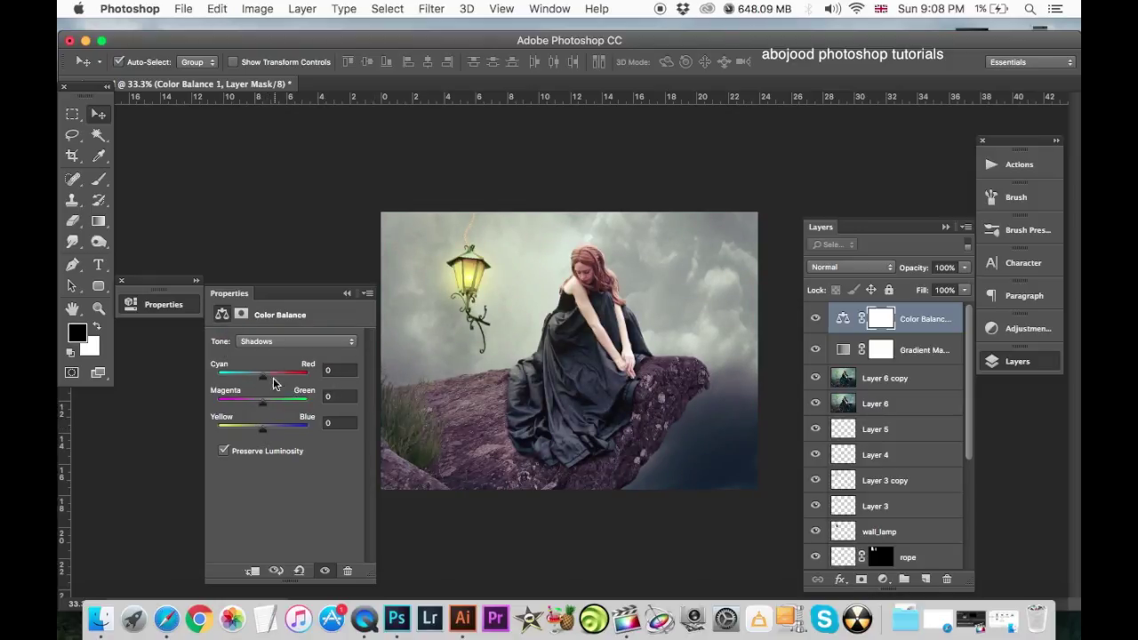
pyautogui.moveTo(263, 377); pyautogui.dragTo(265, 377)
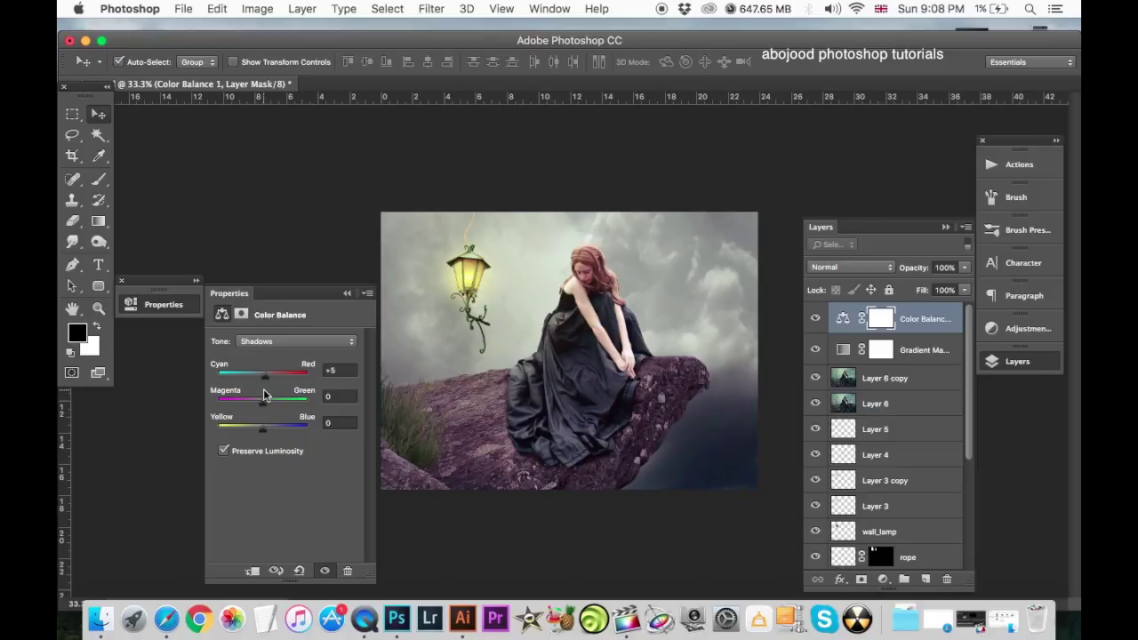
pyautogui.moveTo(263, 430); pyautogui.dragTo(264, 430)
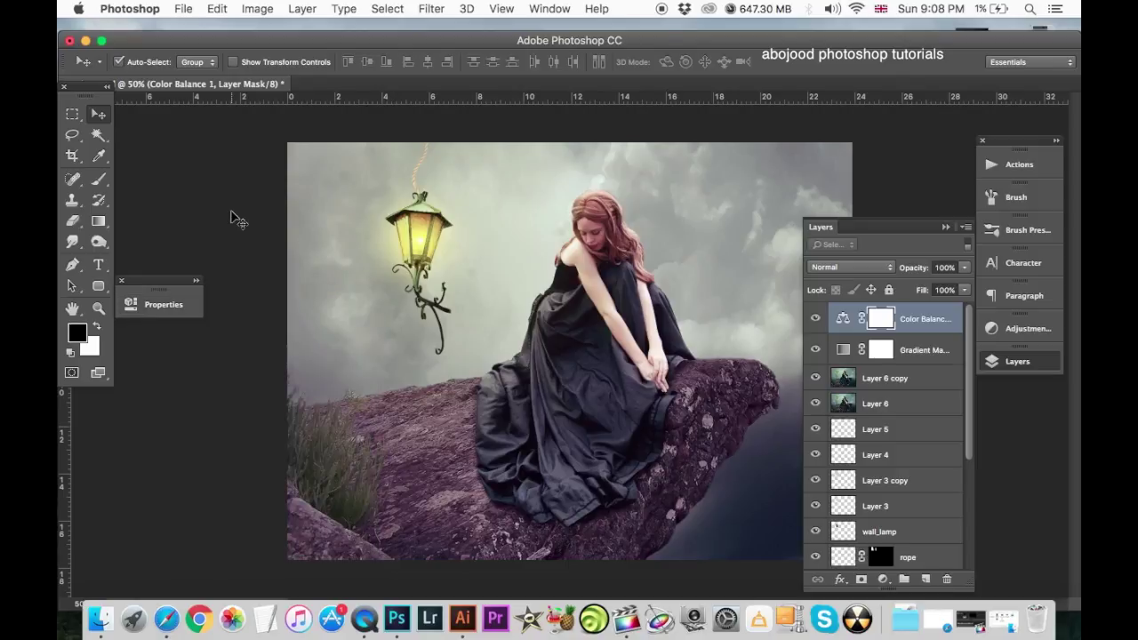
pyautogui.click(347, 292)
pyautogui.click(882, 579)
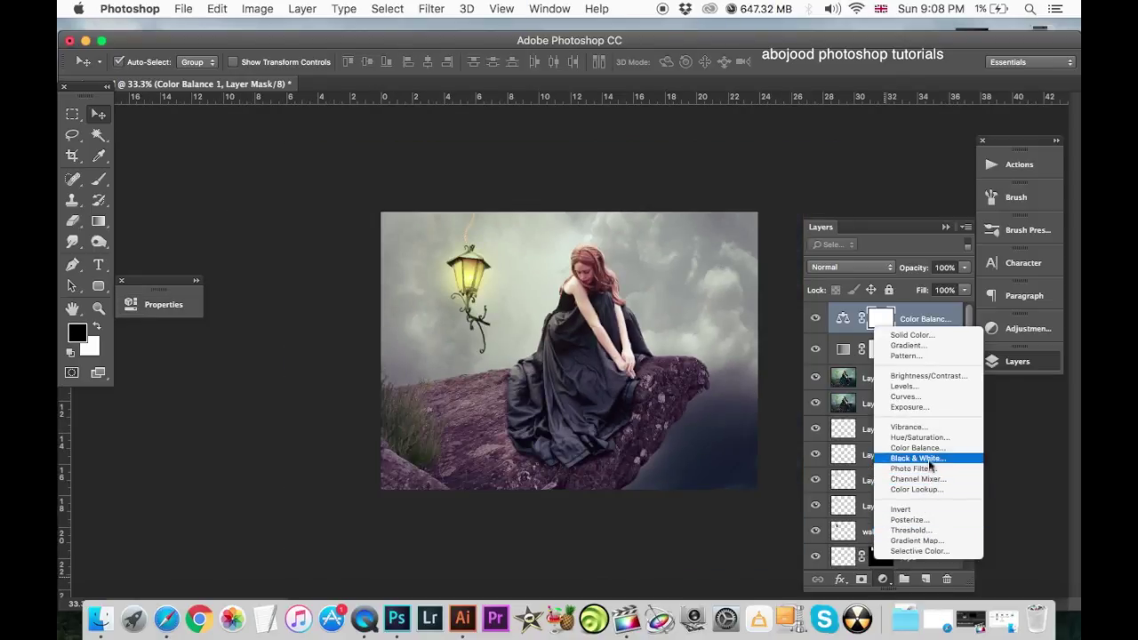
# Add a Levels layer with Blue channel output set to 13 and 240.
pyautogui.click(947, 387)
pyautogui.click(286, 360)
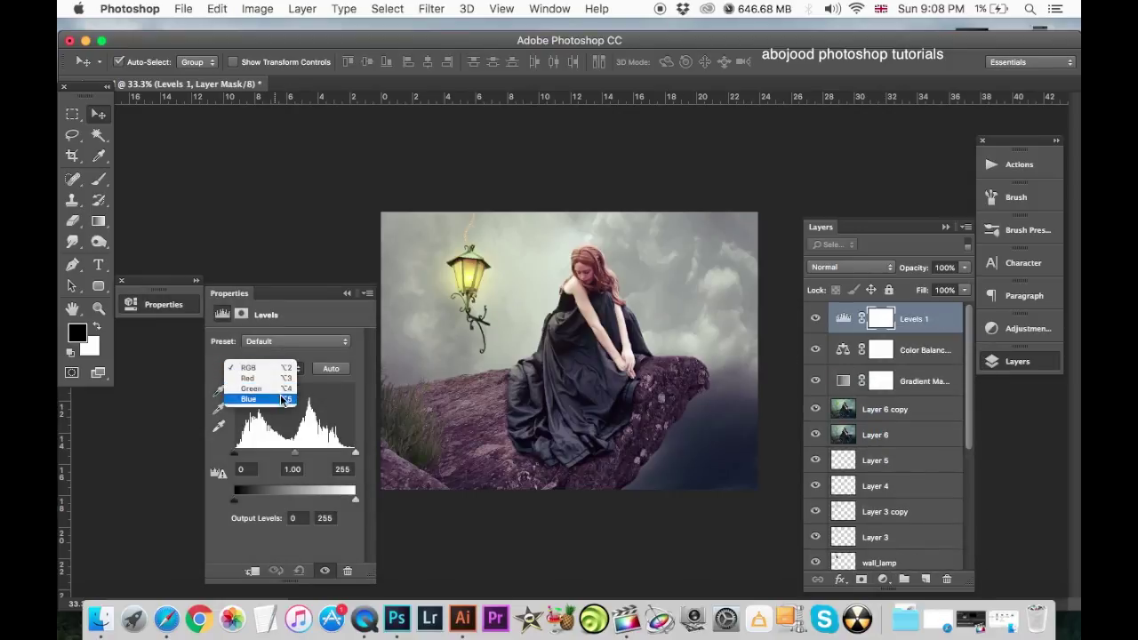
pyautogui.click(254, 397)
pyautogui.moveTo(233, 499); pyautogui.dragTo(240, 503)
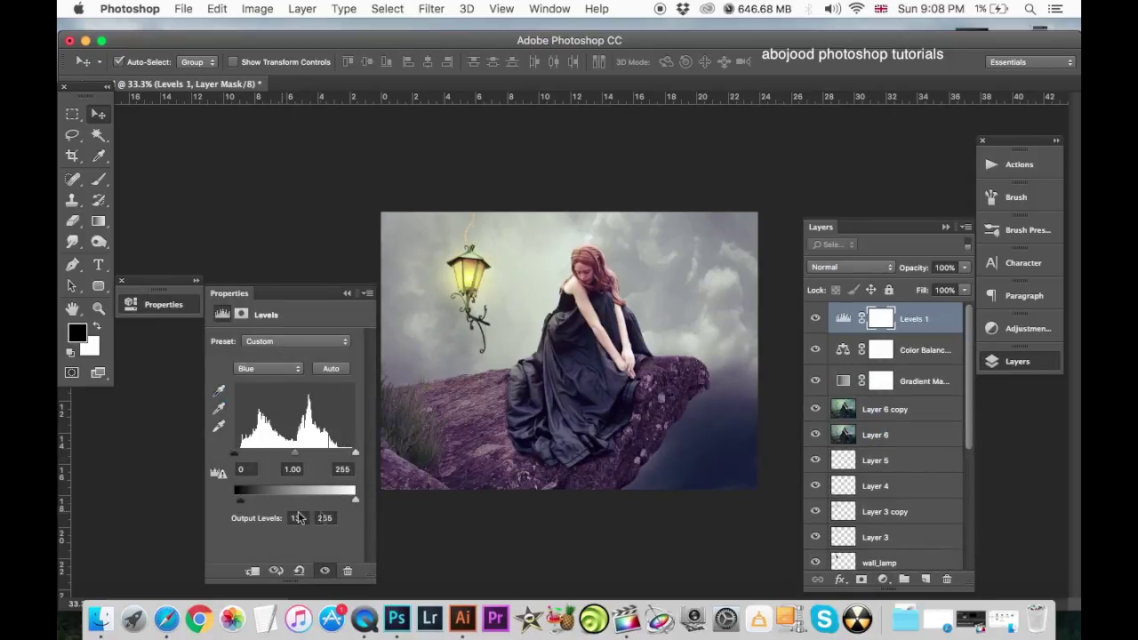
pyautogui.moveTo(356, 500); pyautogui.dragTo(348, 505)
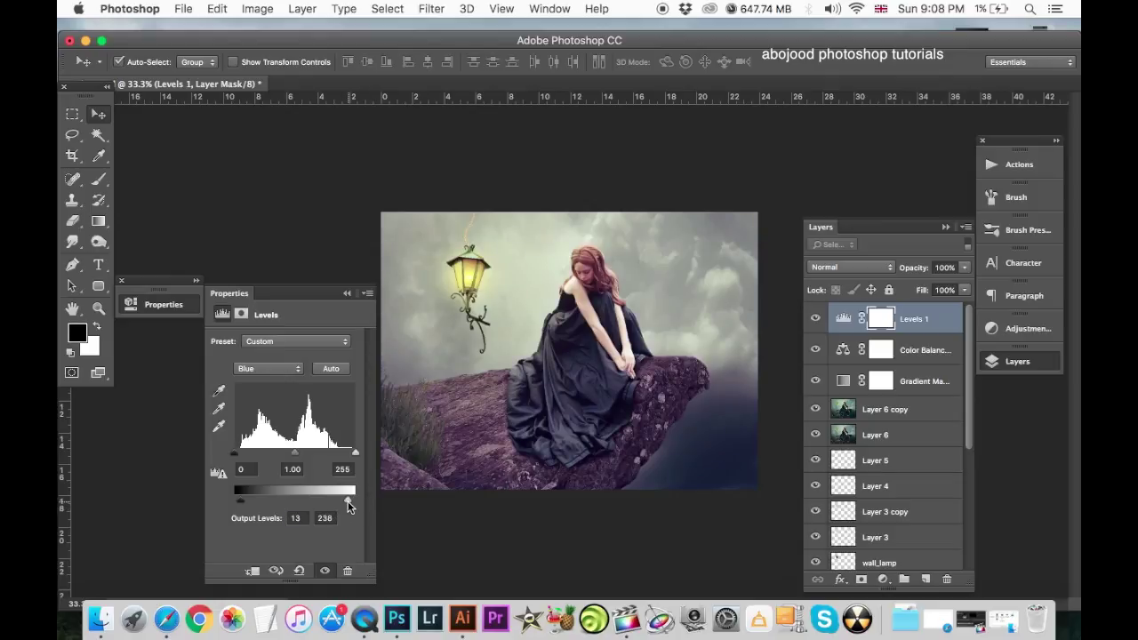
pyautogui.click(352, 294)
# Stamp visible layers into Layer 7, duplicate it, and open the Camera Raw Filter.
pyautogui.press('super+alt+shift+e')
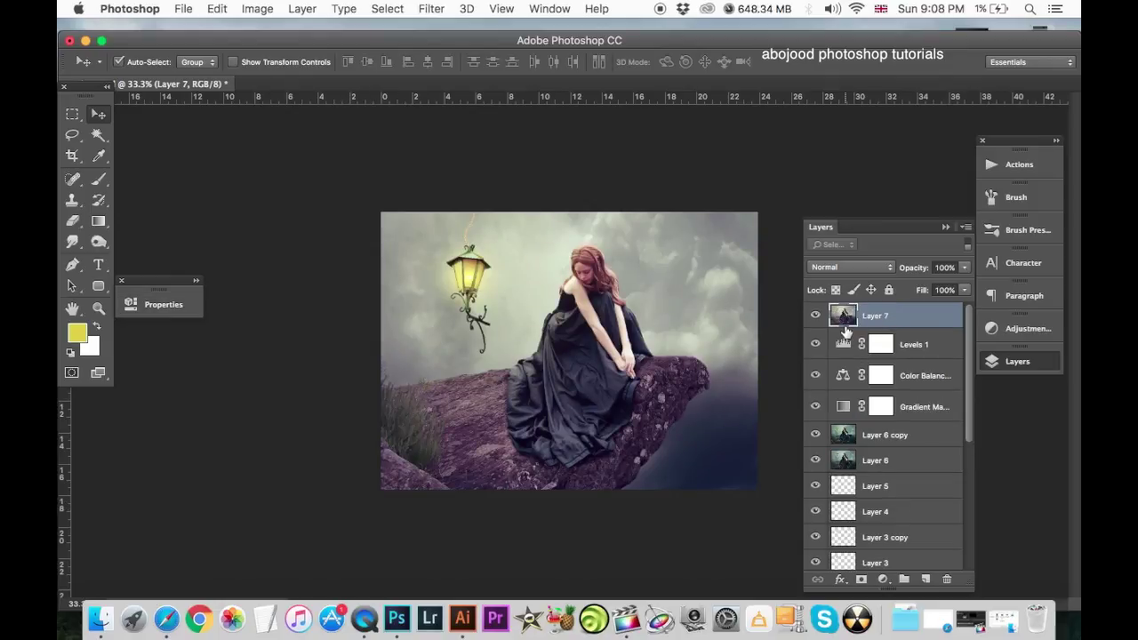
pyautogui.press('super+j')
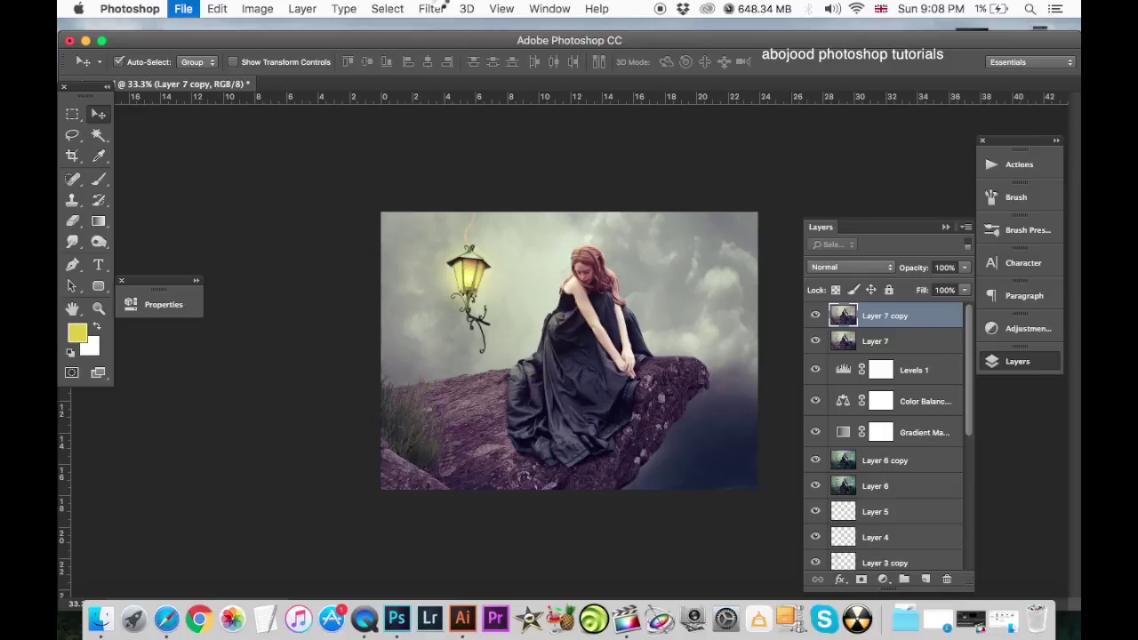
pyautogui.click(433, 8)
pyautogui.click(525, 117)
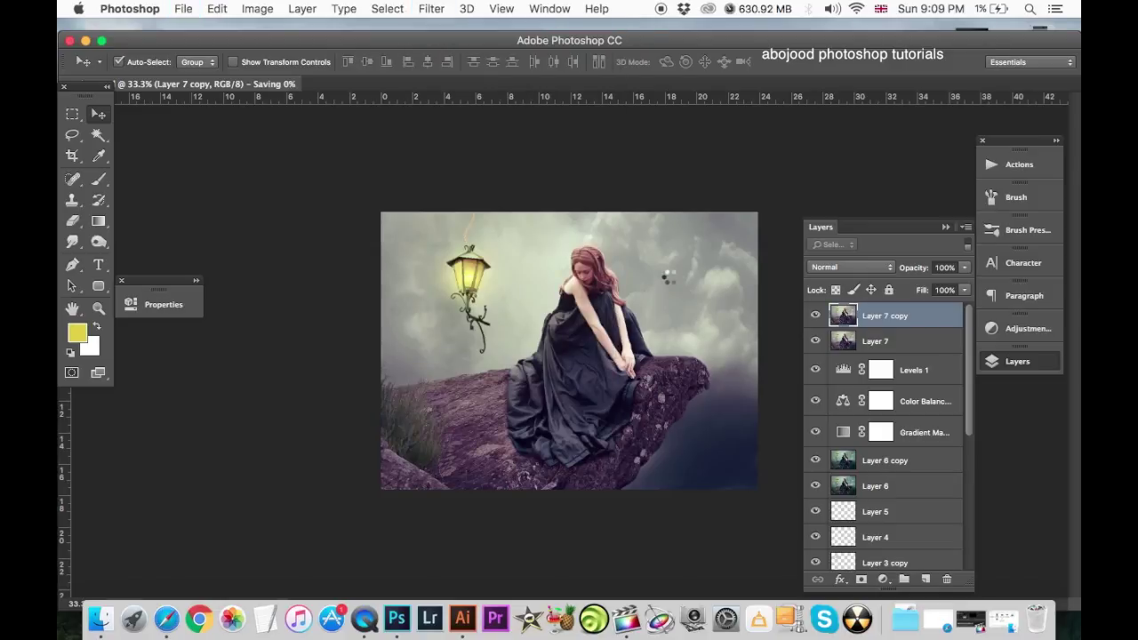
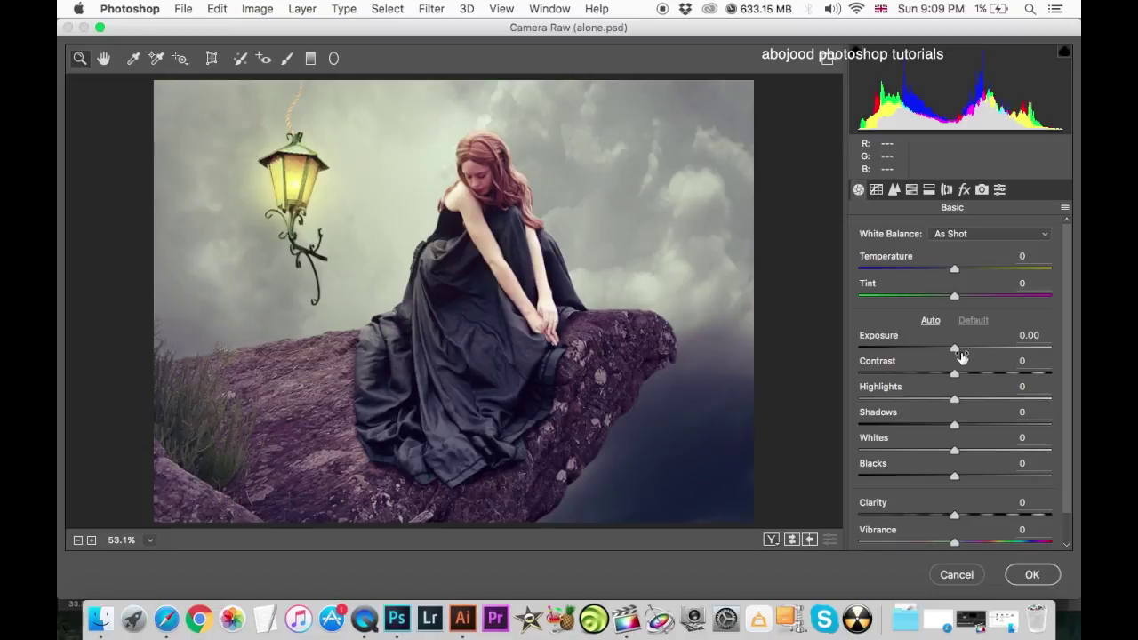
# Drop Camera Raw Highlights to -28 and select the Graduated Filter tool.
pyautogui.moveTo(954, 404)
pyautogui.mouseDown()
pyautogui.moveTo(927, 404)
pyautogui.moveTo(959, 405)
pyautogui.mouseUp()
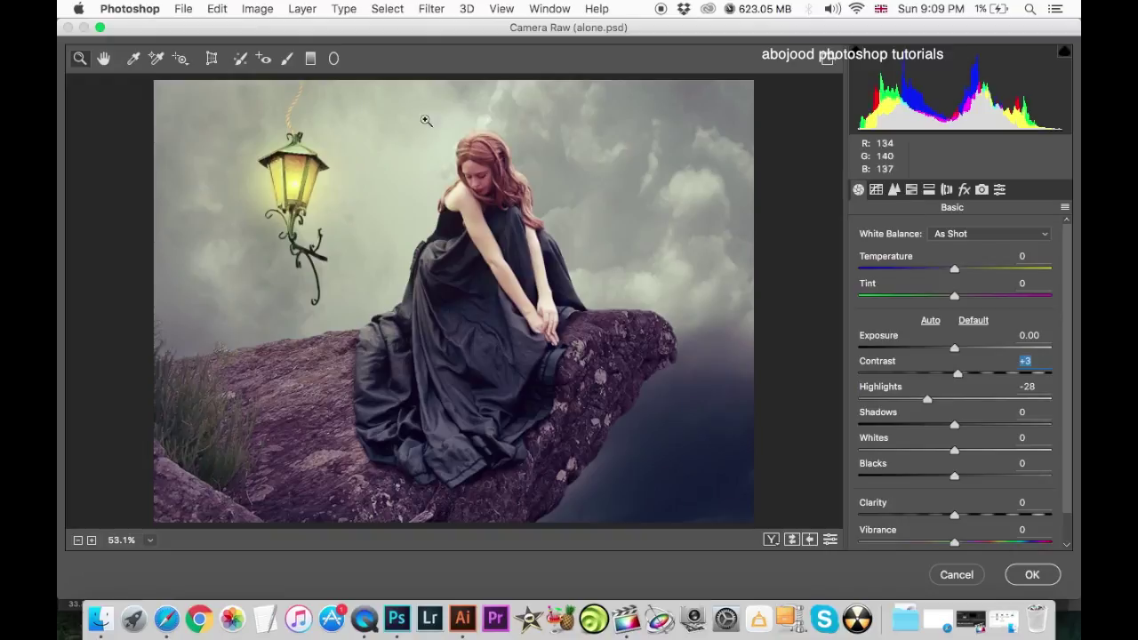
pyautogui.click(310, 58)
# Draw a graduated filter darkening the right side, shifting its start and end lines left.
pyautogui.hotkey('ctrl', '-')
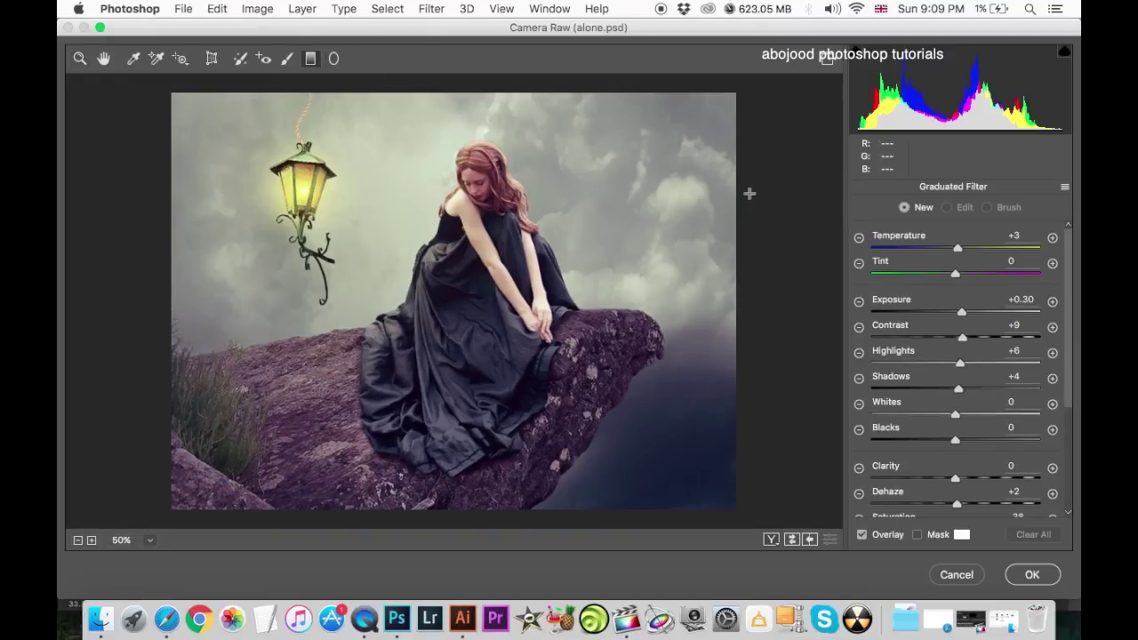
pyautogui.moveTo(774, 188); pyautogui.dragTo(552, 268)
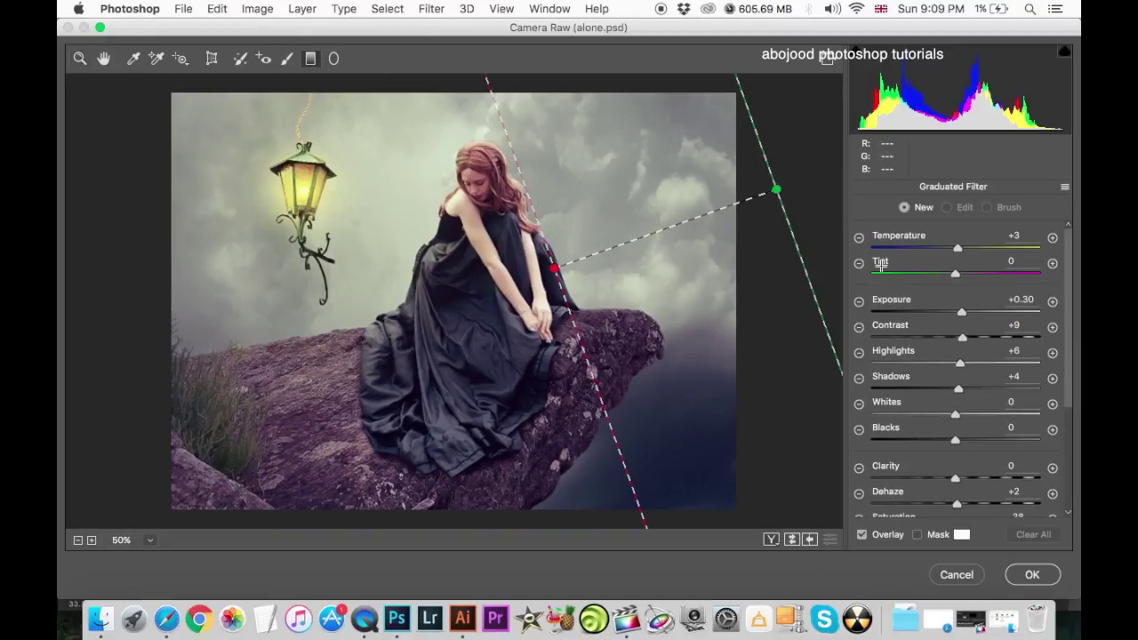
pyautogui.moveTo(960, 312); pyautogui.dragTo(935, 317)
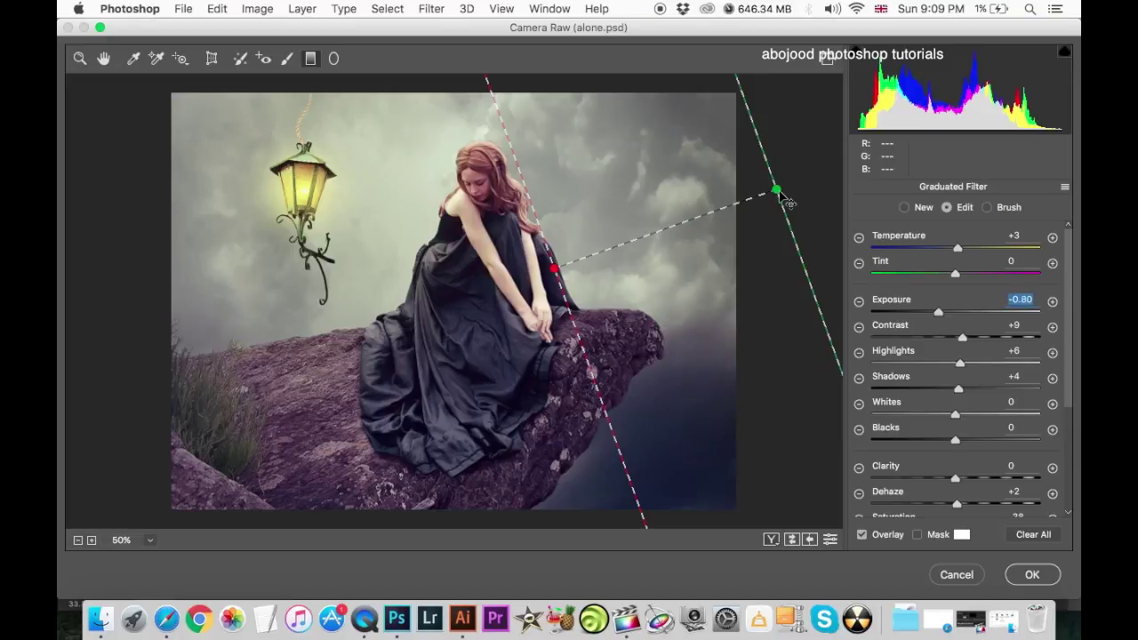
pyautogui.moveTo(787, 203); pyautogui.dragTo(691, 224)
pyautogui.moveTo(555, 271); pyautogui.dragTo(507, 291)
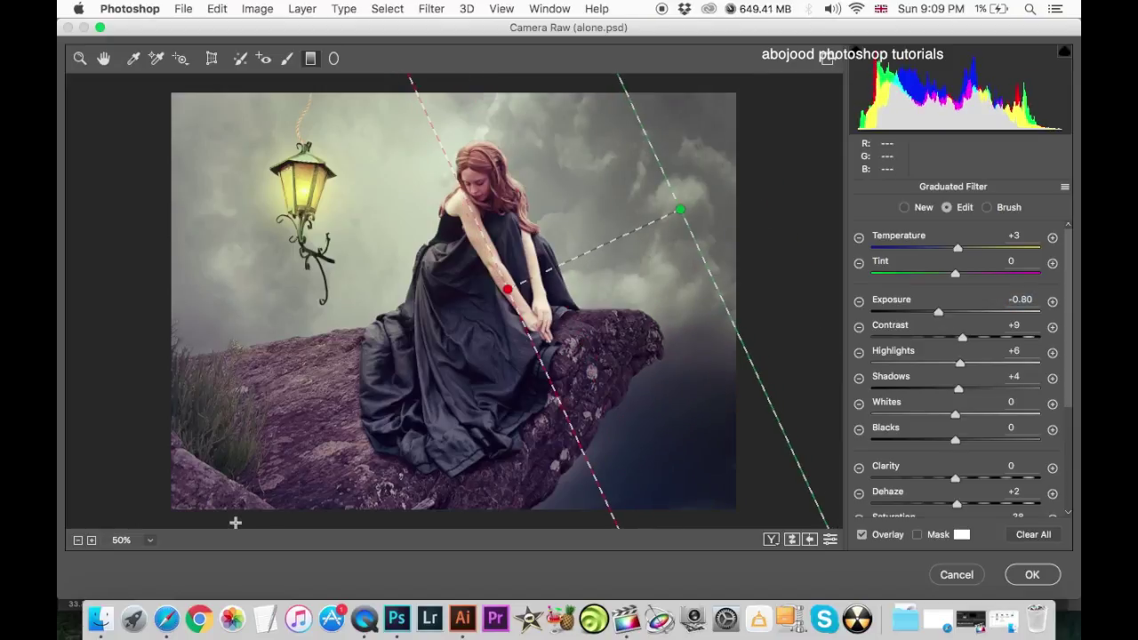
# Add a lower-left graduated filter with Exposure -0.90 and Contrast and Highlights reset to 0.
pyautogui.moveTo(236, 523)
pyautogui.mouseDown()
pyautogui.moveTo(469, 325)
pyautogui.moveTo(419, 253)
pyautogui.moveTo(251, 515)
pyautogui.moveTo(360, 362)
pyautogui.moveTo(277, 408)
pyautogui.moveTo(306, 431)
pyautogui.moveTo(333, 396)
pyautogui.moveTo(376, 373)
pyautogui.mouseUp()
pyautogui.doubleClick(963, 338)
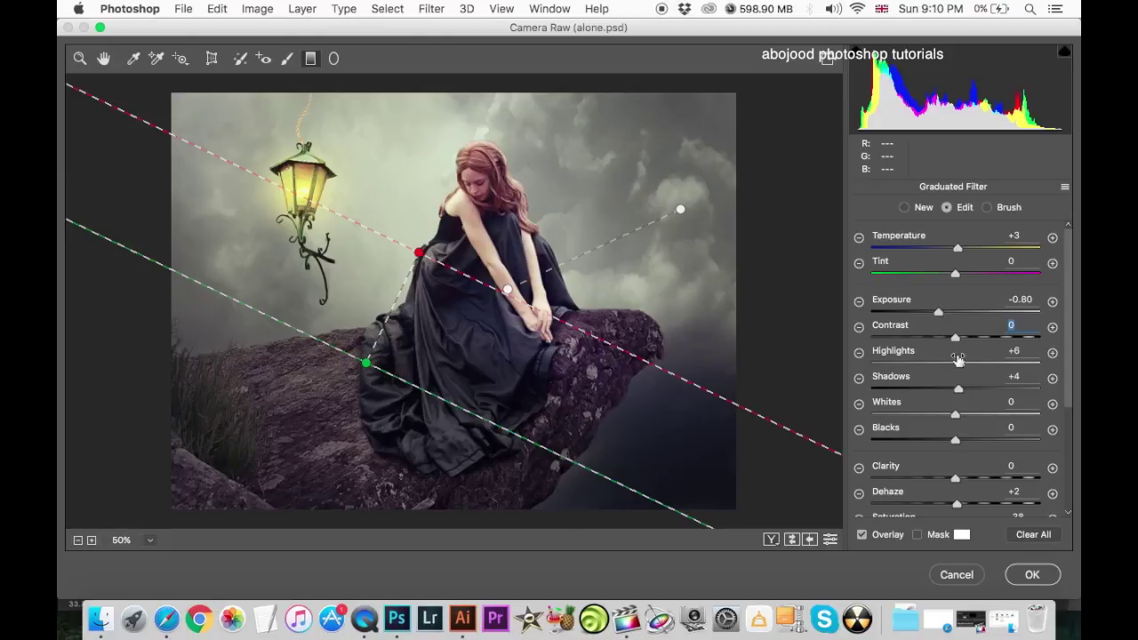
pyautogui.doubleClick(960, 364)
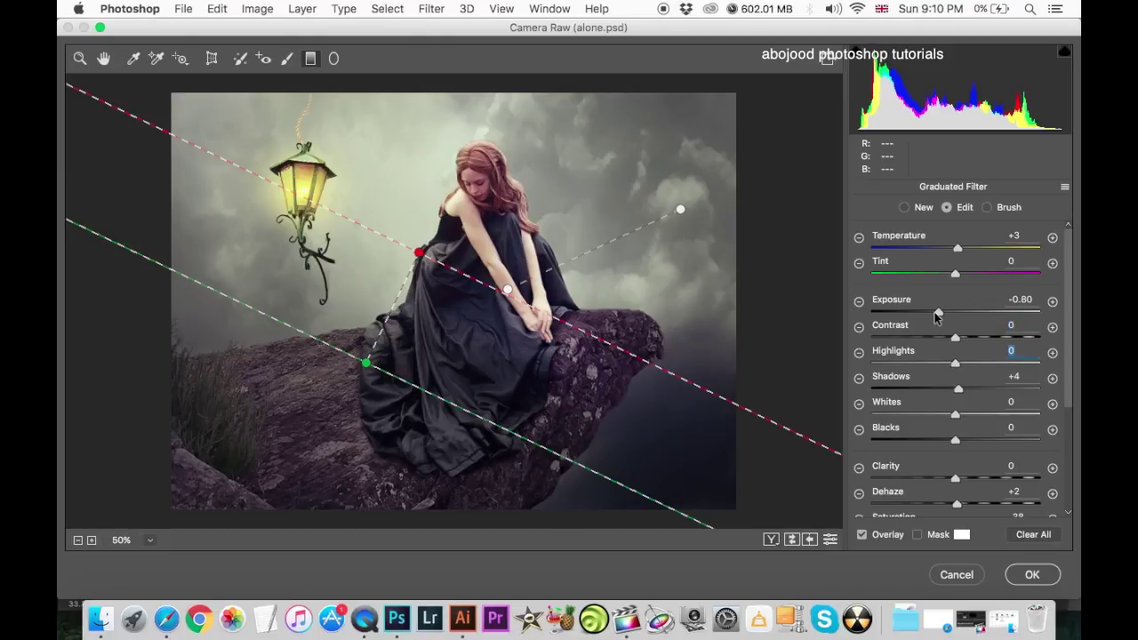
pyautogui.moveTo(937, 313); pyautogui.dragTo(933, 338)
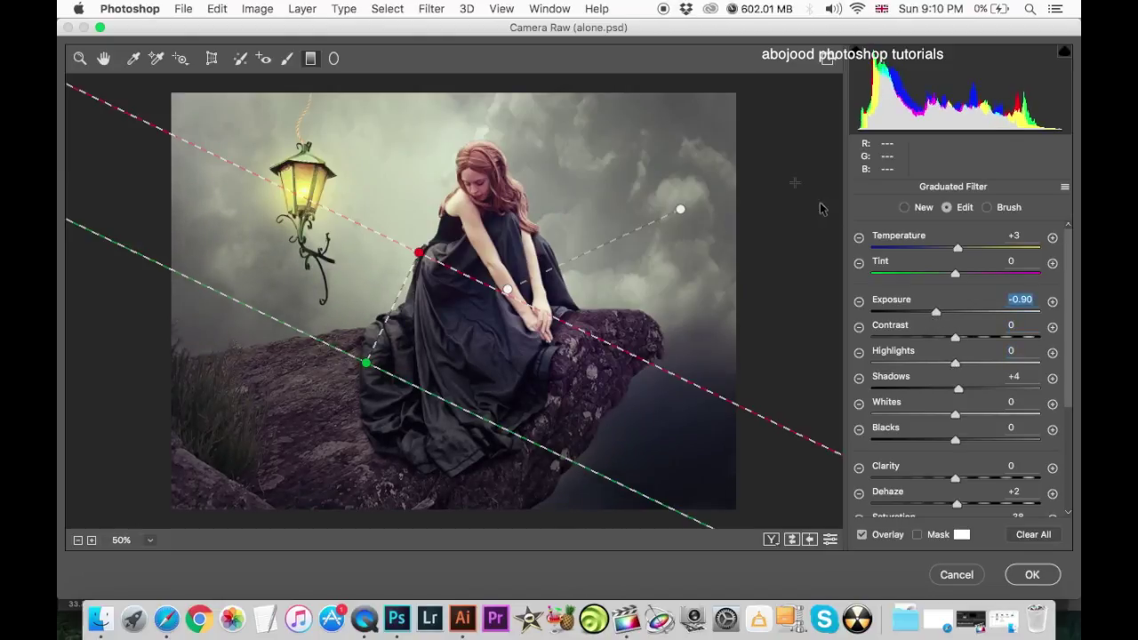
# Paint an enlarged Adjustment Brush over the lantern and raise its Exposure to +0.70.
pyautogui.click(287, 58)
pyautogui.press(']')
pyautogui.press(']')
pyautogui.press(']')
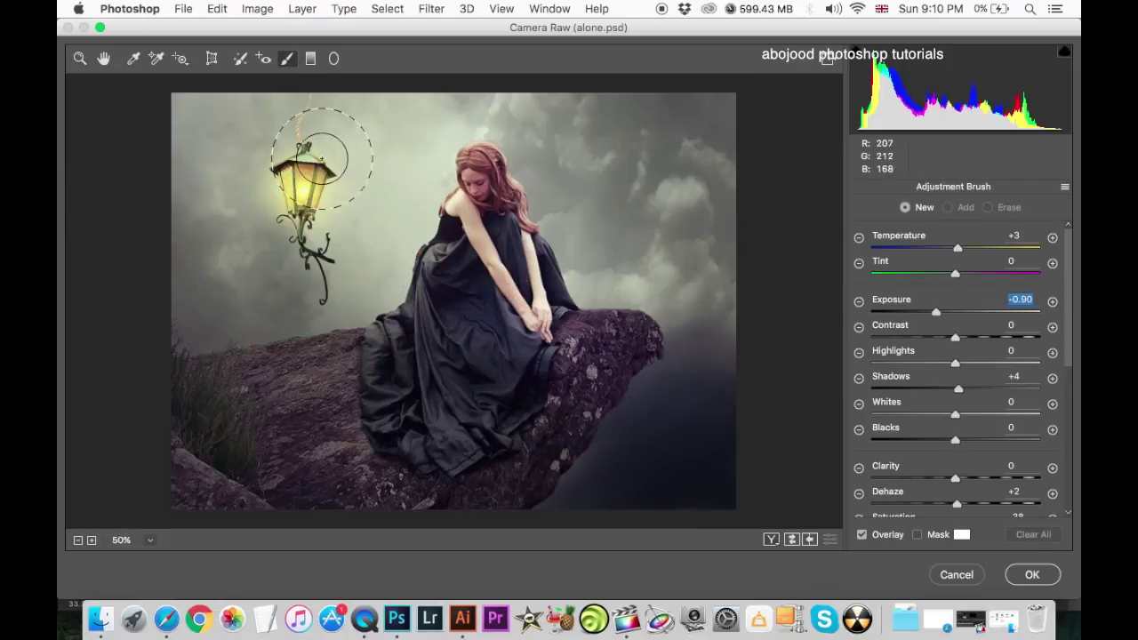
pyautogui.press(']')
pyautogui.press(']')
pyautogui.press(']')
pyautogui.moveTo(213, 130)
pyautogui.mouseDown()
pyautogui.moveTo(396, 226)
pyautogui.moveTo(498, 320)
pyautogui.mouseUp()
pyautogui.moveTo(947, 303)
pyautogui.mouseDown()
pyautogui.moveTo(980, 313)
pyautogui.moveTo(969, 312)
pyautogui.mouseUp()
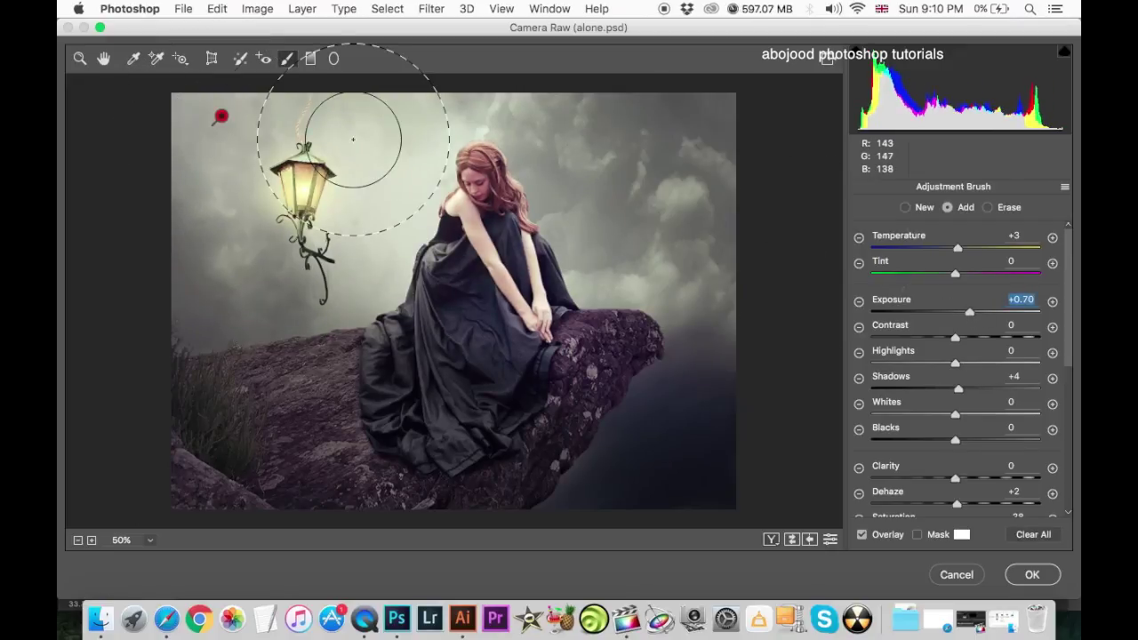
# Warm the brushed area to Temperature +66 and extend the glow over the woman.
pyautogui.click(965, 273)
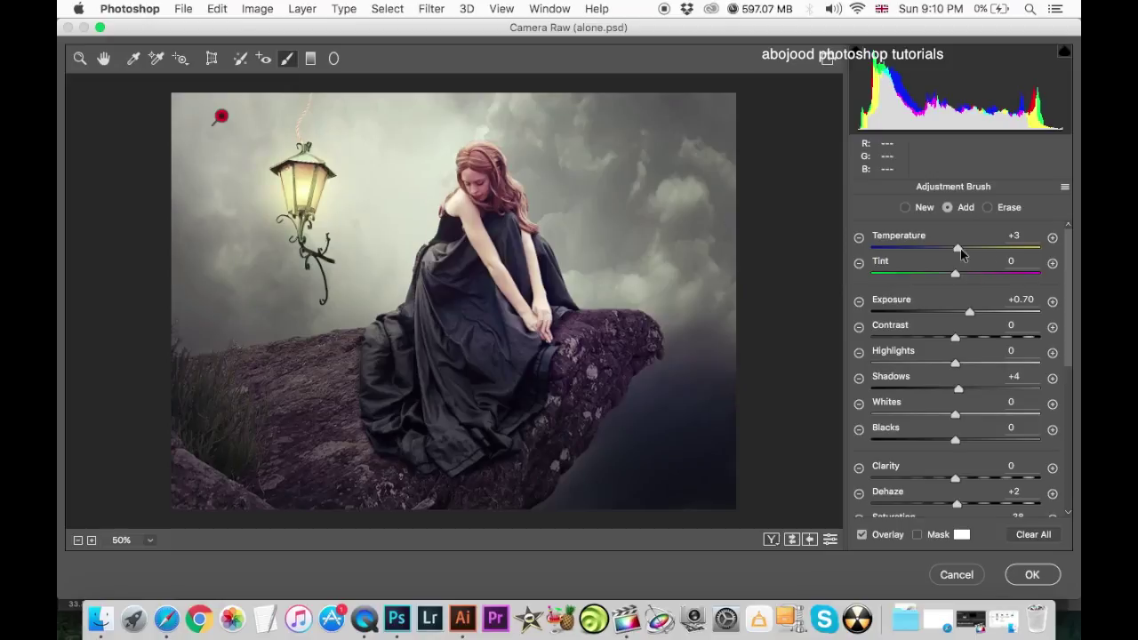
pyautogui.moveTo(958, 248); pyautogui.dragTo(1011, 250)
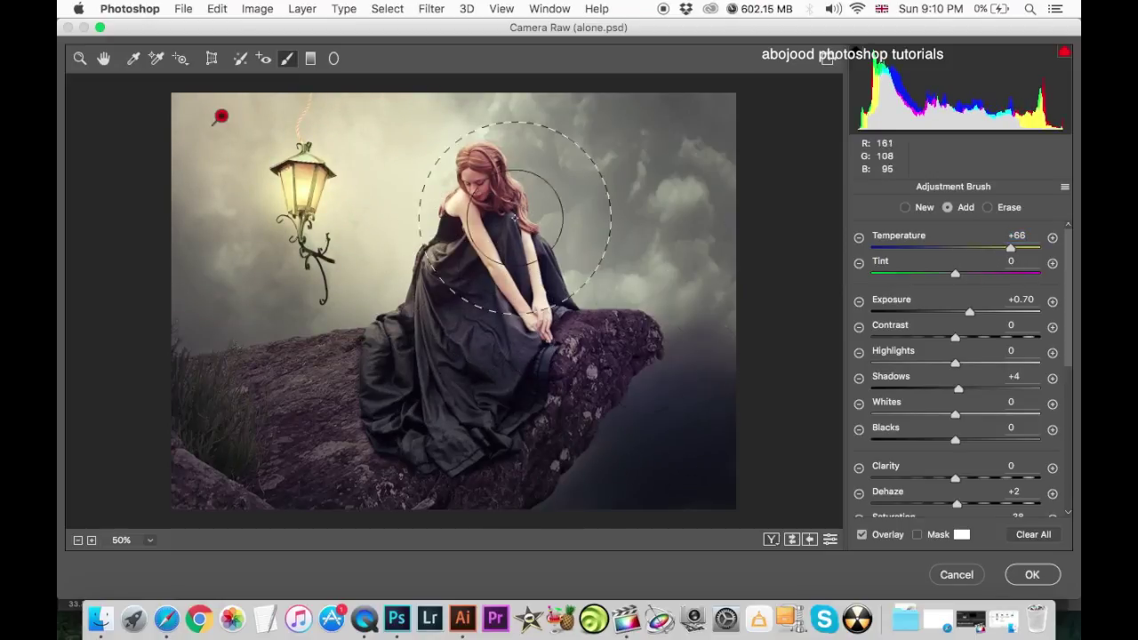
pyautogui.moveTo(302, 354); pyautogui.dragTo(286, 313)
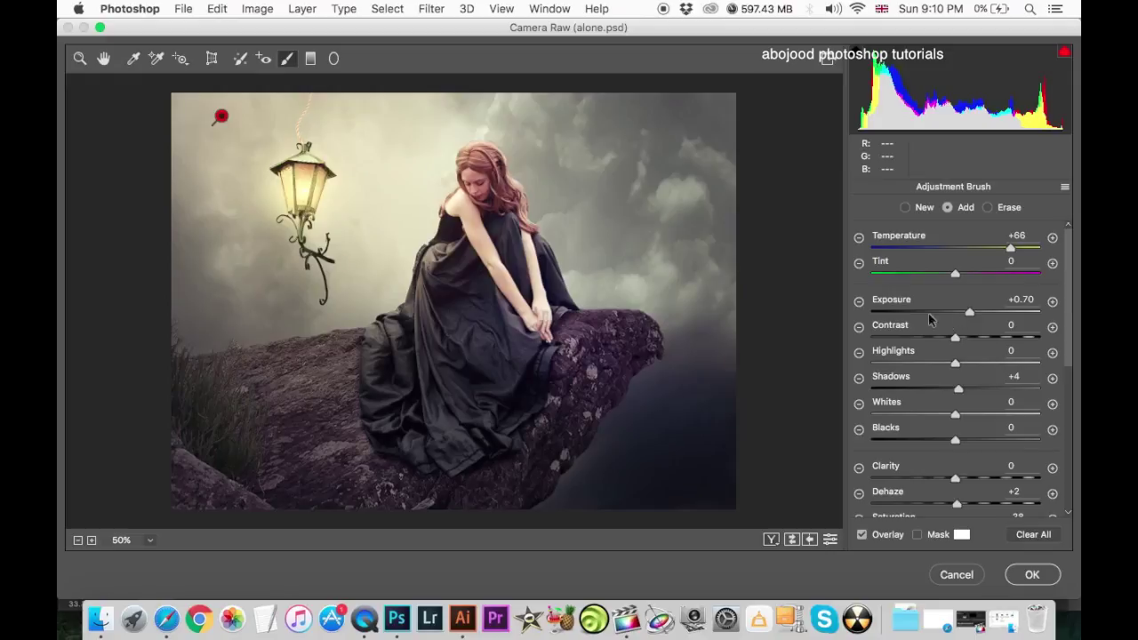
# Apply the Camera Raw adjustments to Layer 7 copy and save the document.
pyautogui.click(1028, 575)
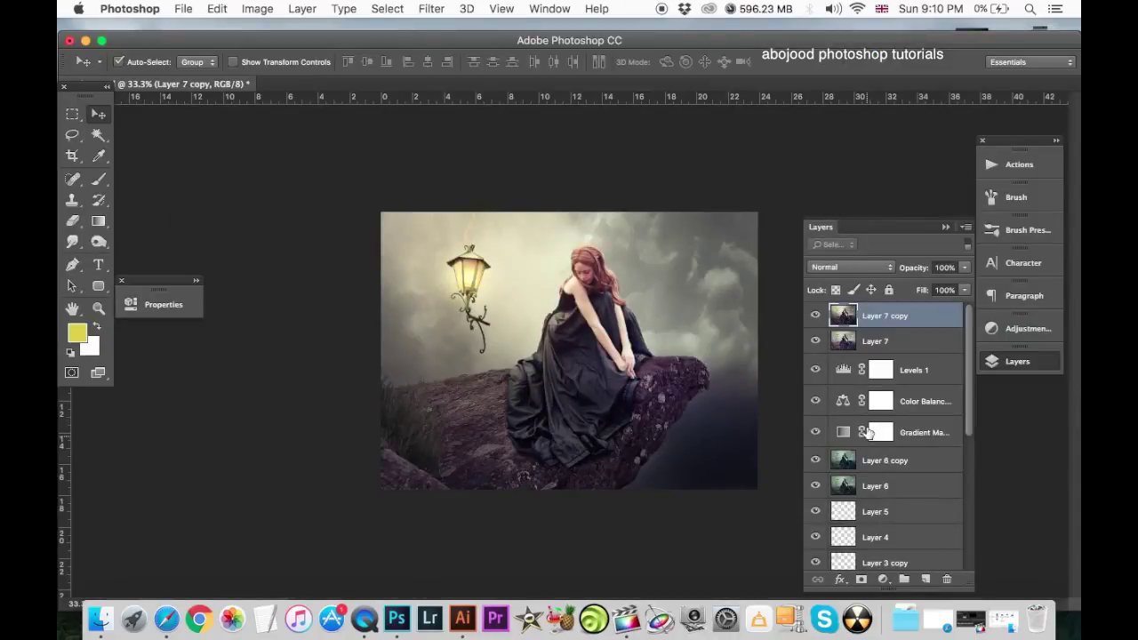
pyautogui.press('super+plus')
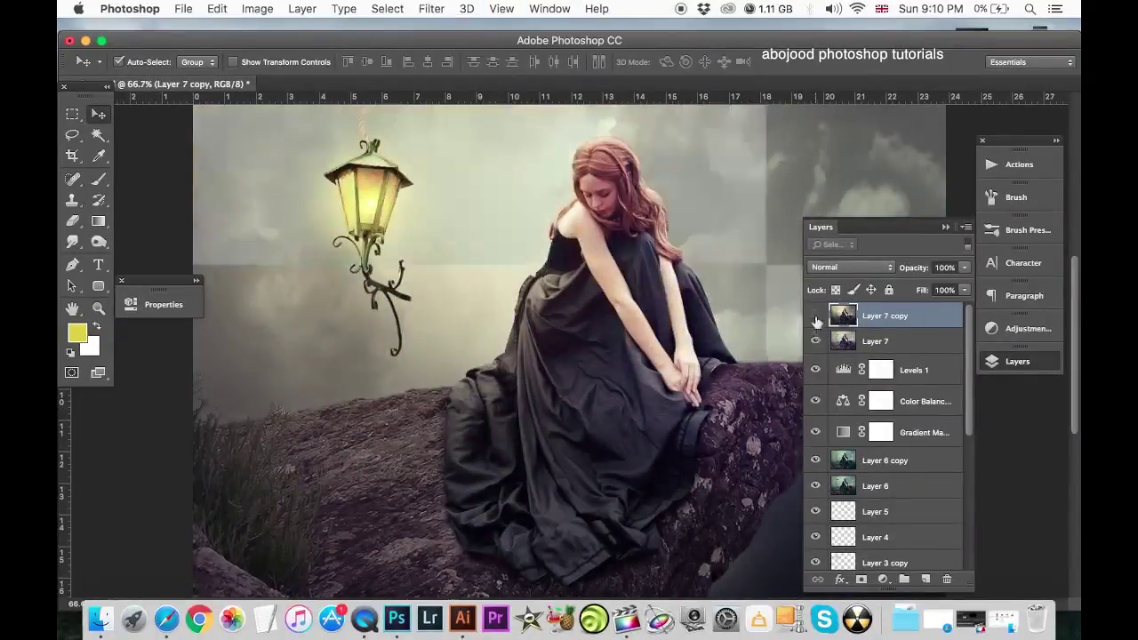
pyautogui.press('super+minus')
pyautogui.press('super+s')
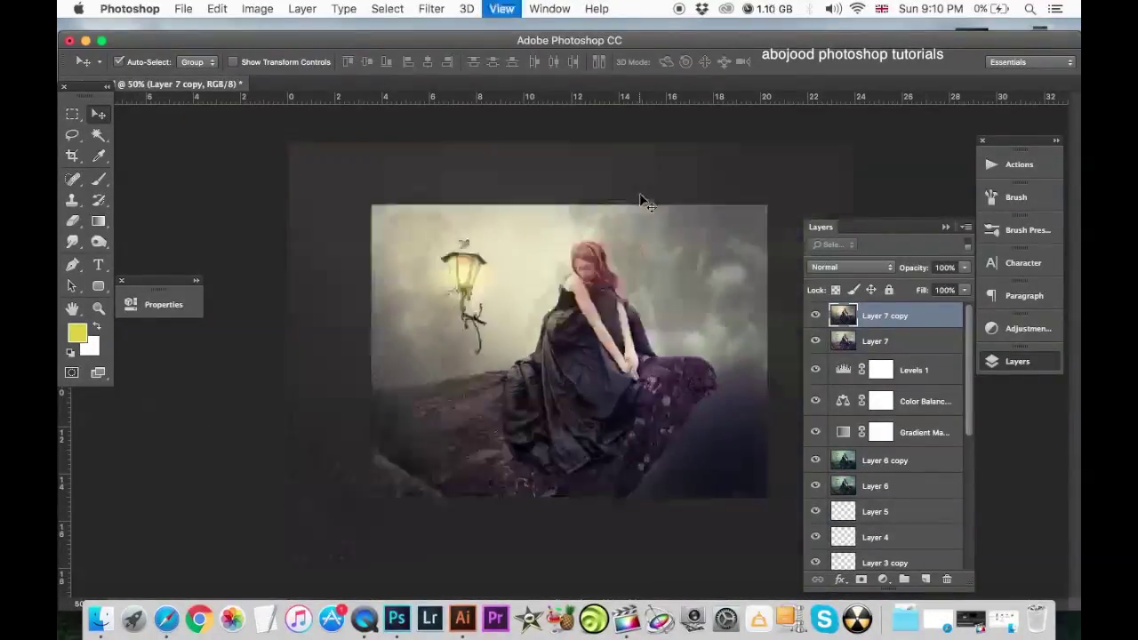
# Add a gradient fill layer using the foreground-to-transparent preset.
pyautogui.click(882, 579)
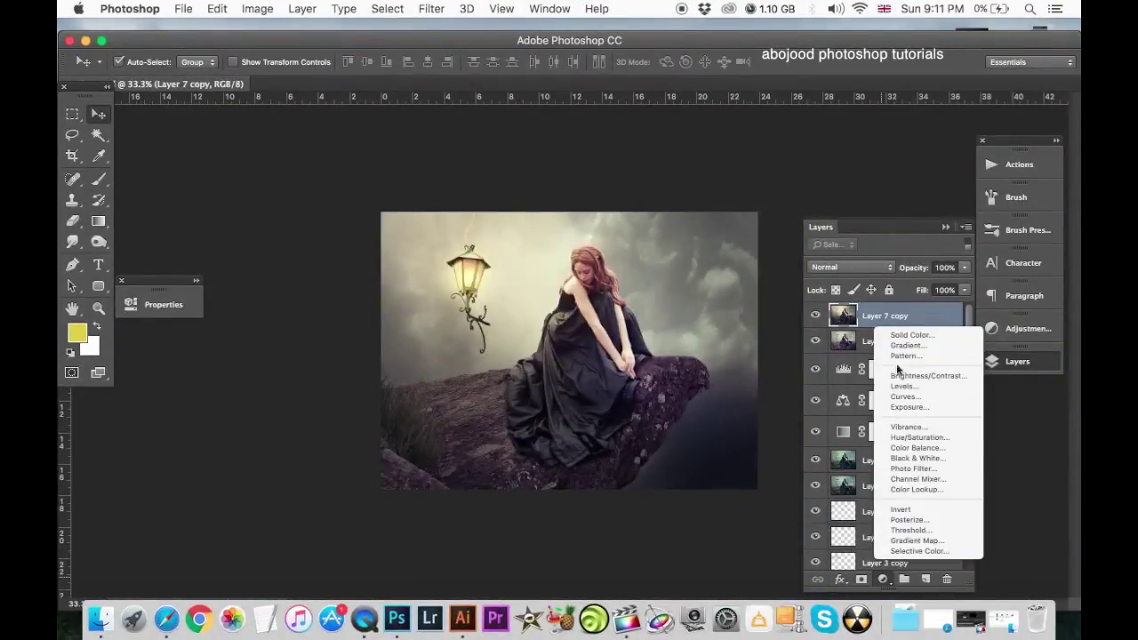
pyautogui.click(889, 342)
pyautogui.click(388, 126)
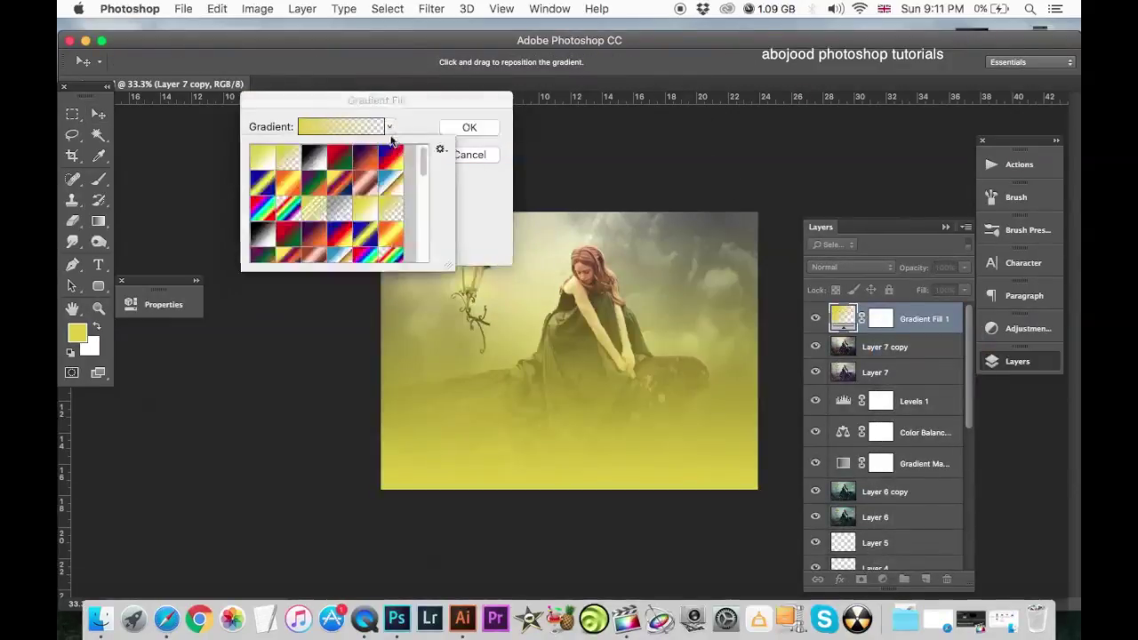
pyautogui.doubleClick(313, 170)
pyautogui.click(389, 126)
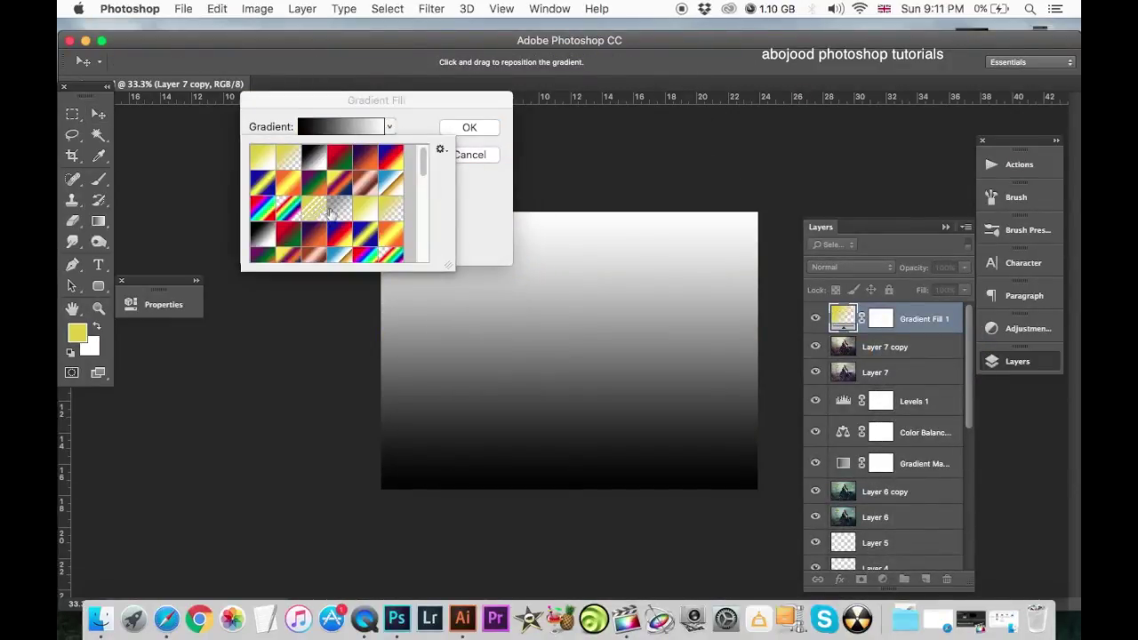
pyautogui.click(307, 233)
pyautogui.click(273, 238)
pyautogui.click(342, 209)
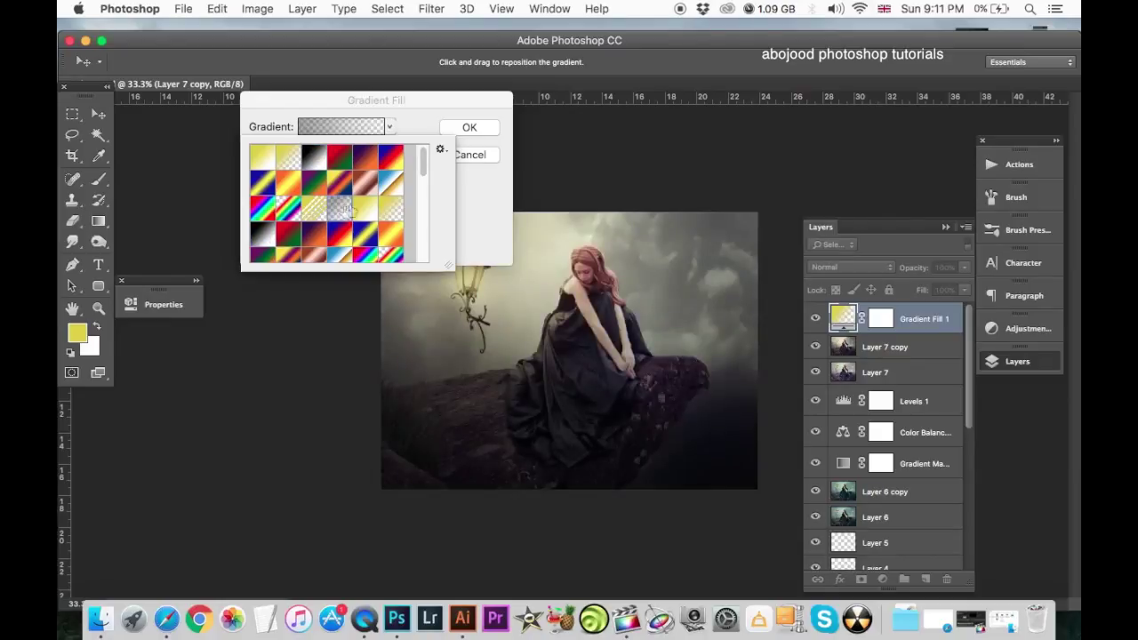
pyautogui.click(469, 131)
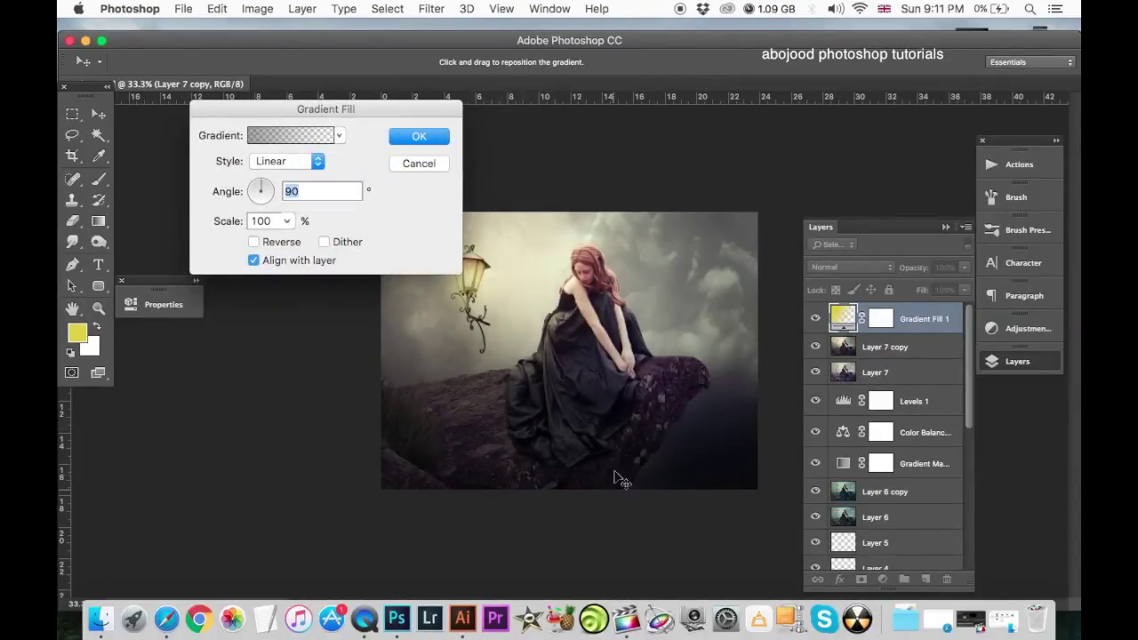
# Position the linear 90° gradient, confirm it, set Opacity to 54% and save.
pyautogui.moveTo(630, 491); pyautogui.dragTo(728, 453)
pyautogui.click(394, 137)
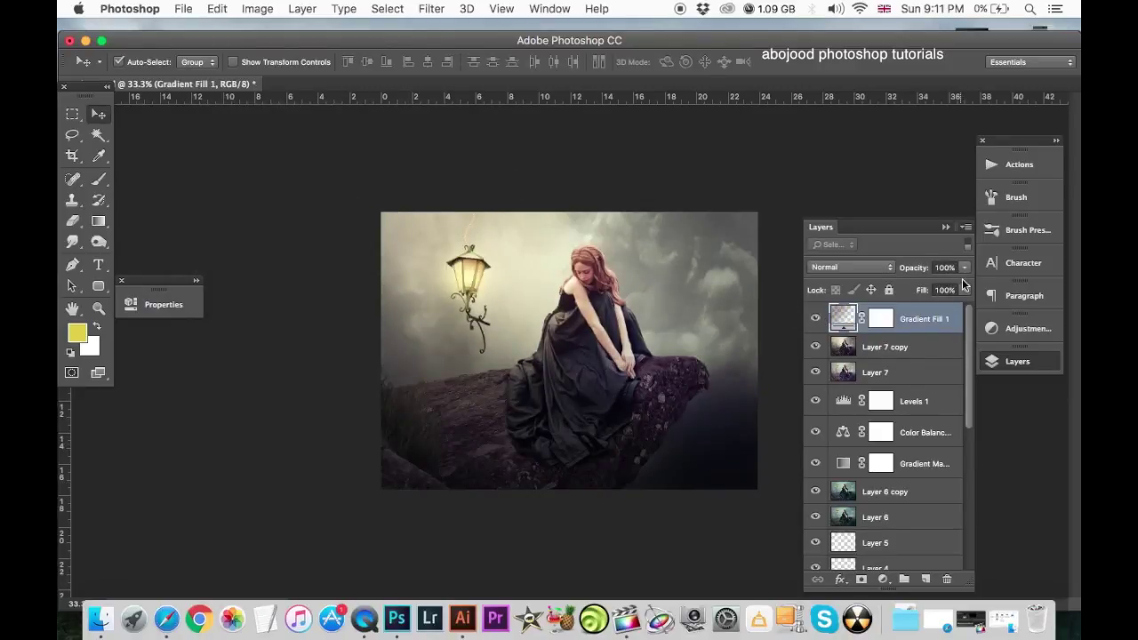
pyautogui.moveTo(964, 268)
pyautogui.mouseDown()
pyautogui.moveTo(949, 290)
pyautogui.moveTo(925, 292)
pyautogui.mouseUp()
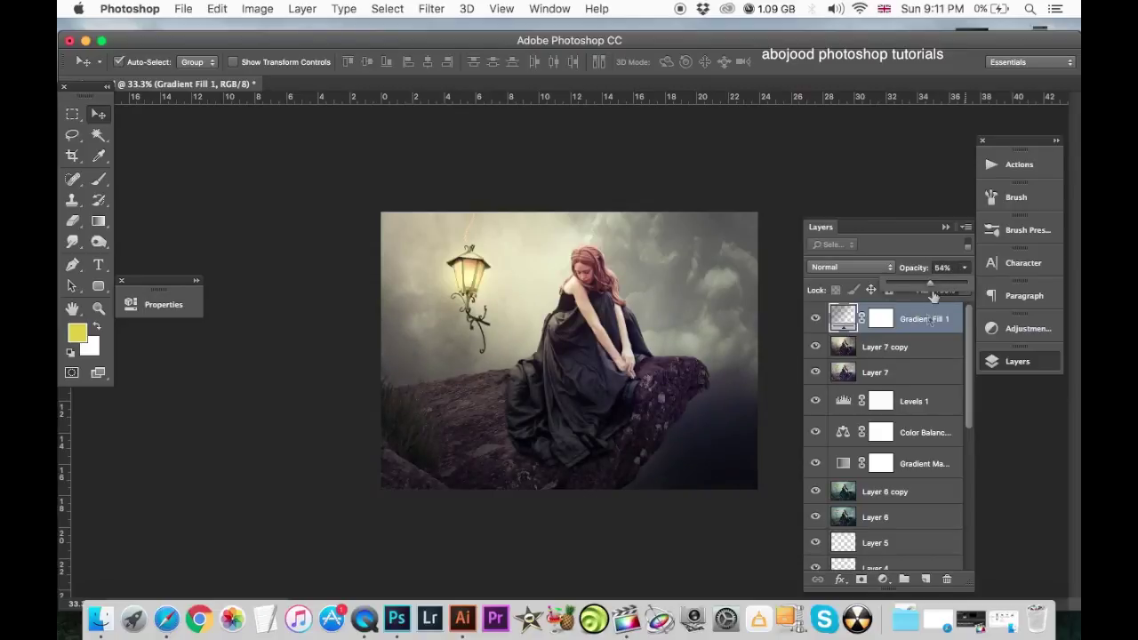
pyautogui.press('super+plus')
pyautogui.press('super+plus')
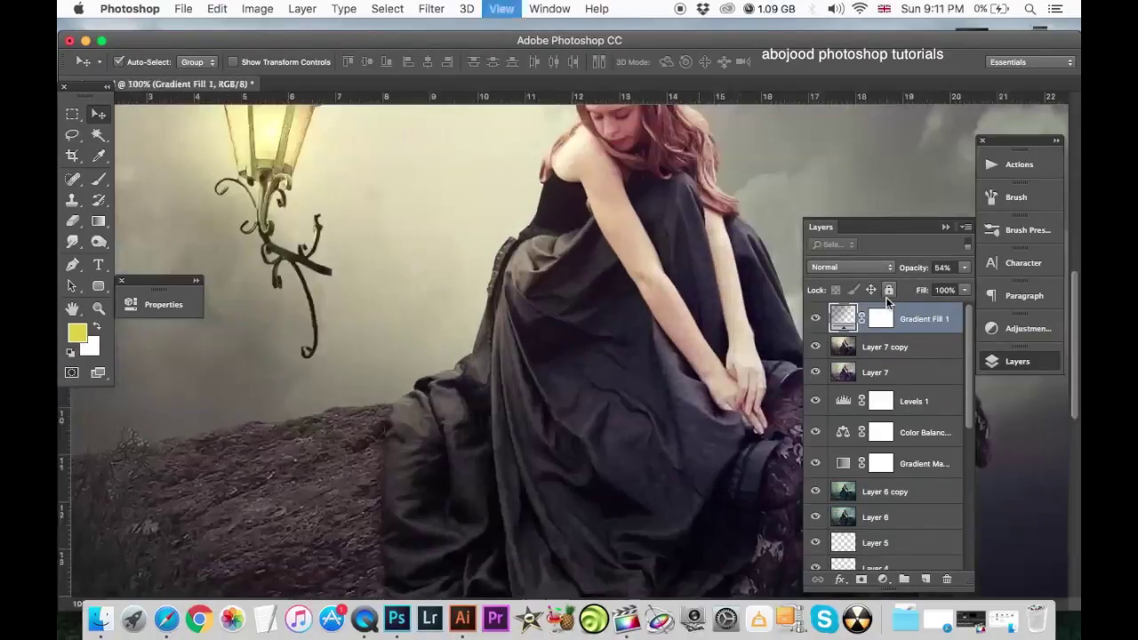
pyautogui.press('super+minus')
pyautogui.press('super+minus')
pyautogui.press('super+minus')
pyautogui.press('super+s')
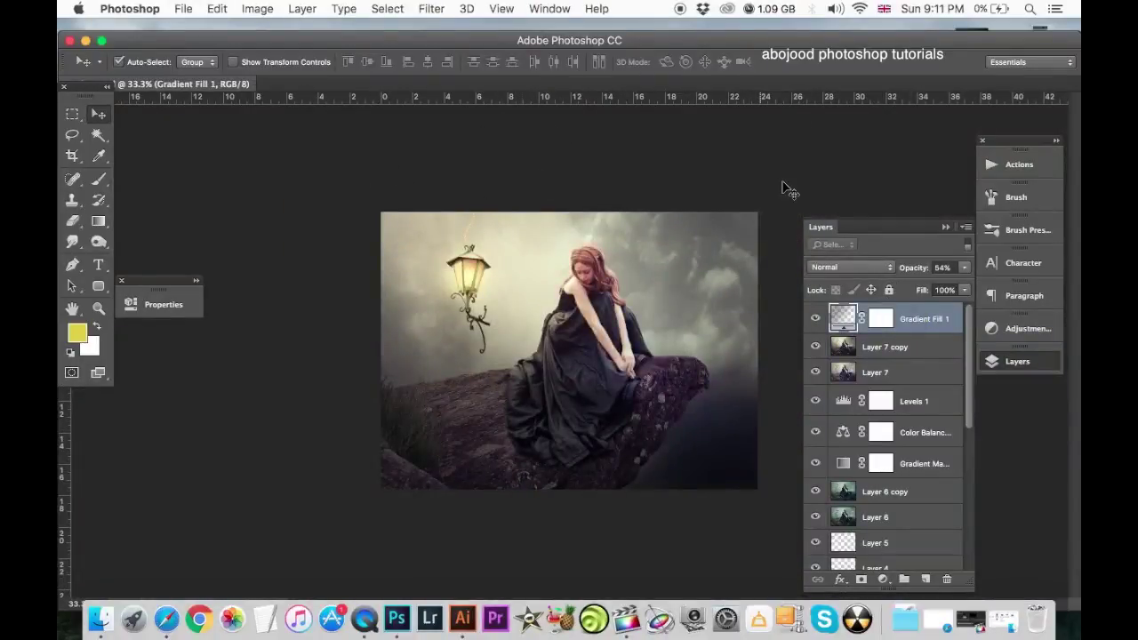
# Add a new Layer 8 and show the brush presets as Large Thumbnails.
pyautogui.click(925, 578)
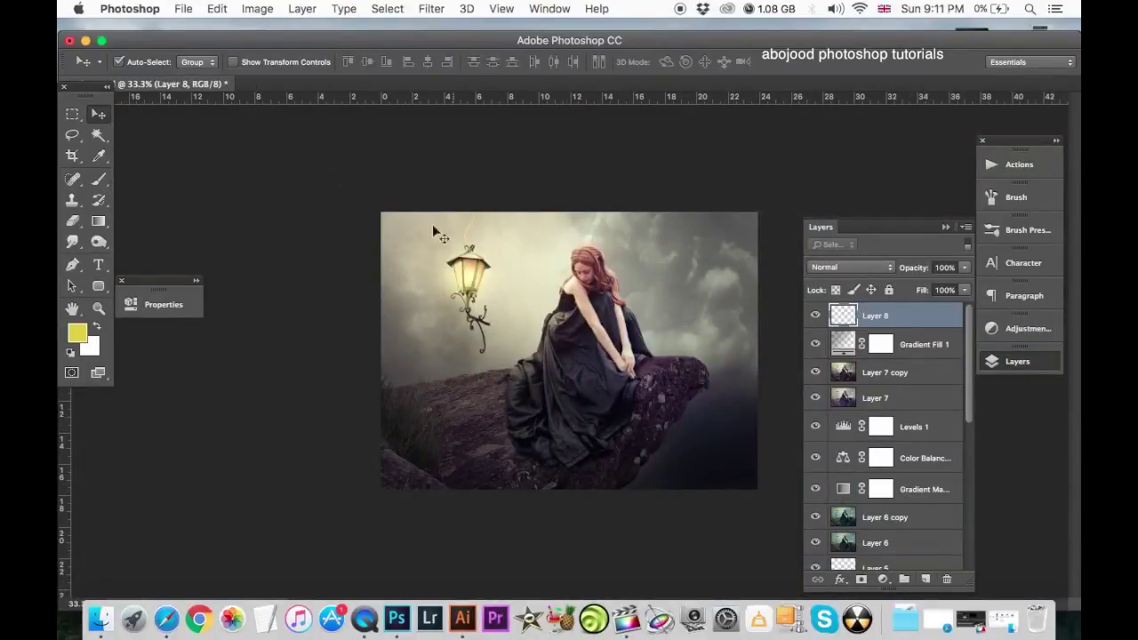
pyautogui.click(100, 180)
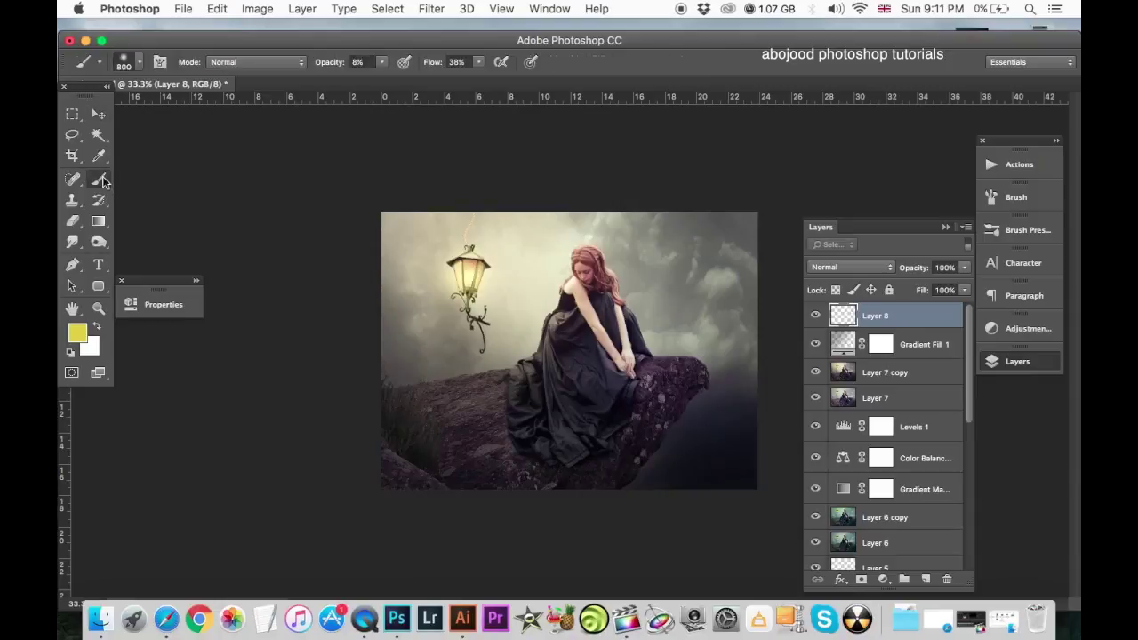
pyautogui.click(134, 64)
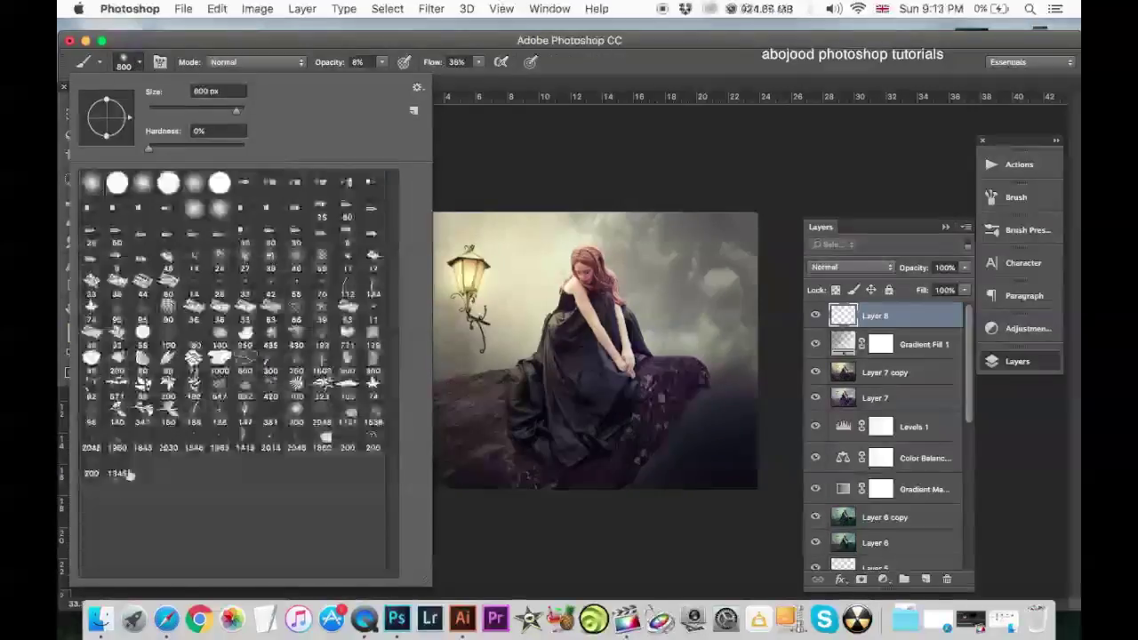
pyautogui.click(416, 88)
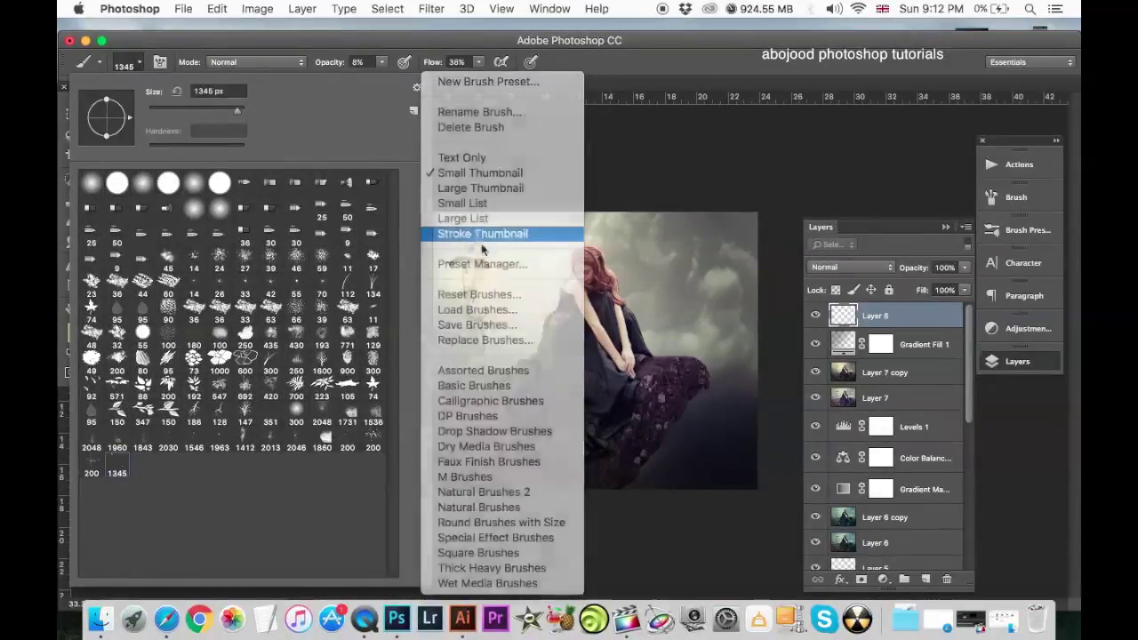
pyautogui.press('Escape')
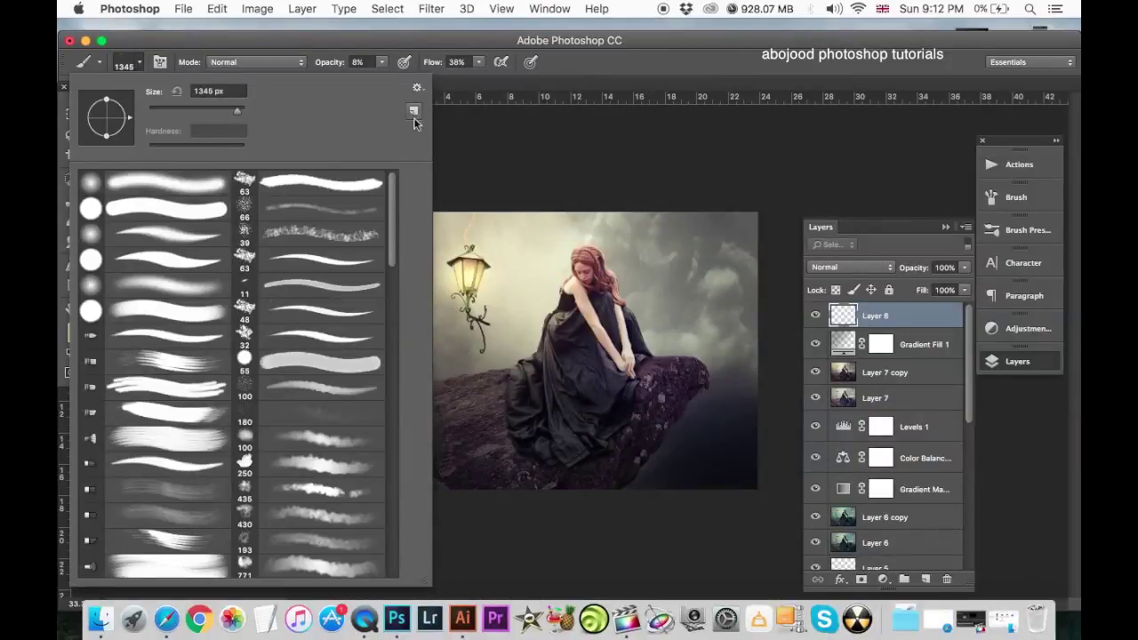
pyautogui.scroll(-10, 398, 564)
pyautogui.scroll(-10, 390, 574)
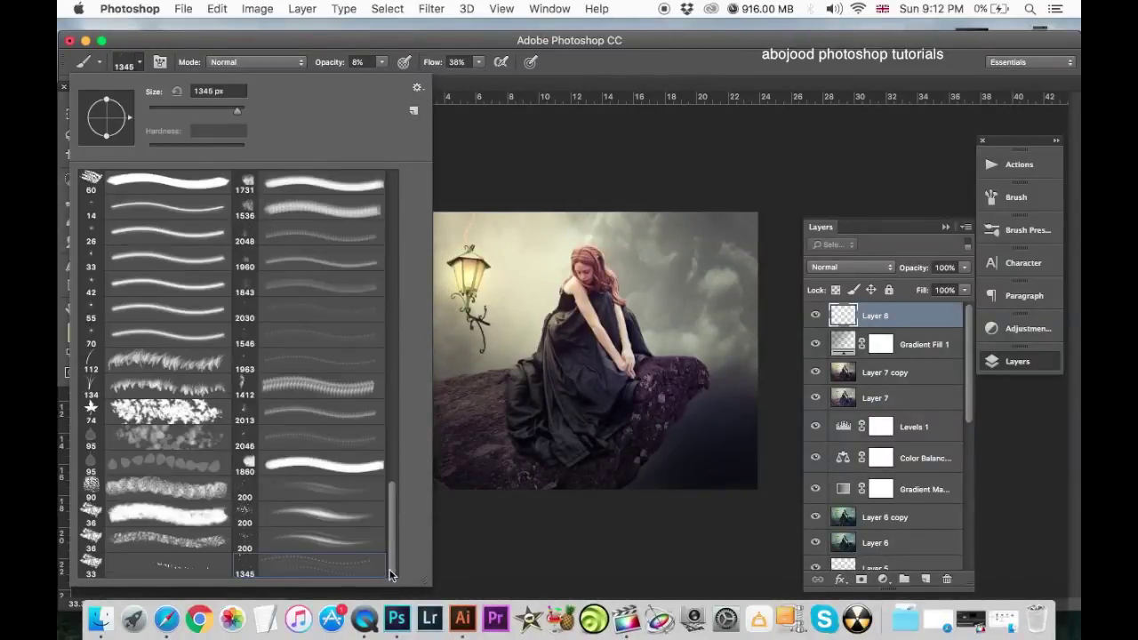
pyautogui.click(417, 88)
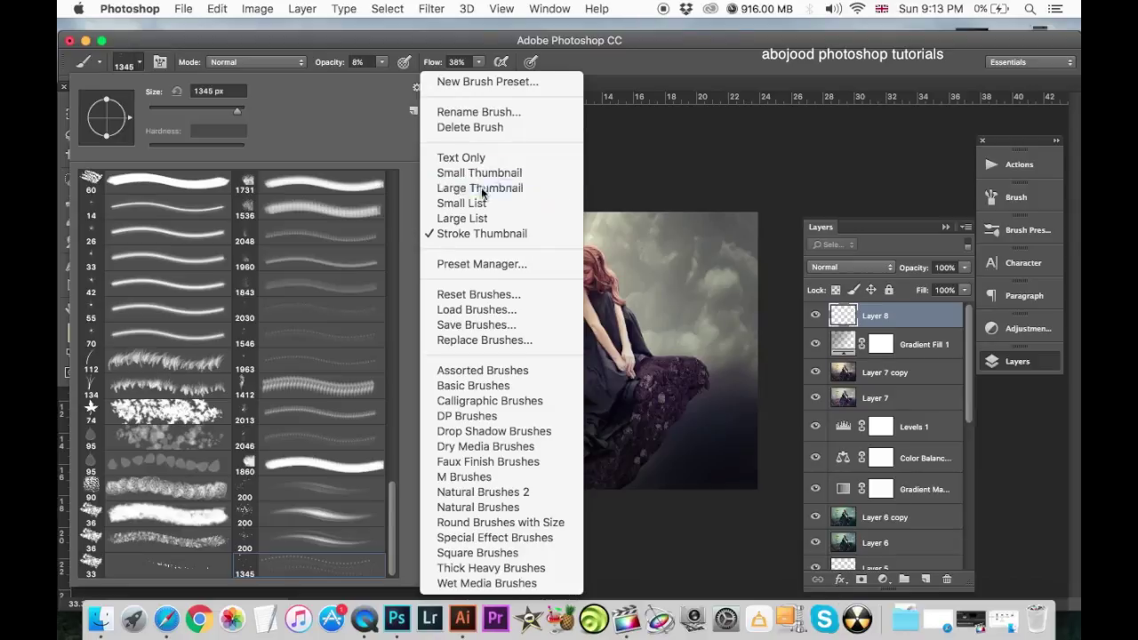
pyautogui.click(479, 185)
pyautogui.click(431, 91)
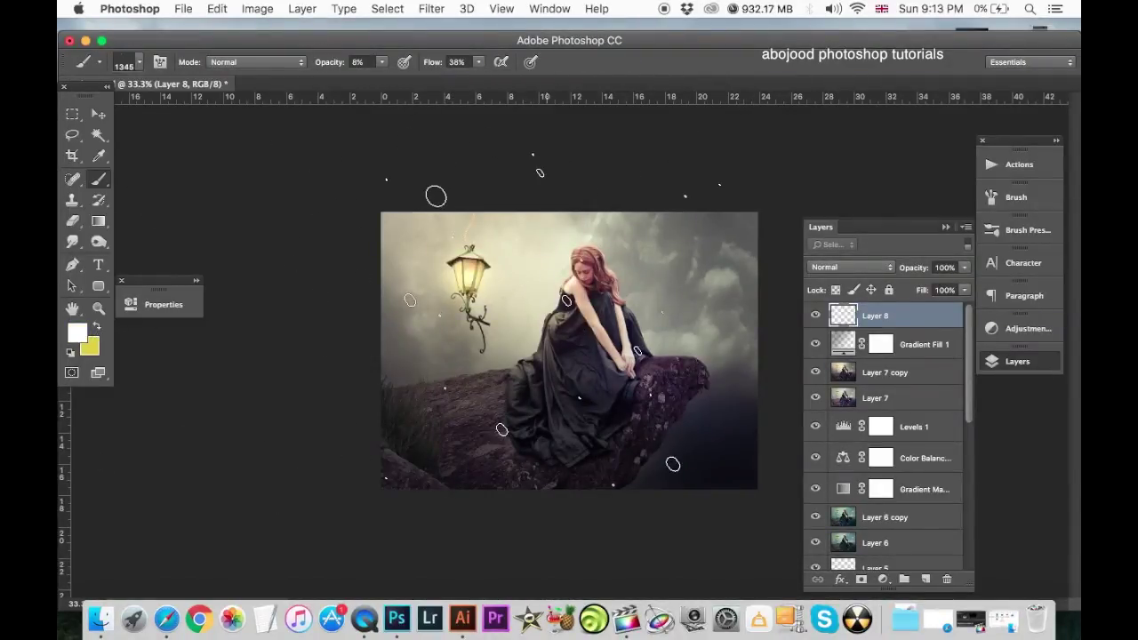
# Set the scattered brush to 1000 px, Opacity 65%, Flow 85% and paint white particles.
pyautogui.press('[')
pyautogui.press('[')
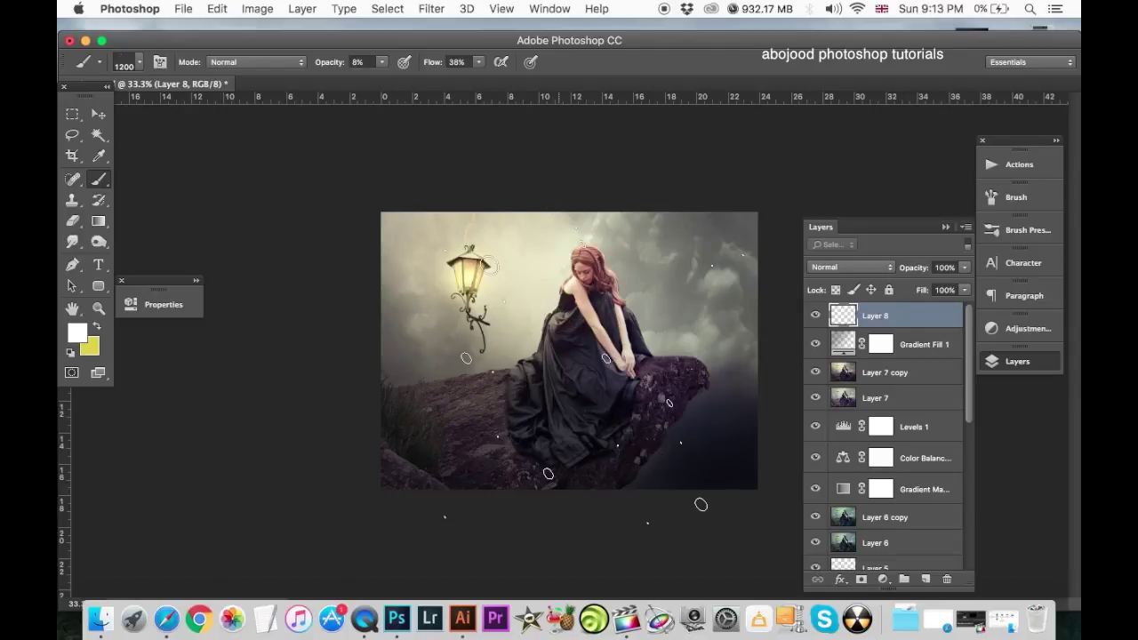
pyautogui.press('super+z')
pyautogui.moveTo(381, 63); pyautogui.dragTo(391, 76)
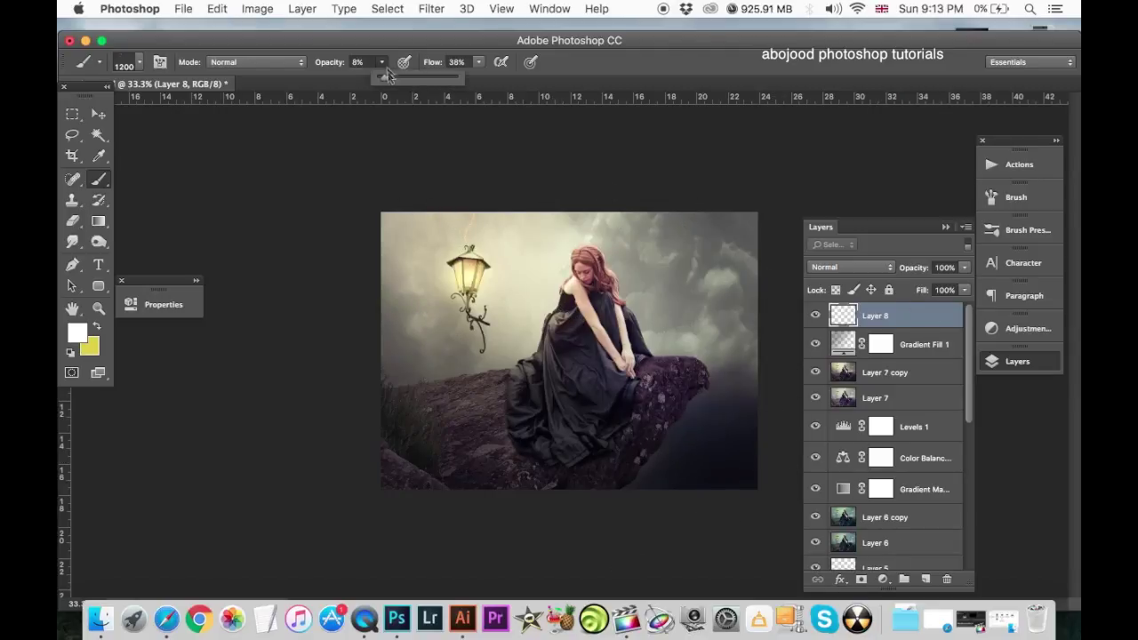
pyautogui.moveTo(478, 63); pyautogui.dragTo(521, 77)
pyautogui.click(381, 62)
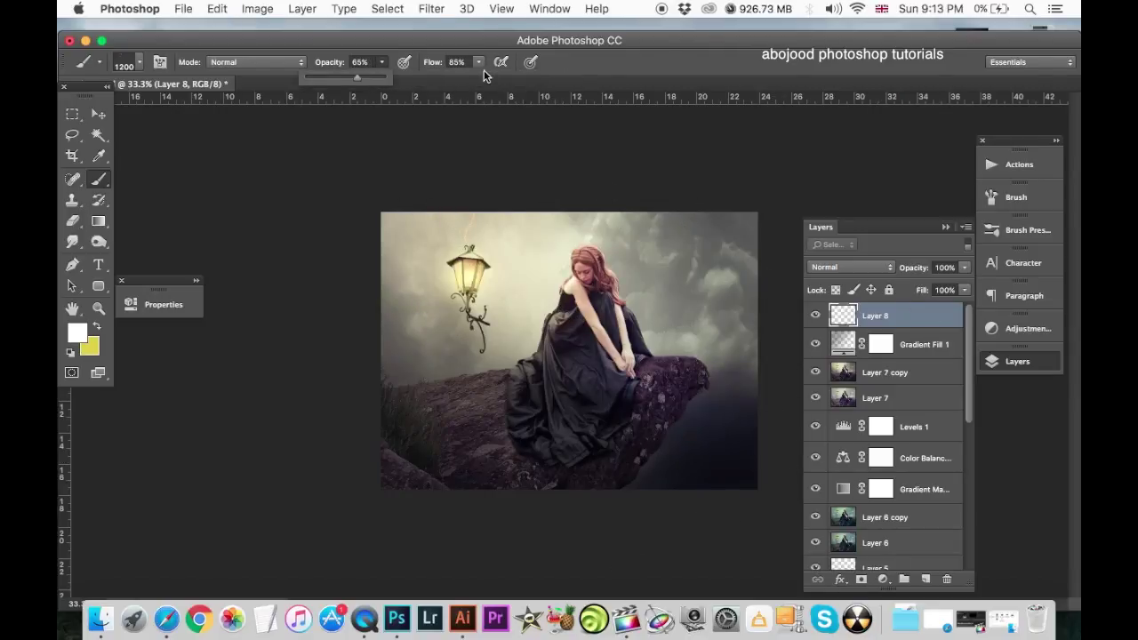
pyautogui.press('super+equal')
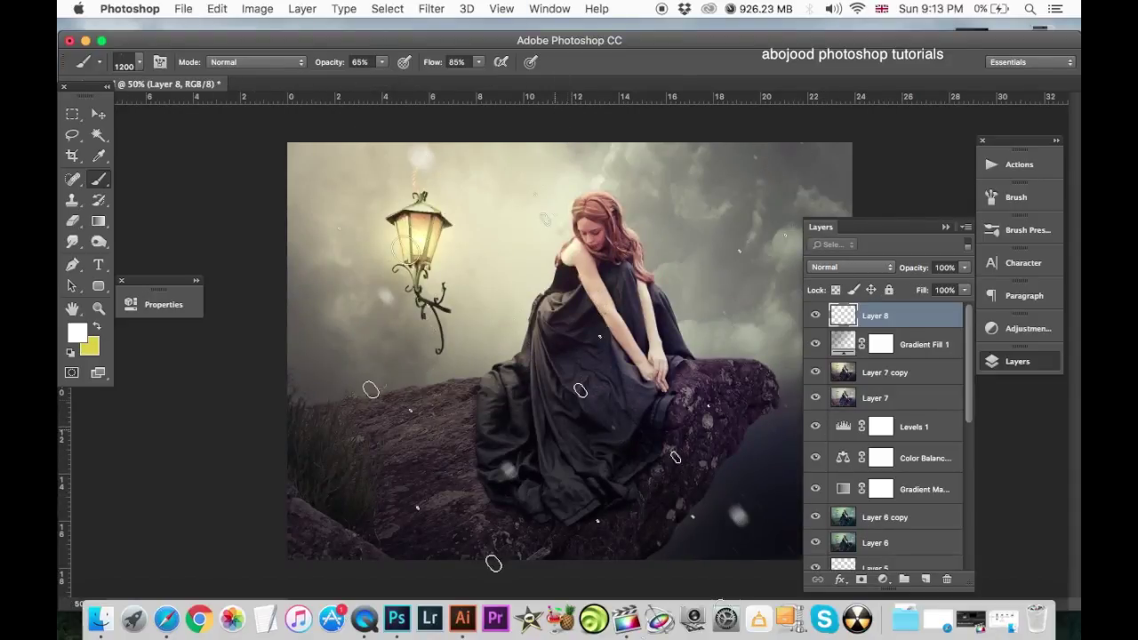
pyautogui.press('super+minus')
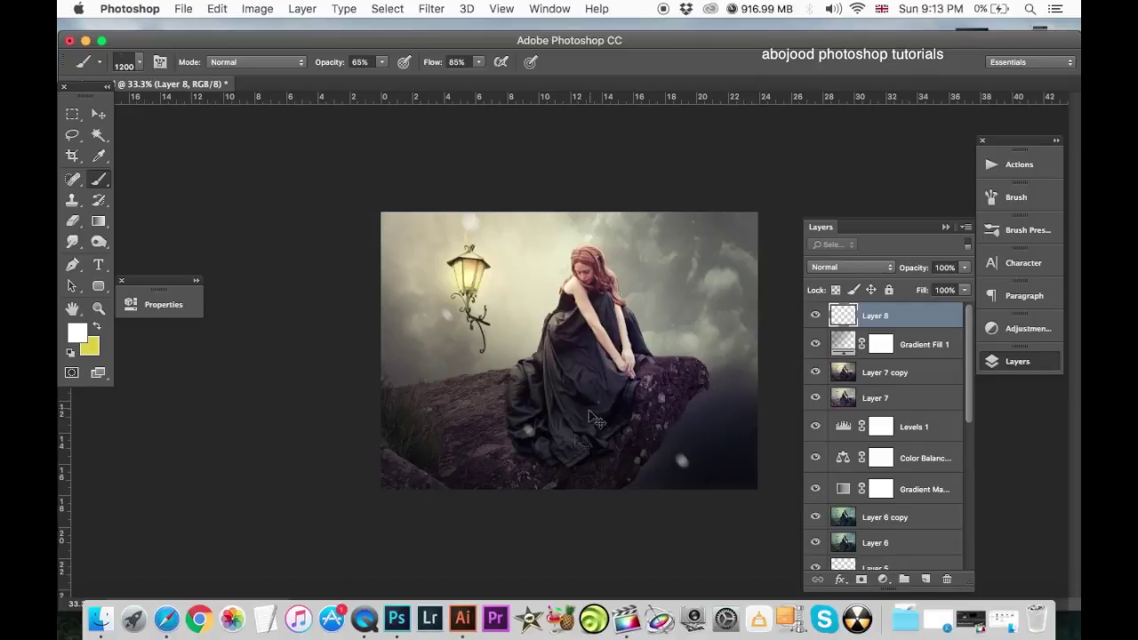
pyautogui.press('super+z')
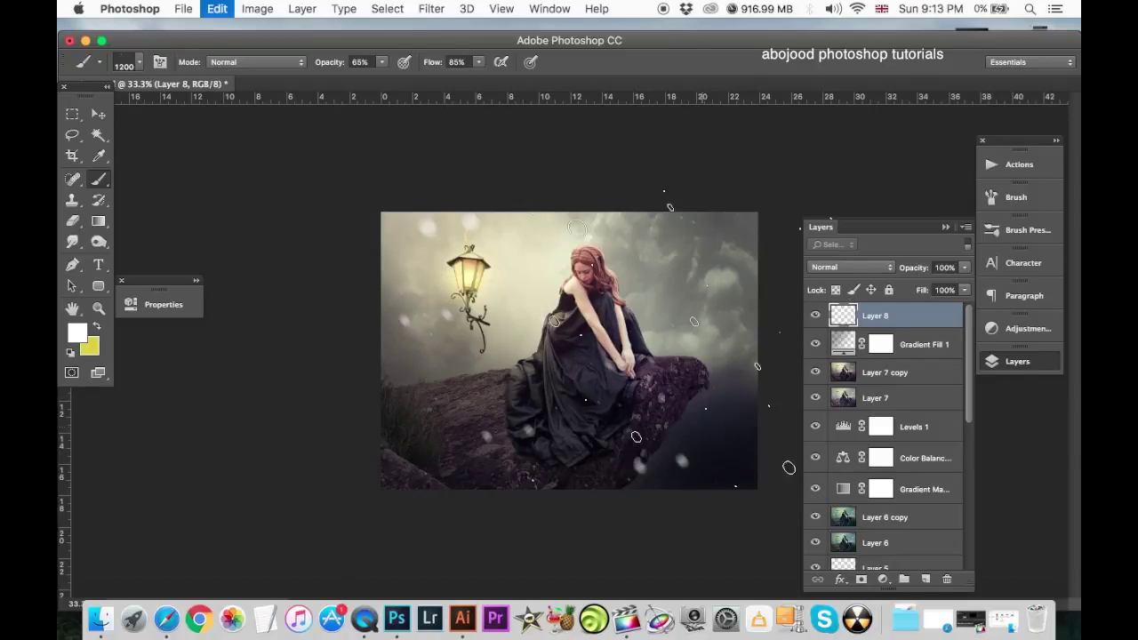
pyautogui.press('[')
pyautogui.press('[')
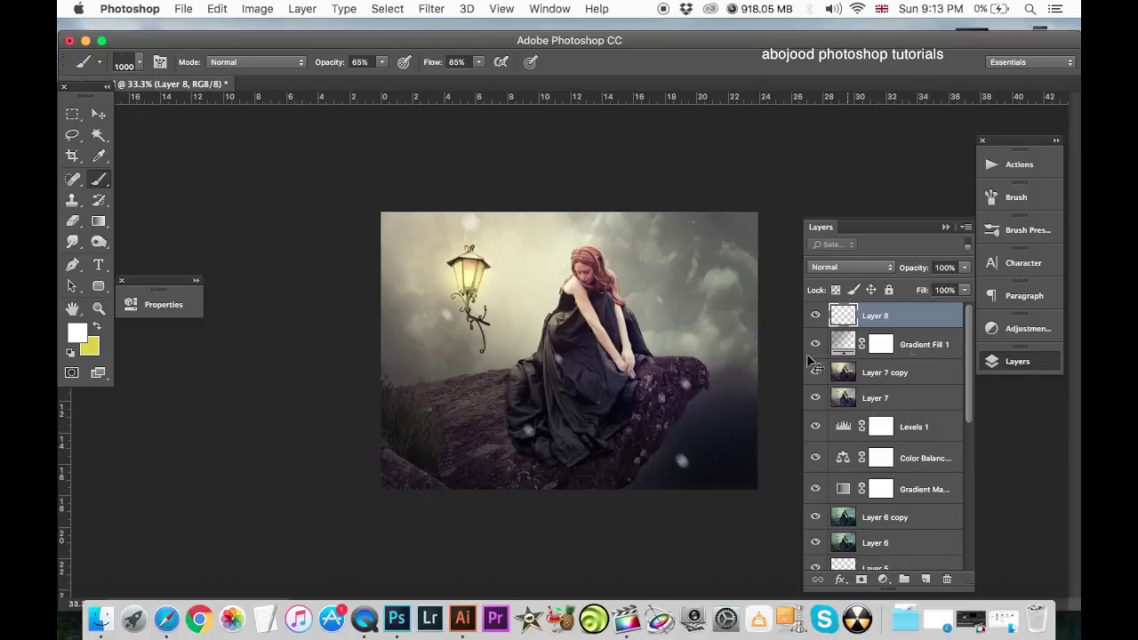
pyautogui.press('super+z')
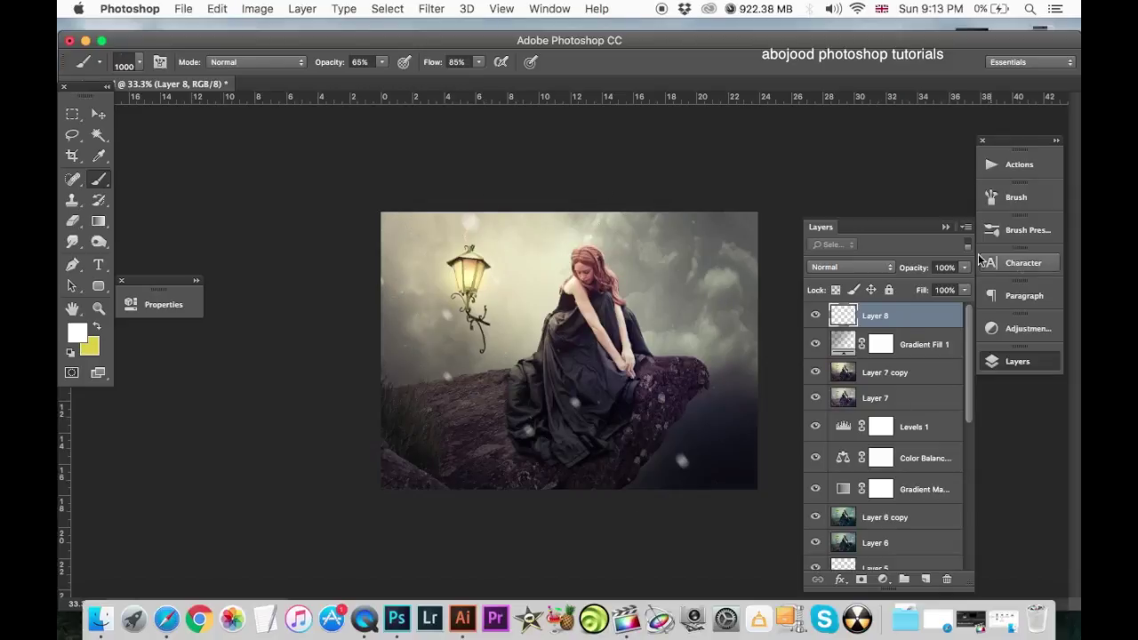
pyautogui.press('super+z')
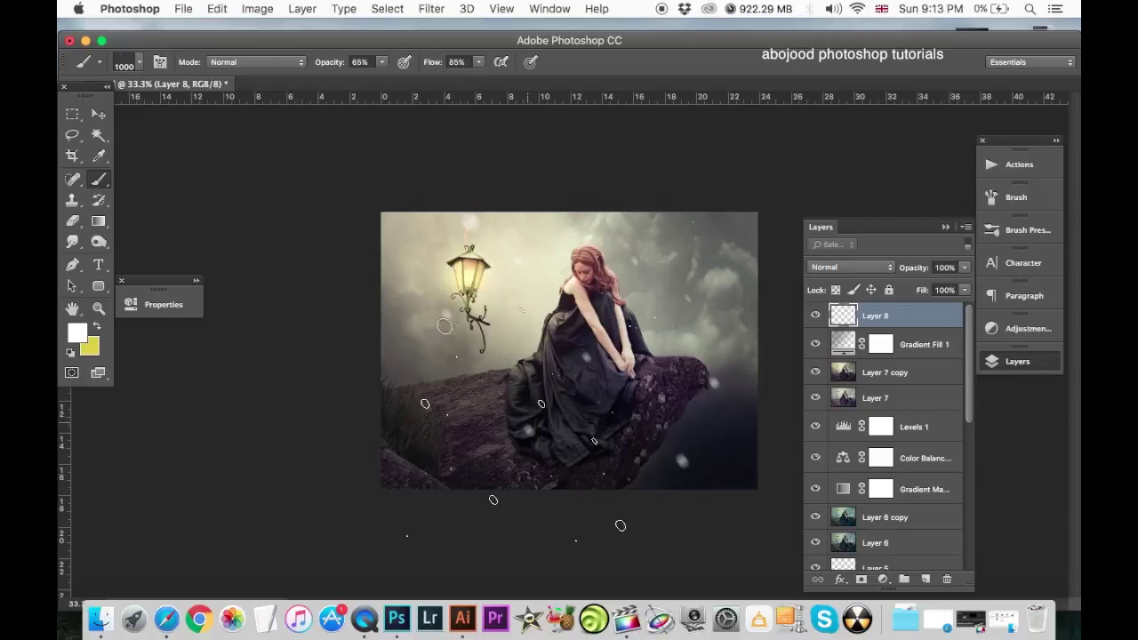
# Streak the Layer 8 particles with a -52° Motion Blur at a longer distance.
pyautogui.click(432, 9)
pyautogui.moveTo(439, 209)
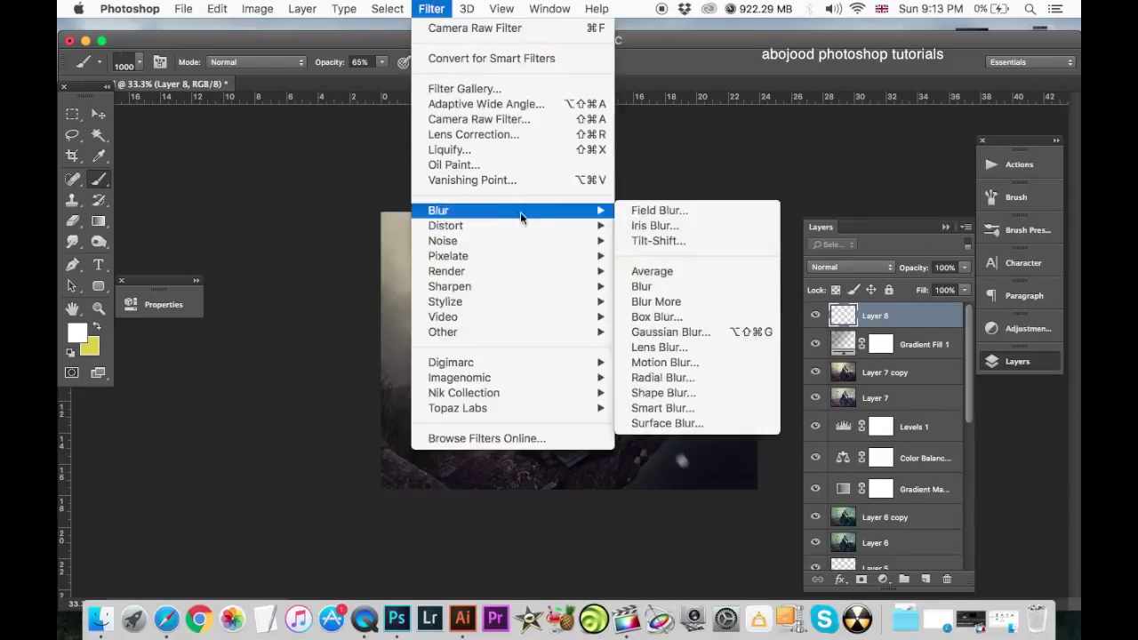
pyautogui.click(709, 362)
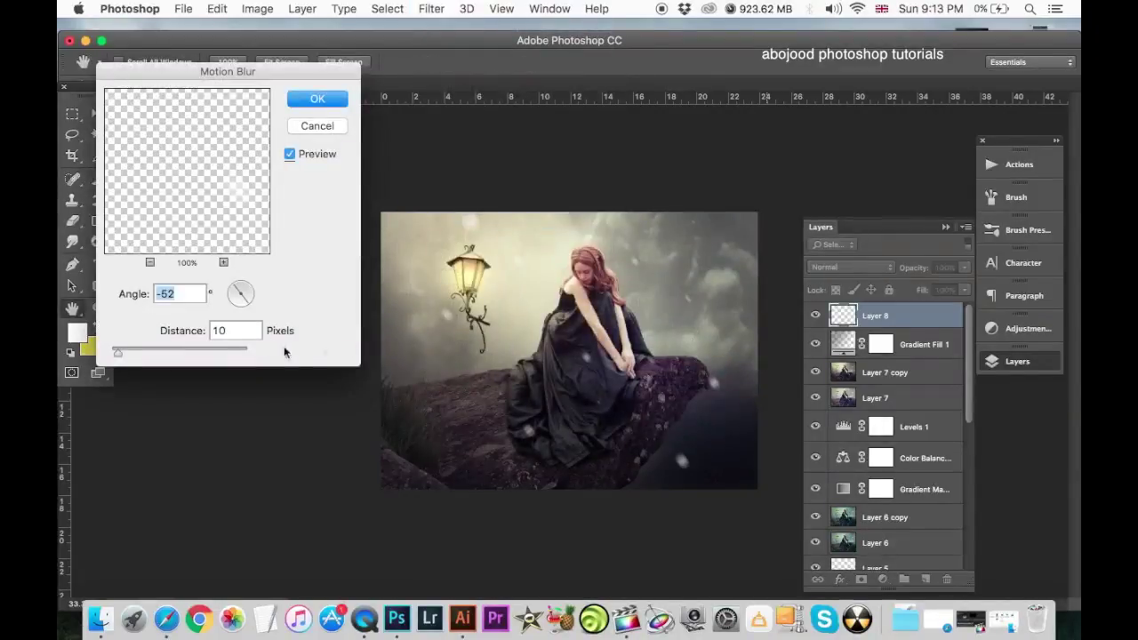
pyautogui.moveTo(126, 356); pyautogui.dragTo(150, 352)
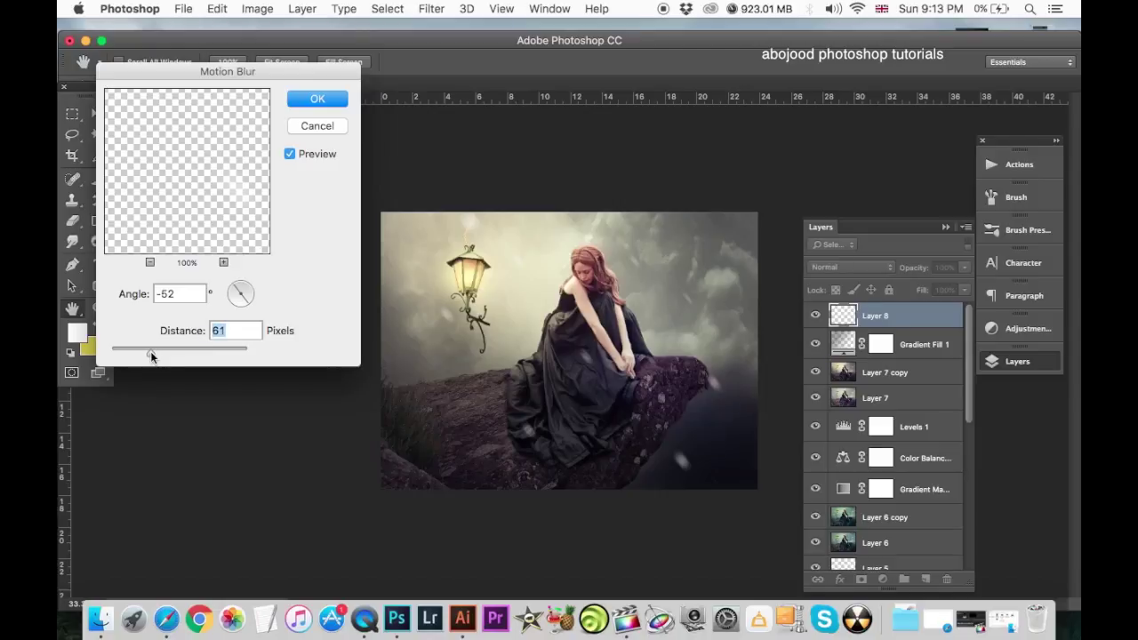
pyautogui.click(336, 128)
# Create Layer 9 and dab scattered snow particles onto it, undoing unwanted dabs.
pyautogui.press('b')
pyautogui.click(925, 579)
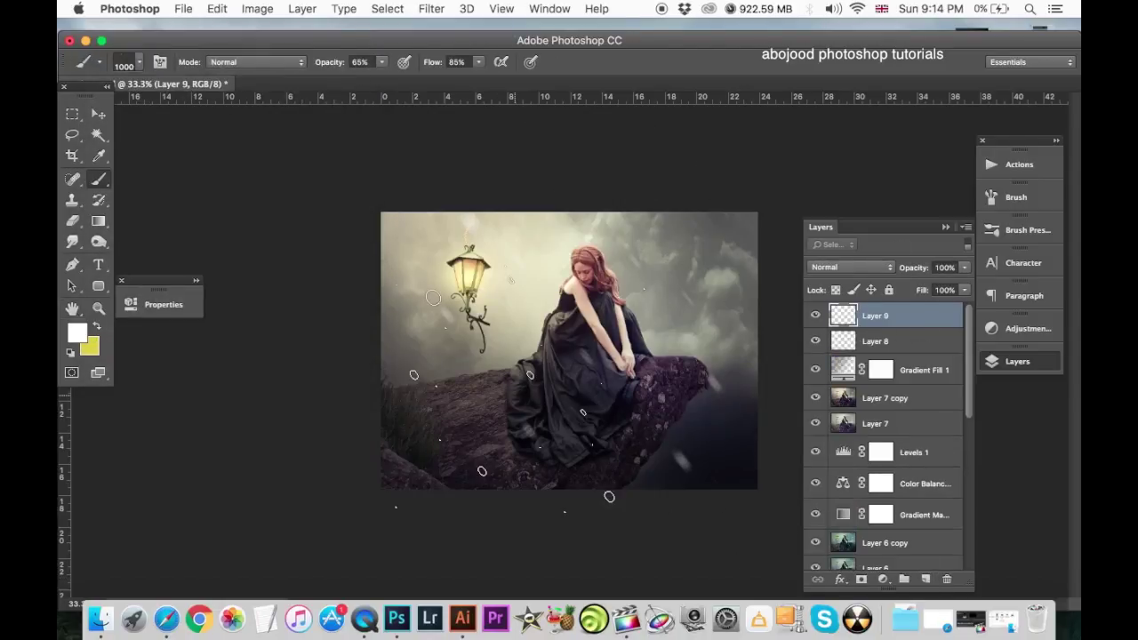
pyautogui.press('super+z')
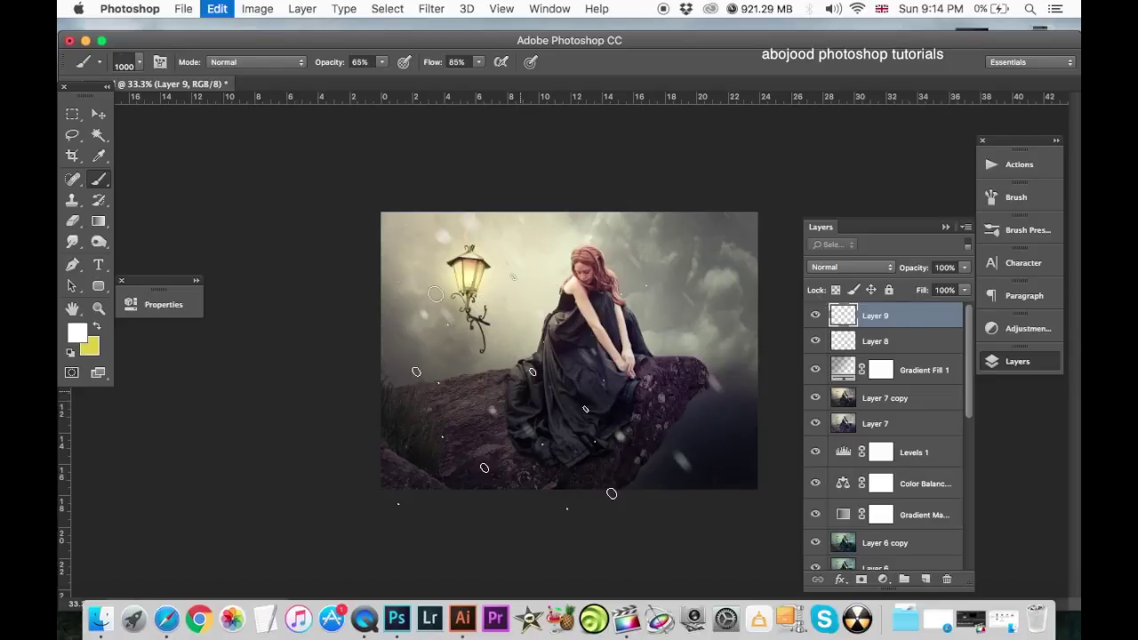
pyautogui.click(546, 405)
pyautogui.press('super+z')
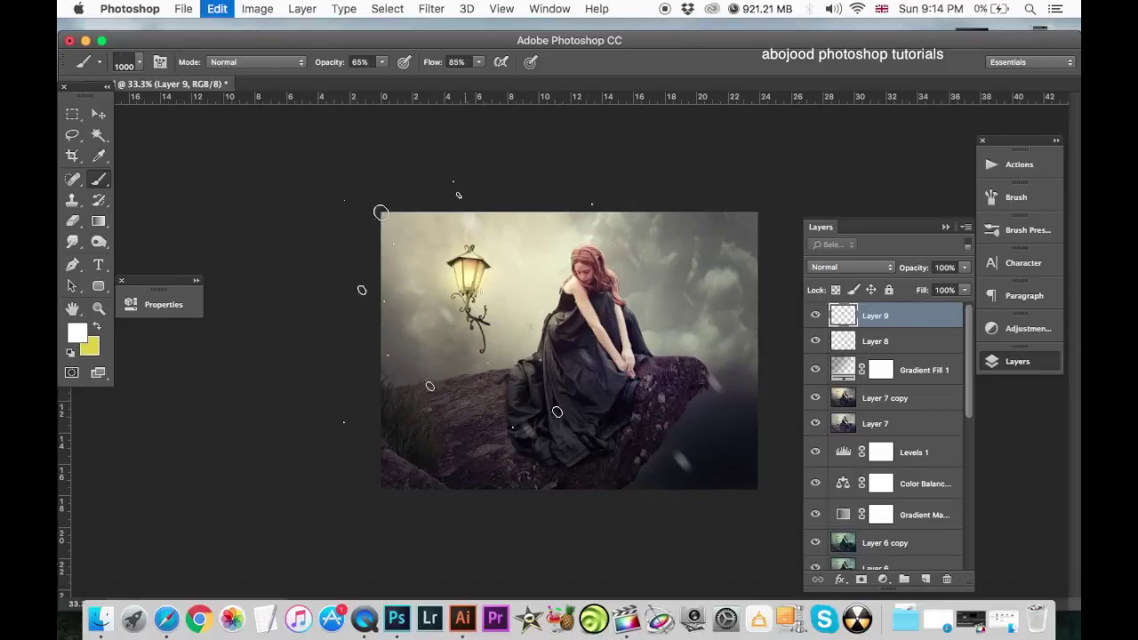
pyautogui.press('super+z')
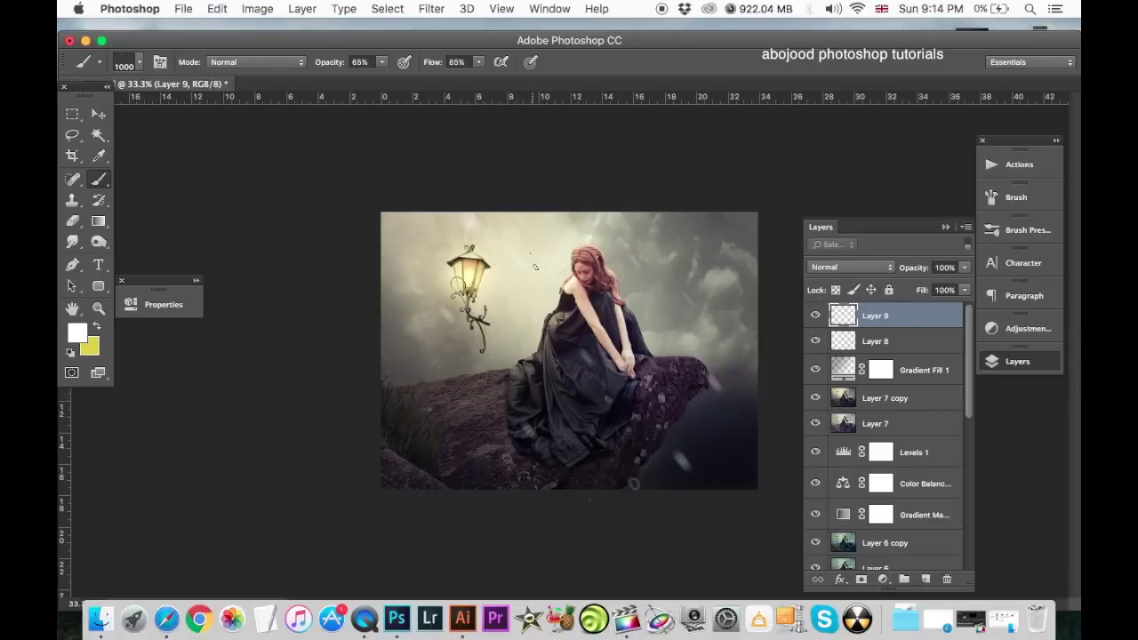
pyautogui.press('super+z')
pyautogui.press('super+plus')
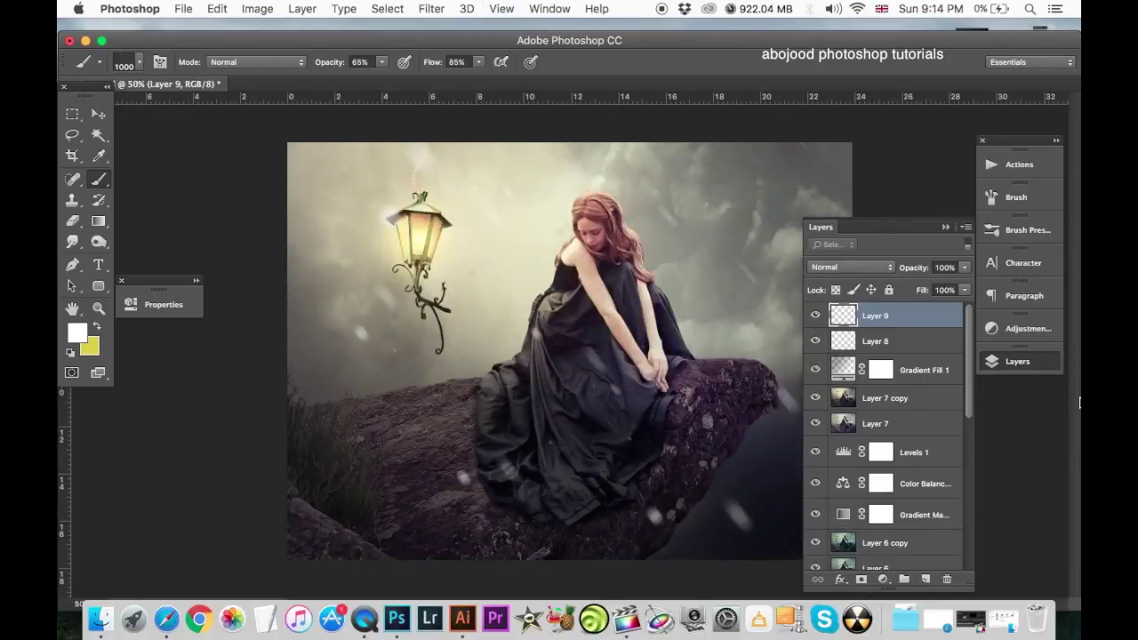
pyautogui.click(773, 230)
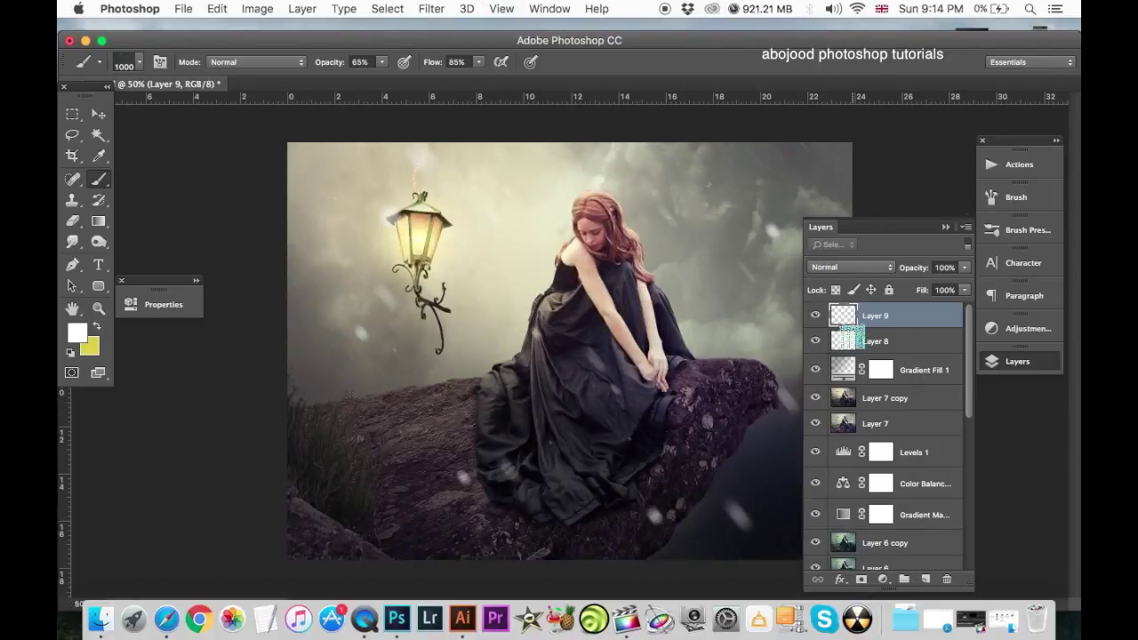
pyautogui.press('super+z')
pyautogui.press('super+minus')
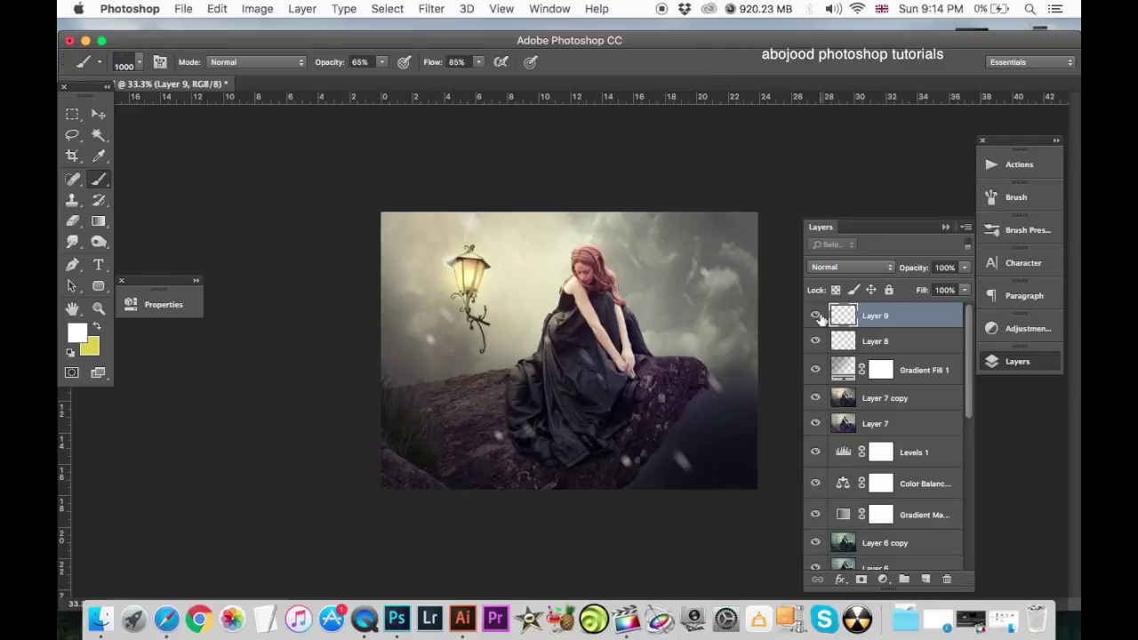
# Switch the brush preset to a plain round brush.
pyautogui.click(98, 114)
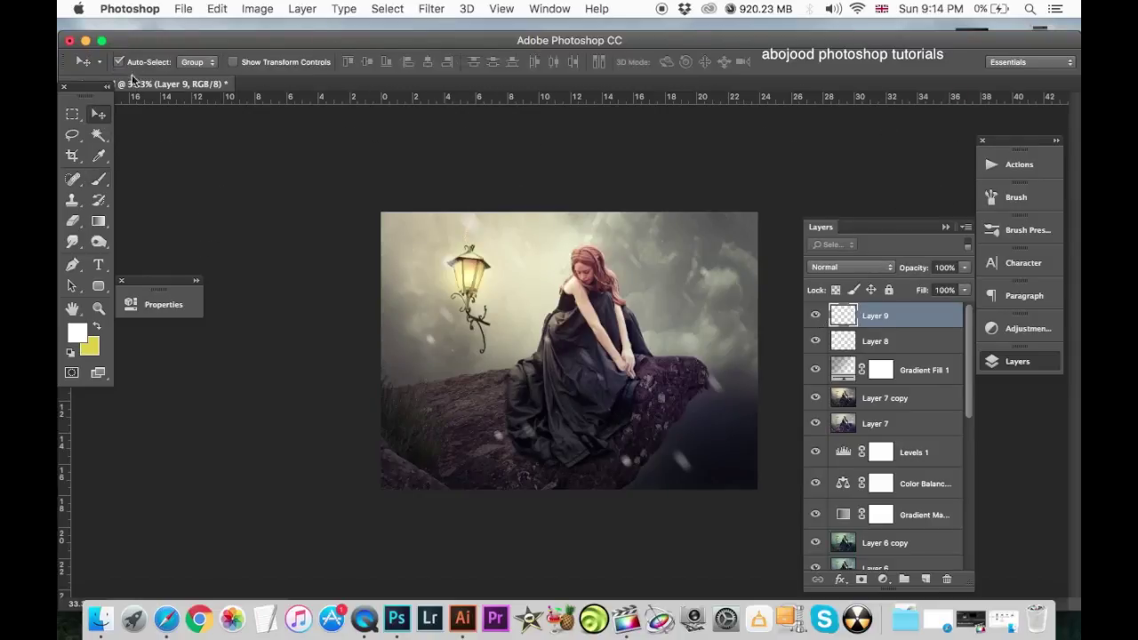
pyautogui.click(99, 179)
pyautogui.click(100, 62)
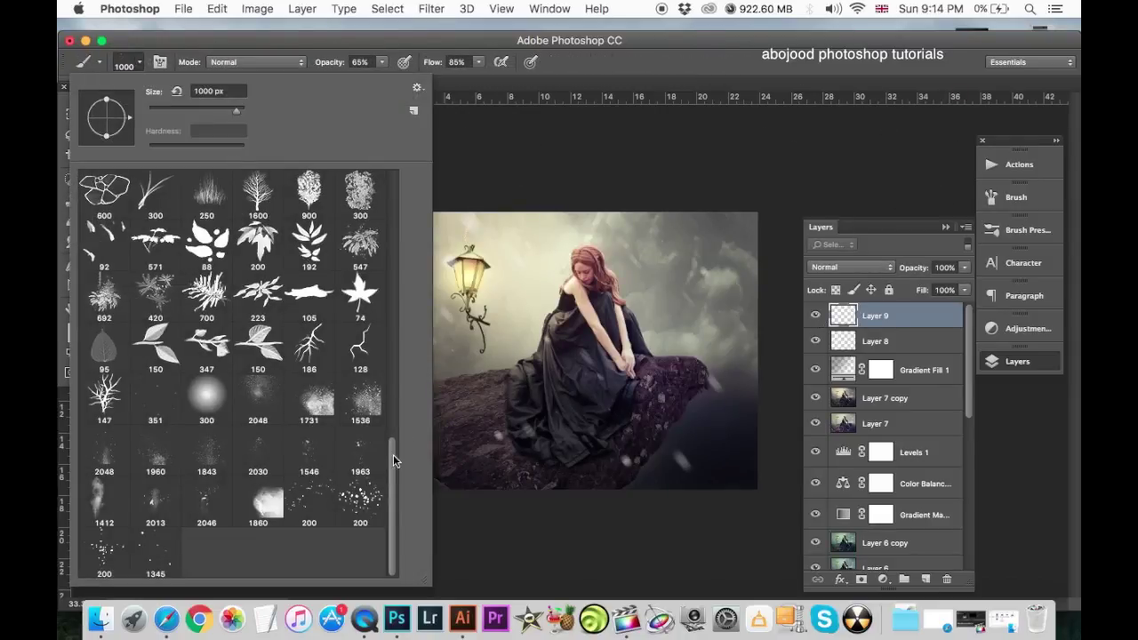
pyautogui.moveTo(393, 461); pyautogui.dragTo(377, 160)
pyautogui.click(104, 190)
pyautogui.press('Return')
# Set Layer 9 to 72% opacity and nudge it slightly right with Free Transform.
pyautogui.click(964, 266)
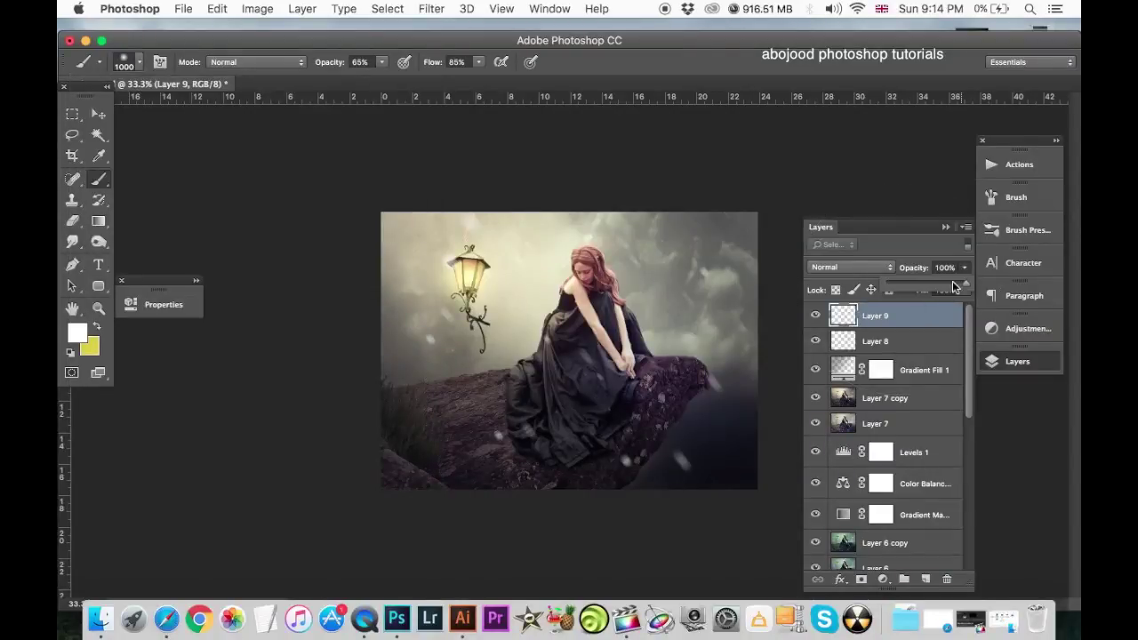
pyautogui.moveTo(955, 286); pyautogui.dragTo(943, 281)
pyautogui.hotkey('ctrl', '+')
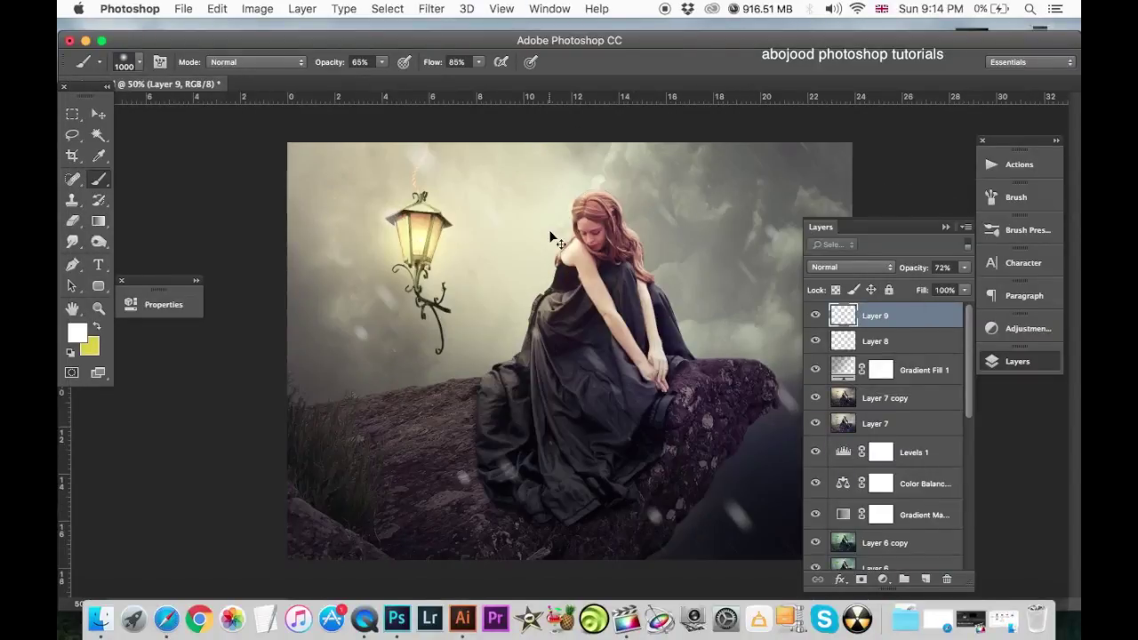
pyautogui.hotkey('ctrl', 't')
pyautogui.moveTo(532, 392); pyautogui.dragTo(582, 394)
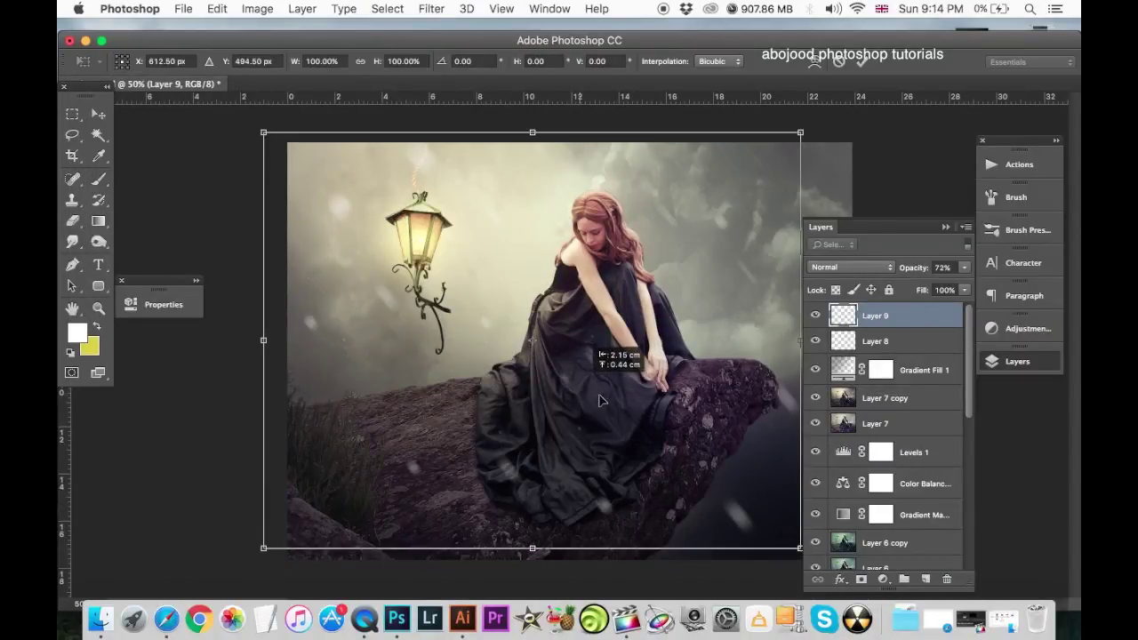
pyautogui.press('Return')
pyautogui.press('b')
pyautogui.hotkey('ctrl', '-')
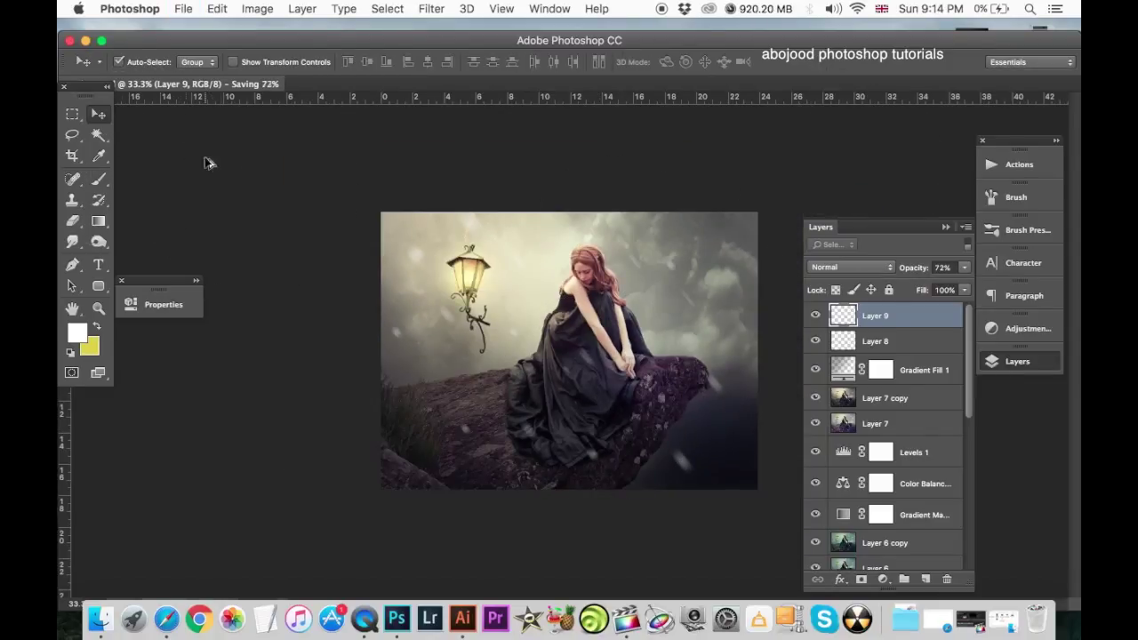
# Stamp all visible layers into a new merged Layer 10.
pyautogui.hotkey('ctrl', 'alt', 'shift', 'e')
pyautogui.hotkey('ctrl', '-')
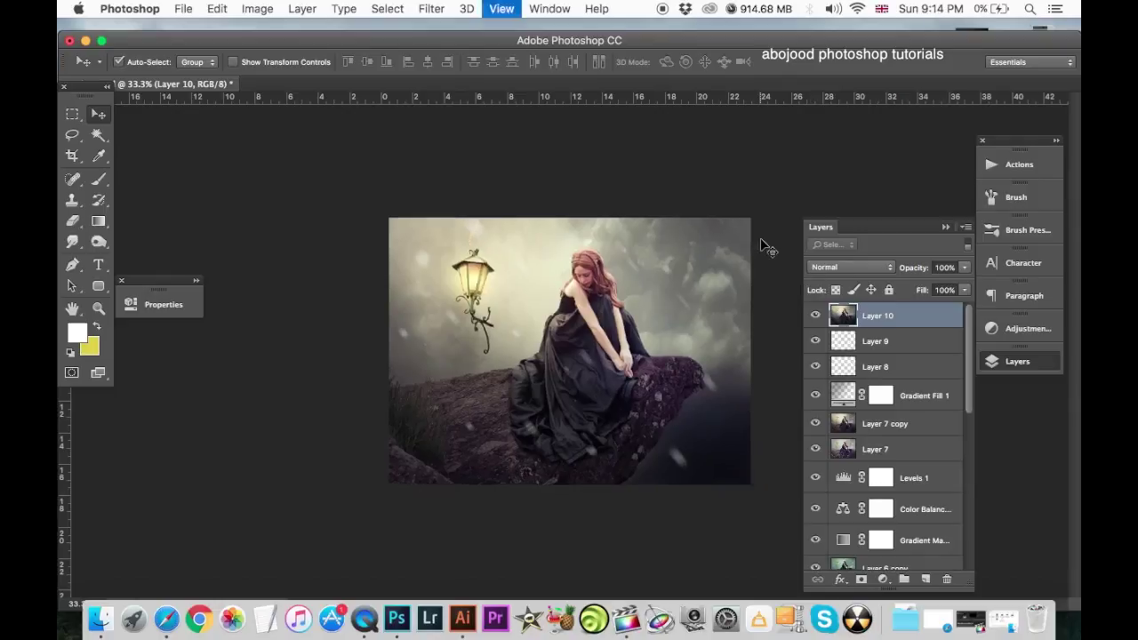
pyautogui.scroll(-3, 900, 345)
pyautogui.hotkey('ctrl', '+')
pyautogui.hotkey('ctrl', '+')
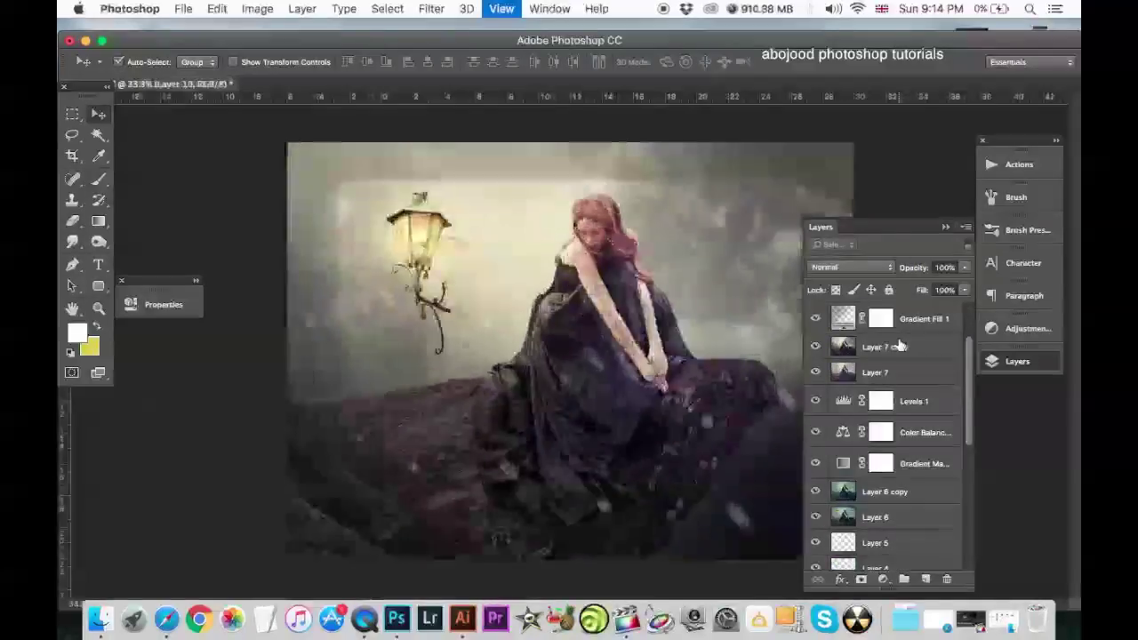
pyautogui.hotkey('ctrl', '+')
pyautogui.hotkey('ctrl', '+')
pyautogui.hotkey('ctrl', '-')
pyautogui.hotkey('ctrl', '-')
pyautogui.hotkey('ctrl', '-')
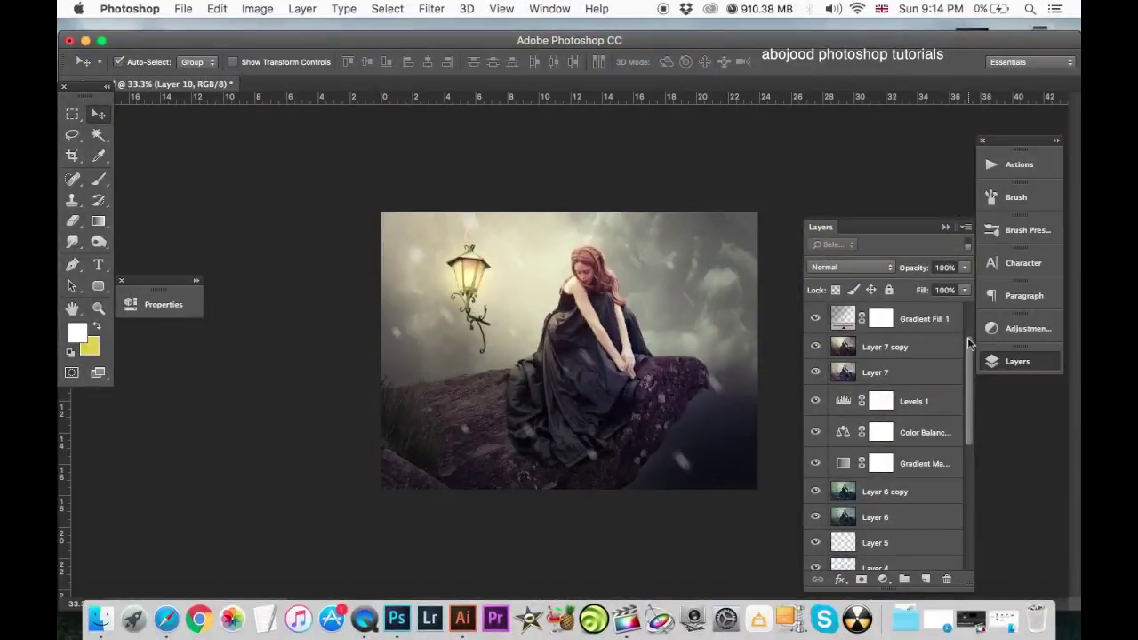
# Select every layer from the top down to sky and group them into Group 1.
pyautogui.moveTo(968, 344)
pyautogui.mouseDown()
pyautogui.moveTo(970, 300)
pyautogui.moveTo(978, 557)
pyautogui.mouseUp()
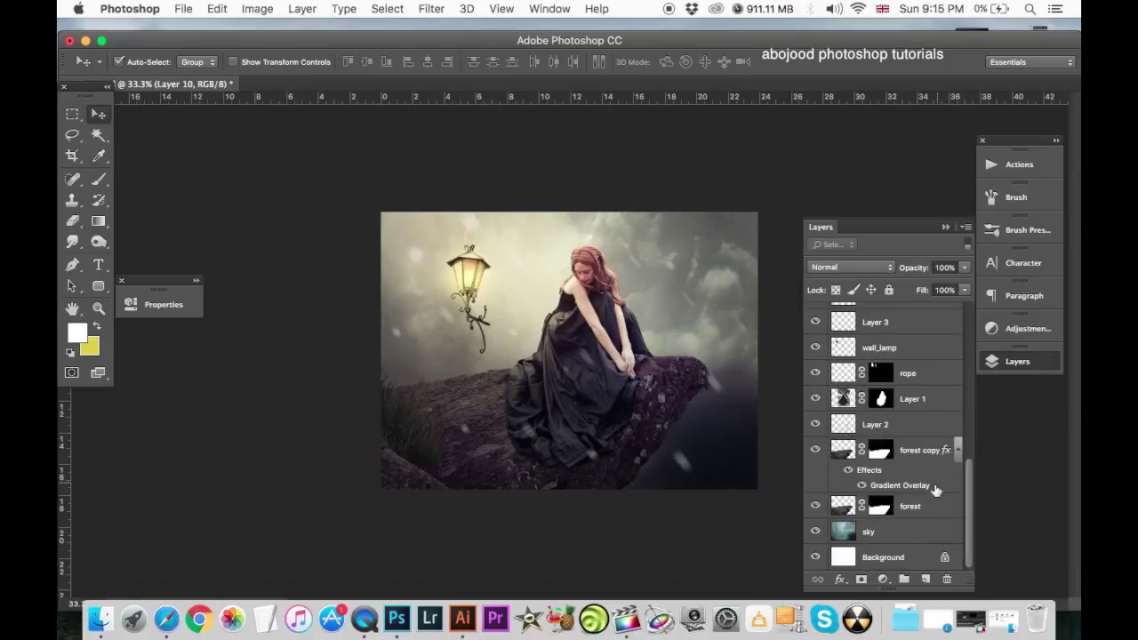
pyautogui.keyDown('shift'); pyautogui.click(909, 532); pyautogui.keyUp('shift')
pyautogui.hotkey('ctrl', 'g')
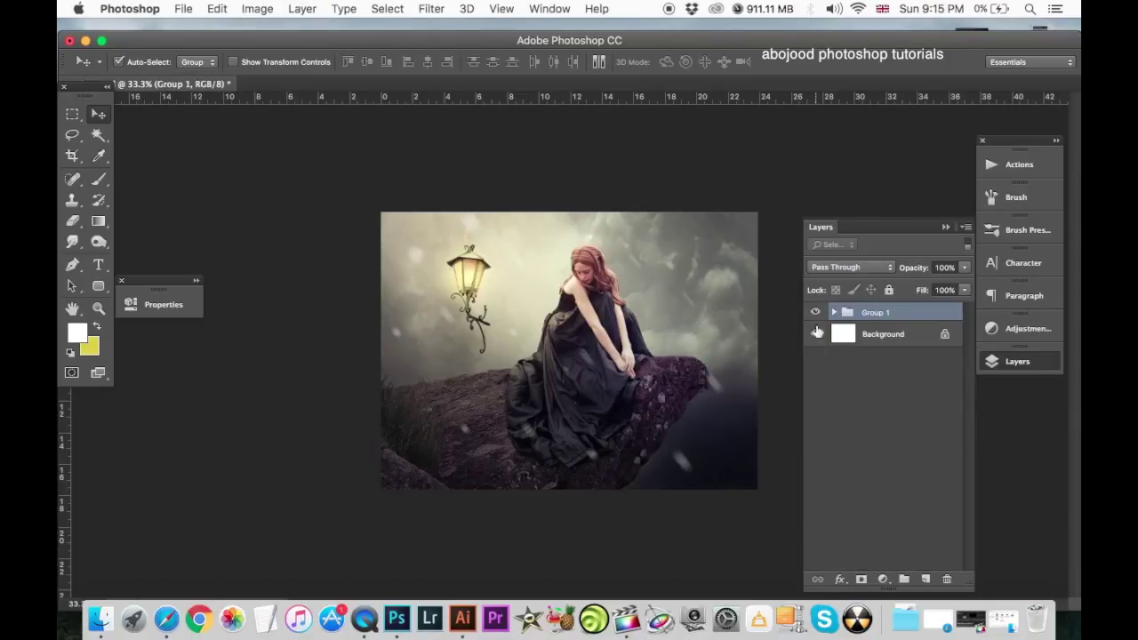